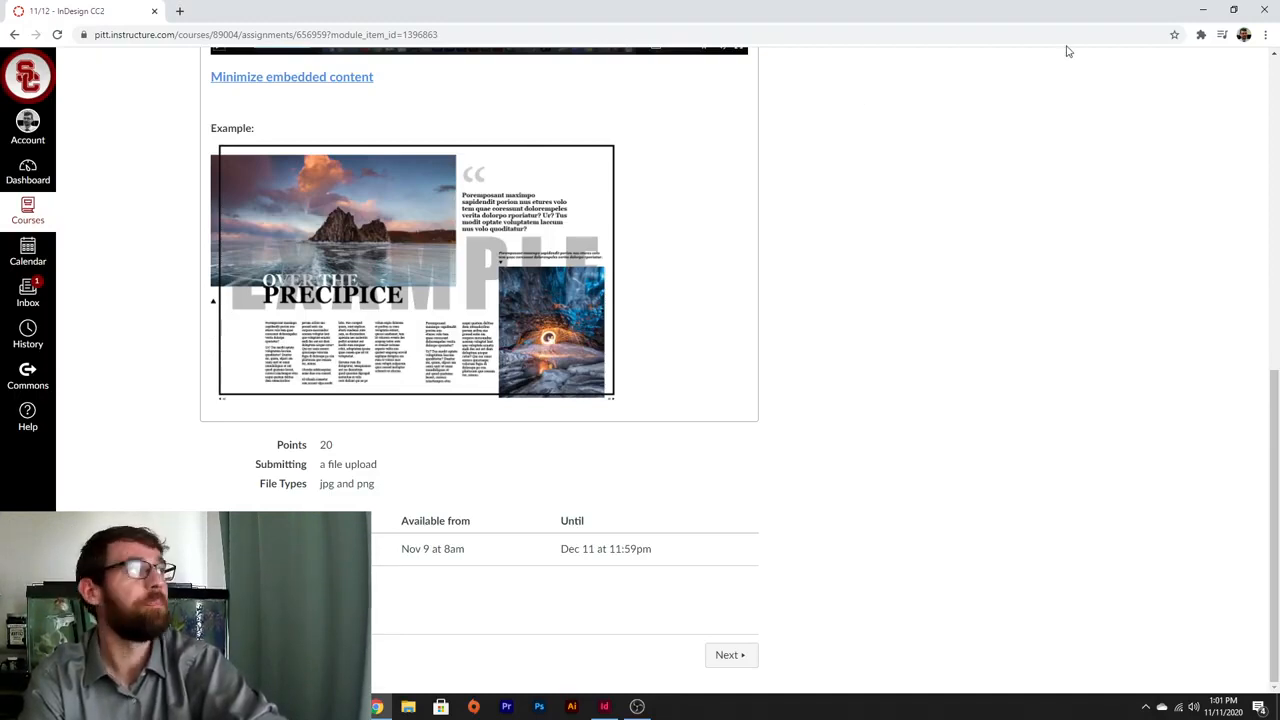
- Check the image downloads listed in the InDesign Crash Course 2 assignment and switch to InDesign
scroll(235, 130, up, 5)
scroll(240, 135, up, 3)
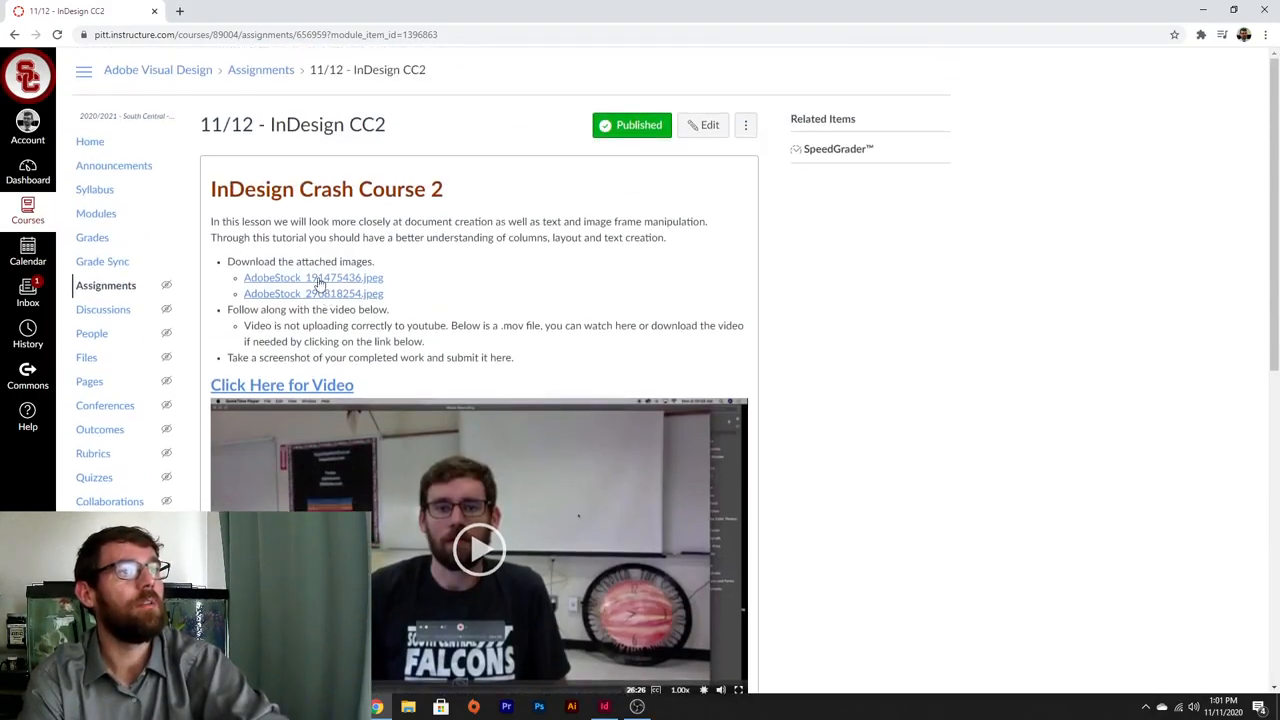
click(1204, 10)
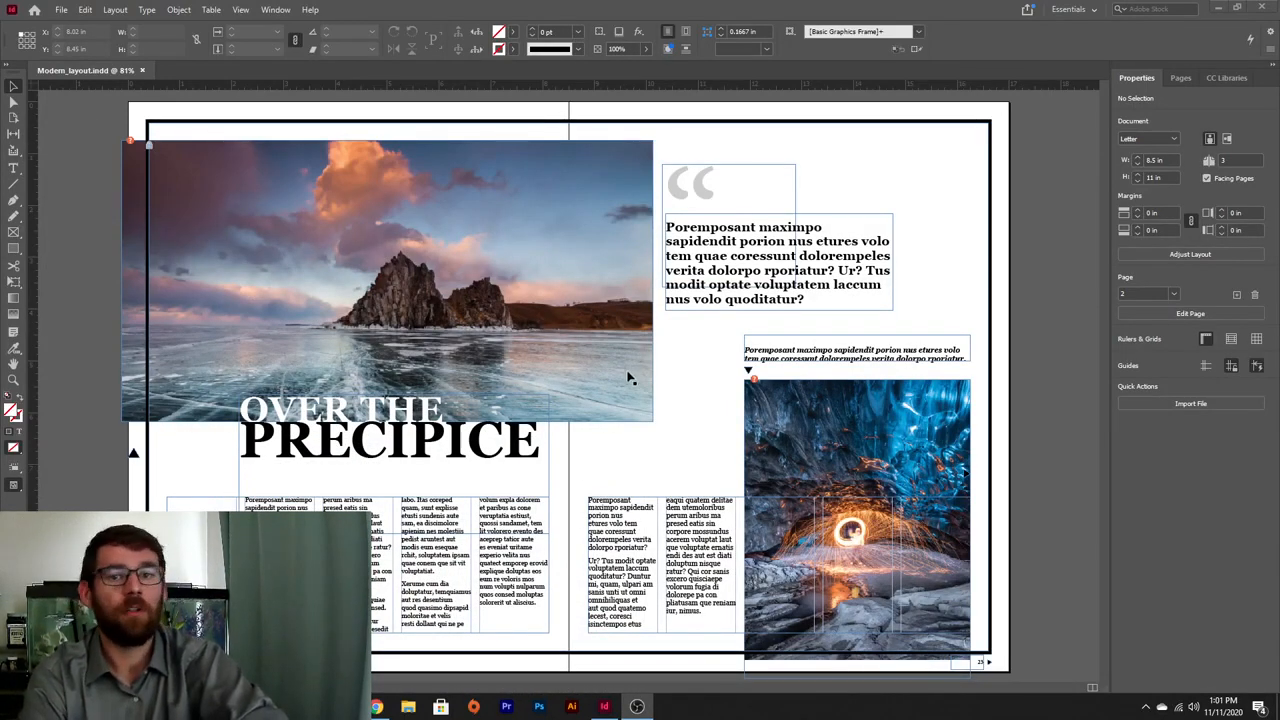
- Examine the body text columns, triangle markers, page number and pull quote in the Modern_layout spread
scroll(600, 385, down, 2)
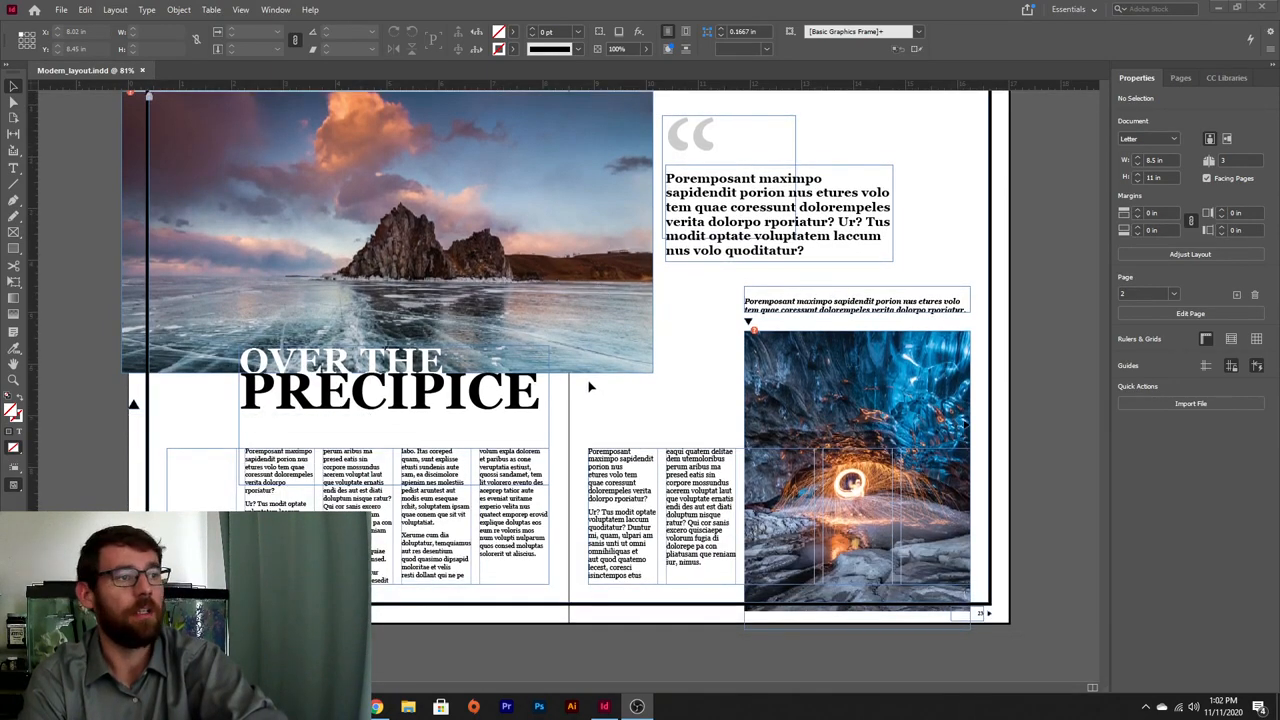
scroll(589, 387, down, 1)
click(409, 525)
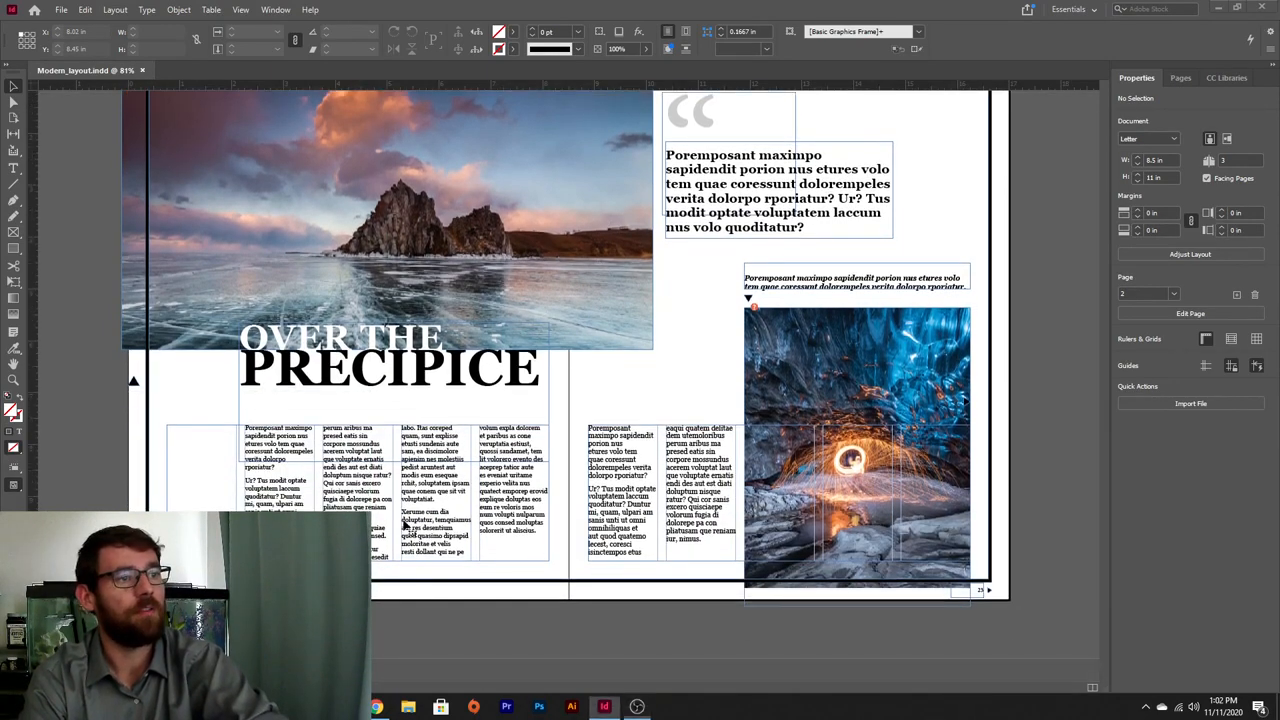
click(632, 512)
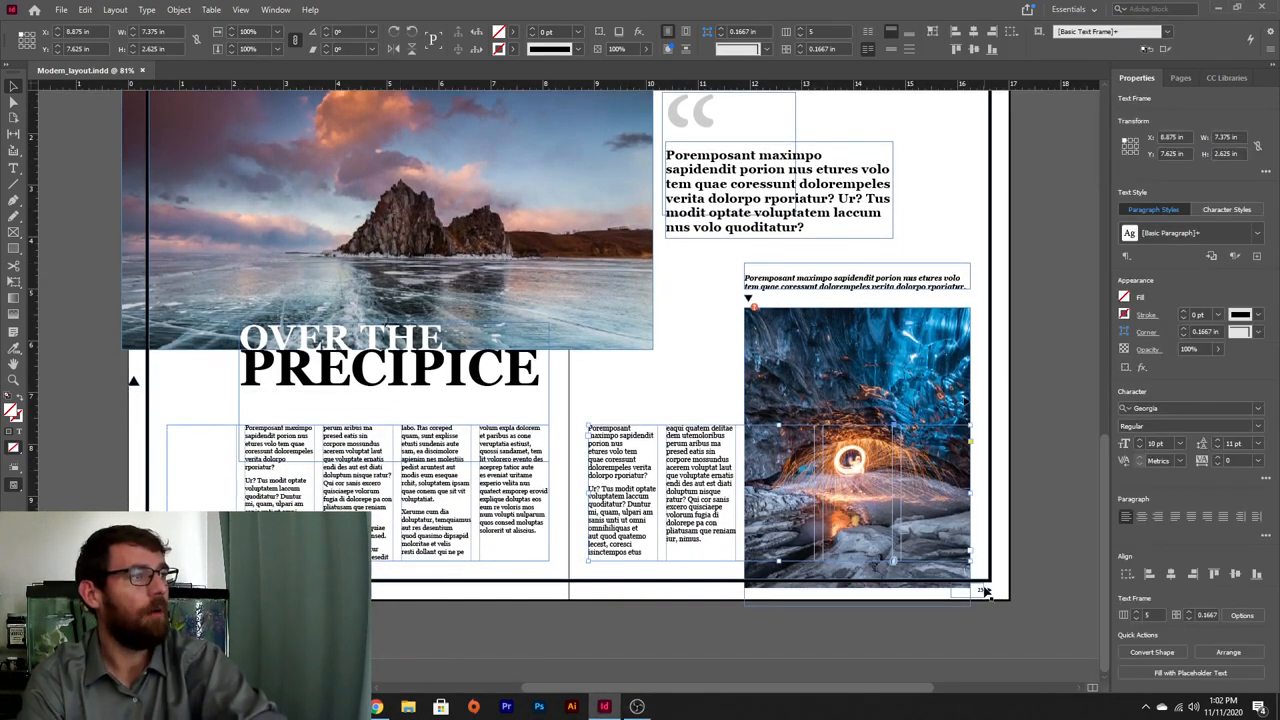
click(748, 298)
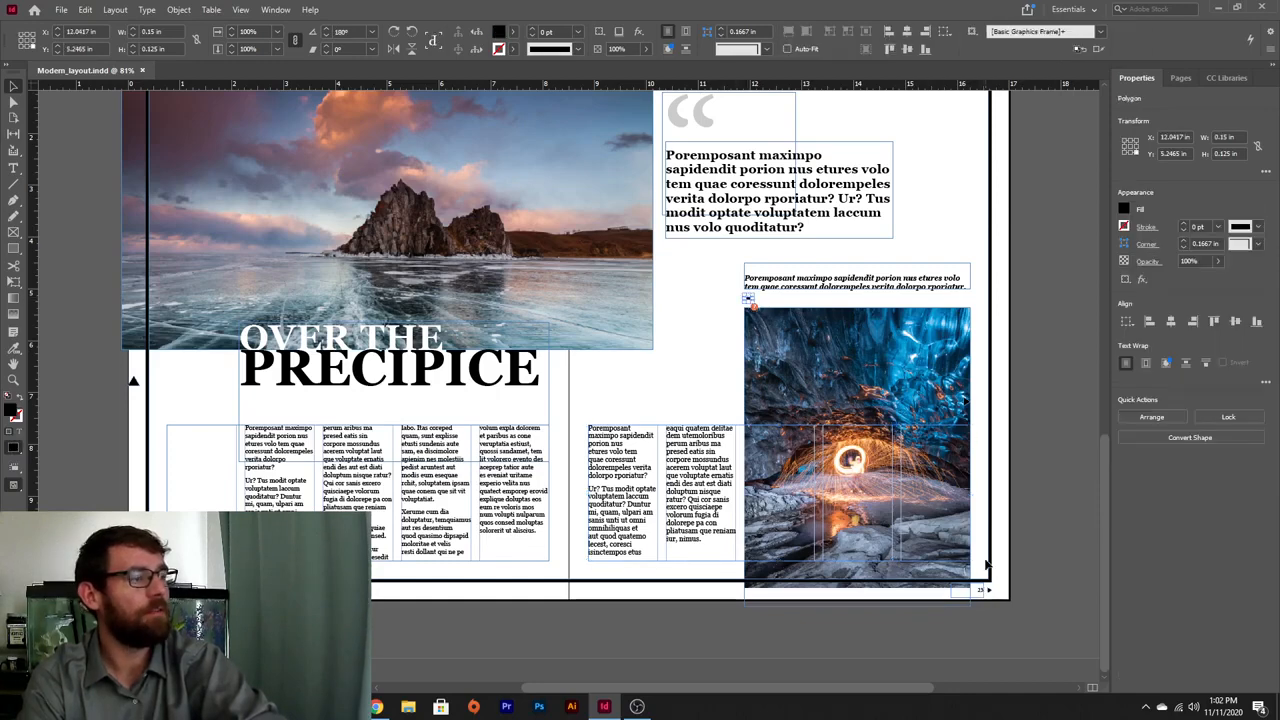
click(986, 591)
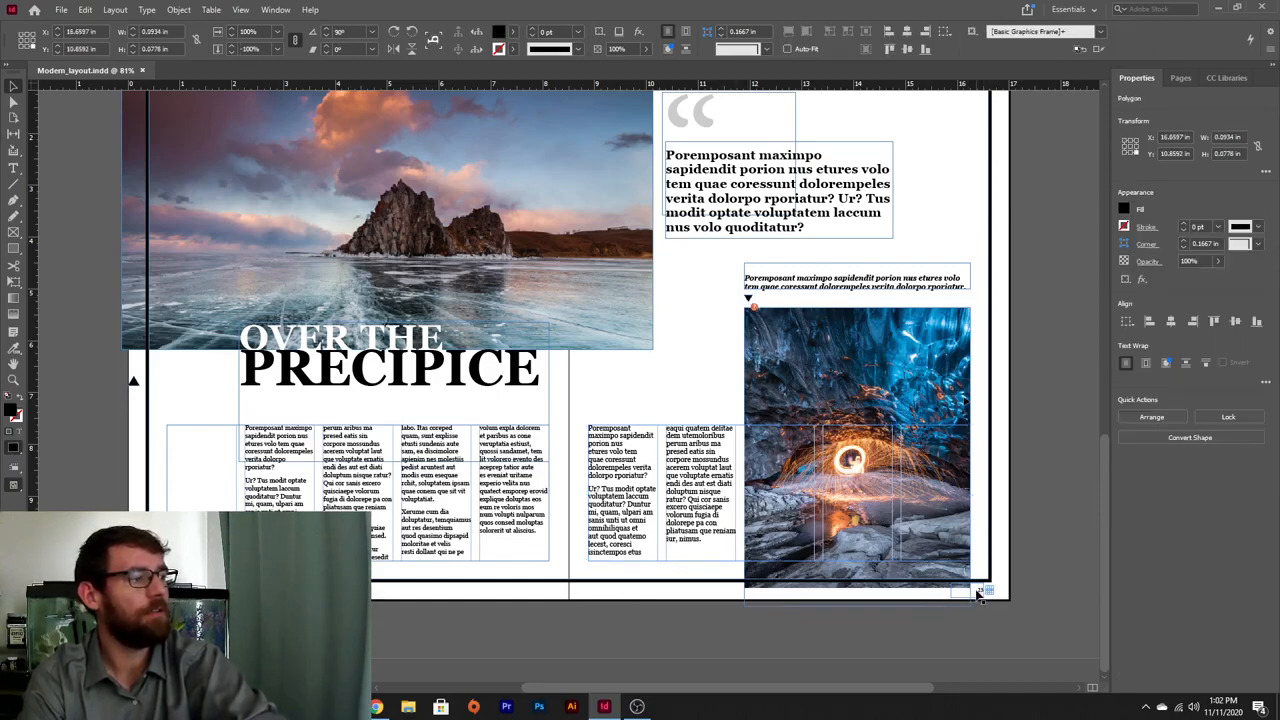
click(970, 591)
click(768, 206)
scroll(628, 369, up, 1)
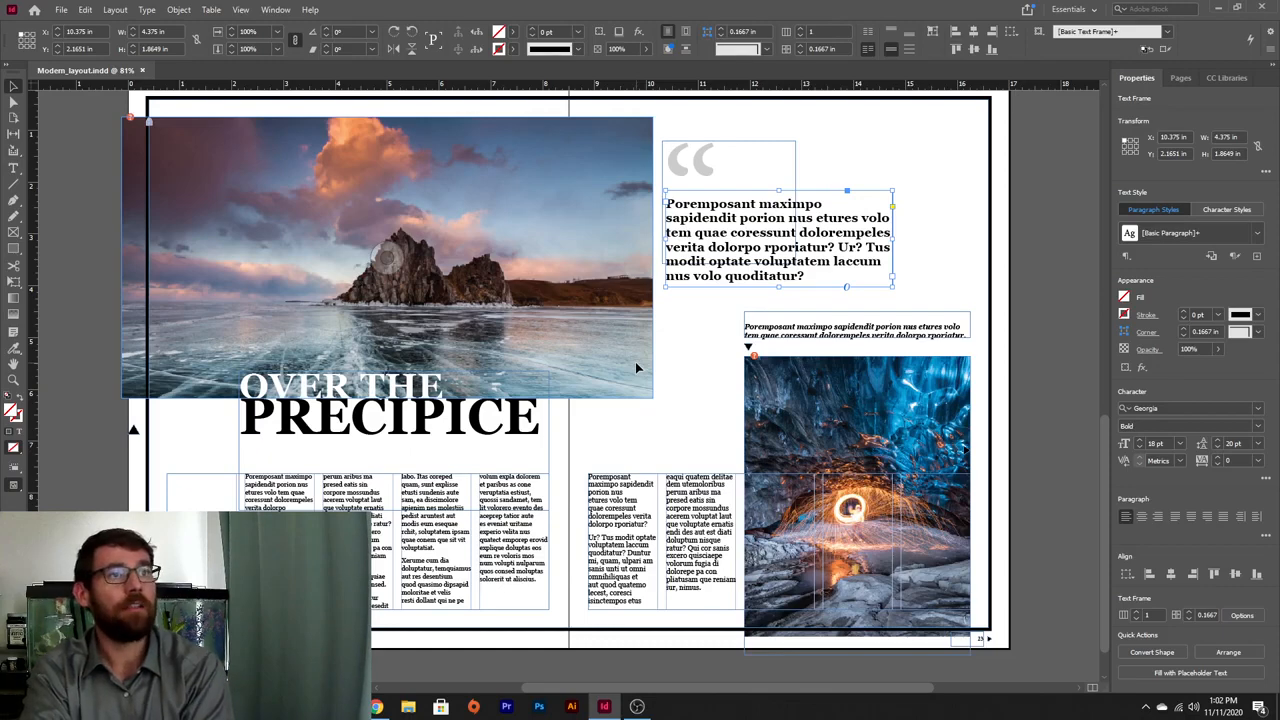
click(677, 369)
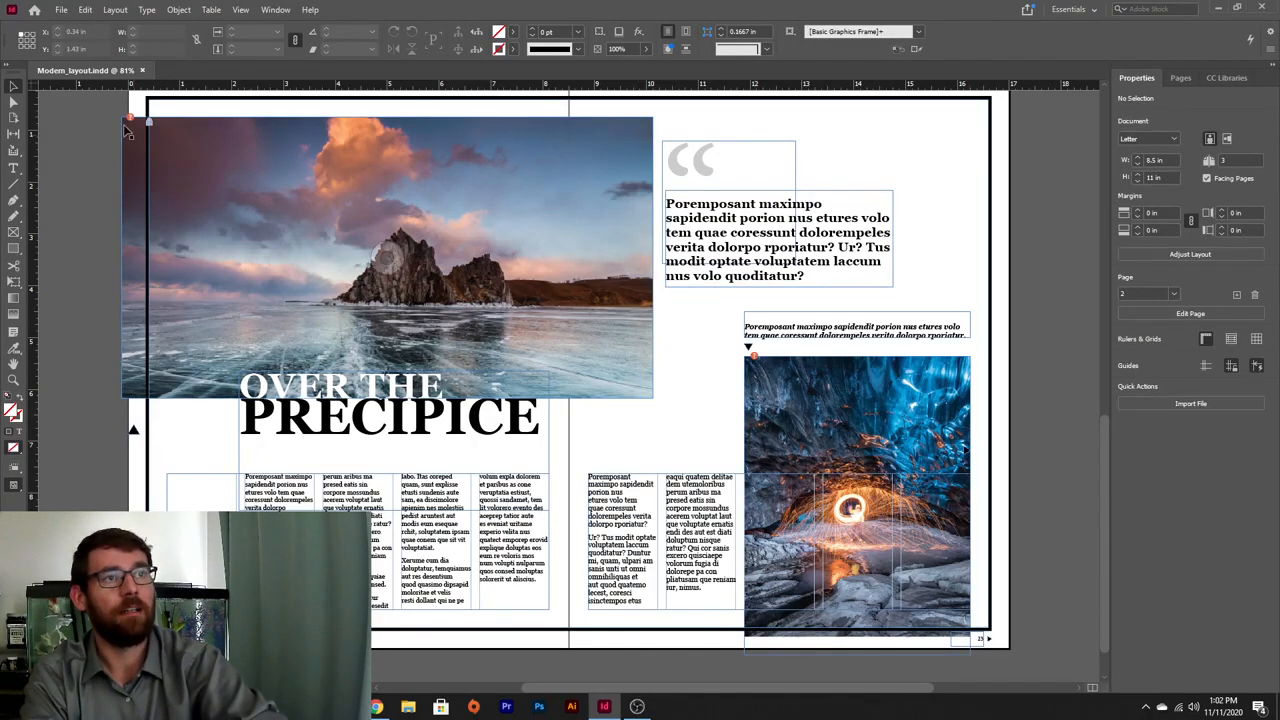
- Relink the missing AdobeStock_191475436 image to its file in Downloads, searching that folder for other missing links
mouse_move(132, 121)
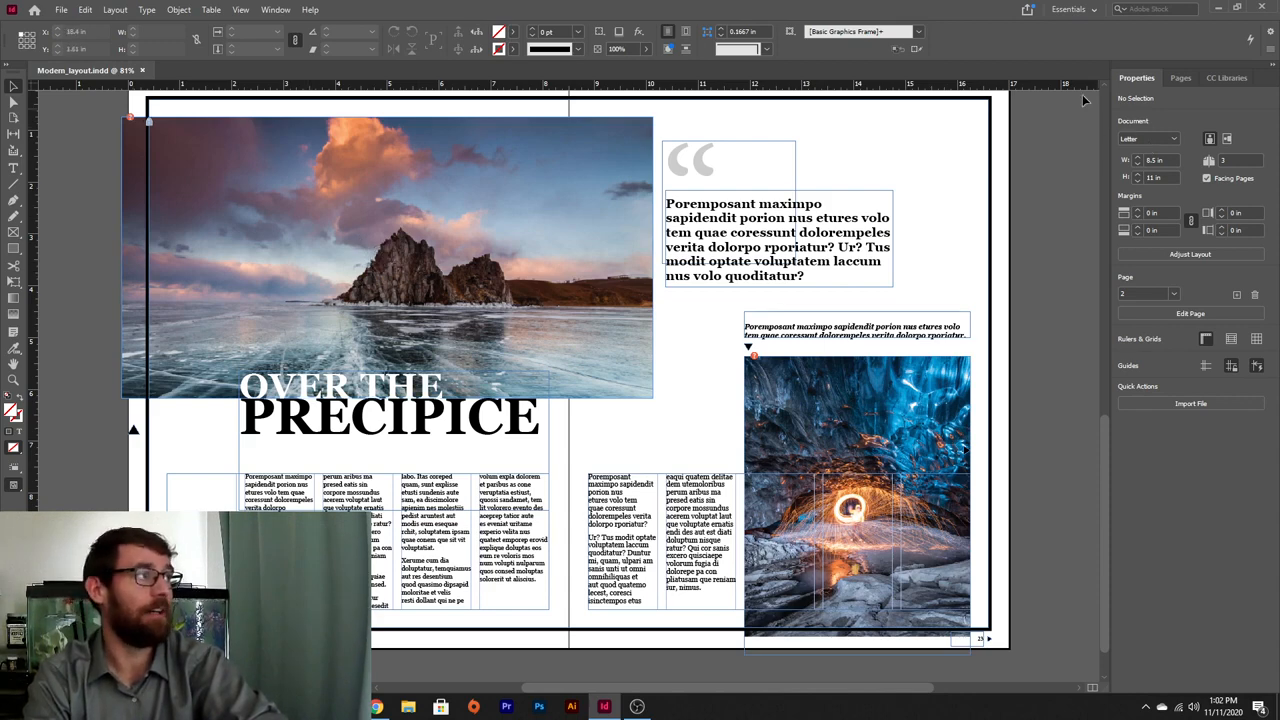
click(276, 9)
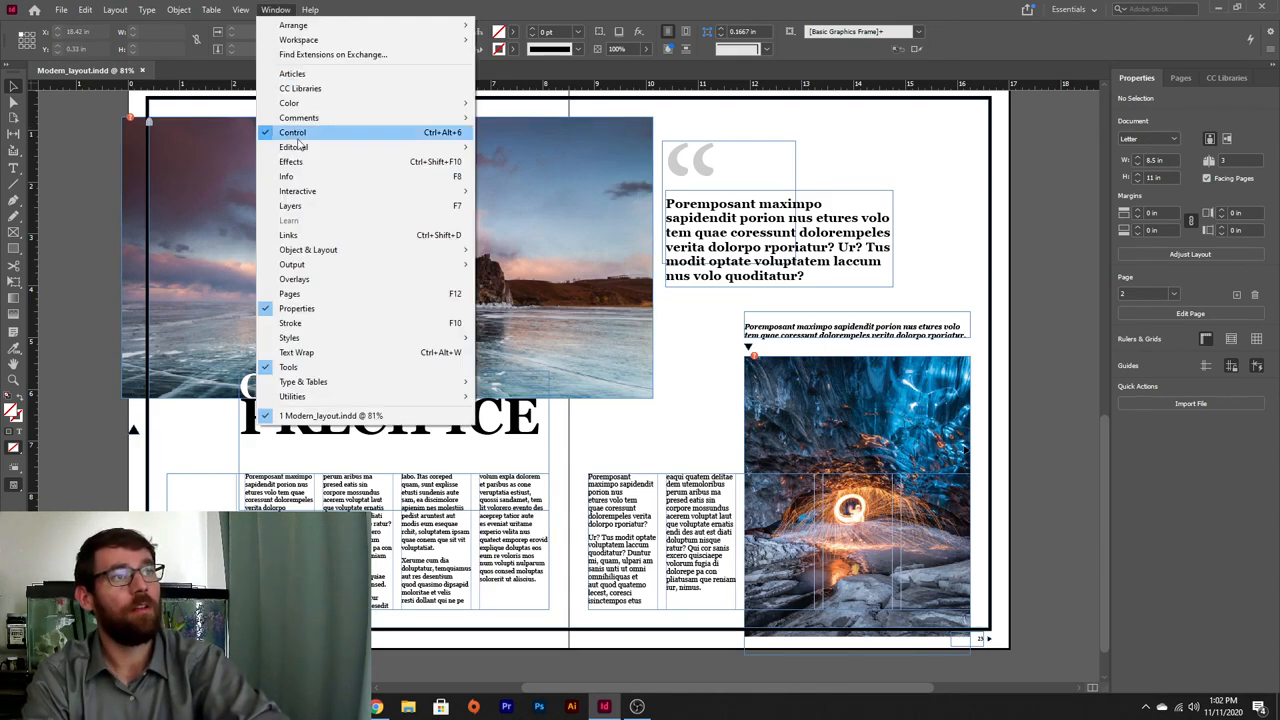
click(292, 236)
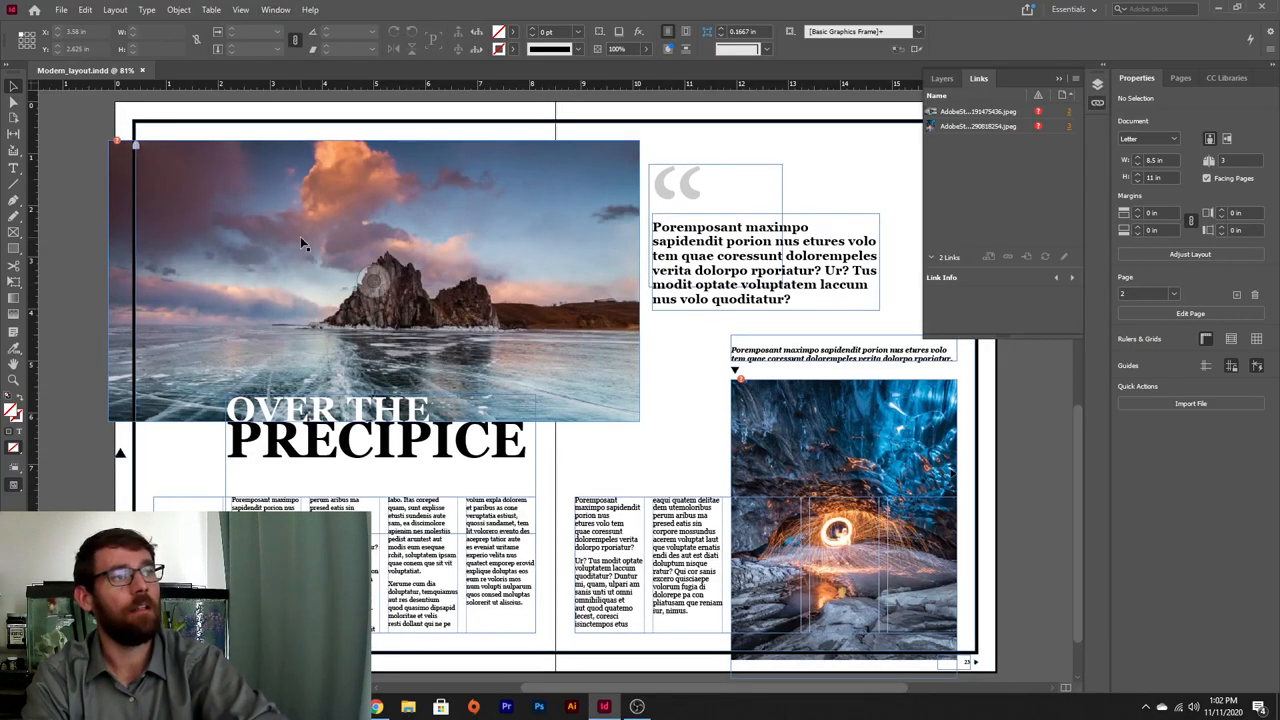
click(985, 111)
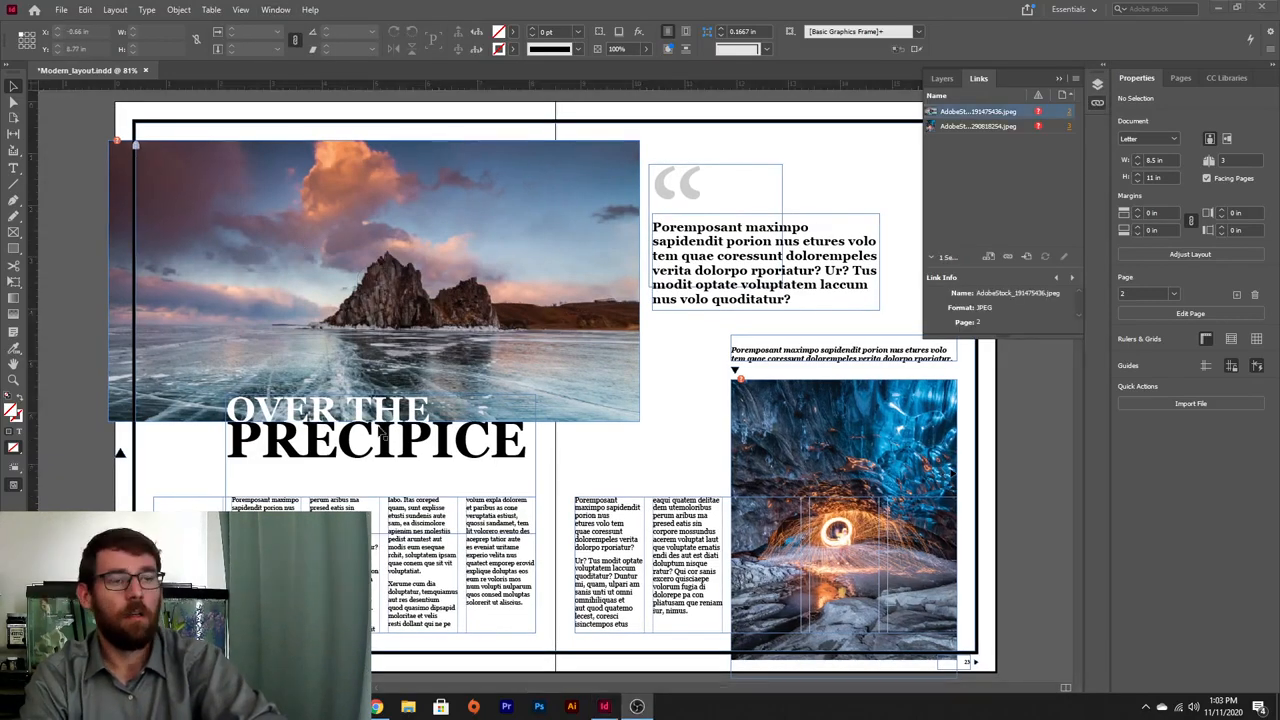
click(1038, 116)
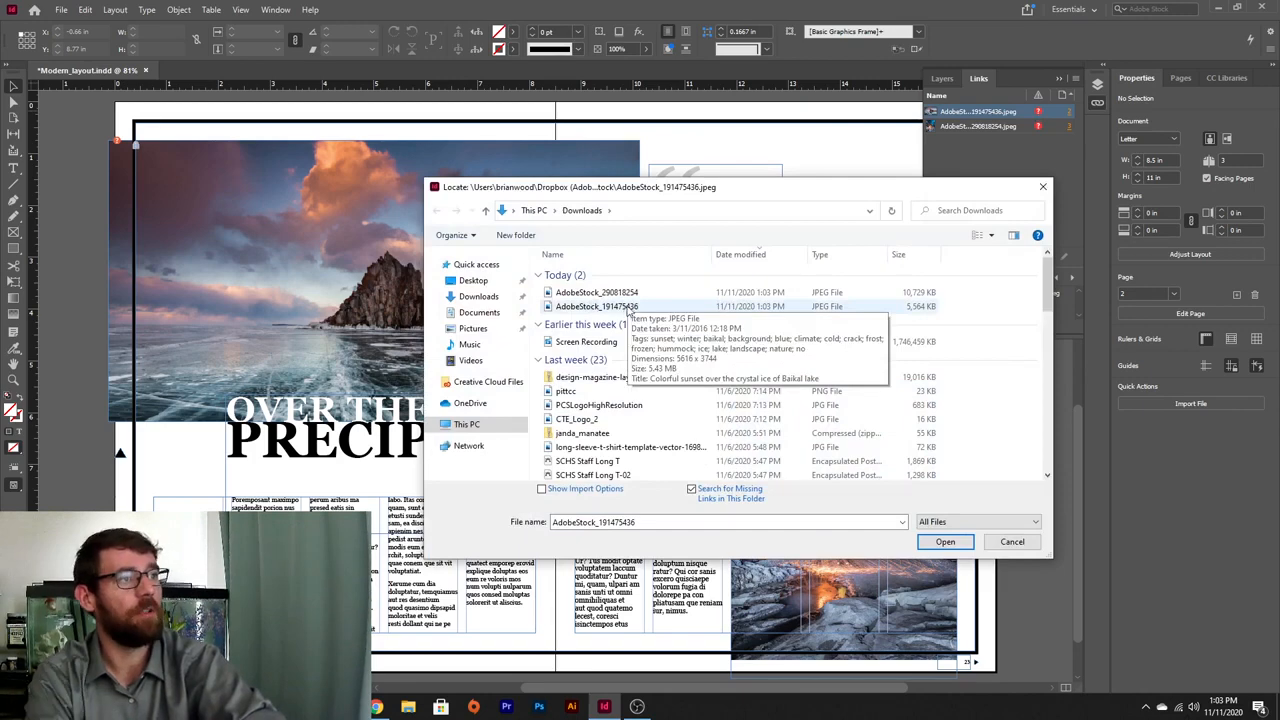
click(621, 310)
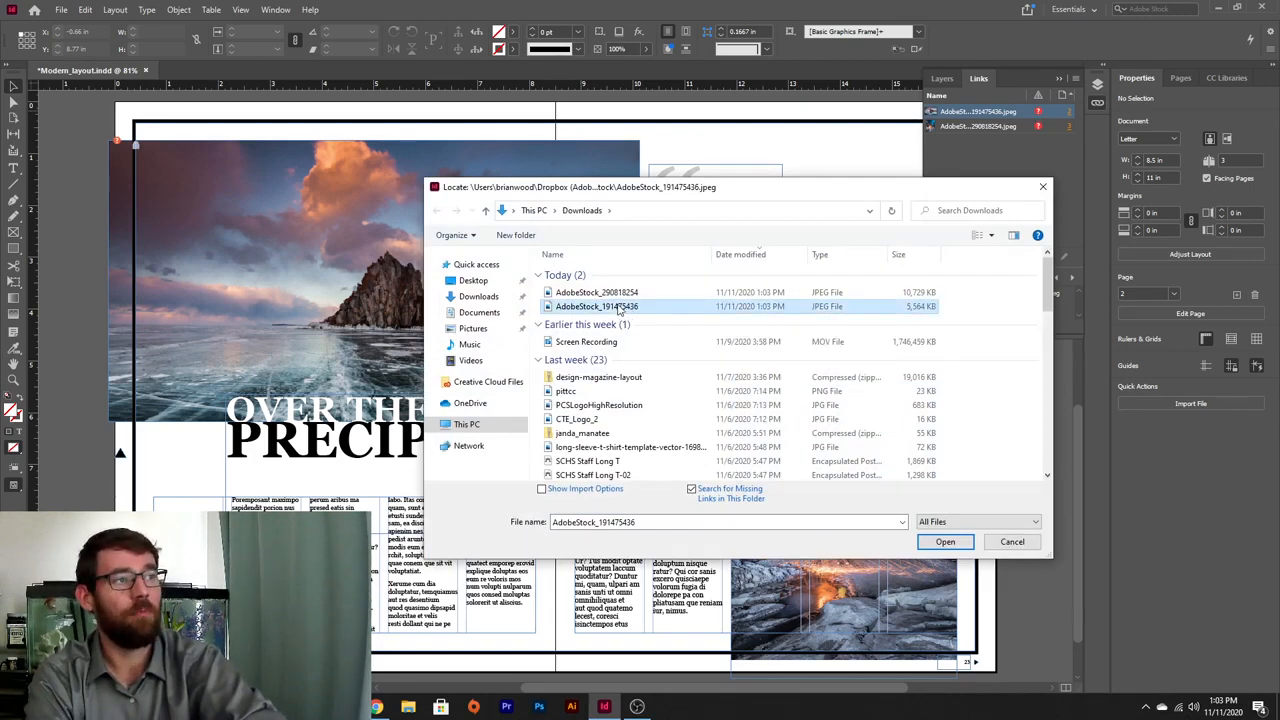
click(378, 707)
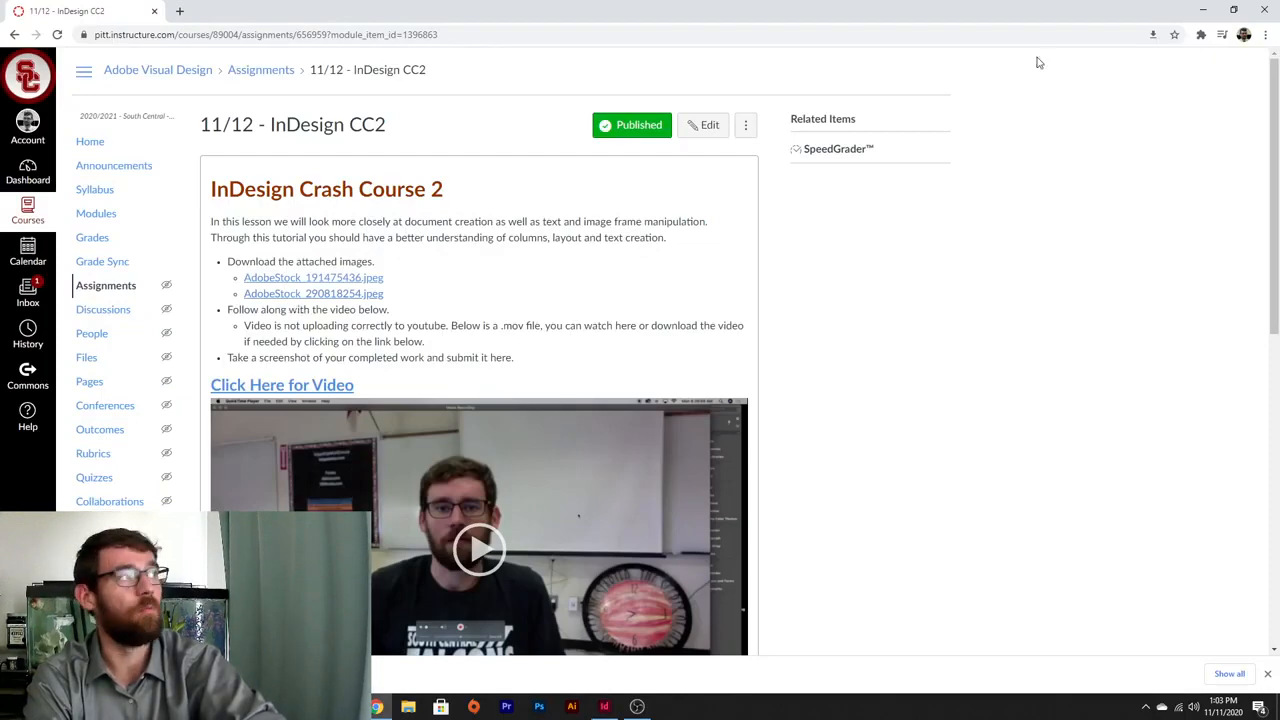
click(1197, 8)
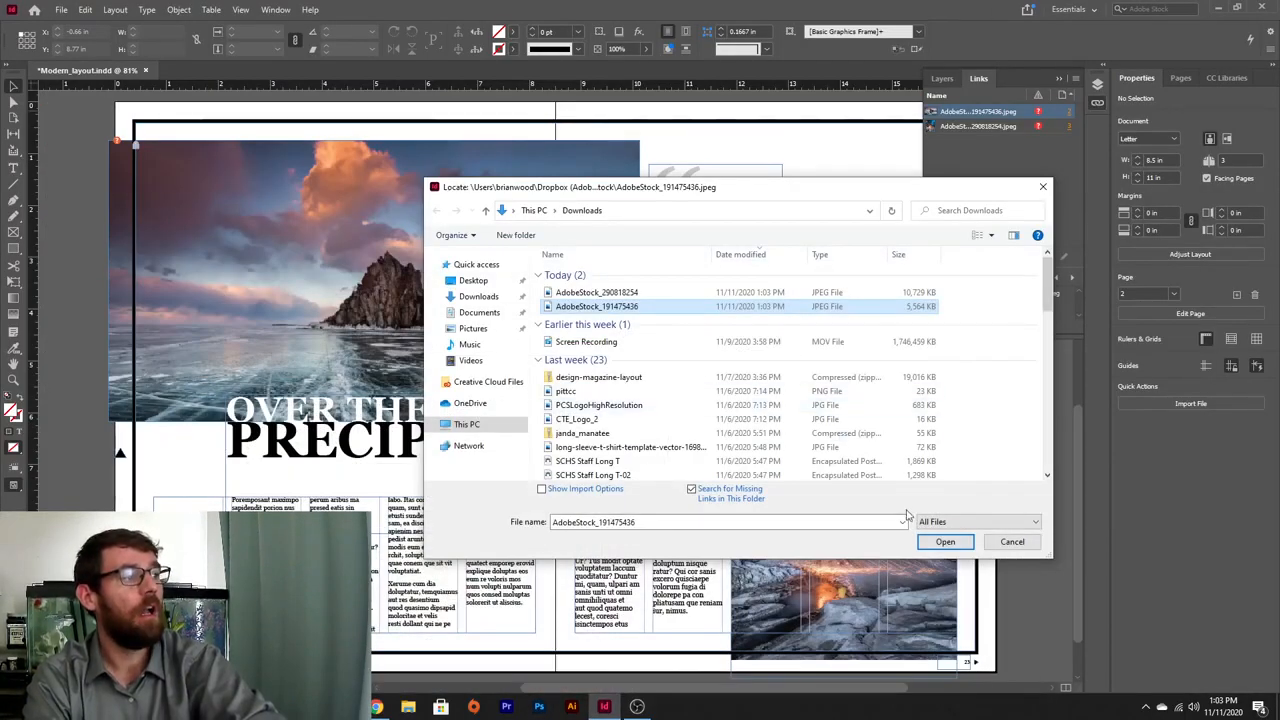
click(948, 545)
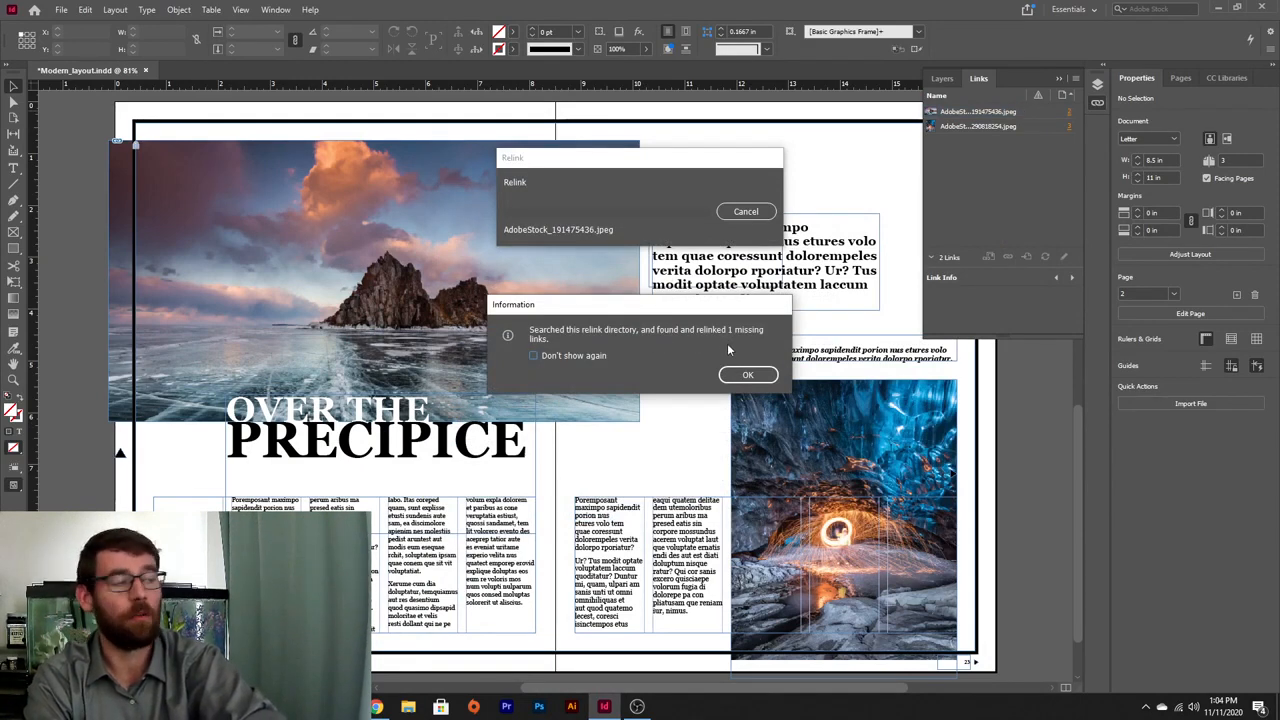
click(745, 376)
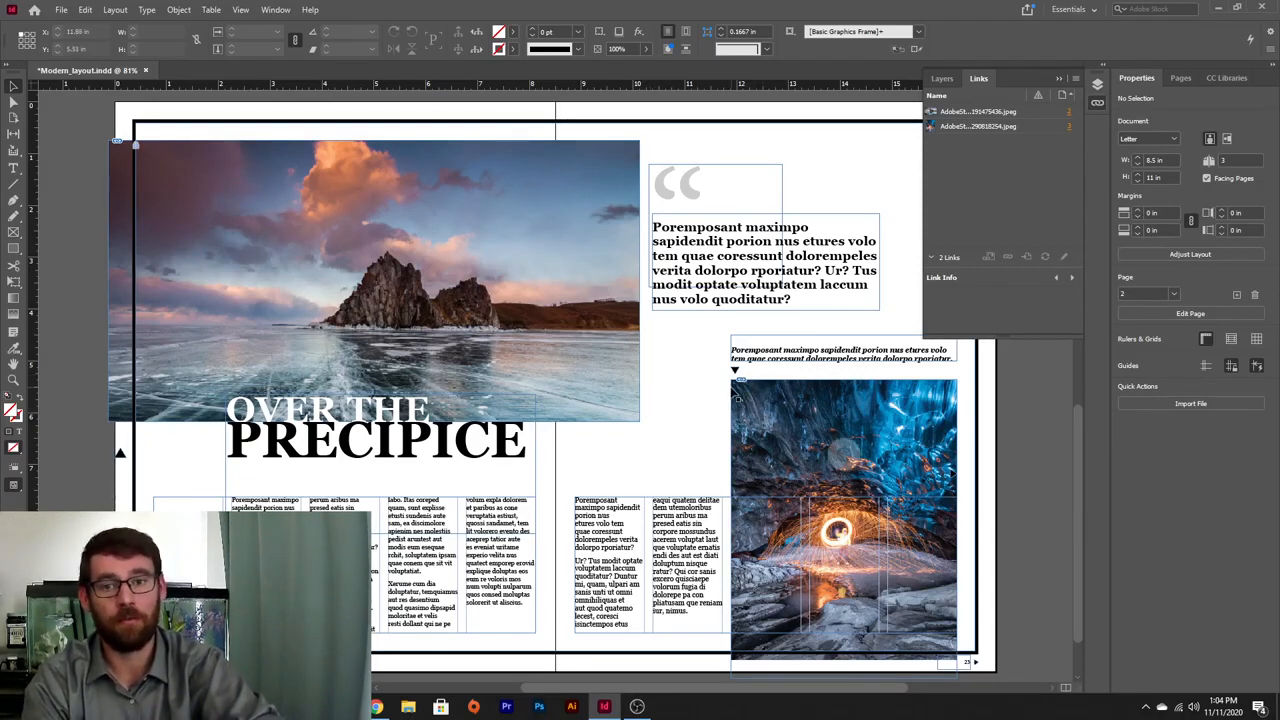
- Embed both linked images, AdobeStock_290818254 and AdobeStock_191475436, in the Modern_layout document
click(762, 400)
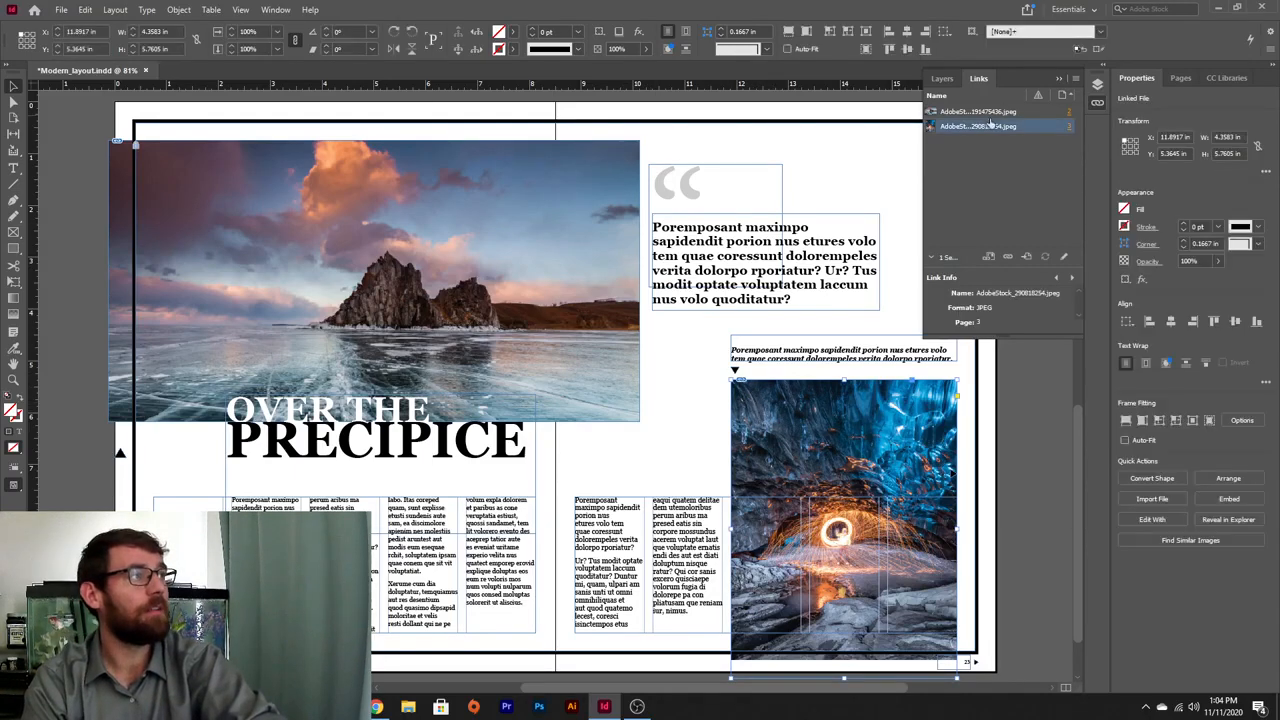
right_click(986, 128)
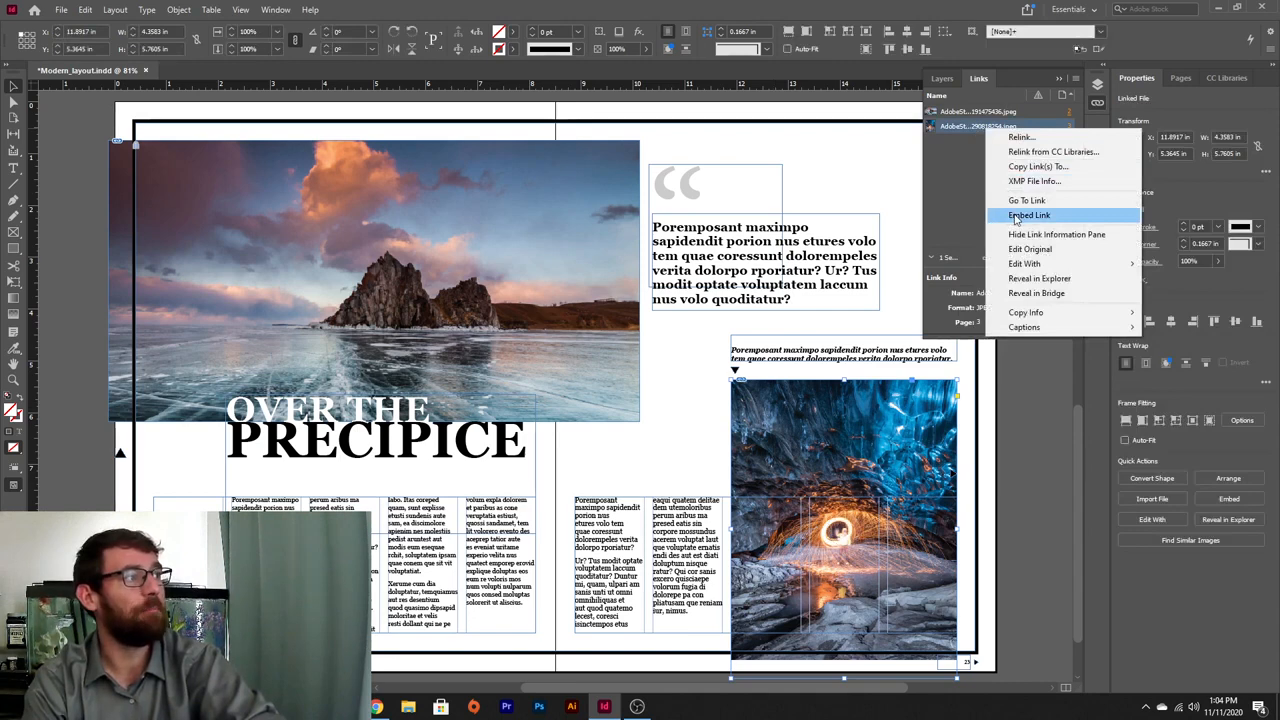
click(1016, 218)
right_click(969, 118)
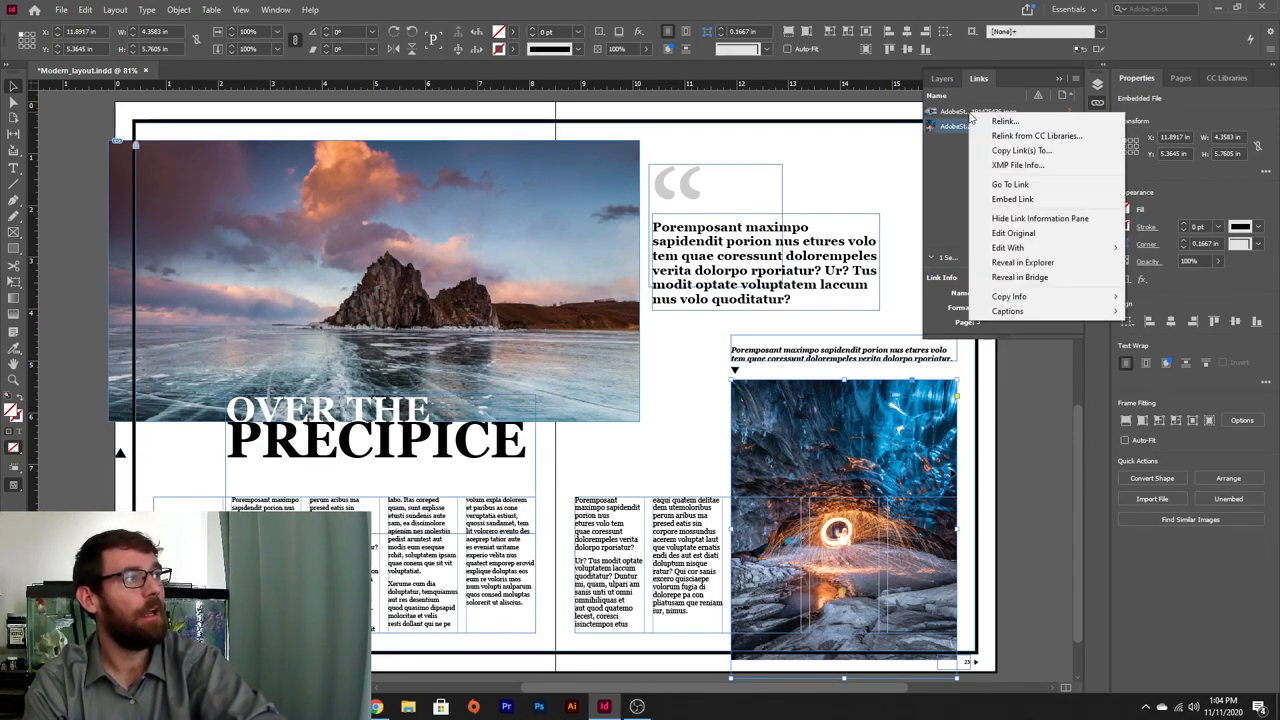
click(960, 113)
right_click(957, 112)
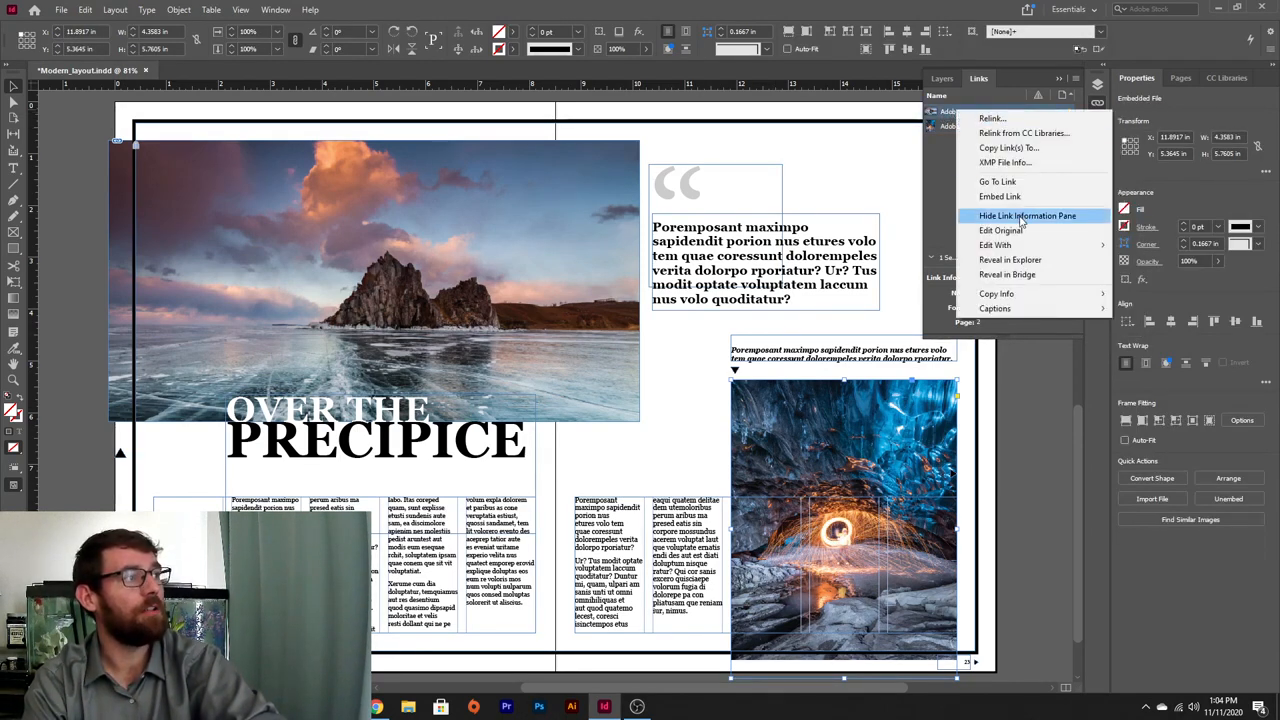
click(1000, 196)
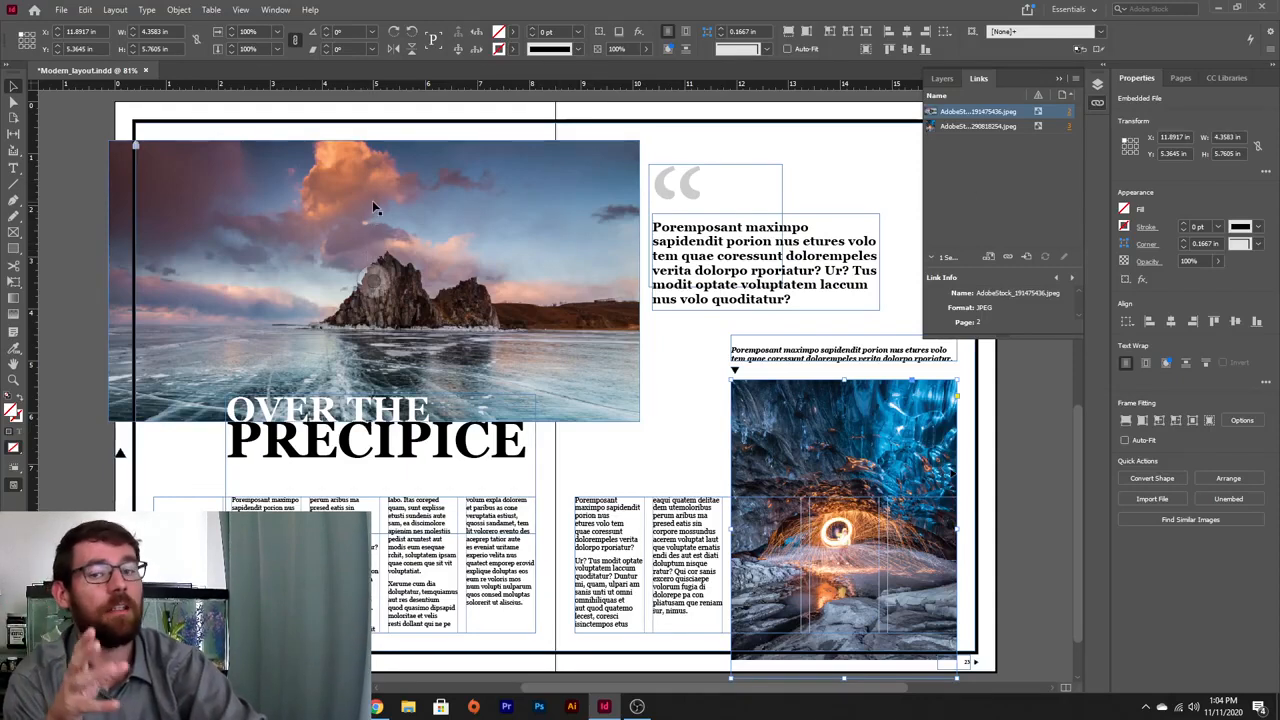
- Start a new Letter document, name it with the author's abbreviated name followed by "-CC4", and set its units to inches
click(59, 13)
mouse_move(75, 26)
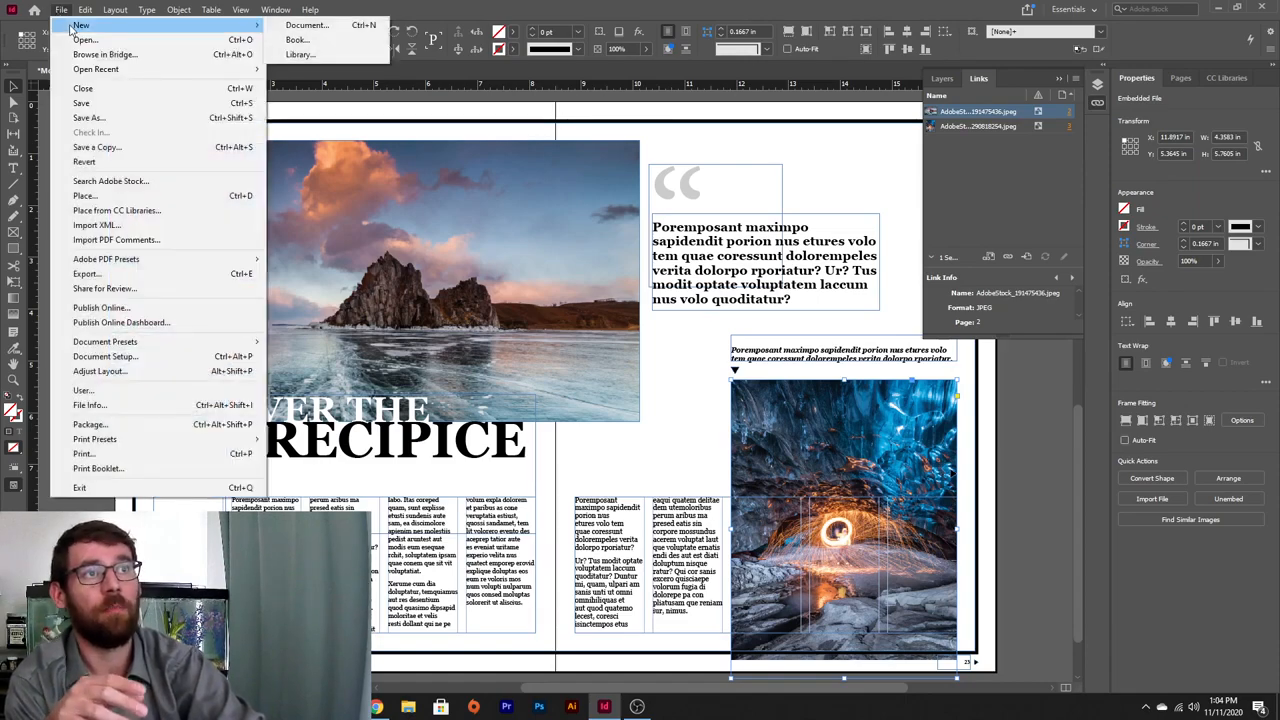
click(308, 26)
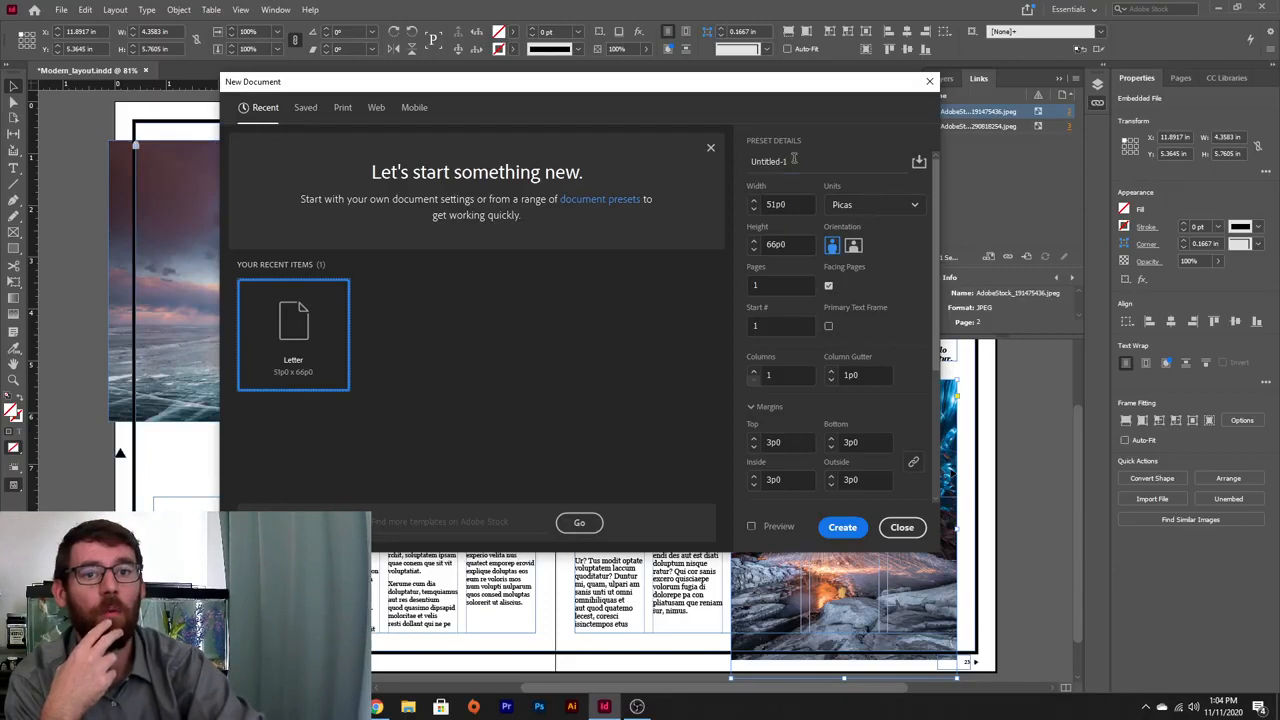
drag(795, 160, 674, 157)
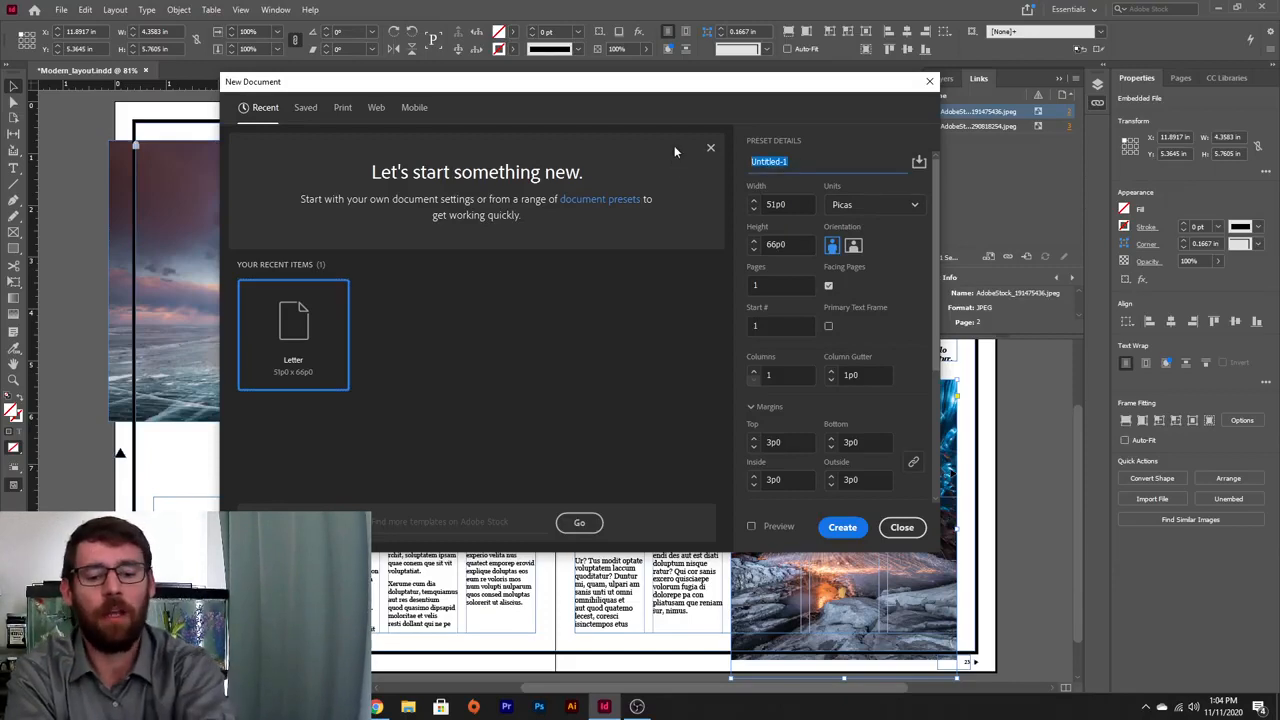
text(Dtripp-CC4)
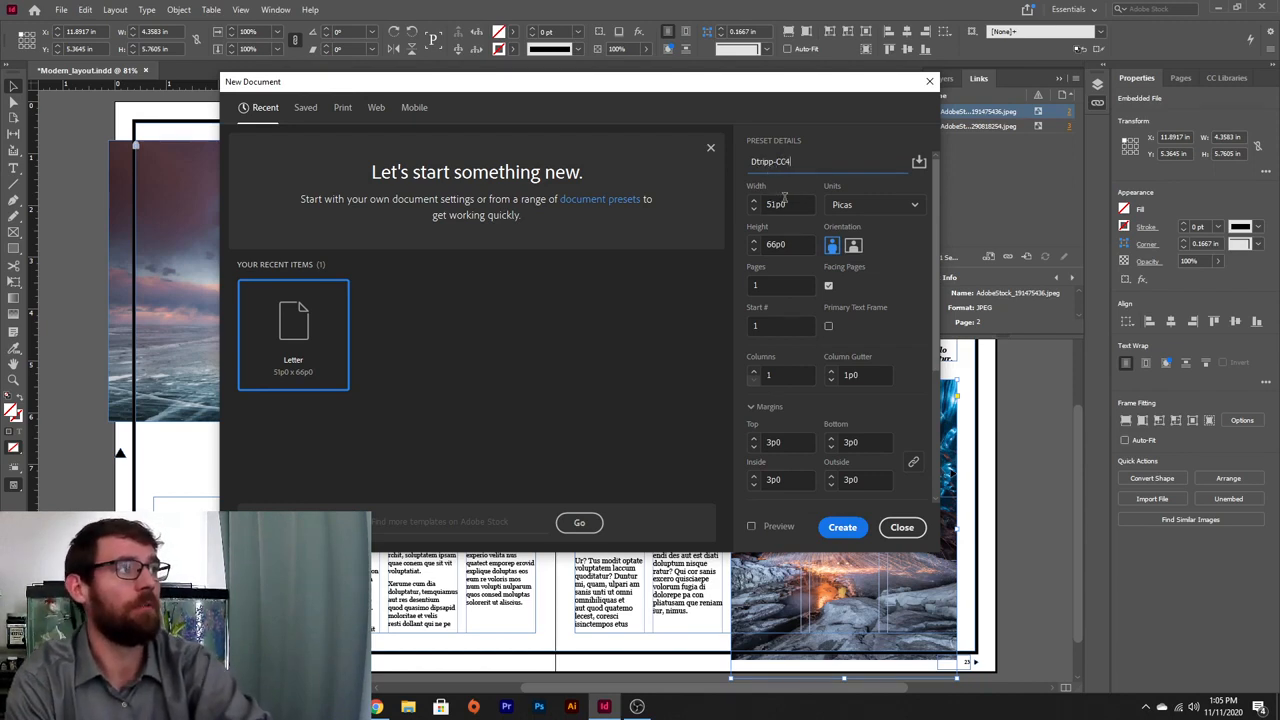
click(858, 207)
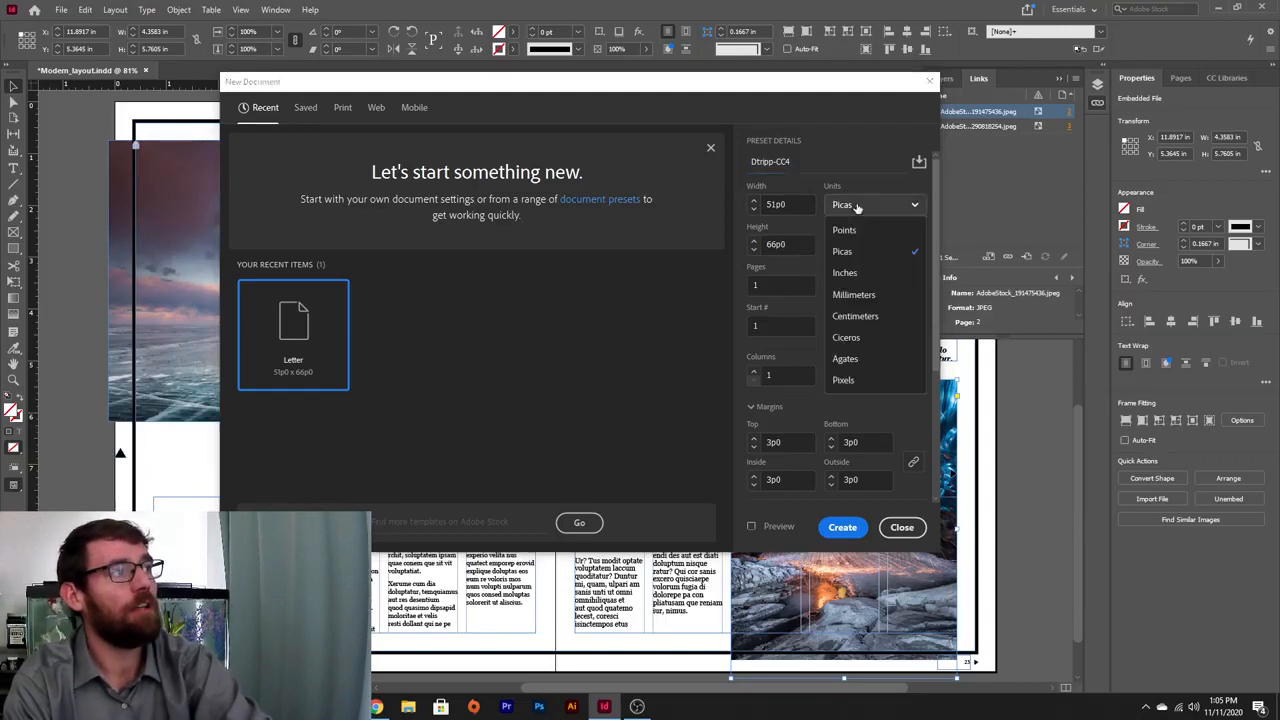
click(845, 273)
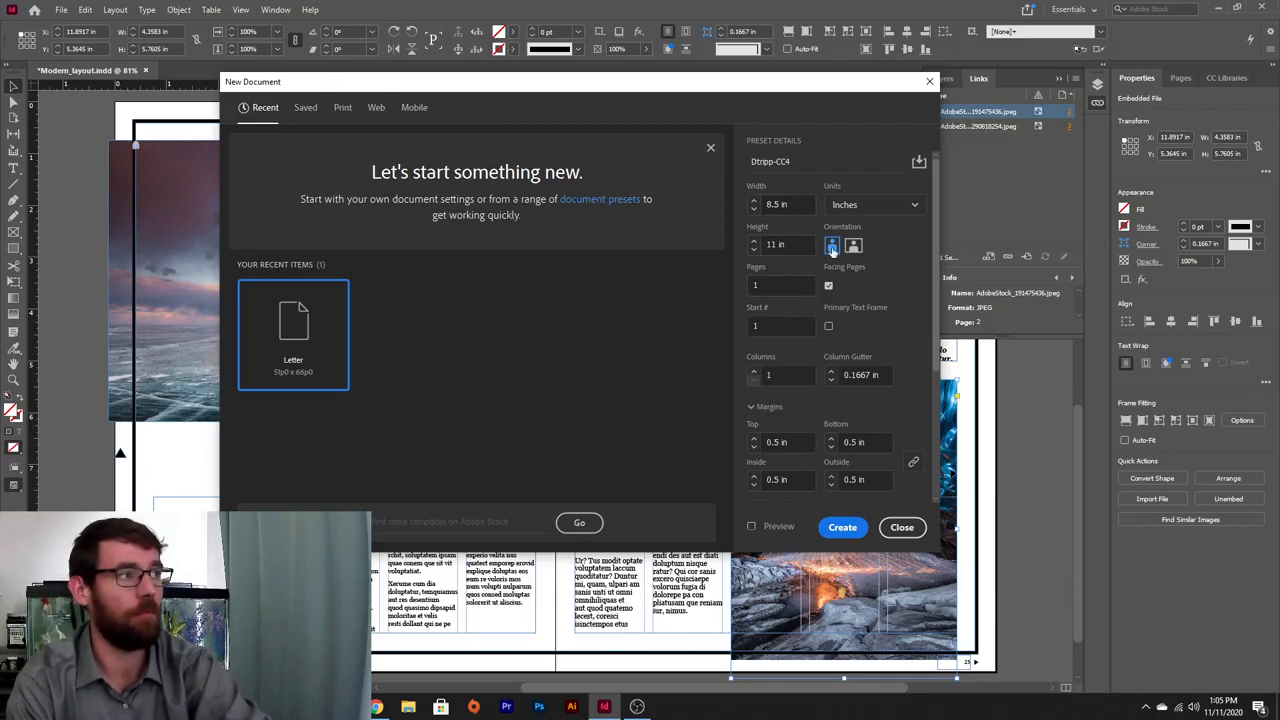
- Create the document with 3 facing pages and 2 columns per page
click(773, 285)
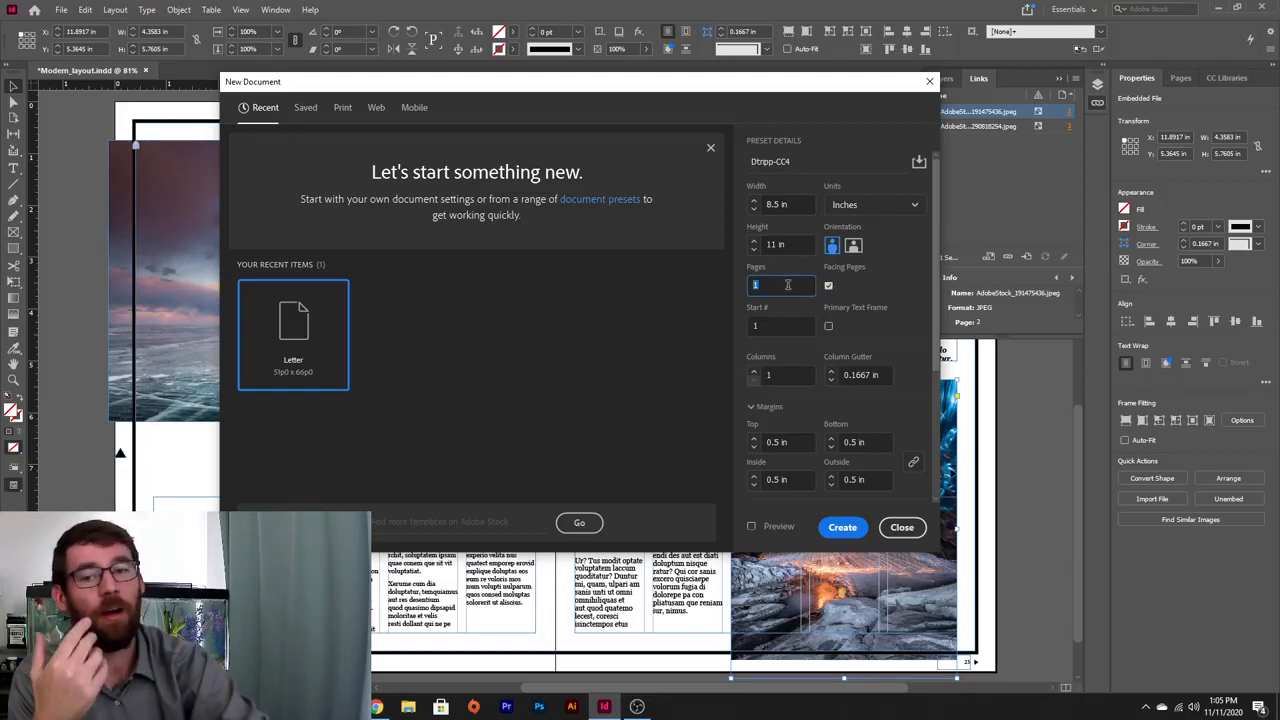
text(3)
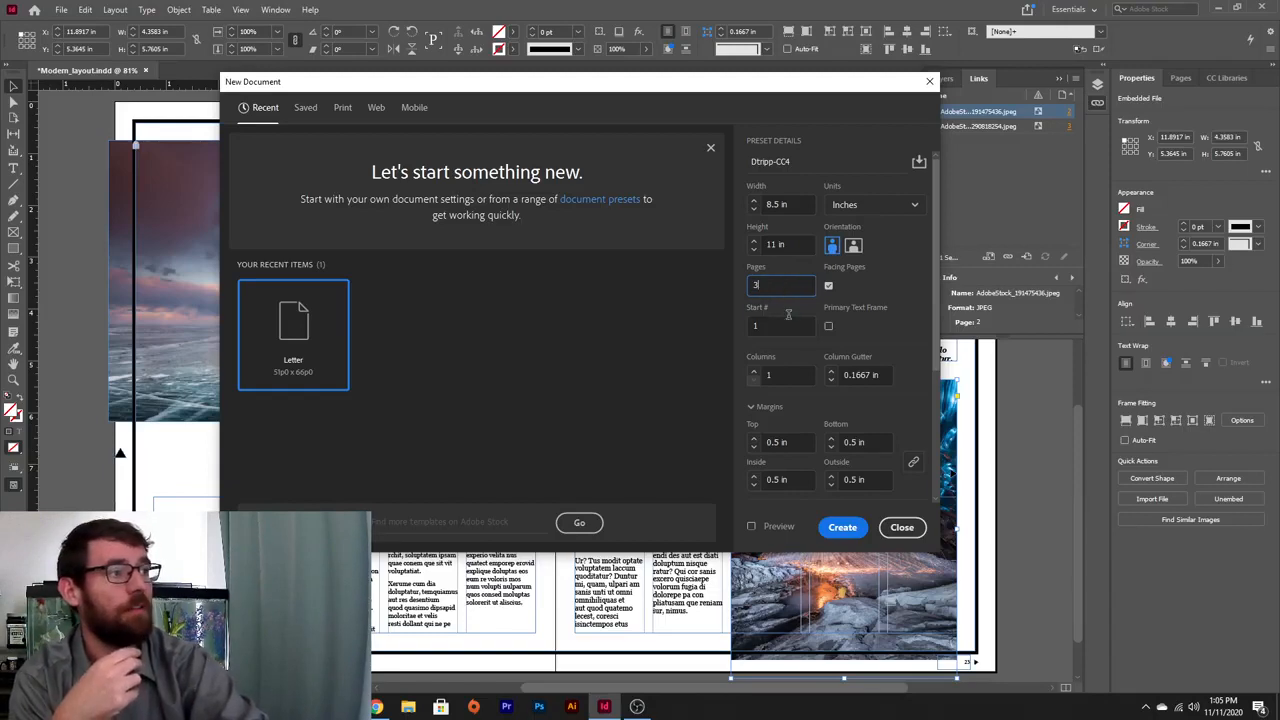
click(754, 371)
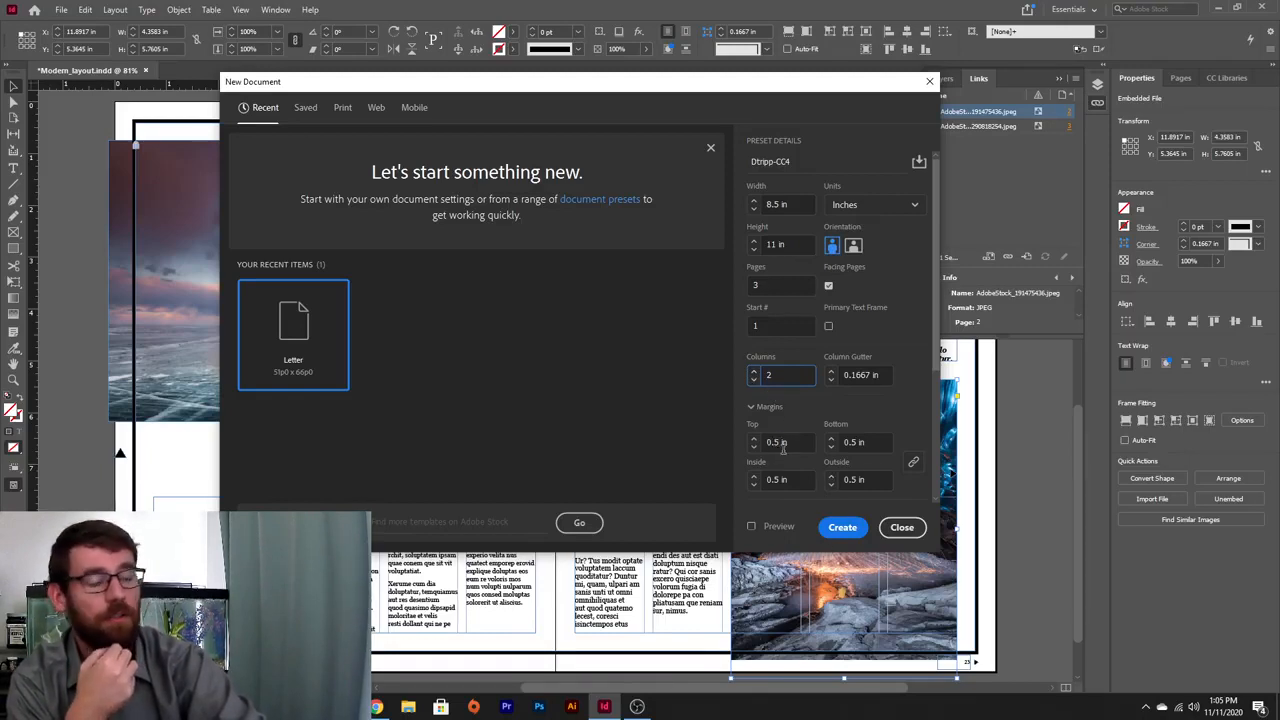
click(842, 528)
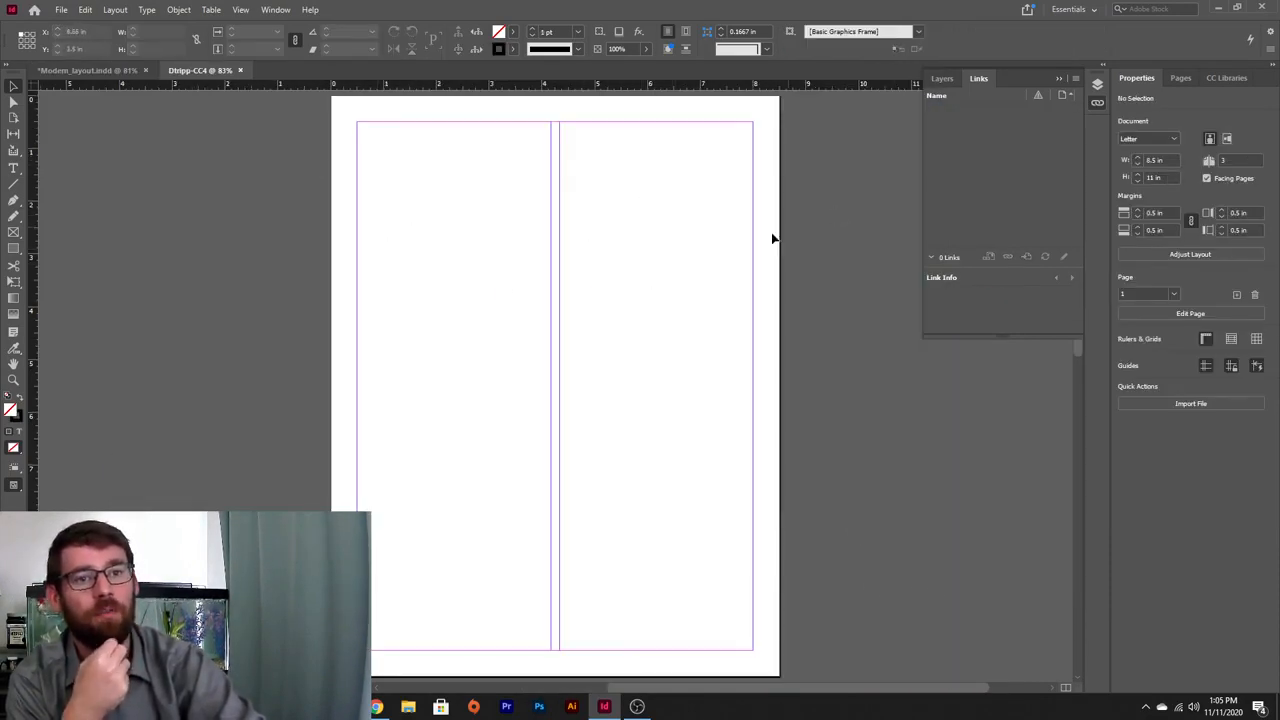
scroll(520, 225, down, 10)
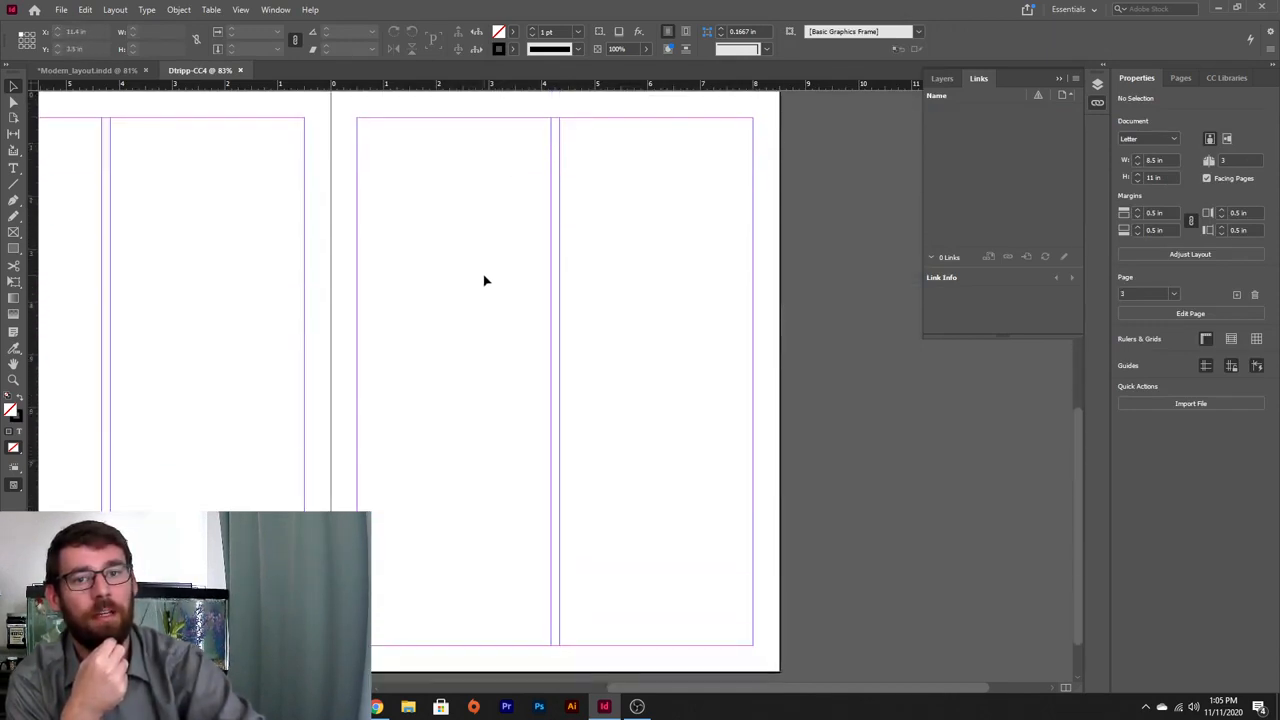
- Draw a border rectangle about 16.48 in wide and 10.44 in high around the facing-page spread, just outside the margins
drag(317, 351, 502, 352)
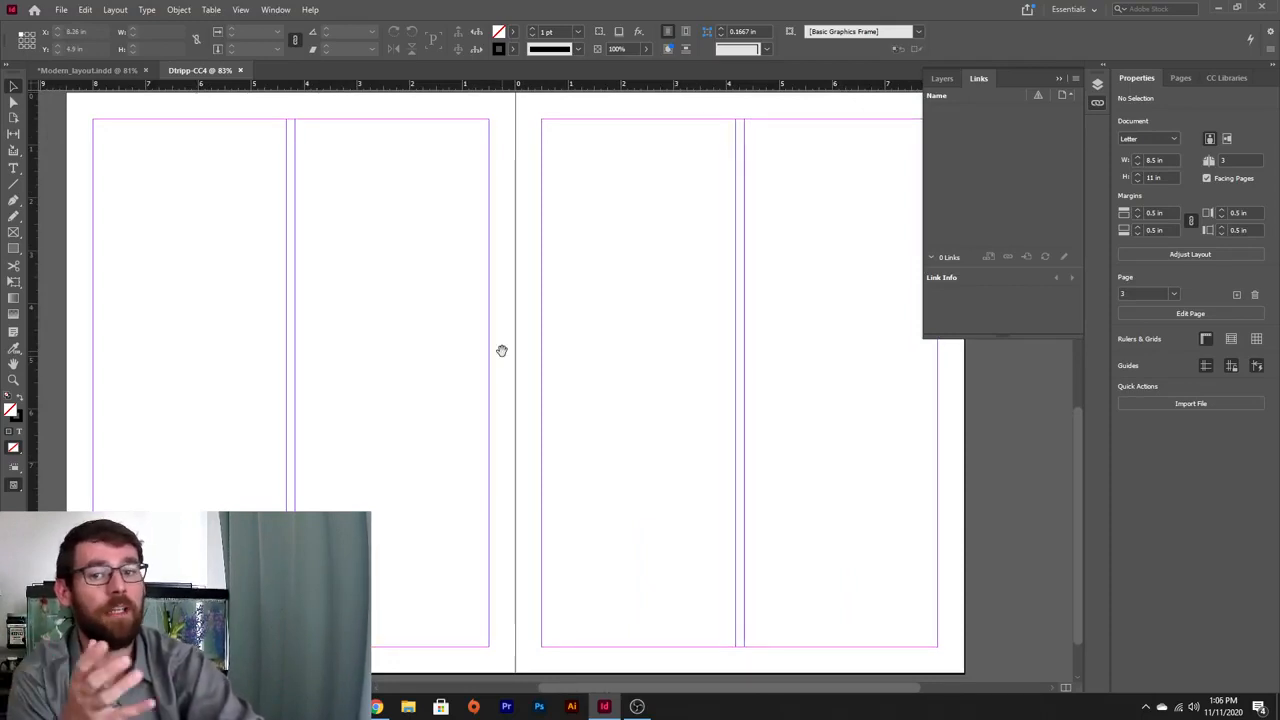
click(1058, 79)
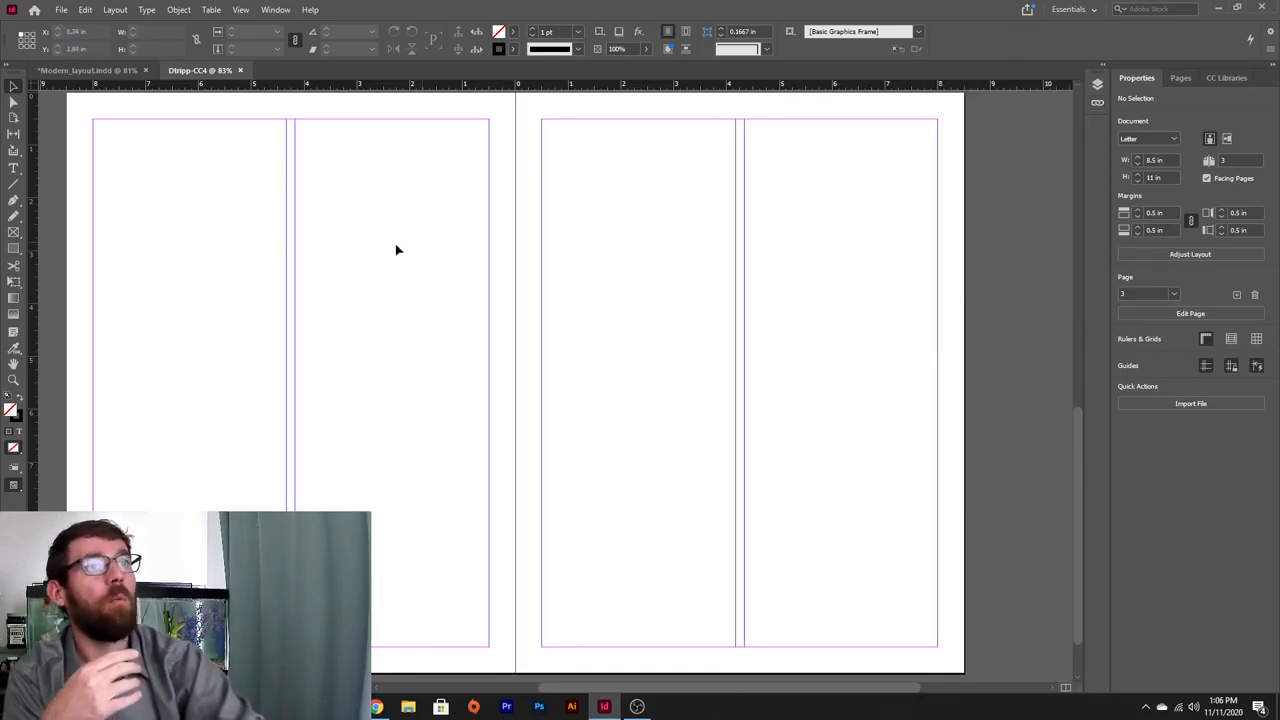
click(104, 69)
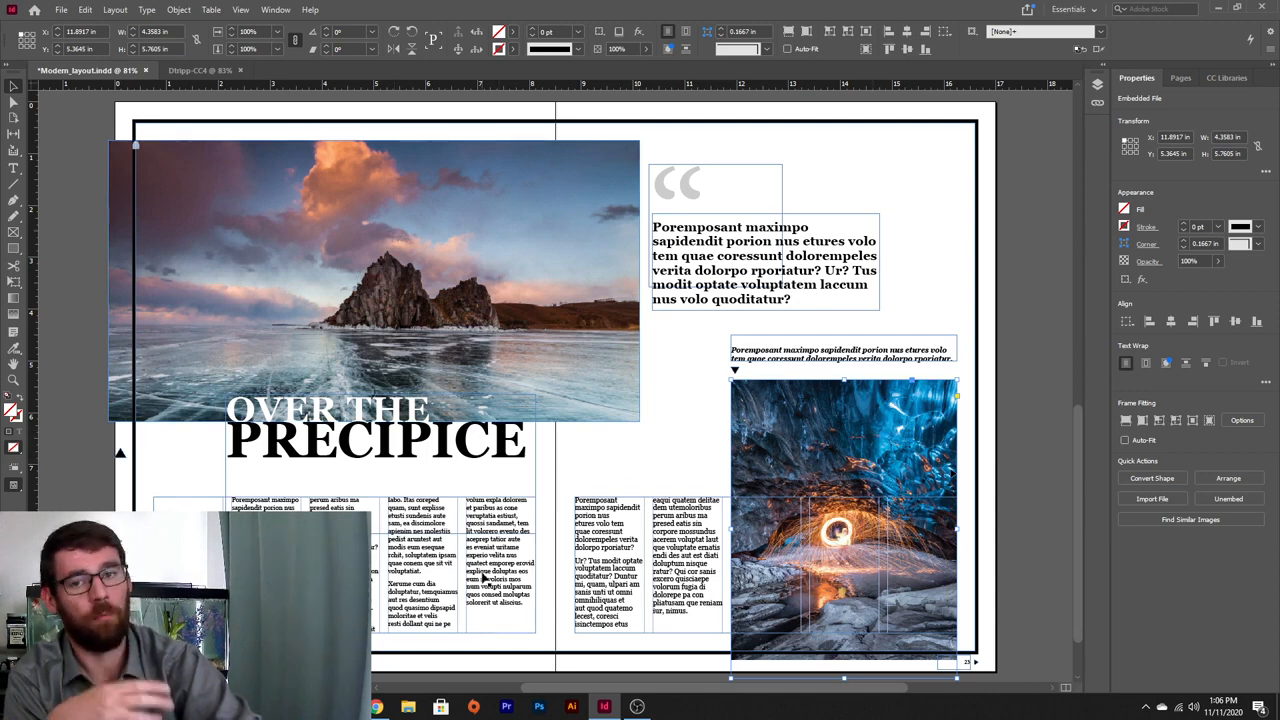
click(200, 70)
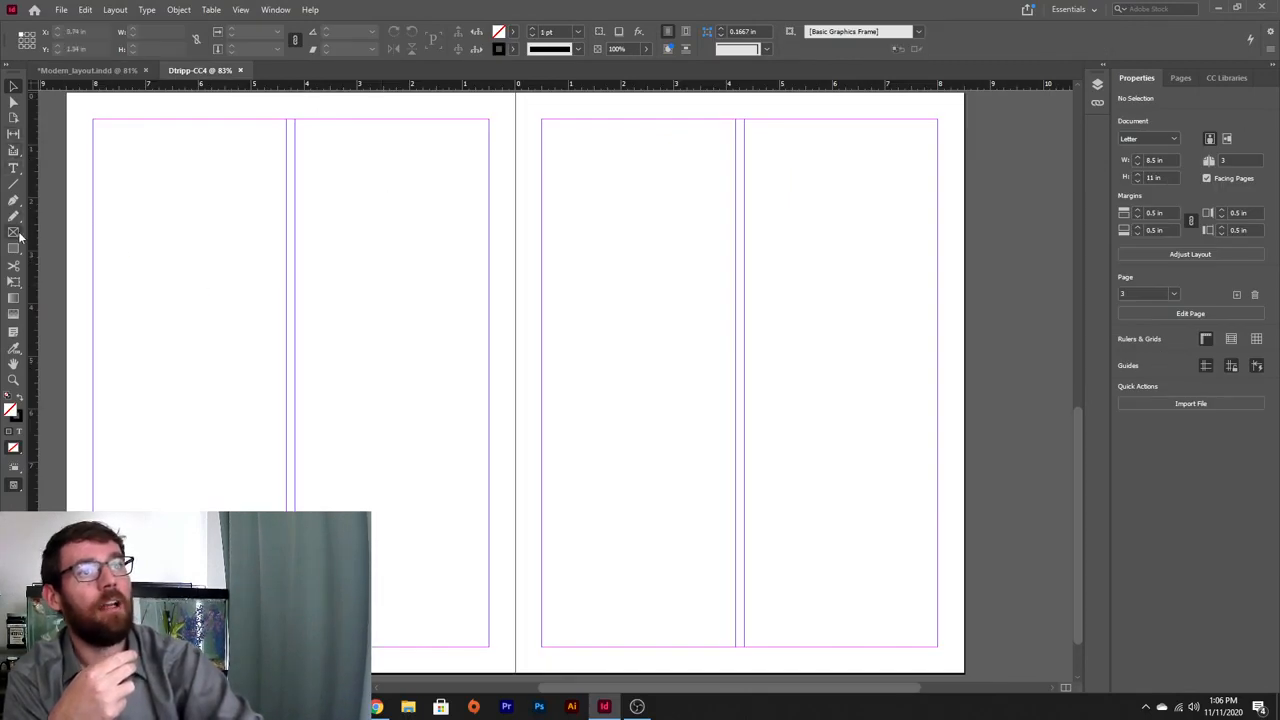
drag(13, 249, 62, 265)
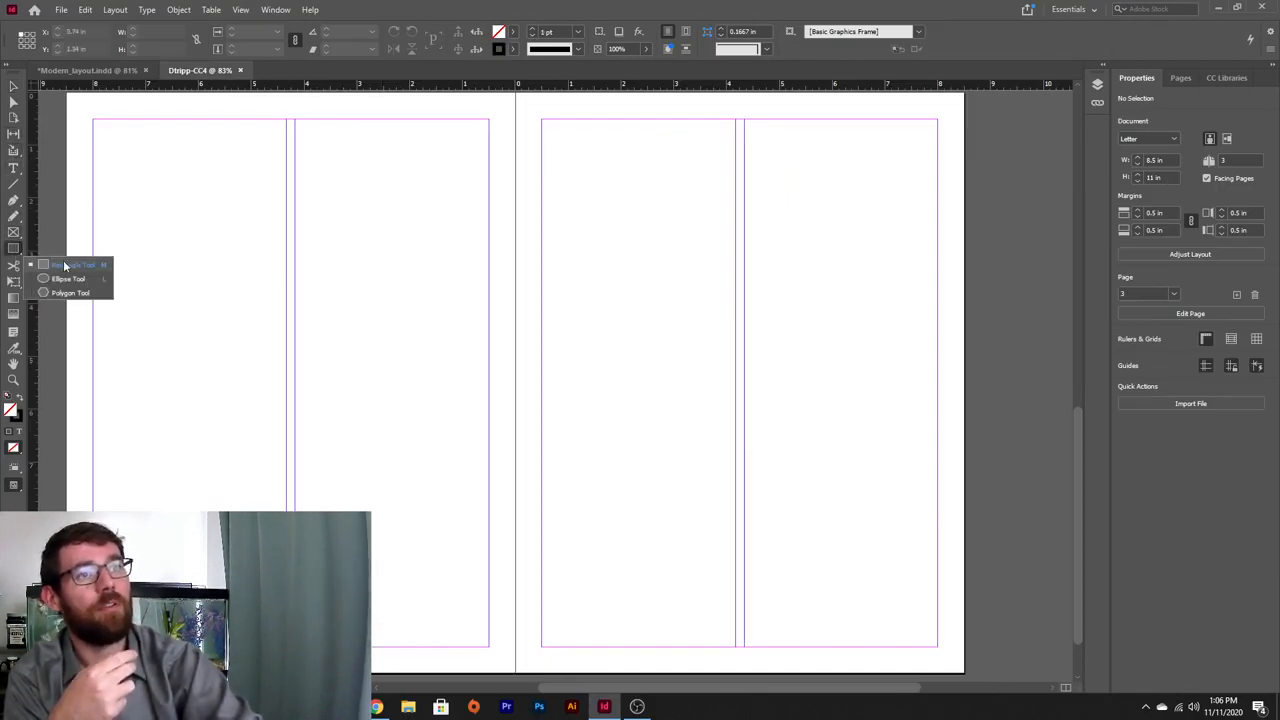
click(62, 265)
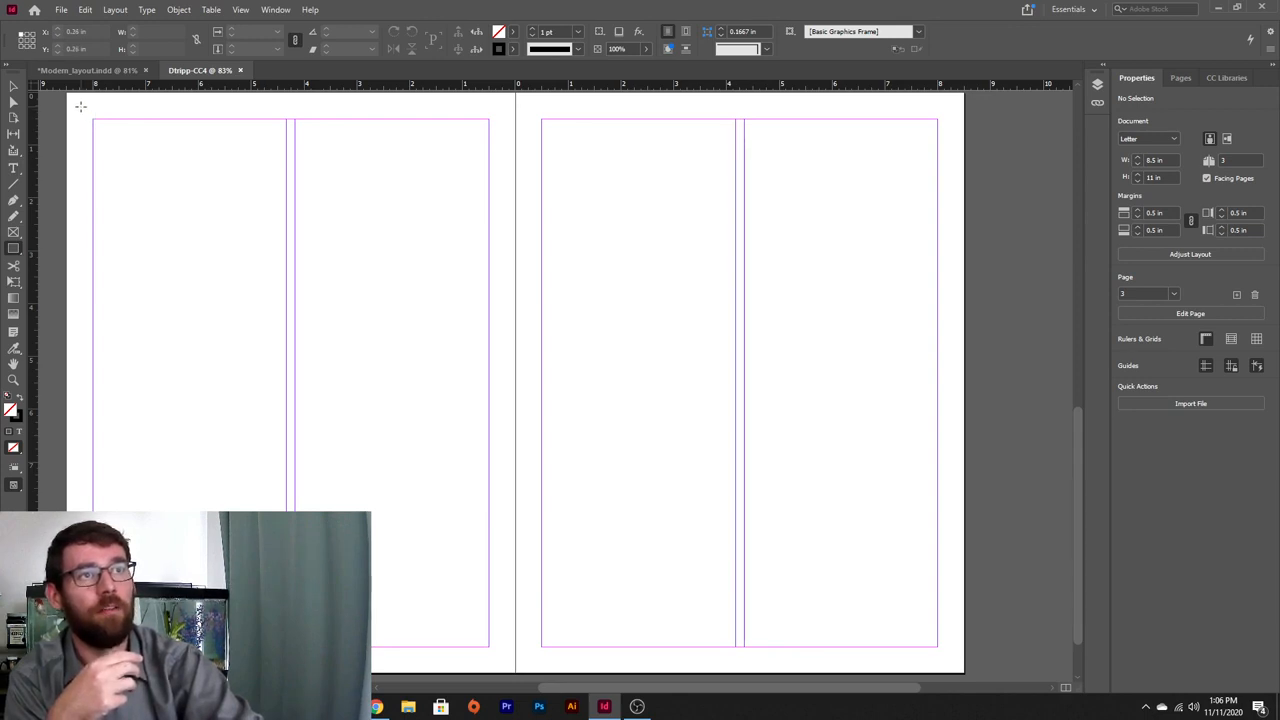
drag(80, 106, 950, 659)
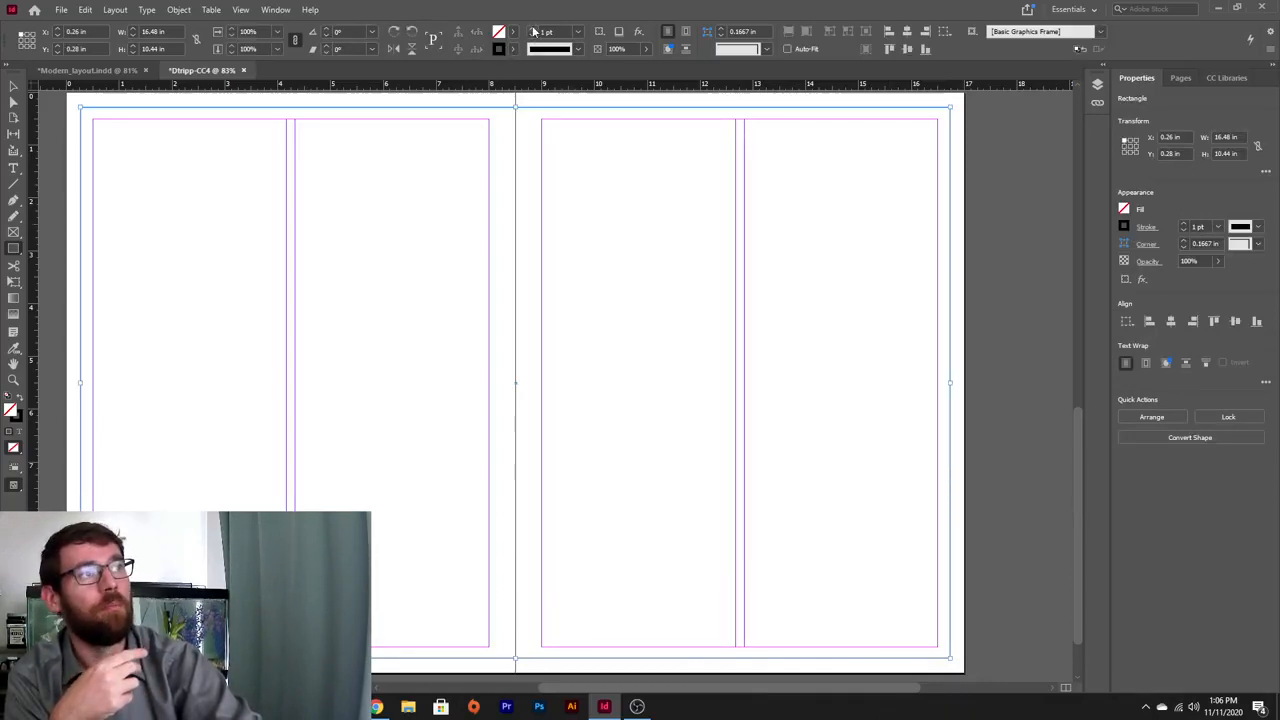
- Set the border rectangle's stroke to 5 pt and preview the spread briefly without its guides
click(533, 31)
click(533, 31)
click(533, 31)
click(533, 31)
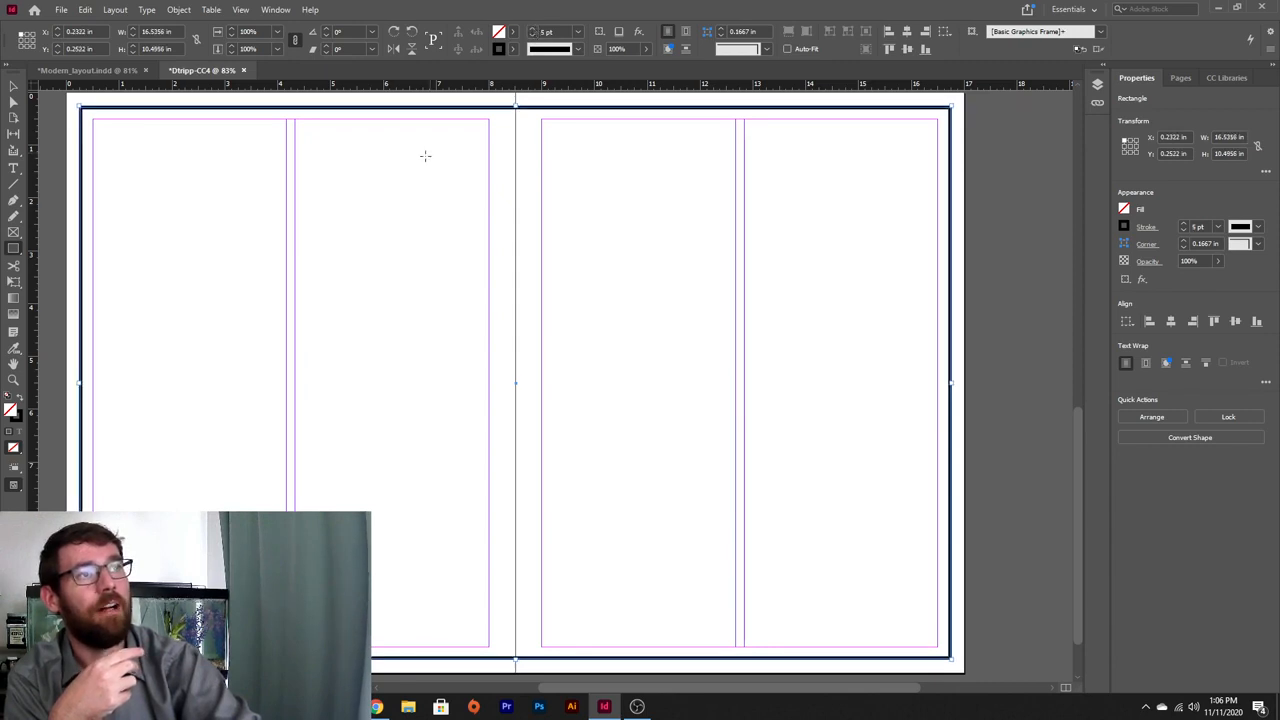
click(14, 87)
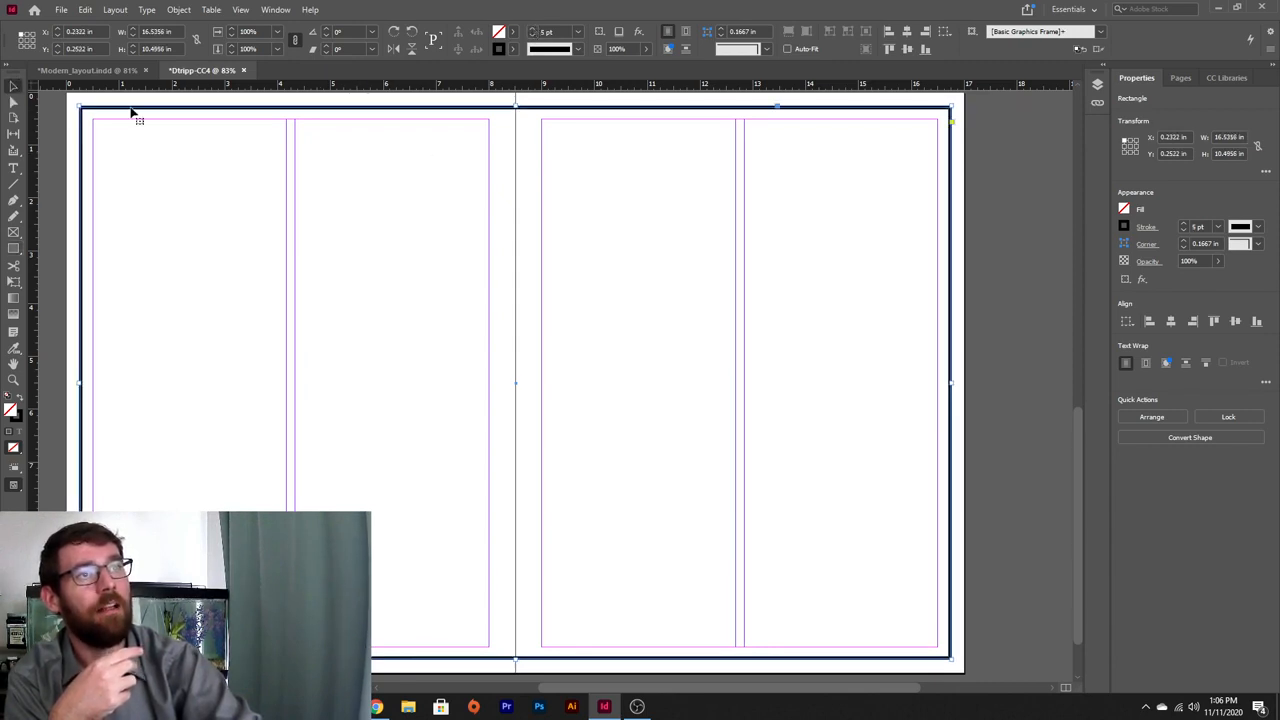
click(218, 178)
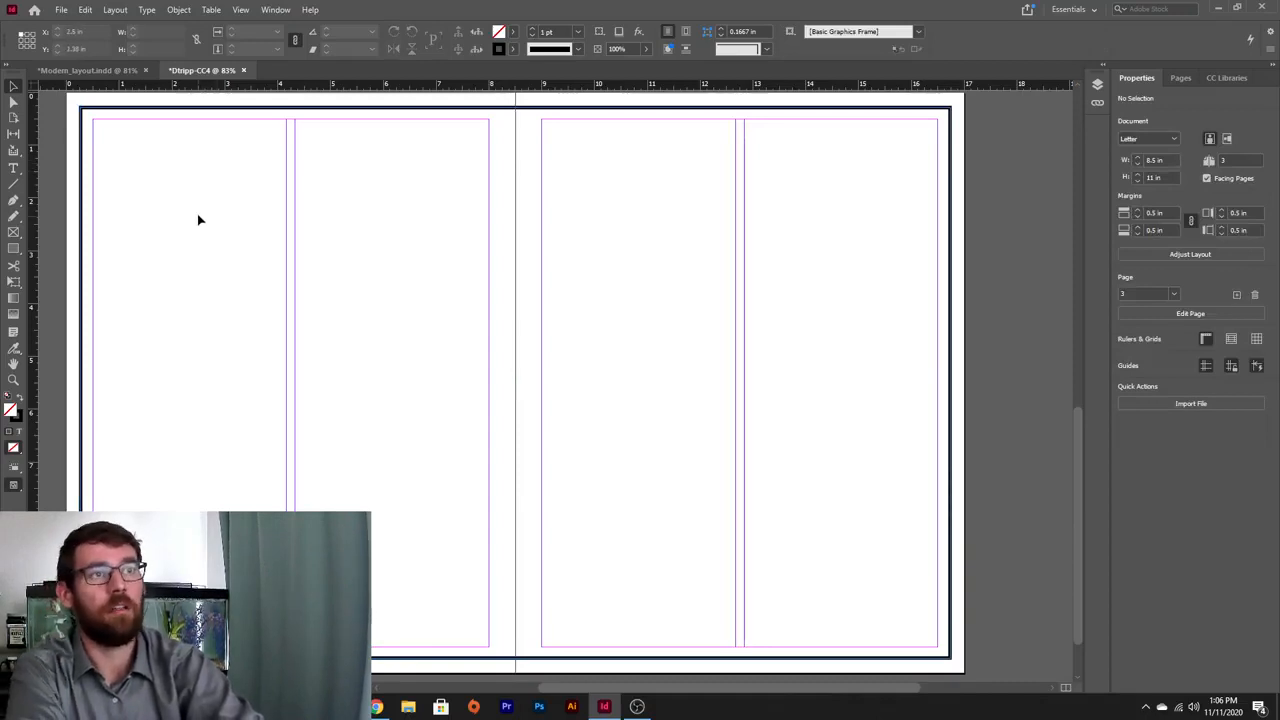
key(ctrl+semicolon)
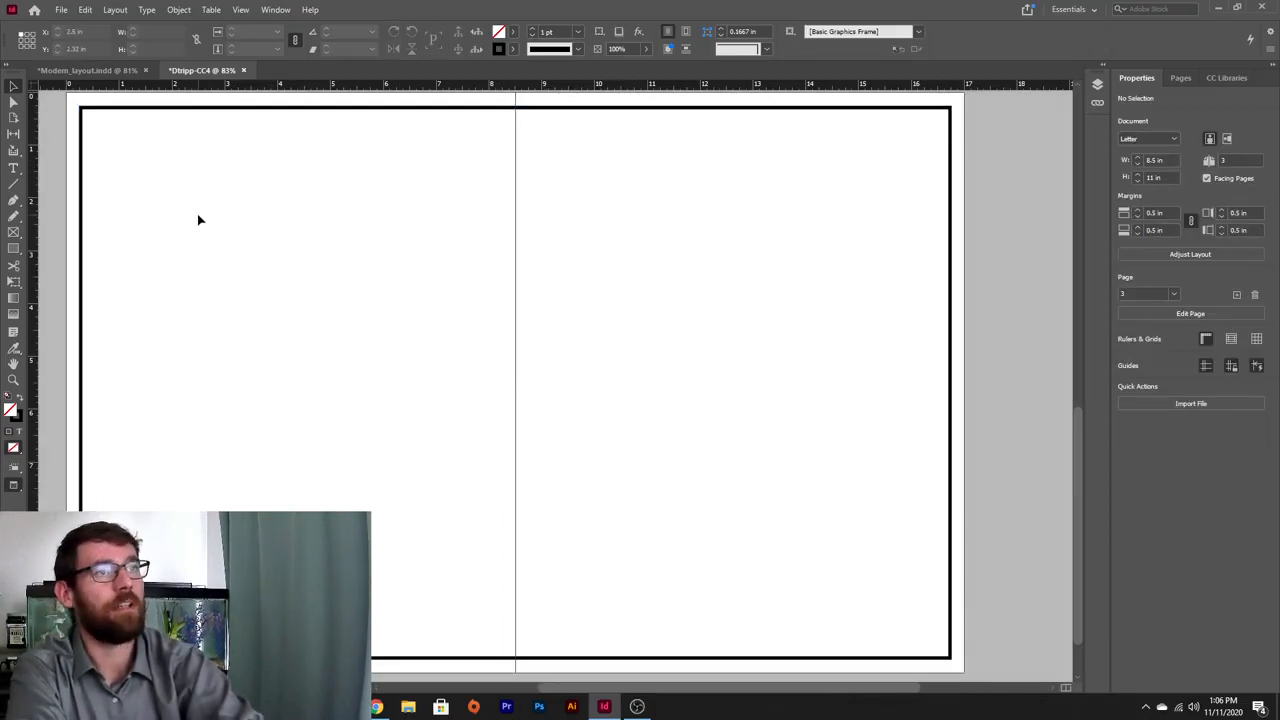
key(ctrl+semicolon)
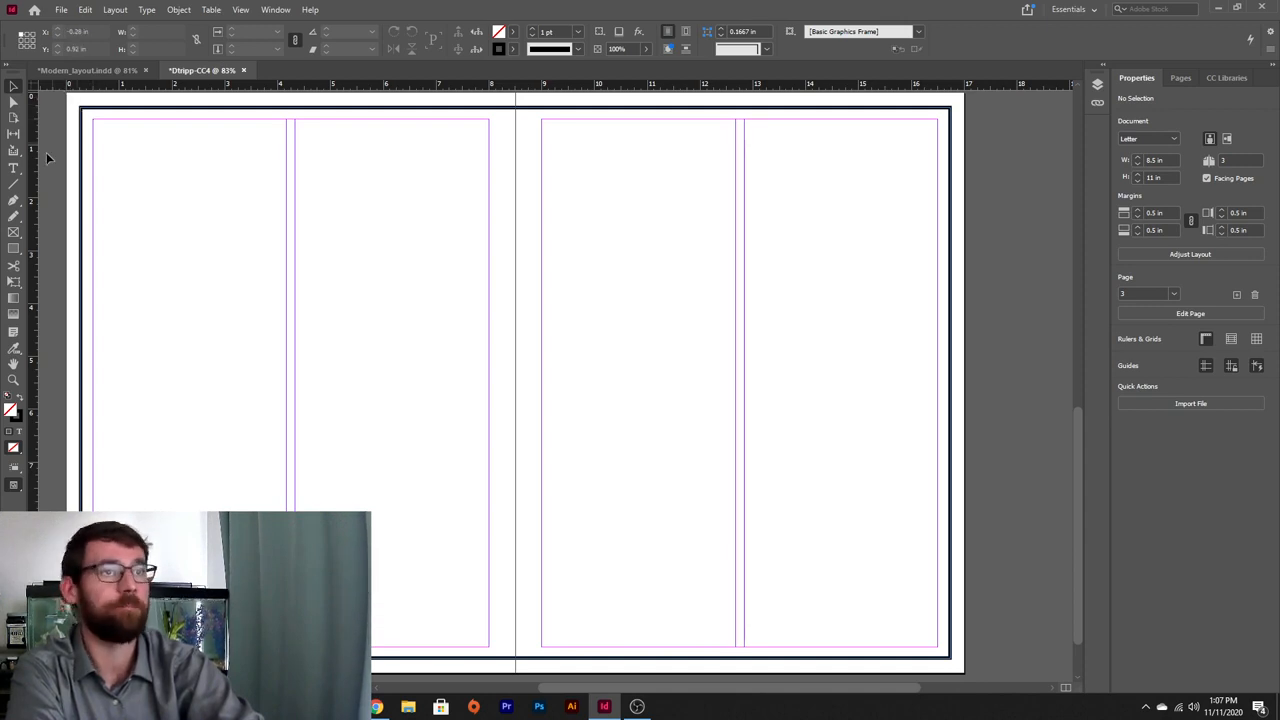
- Draw an image frame from the spread's left edge across the gutter, about 10.46 in wide and 5.125 in high, using Modern_layout as reference
click(12, 233)
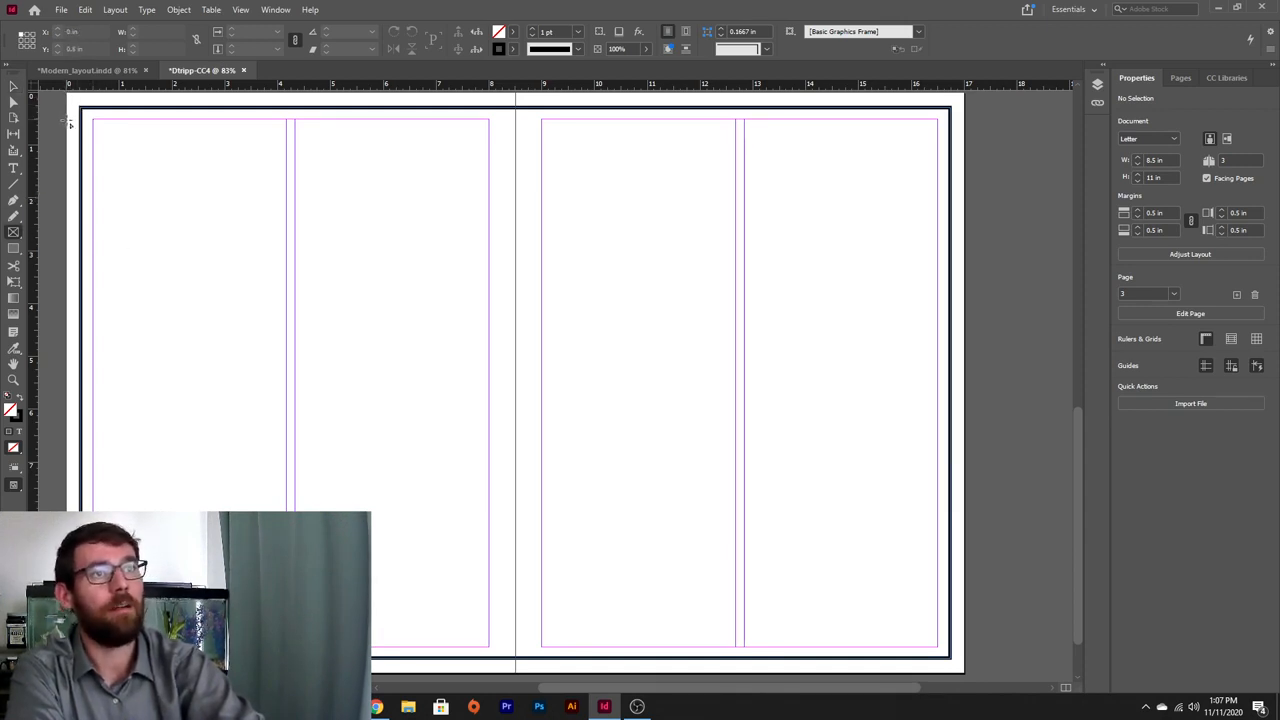
click(118, 69)
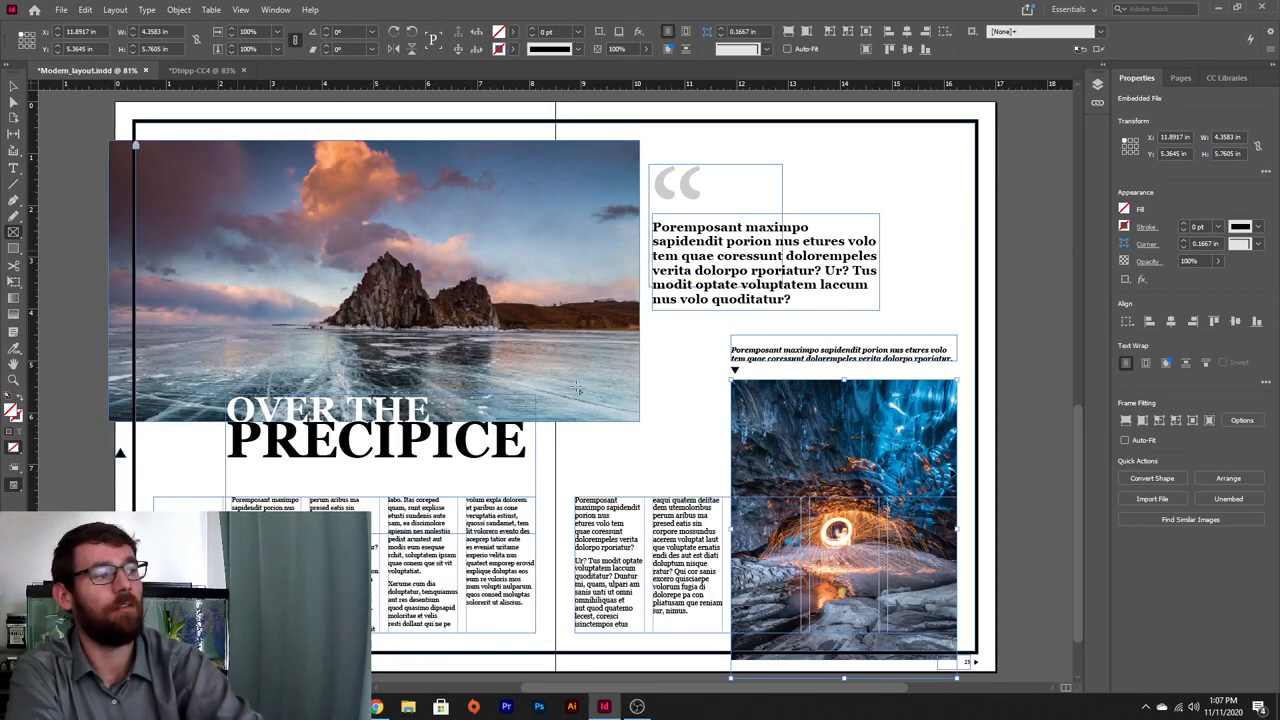
click(201, 70)
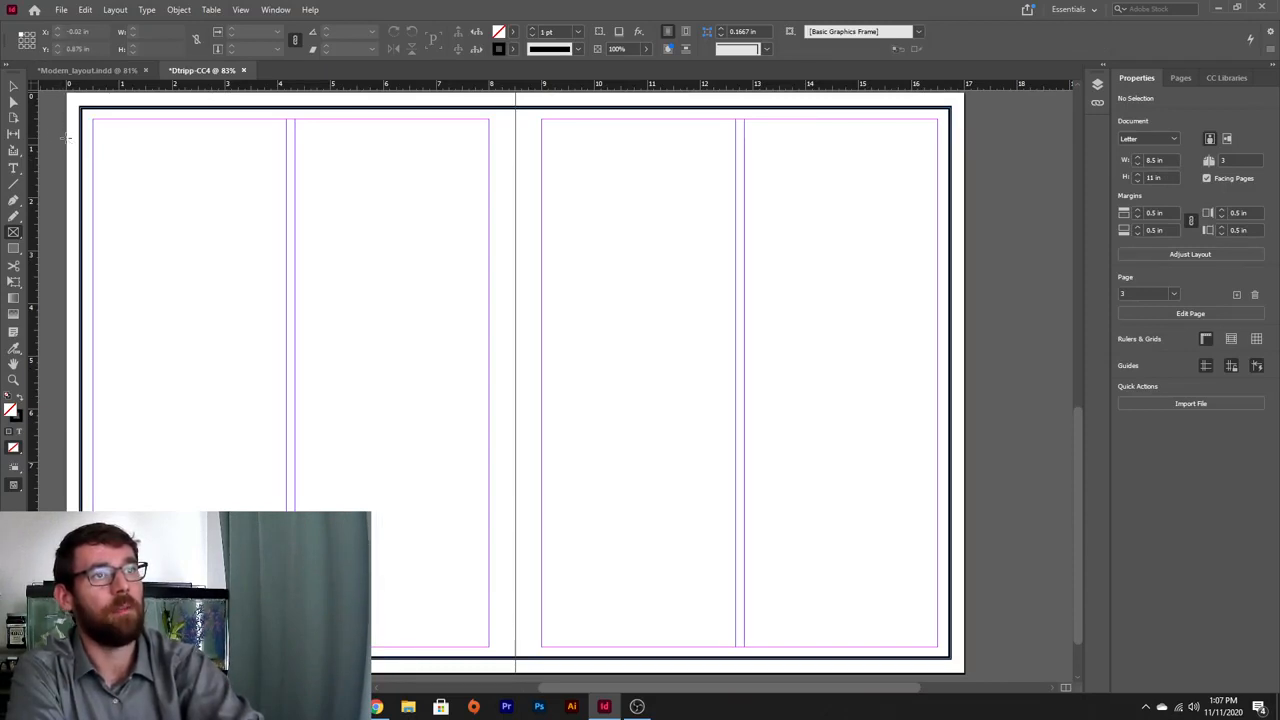
mouse_move(67, 138)
mouse_down()
mouse_move(271, 214)
mouse_move(411, 291)
mouse_move(460, 380)
mouse_move(526, 416)
mouse_move(557, 418)
mouse_move(505, 392)
mouse_move(523, 383)
mouse_move(561, 390)
mouse_move(565, 408)
mouse_up()
click(125, 72)
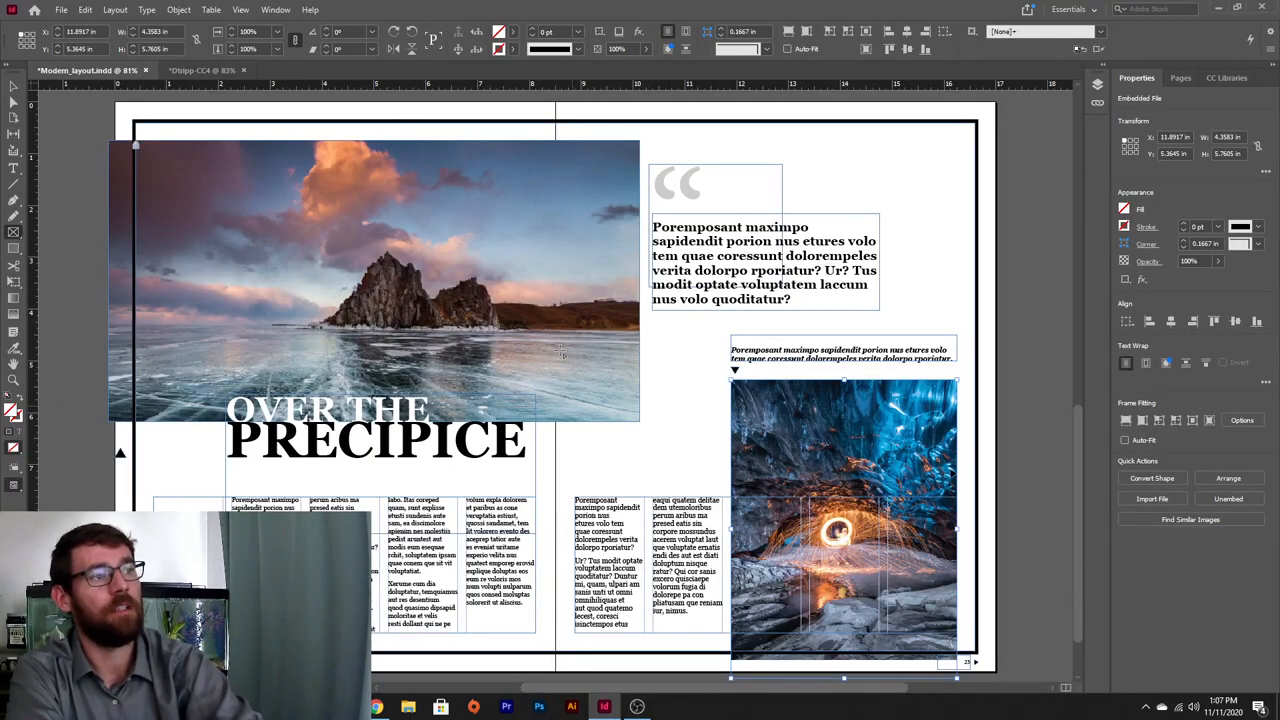
click(200, 70)
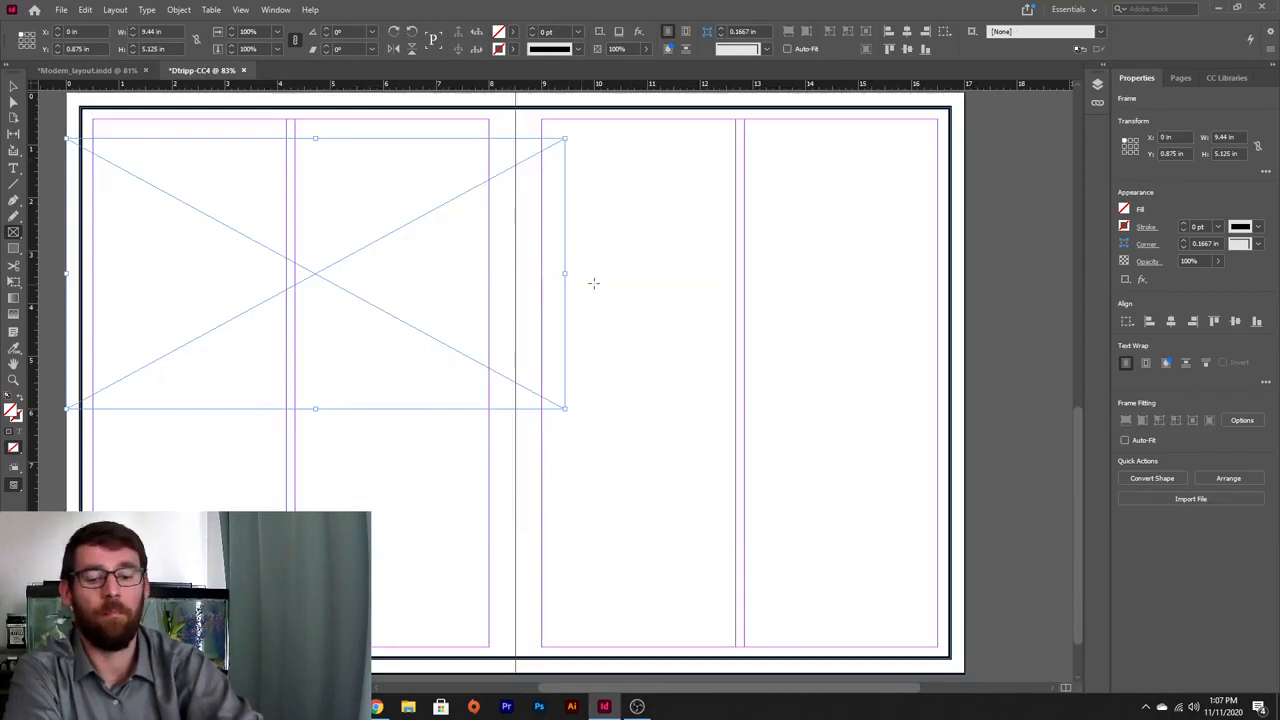
key(v)
drag(565, 275, 619, 274)
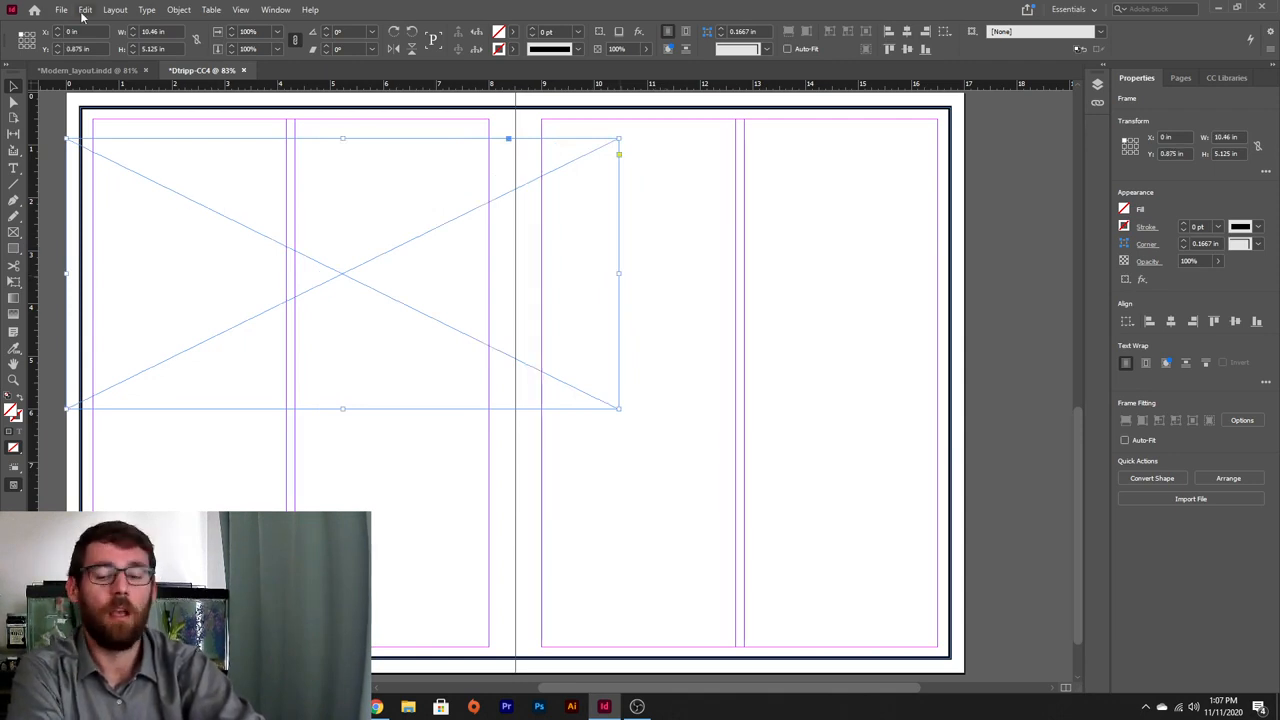
- Place the AdobeStock_191475436 image from Downloads into the large frame
click(63, 9)
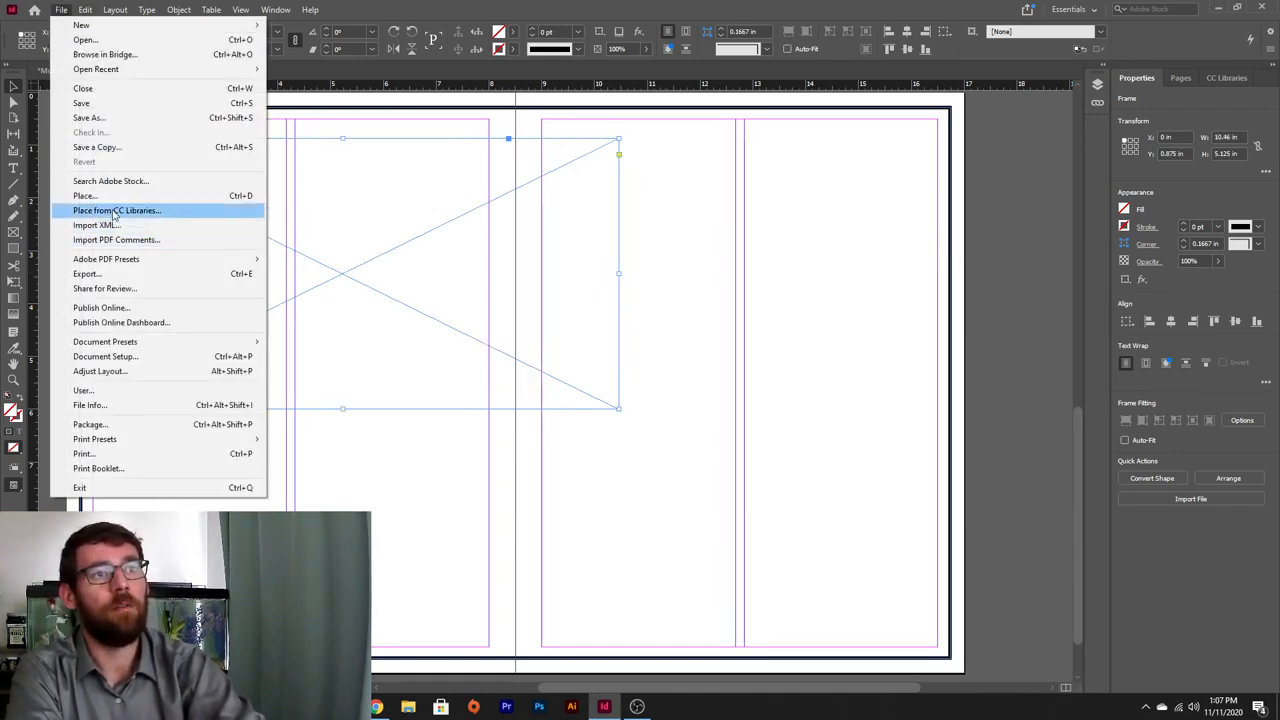
click(237, 205)
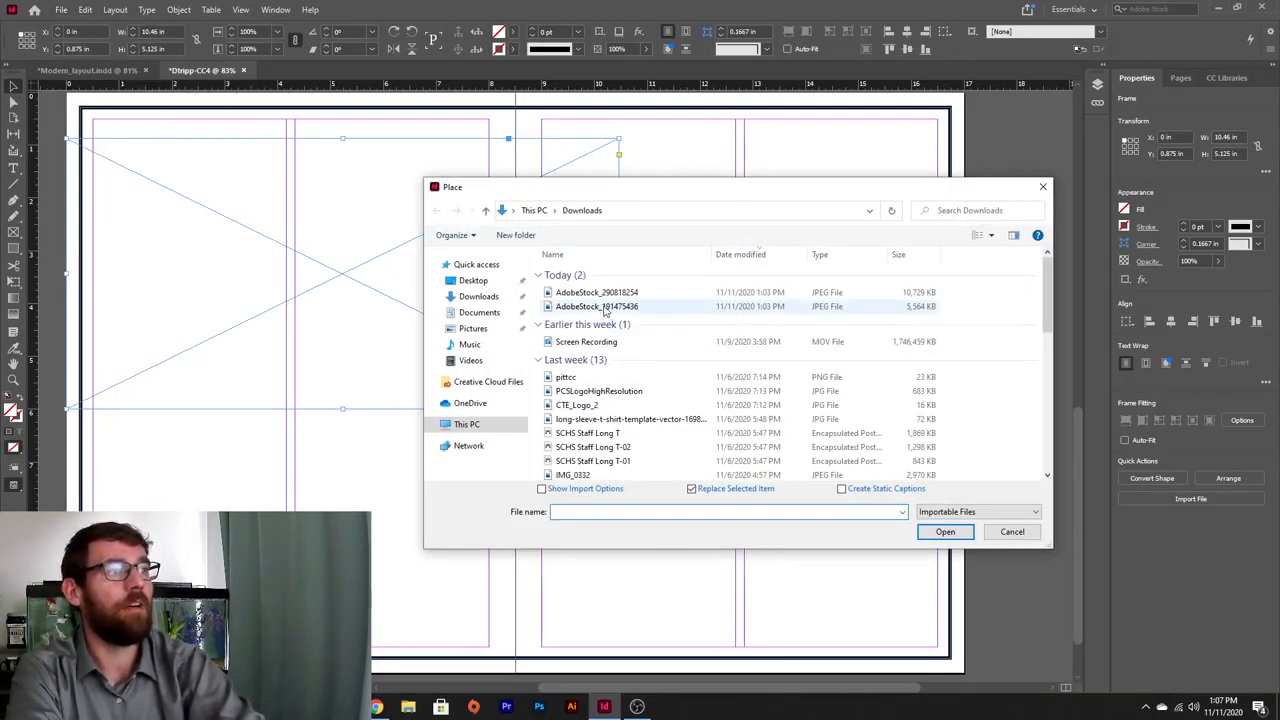
click(604, 309)
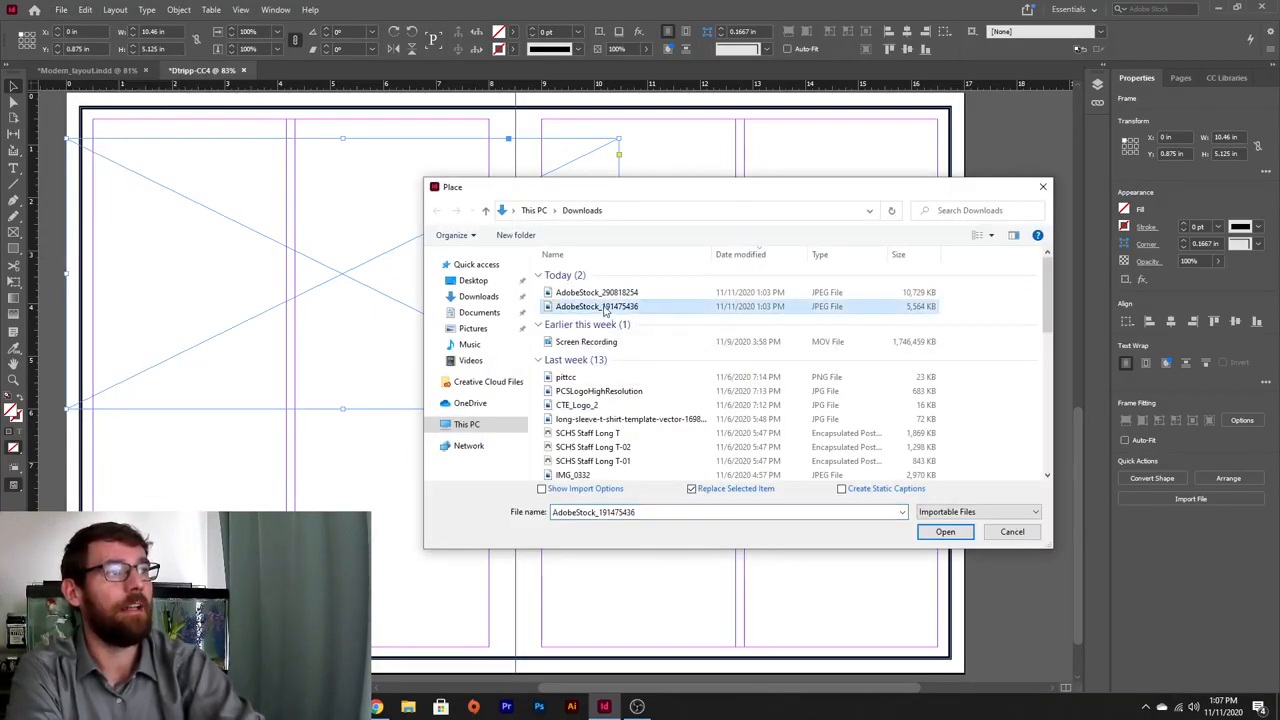
click(945, 532)
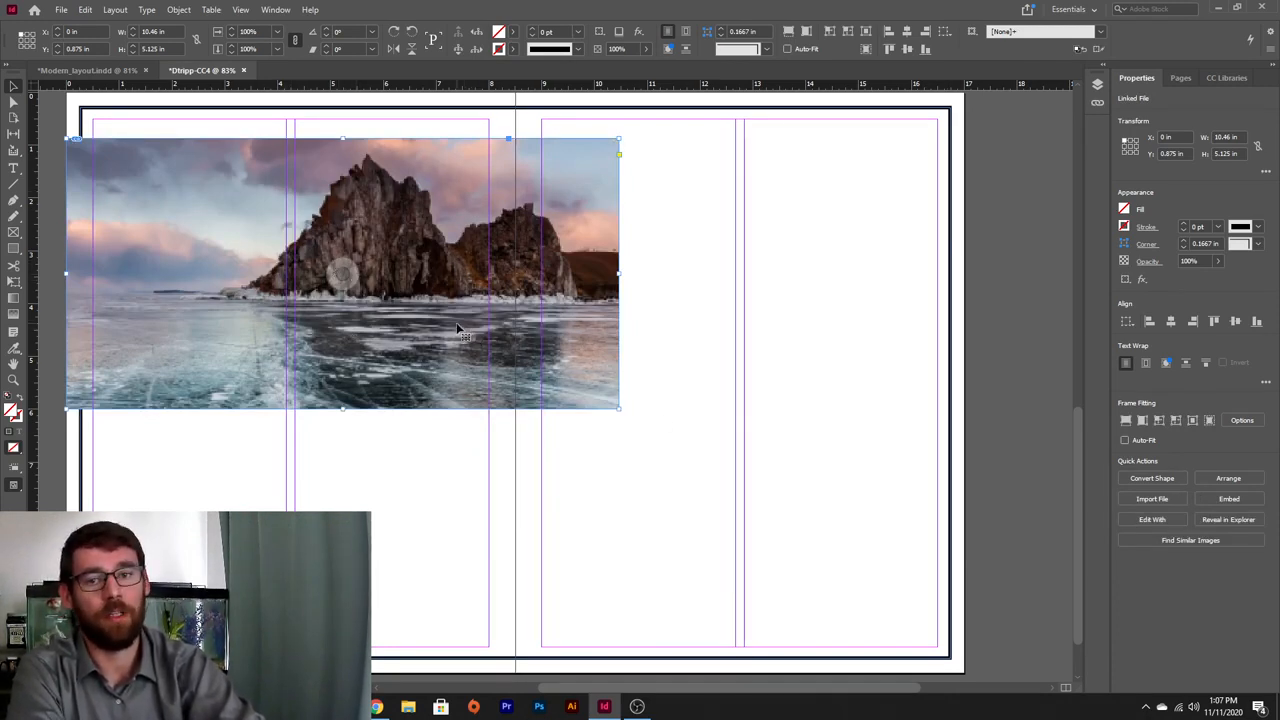
- Scale the landscape image proportionally inside its frame to about 10.46 in wide and align it with the frame's side edges
click(339, 272)
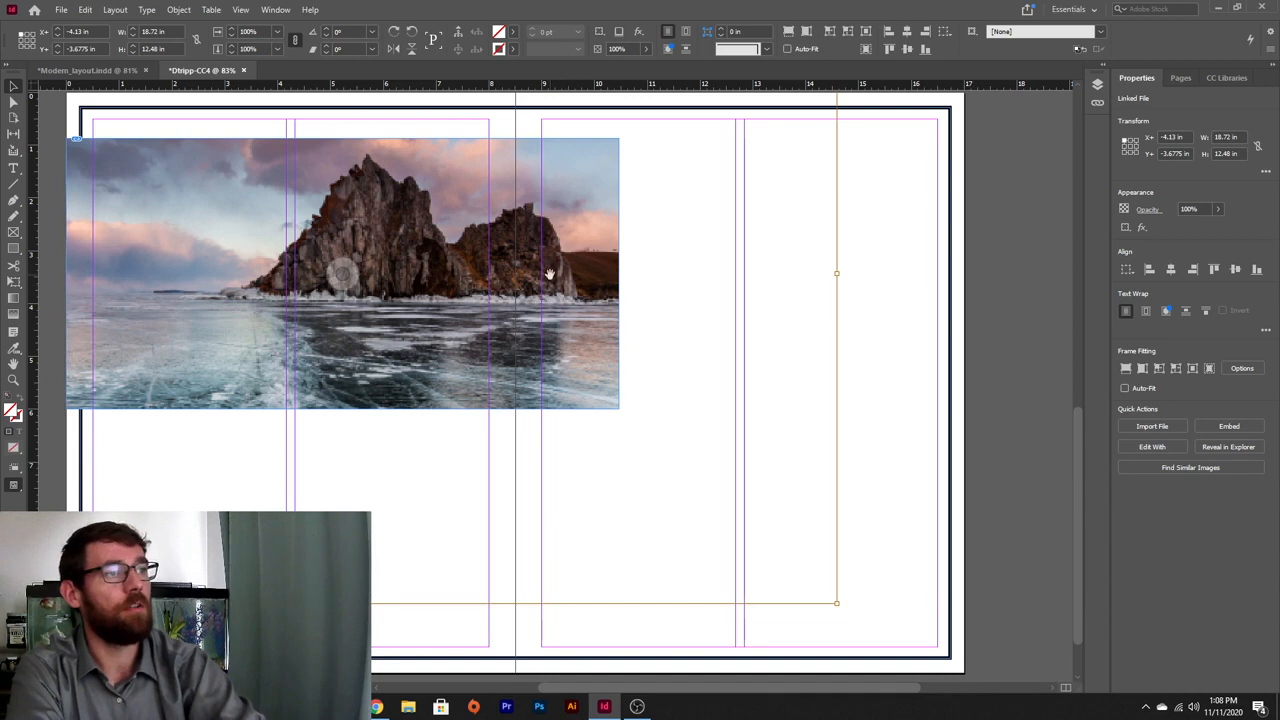
click(980, 236)
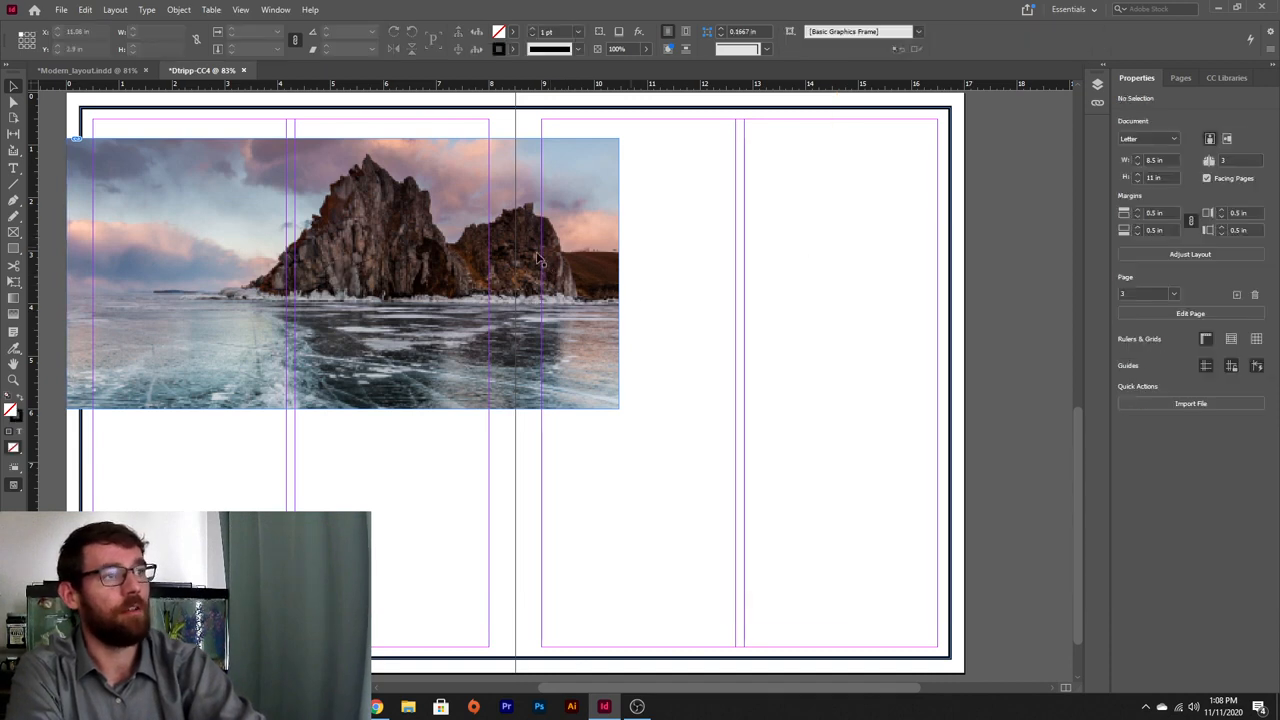
click(340, 275)
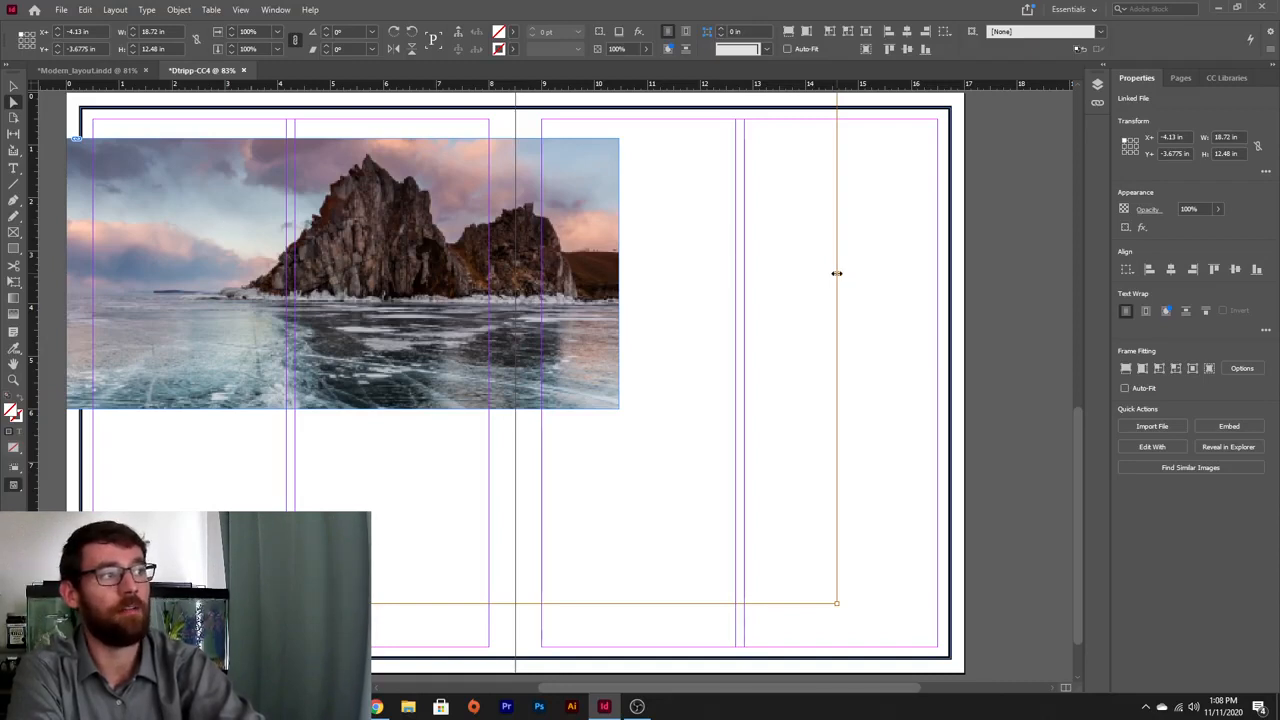
drag(836, 273, 621, 296)
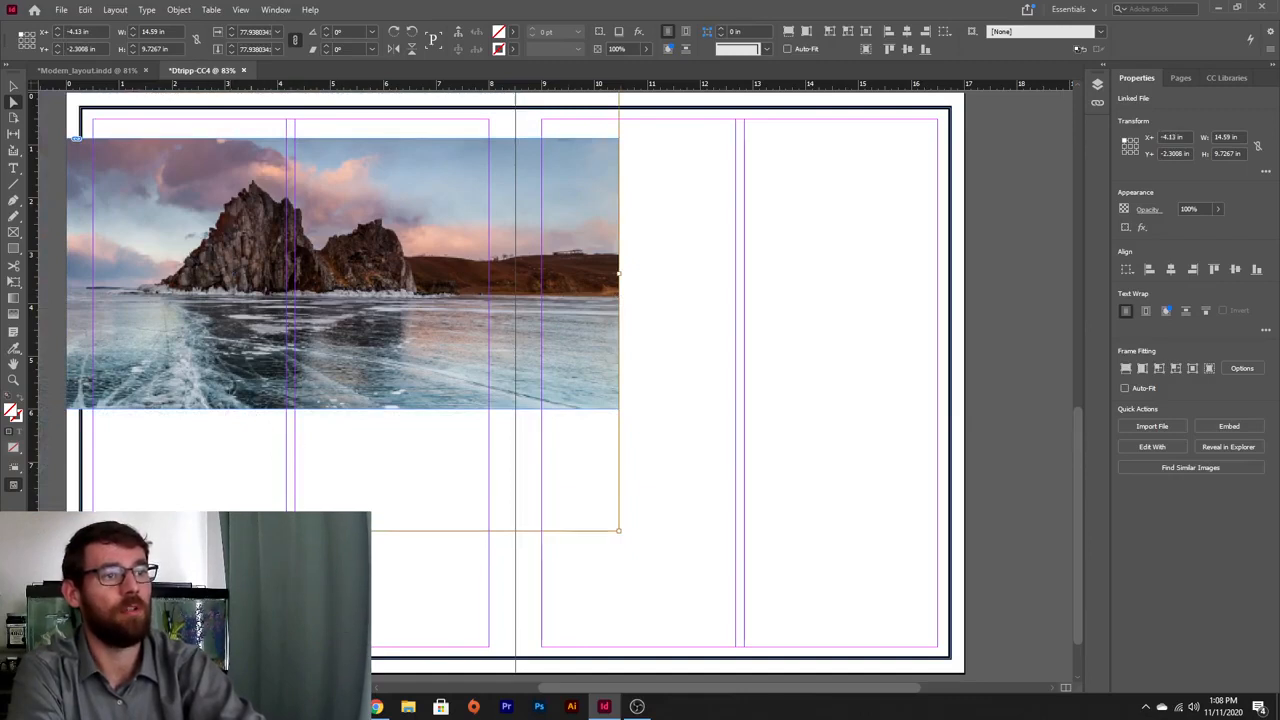
drag(245, 530, 254, 412)
drag(359, 272, 558, 465)
drag(817, 603, 601, 459)
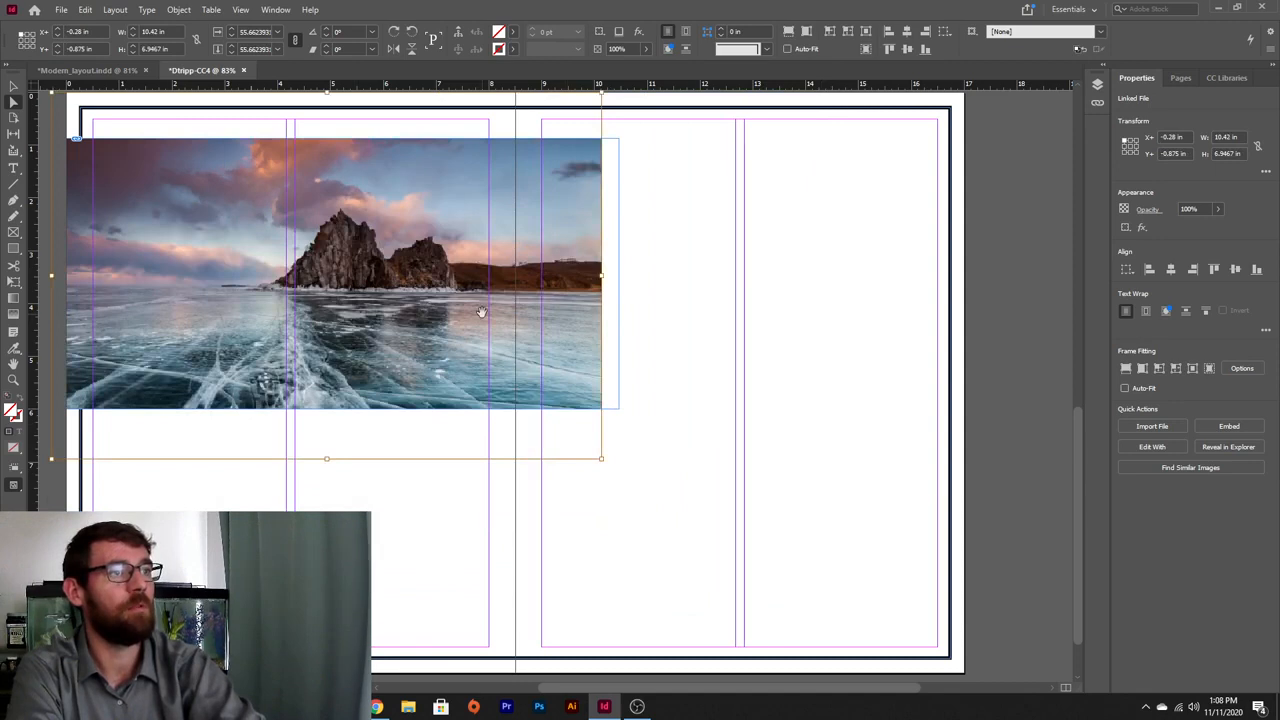
drag(481, 312, 510, 316)
drag(617, 274, 619, 274)
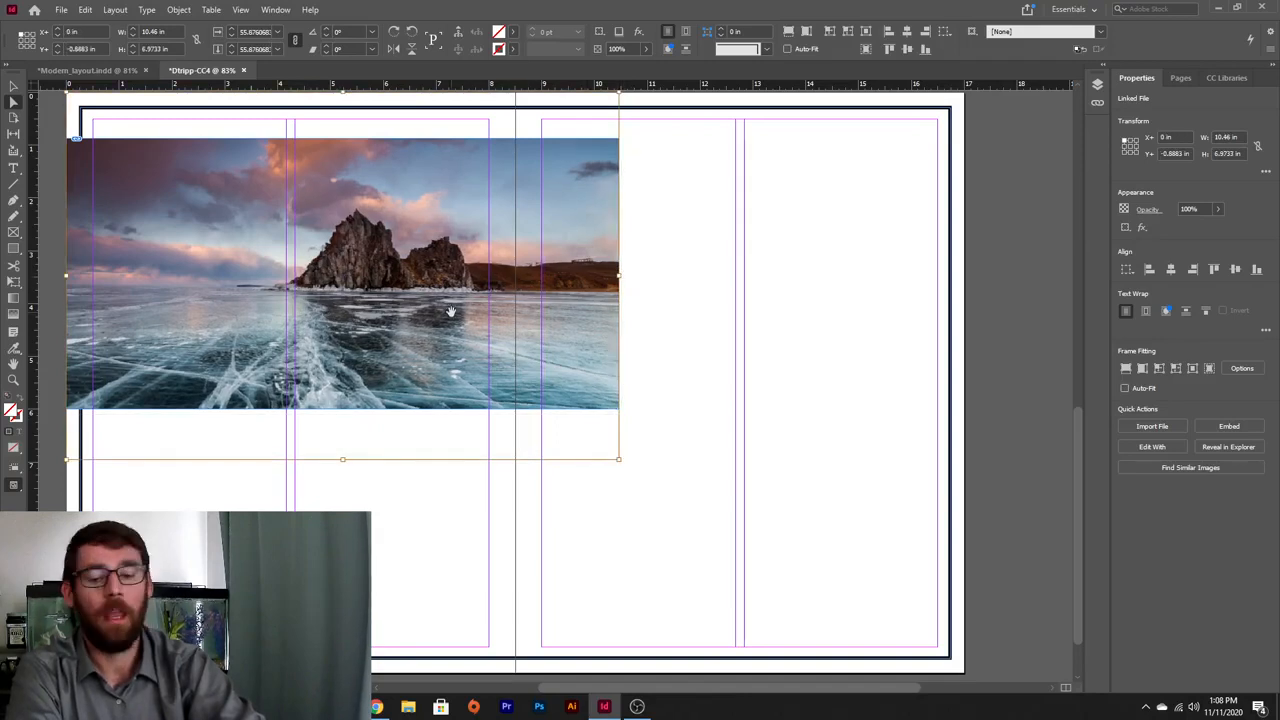
- Extend the landscape frame downward to a height of about 5.965 in to reveal more of the ice
click(684, 306)
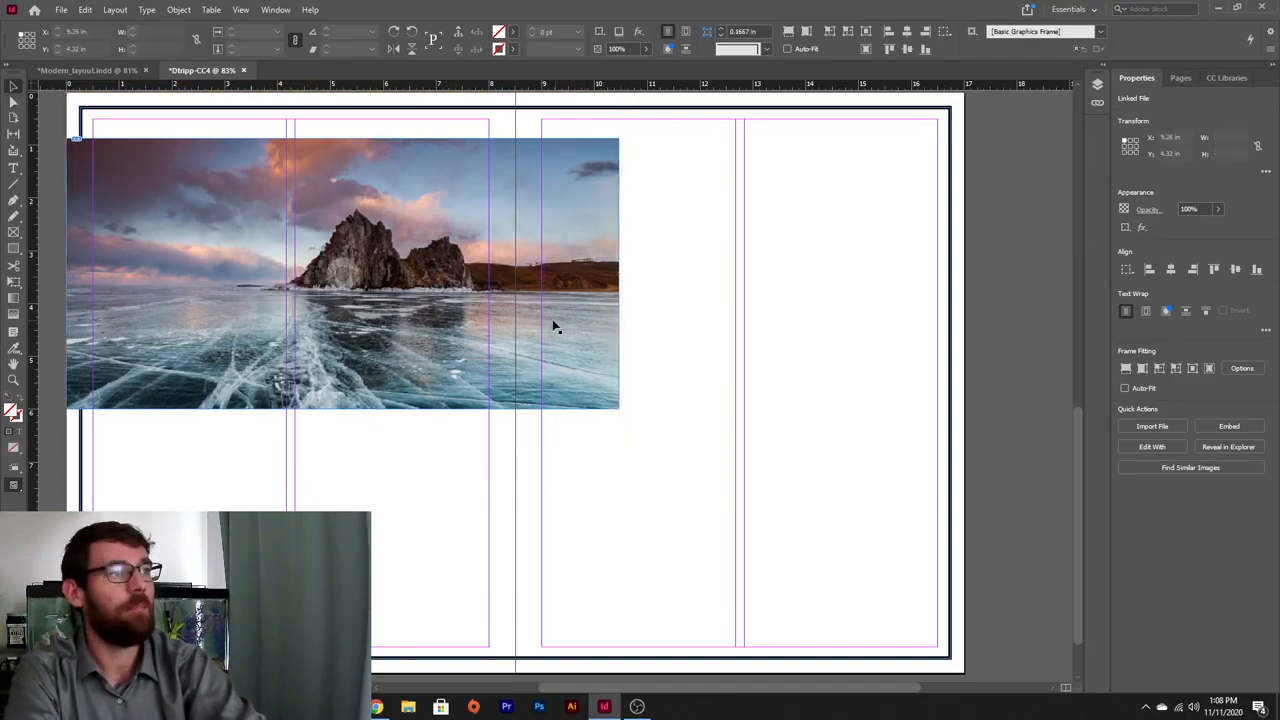
click(455, 323)
drag(342, 410, 344, 453)
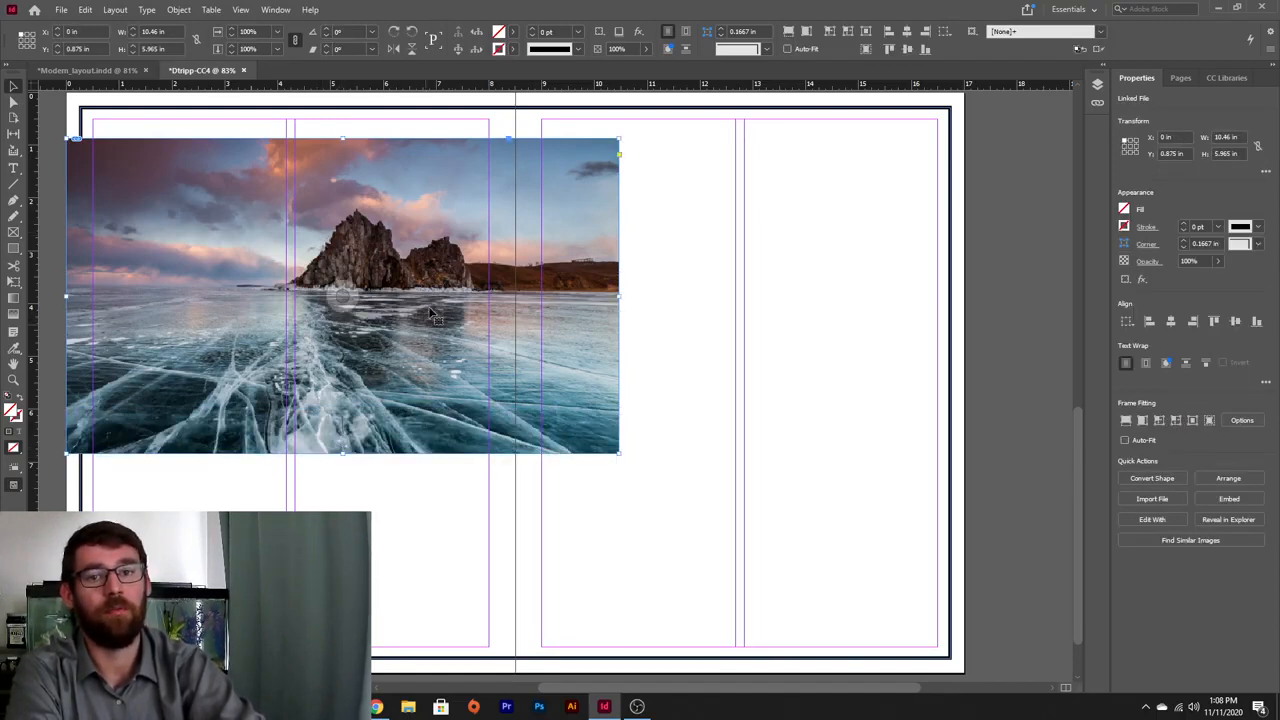
click(717, 350)
- Draw a frame about 3.67 by 4.74 in at the bottom of the rightmost column and place AdobeStock_290818254 in it
click(12, 232)
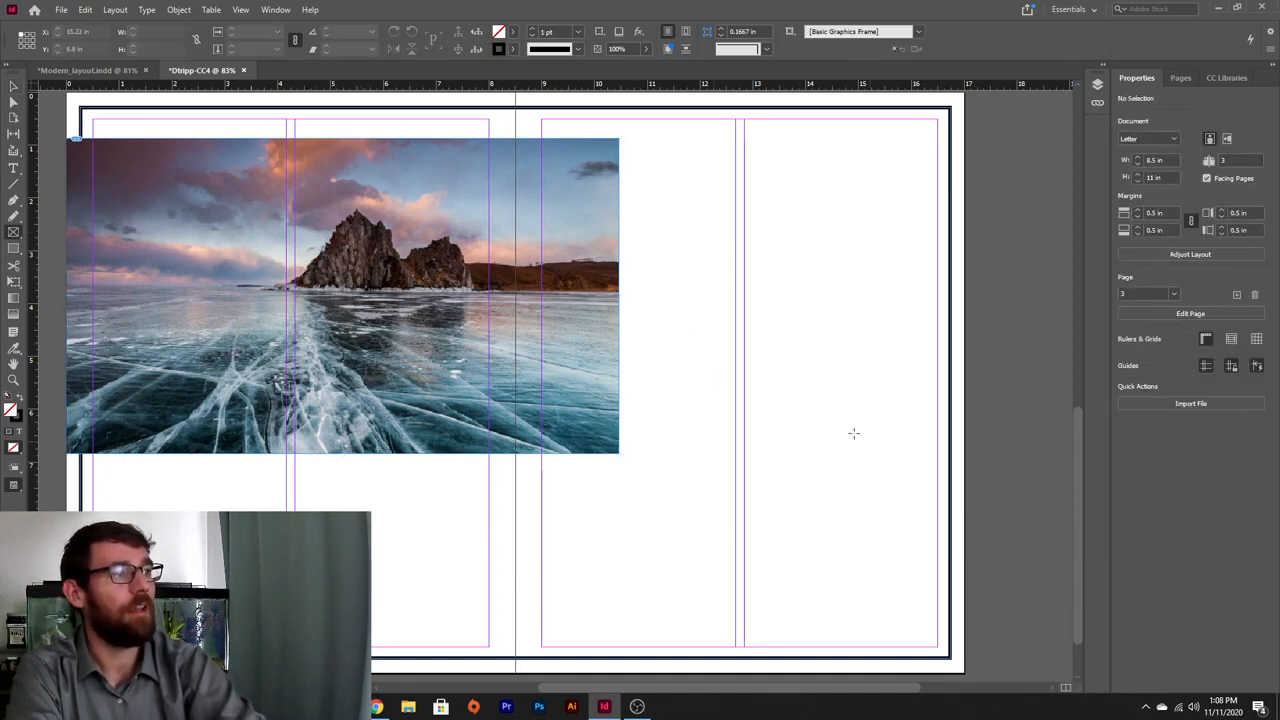
drag(744, 398, 938, 579)
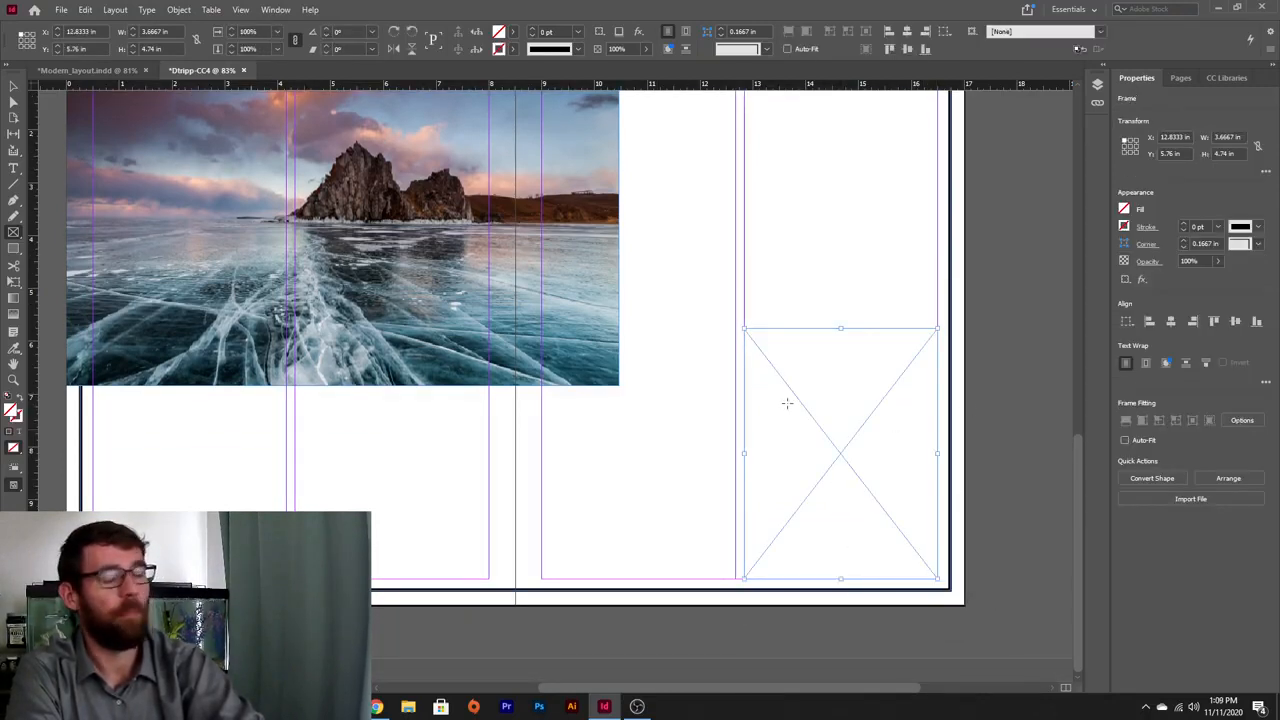
key(ctrl+d)
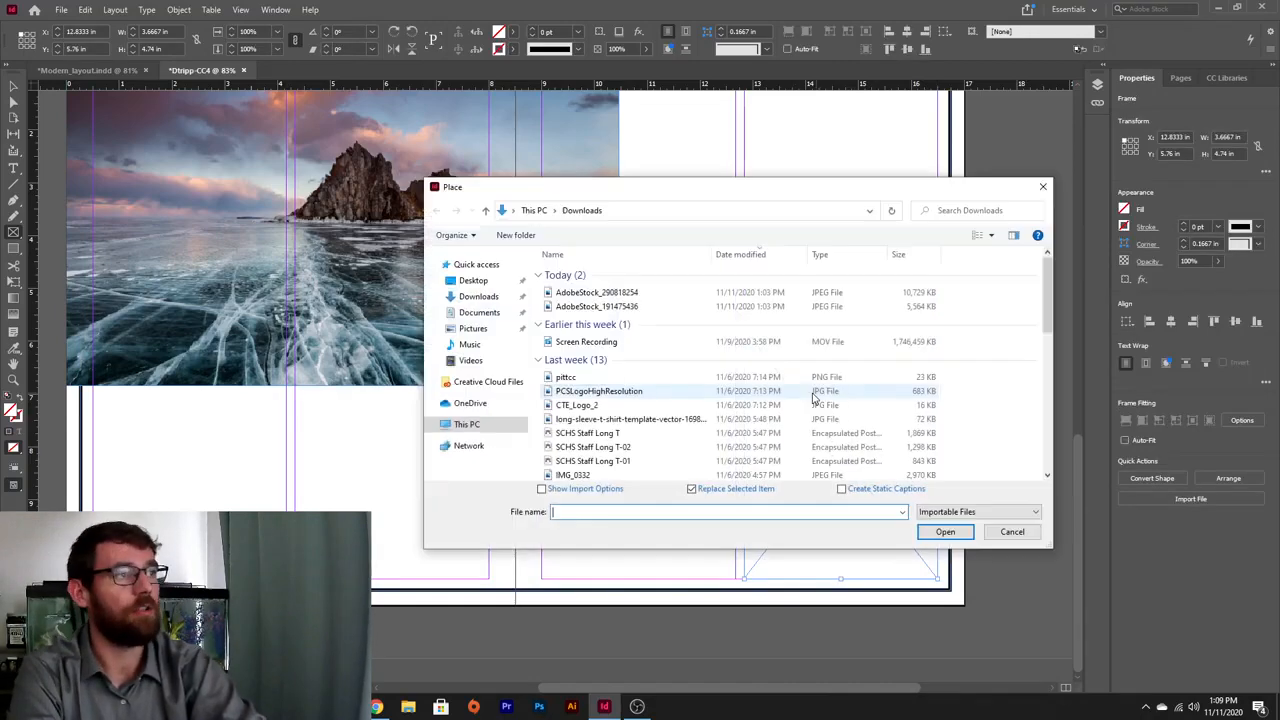
click(596, 292)
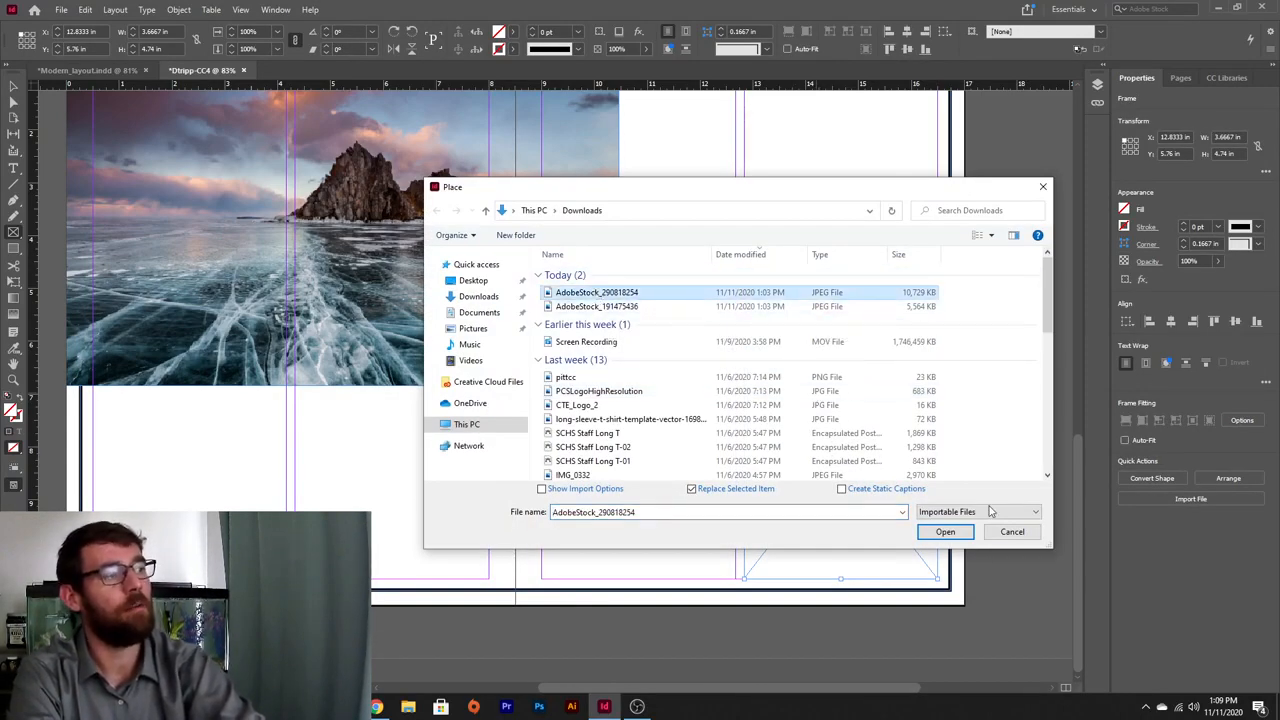
click(937, 536)
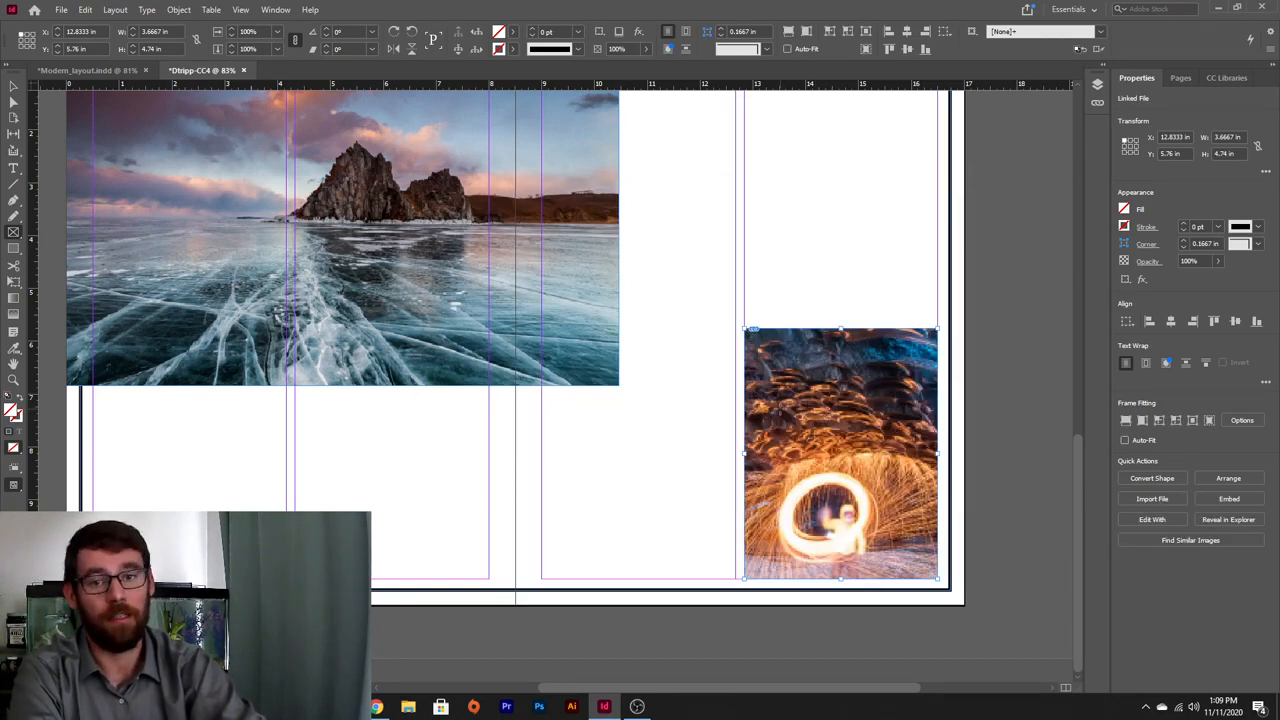
- Fit the AdobeStock_290818254 ice cave image proportionally to its frame in the rightmost column
key(a)
click(822, 409)
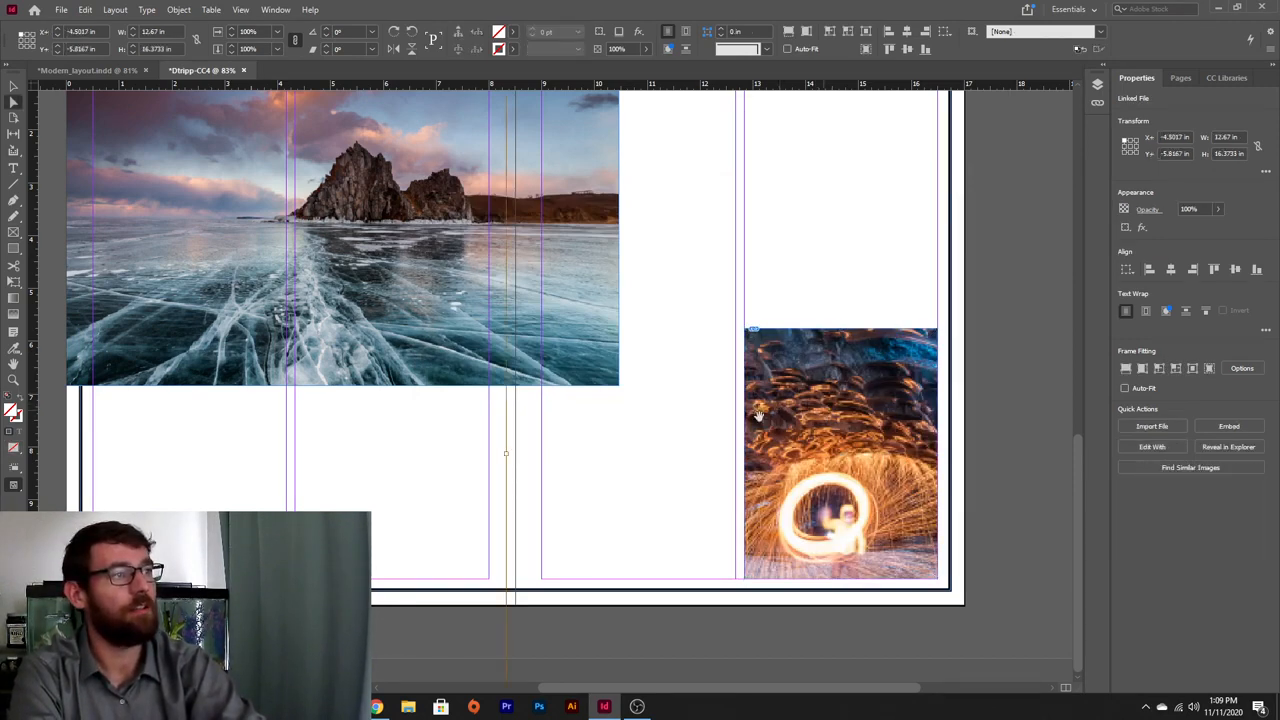
key(v)
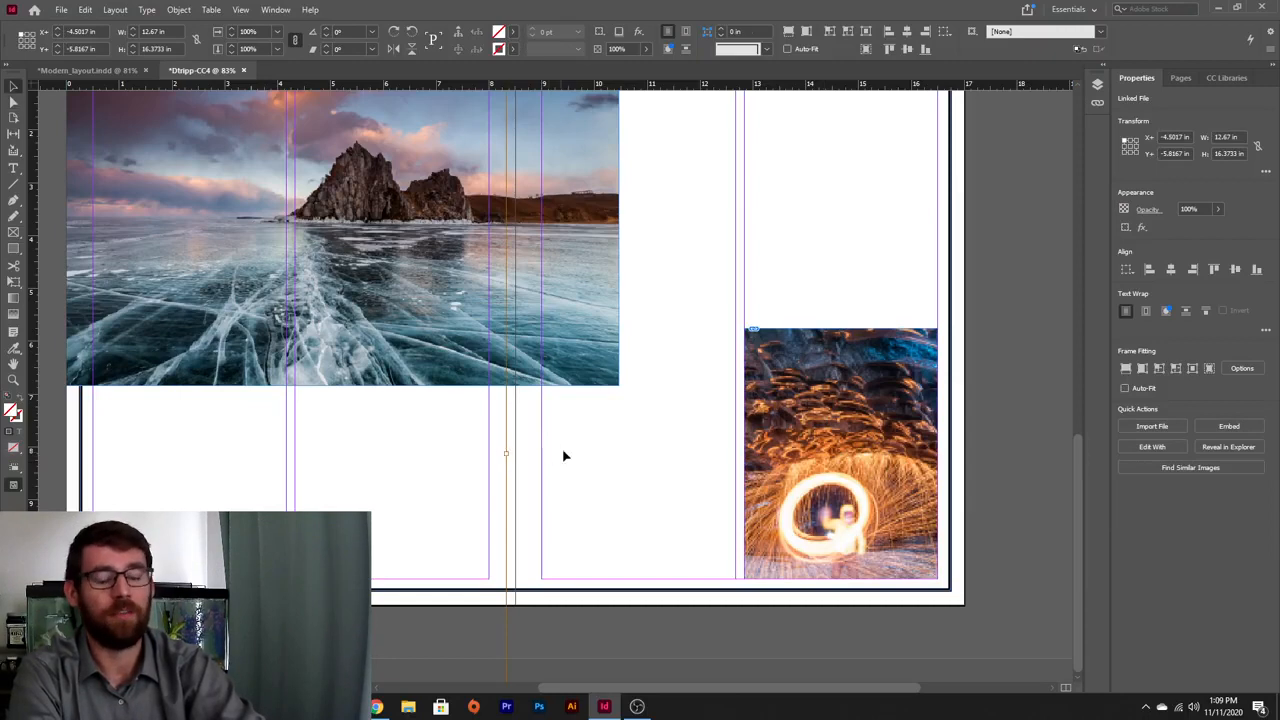
click(835, 422)
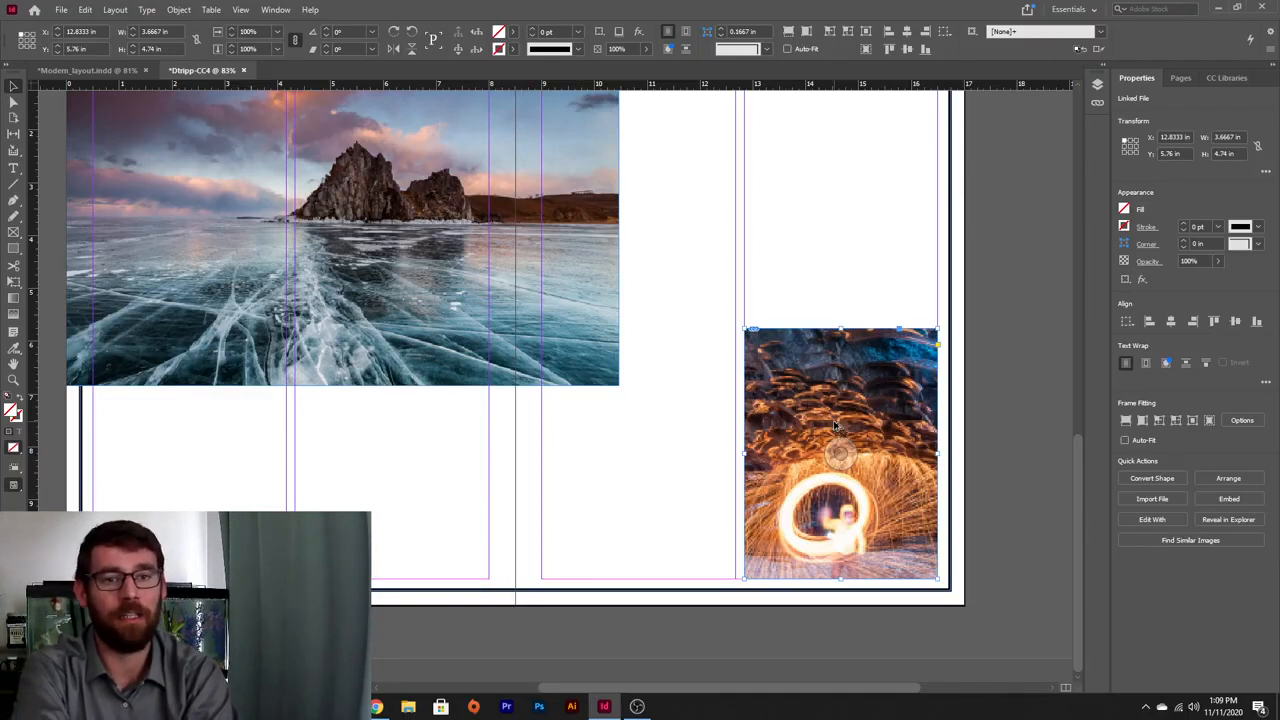
key(ctrl+alt+shift+c)
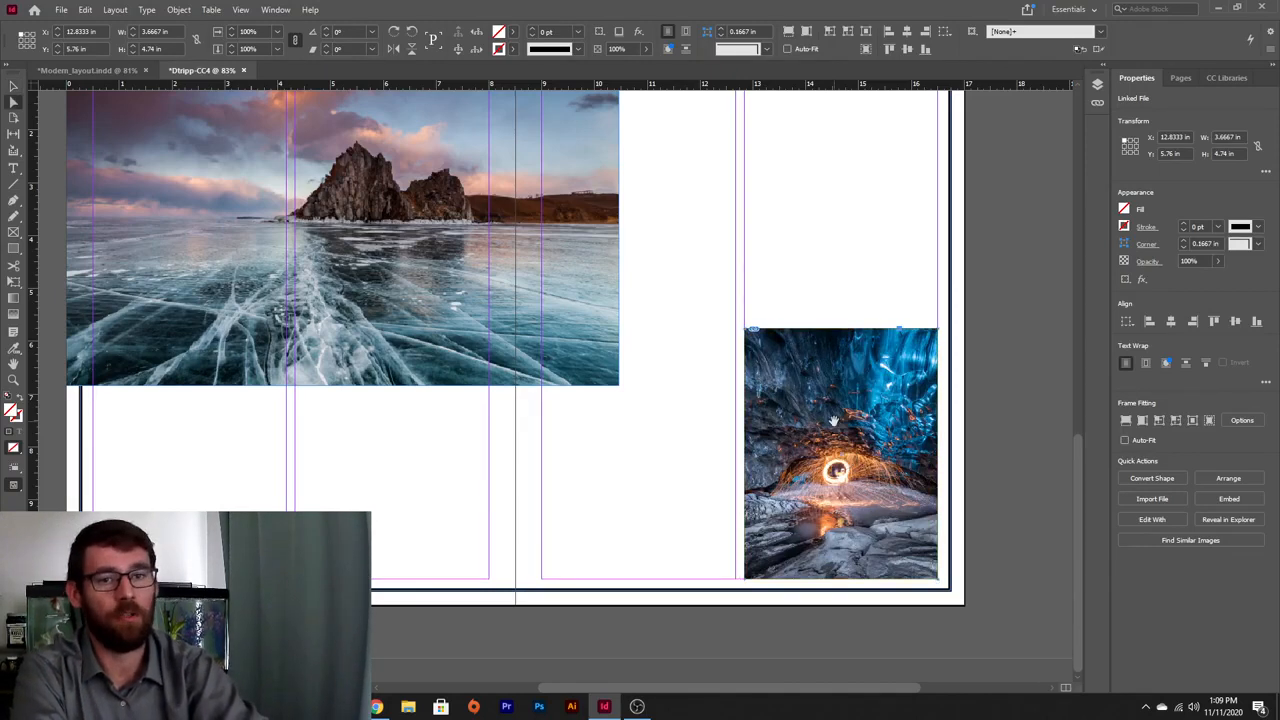
- Scale the ice cave image inside its frame to about 3.81 by 4.92 in, keeping its upper-left corner fixed
click(831, 420)
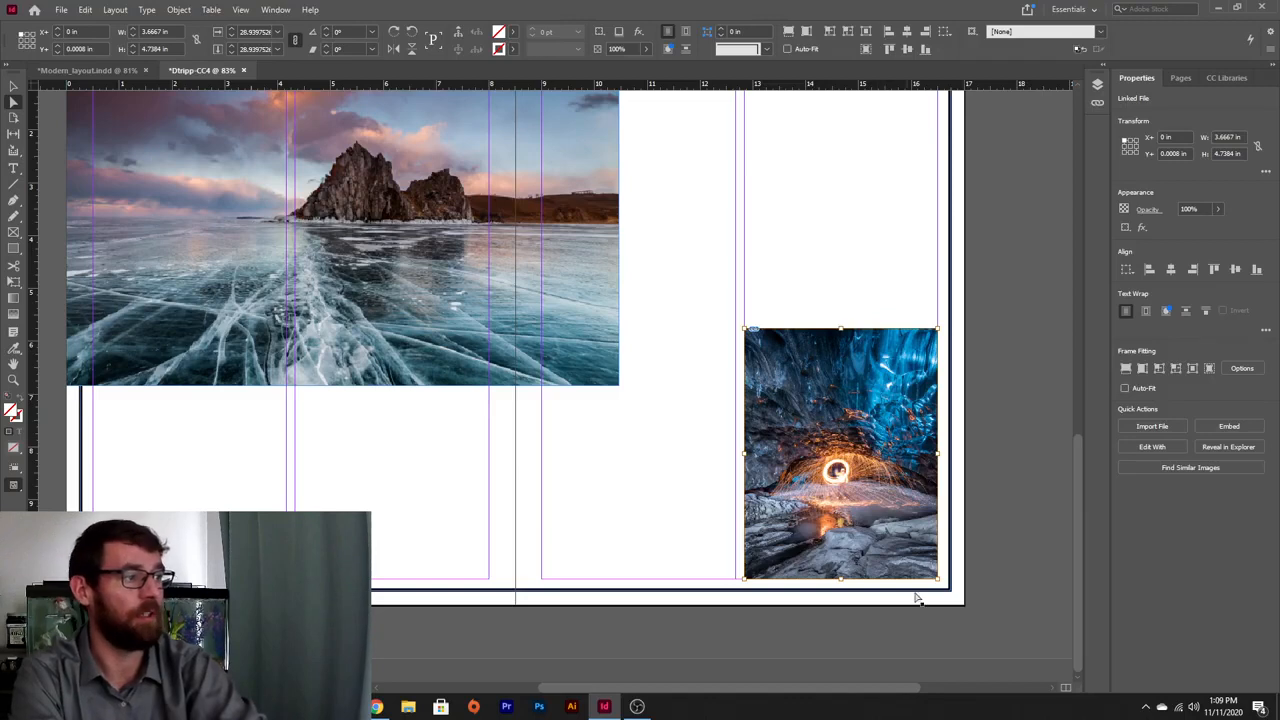
mouse_move(938, 580)
mouse_down()
mouse_move(950, 597)
mouse_move(945, 588)
mouse_up()
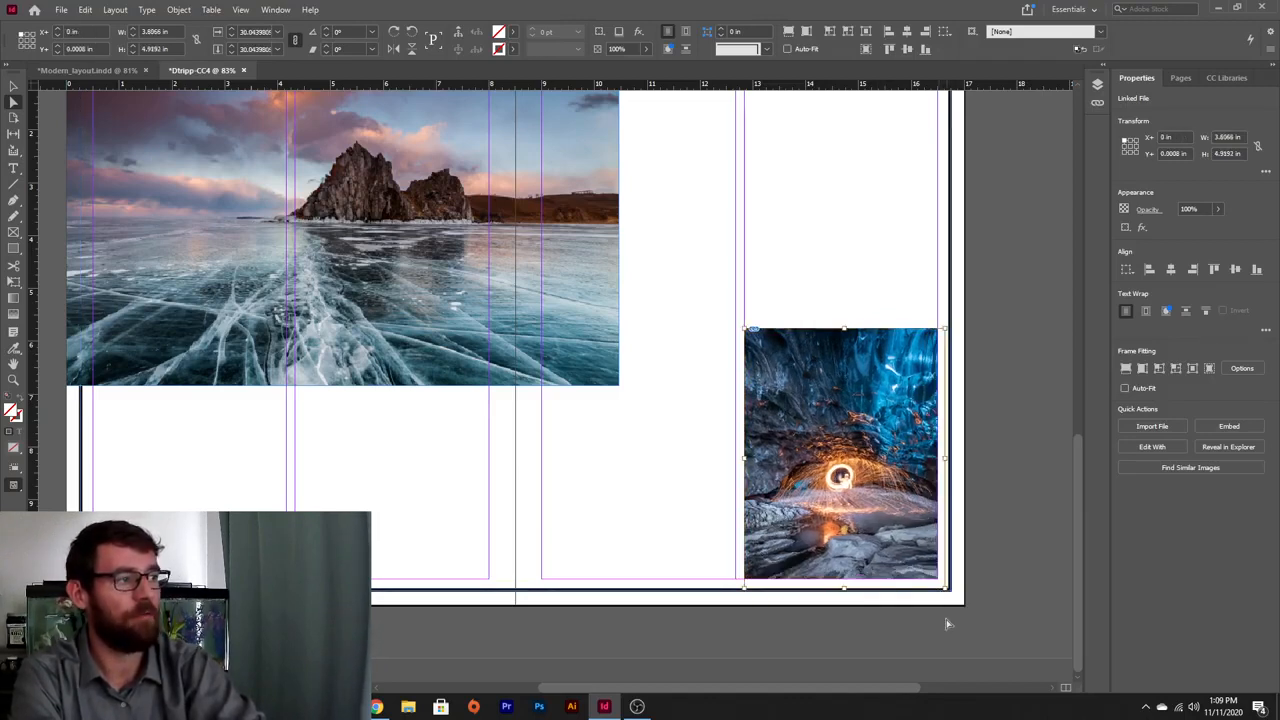
click(956, 433)
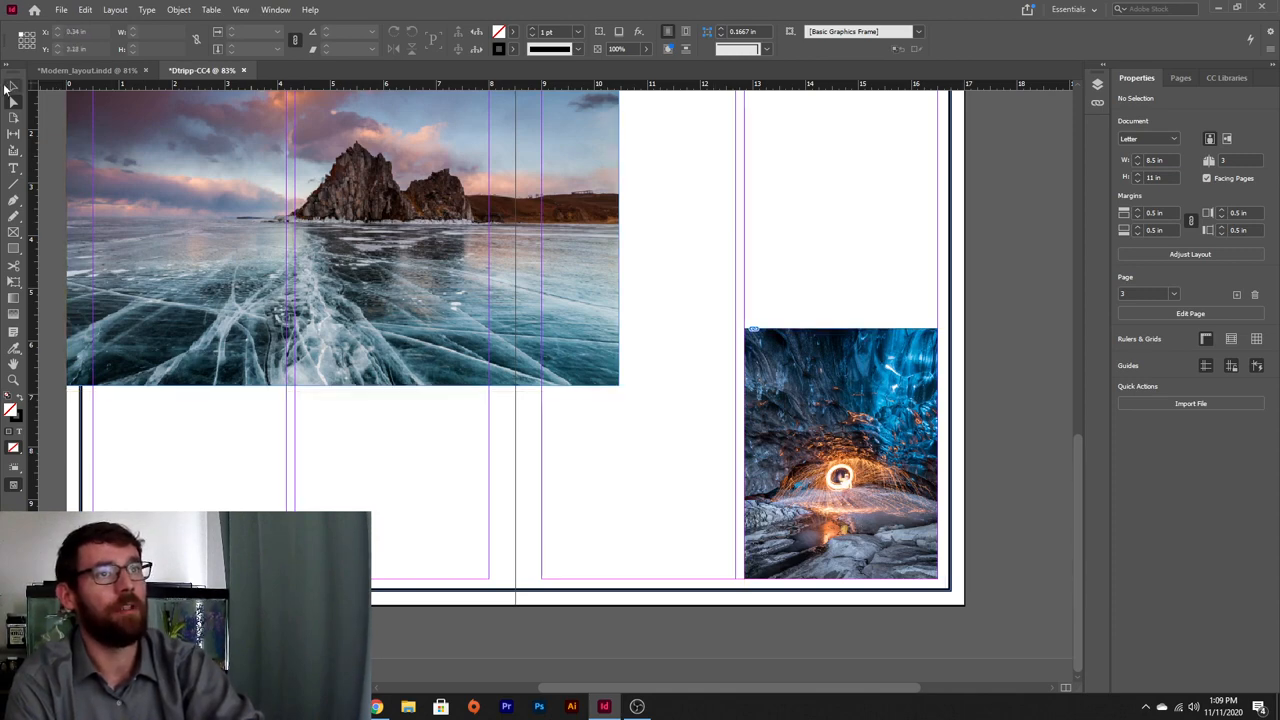
- Check the cave image's placement in the Modern_layout reference and extend its frame downward past the border to a height of about 5.14 in
click(116, 68)
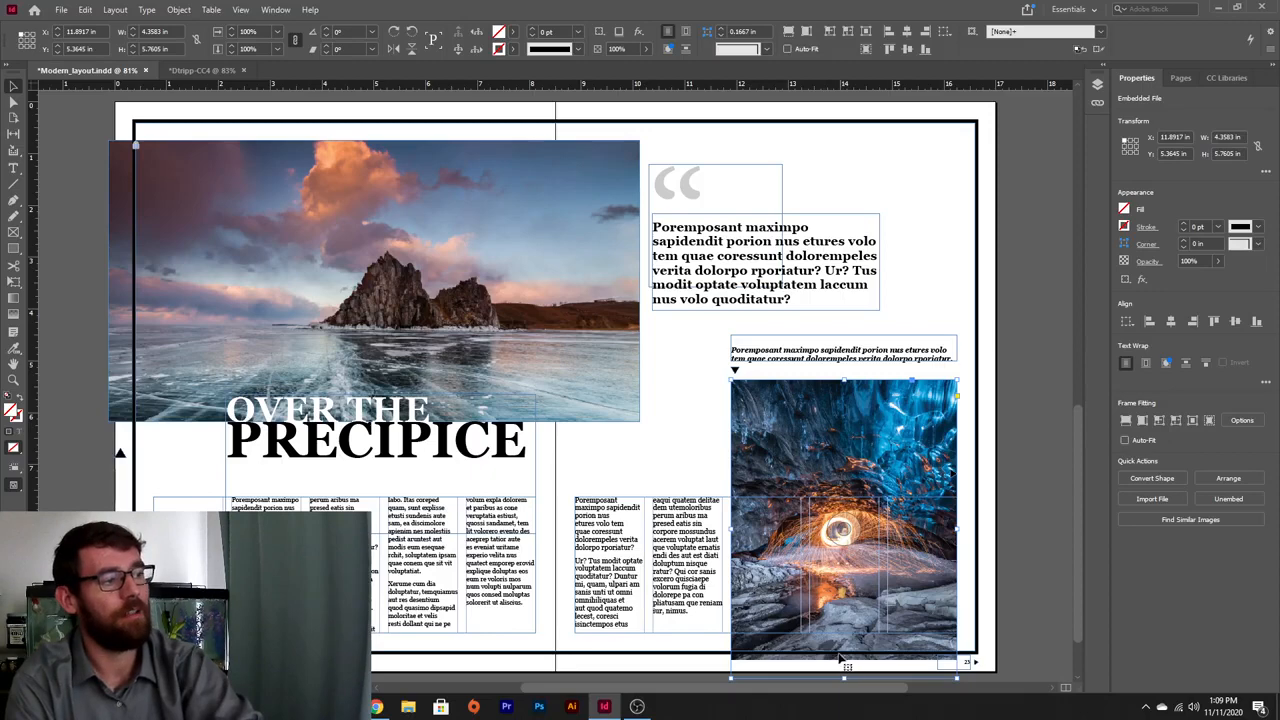
click(196, 70)
click(834, 579)
drag(840, 579, 838, 598)
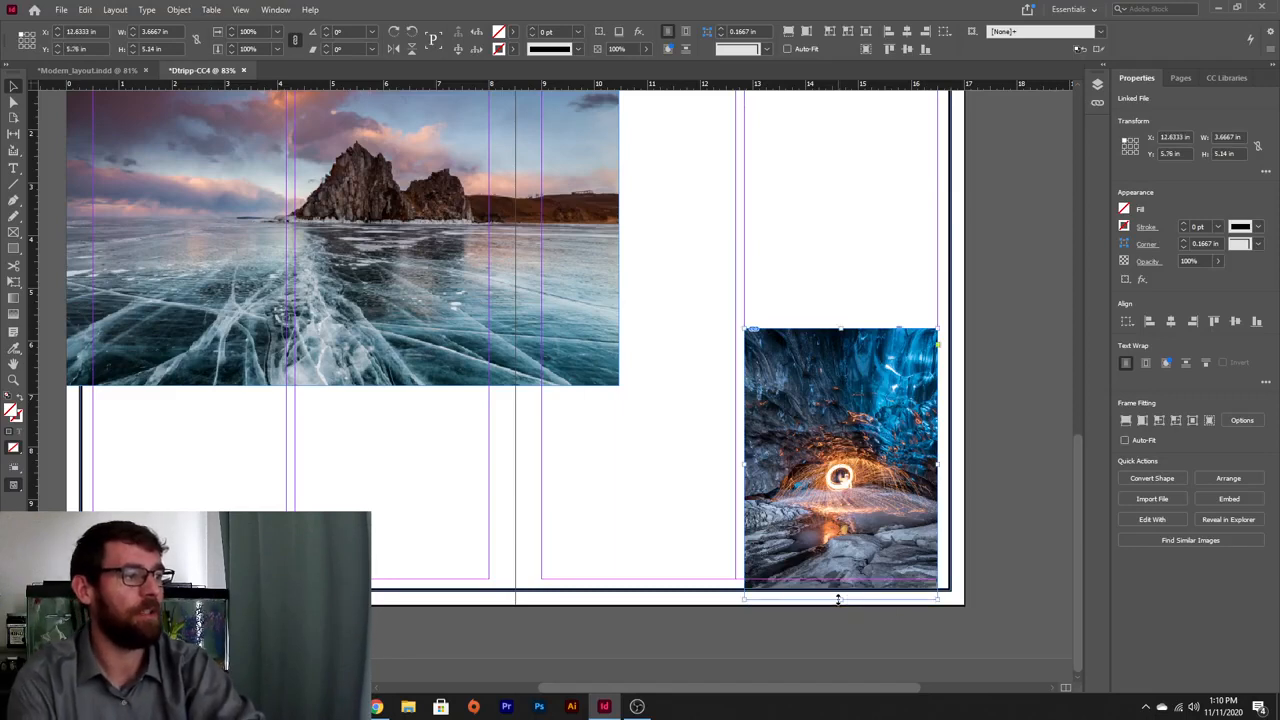
- Scale the ice cave image proportionally to about 3.98 by 5.14 in so it fills the extended frame
key(a)
click(862, 565)
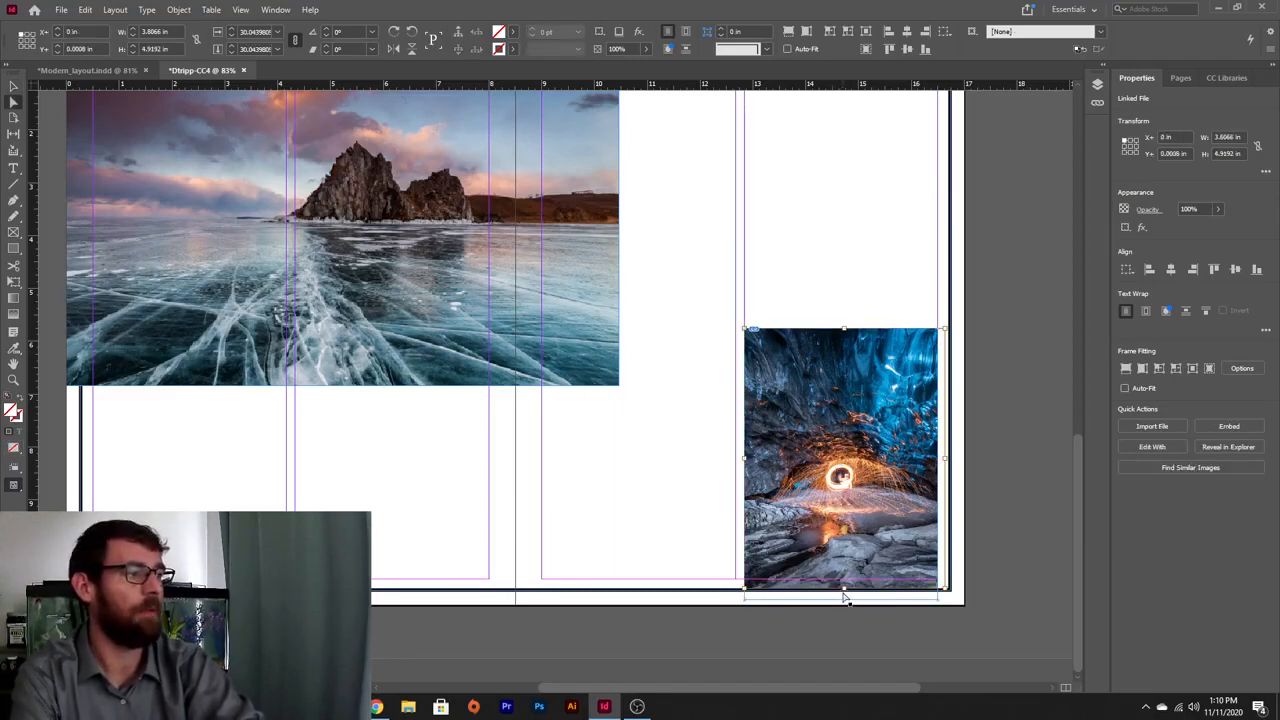
drag(843, 587, 843, 599)
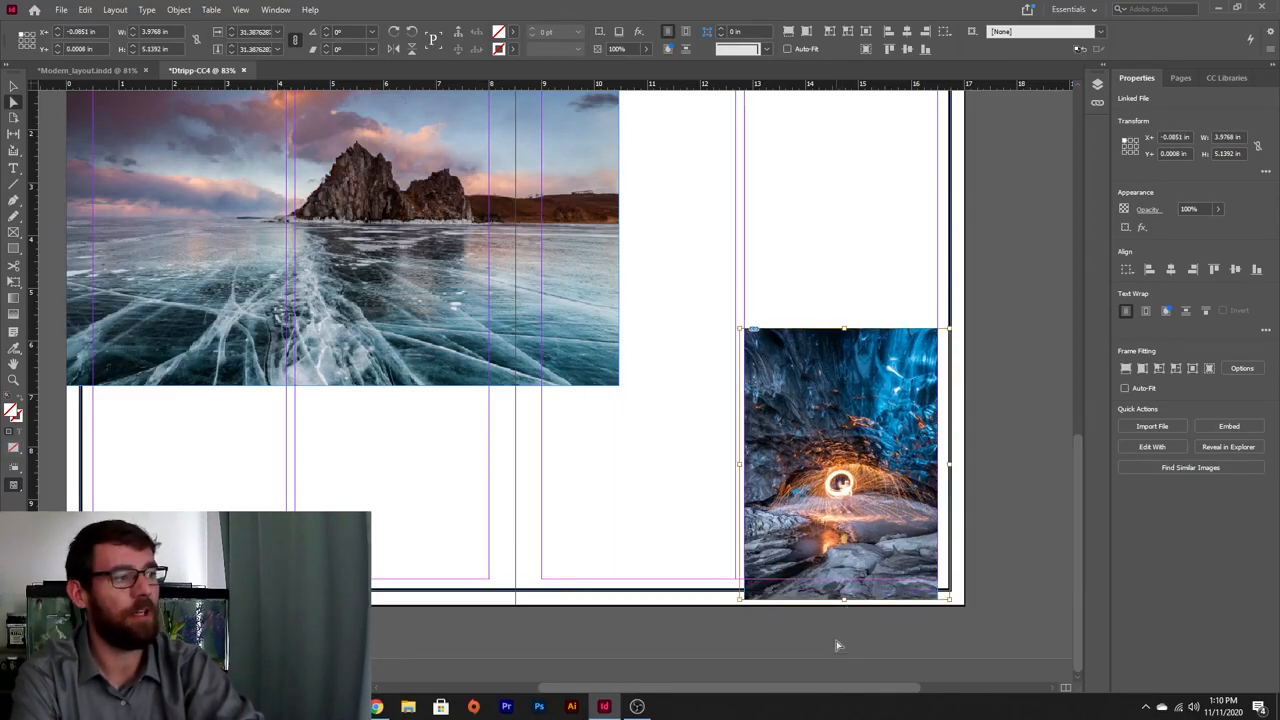
click(838, 644)
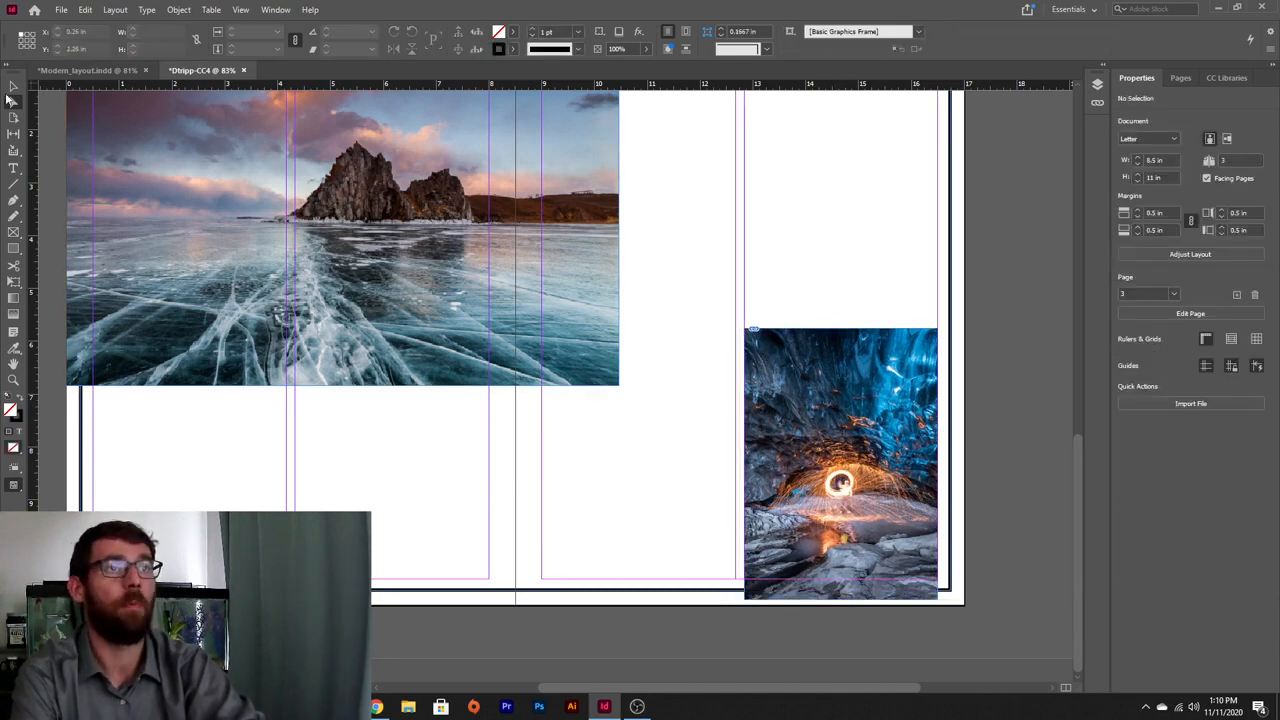
key(v)
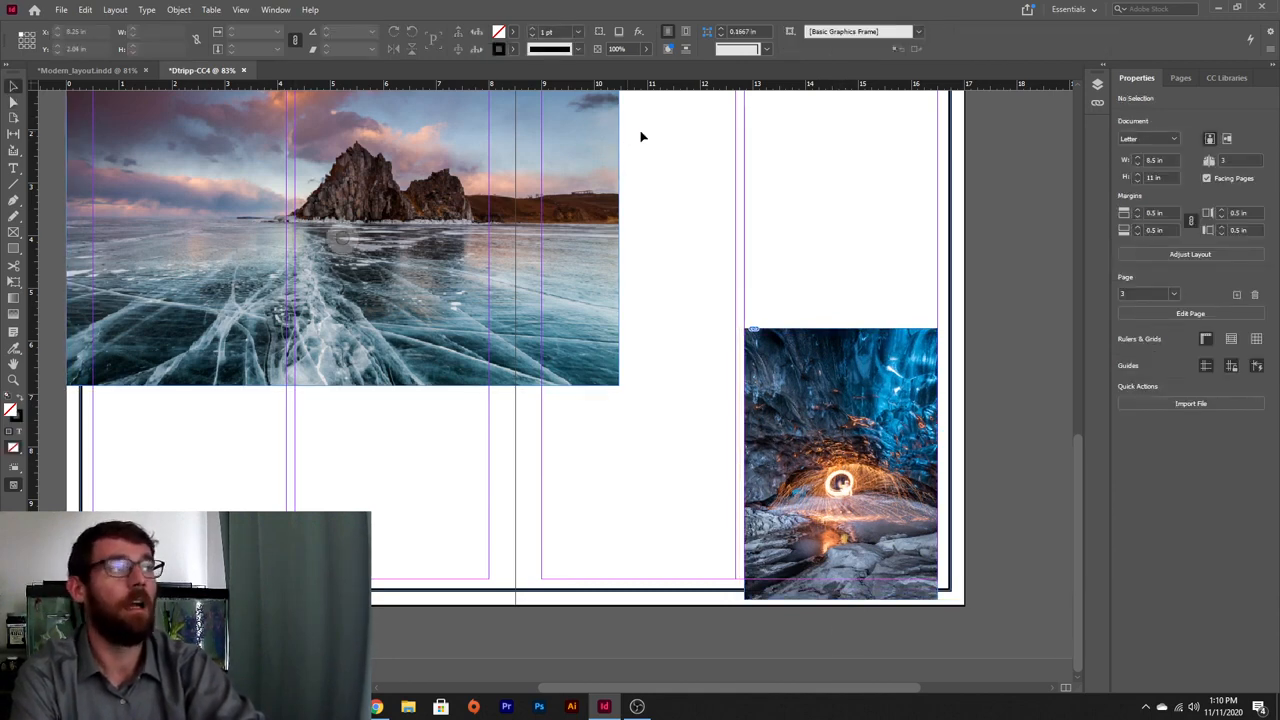
- Bring the 5 pt border rectangle to the front, above both images
click(952, 190)
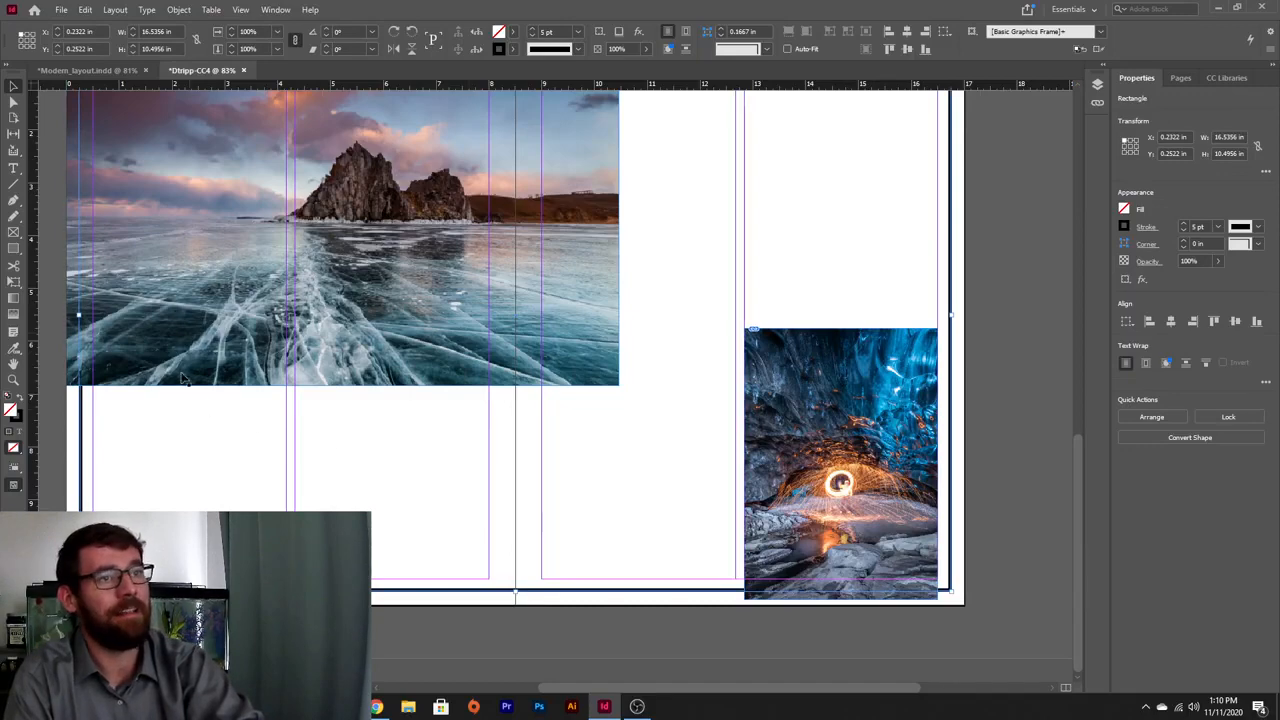
click(178, 10)
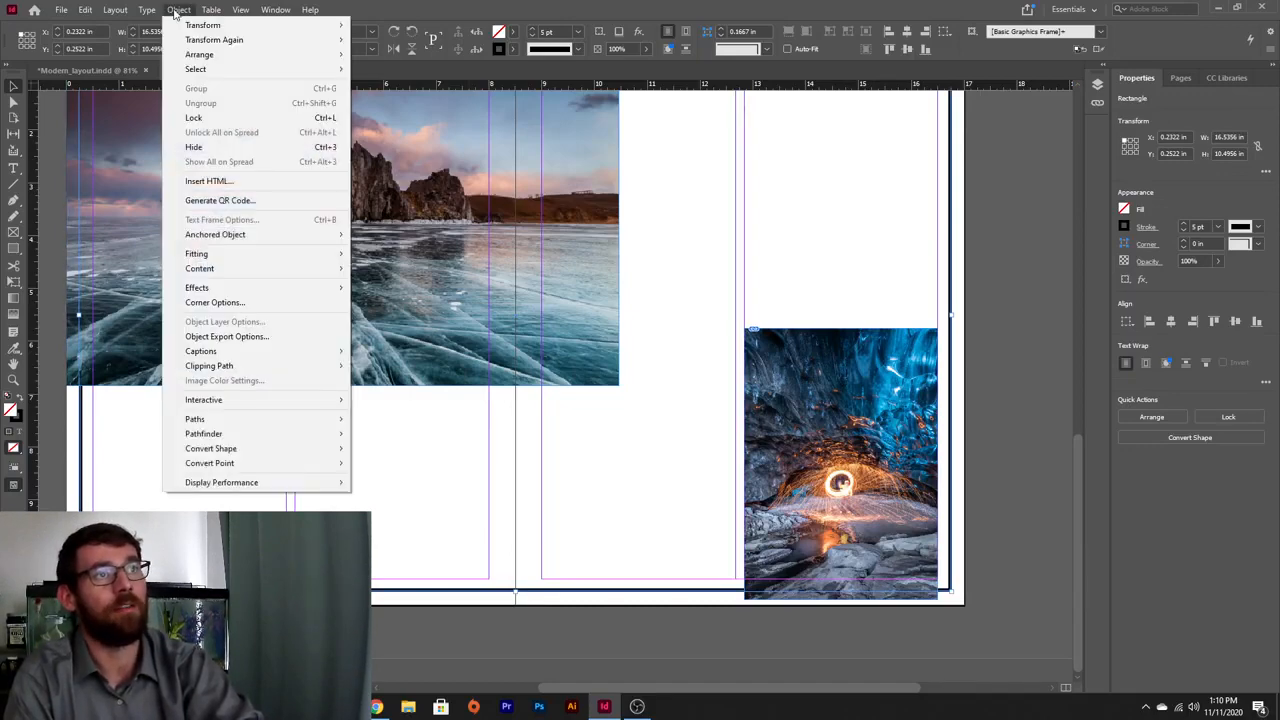
click(176, 12)
click(176, 10)
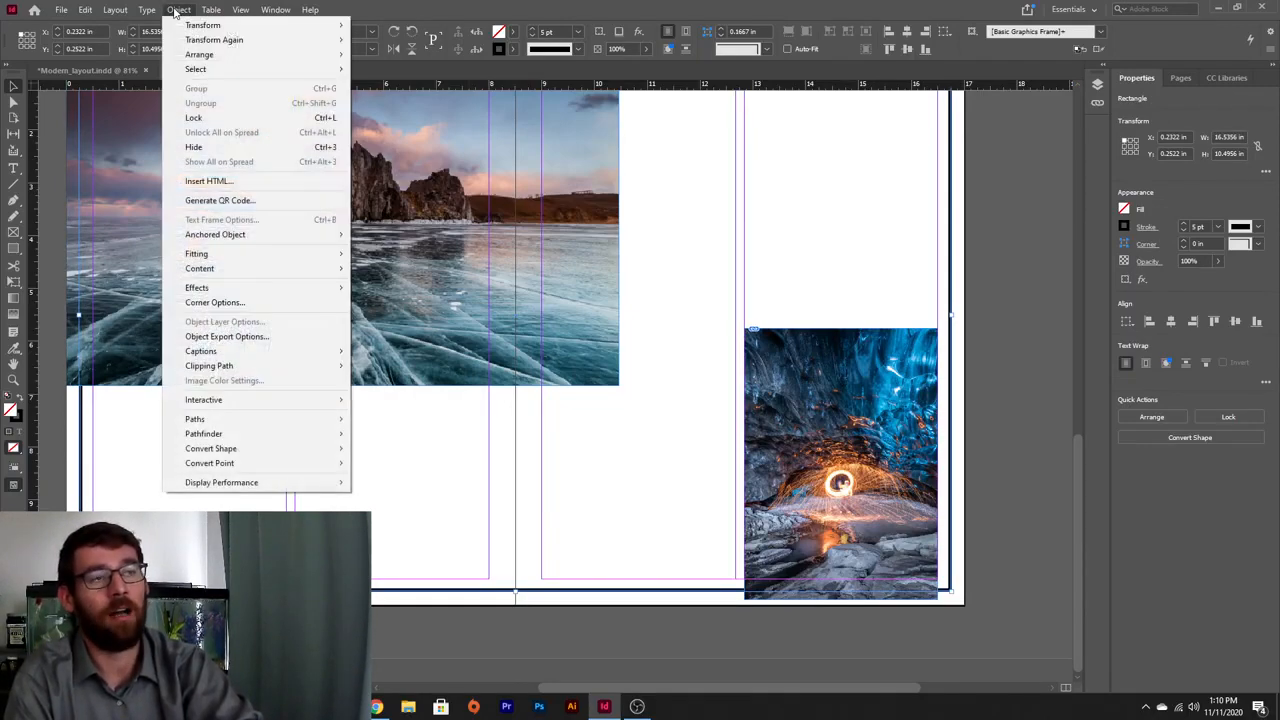
mouse_move(196, 58)
click(386, 52)
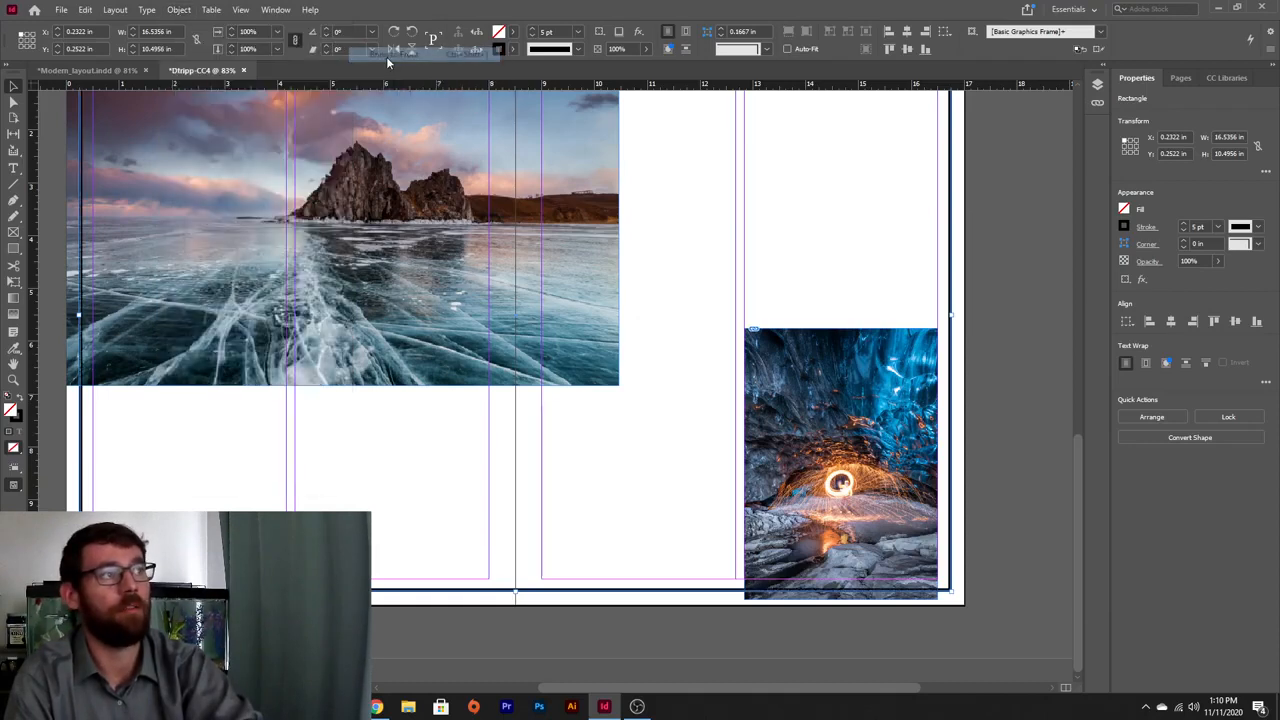
click(838, 250)
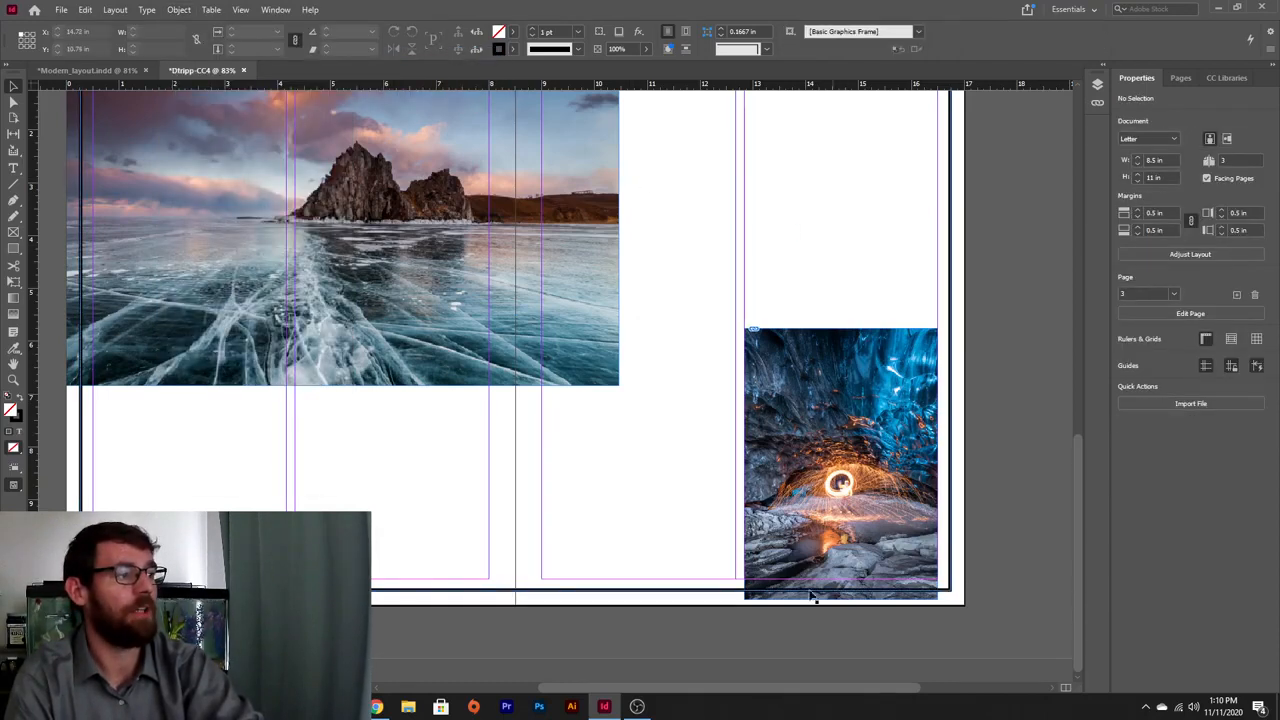
- Preview the spread without guides and examine the small triangle markers beside the caption and page edge in the Modern_layout reference
key(w)
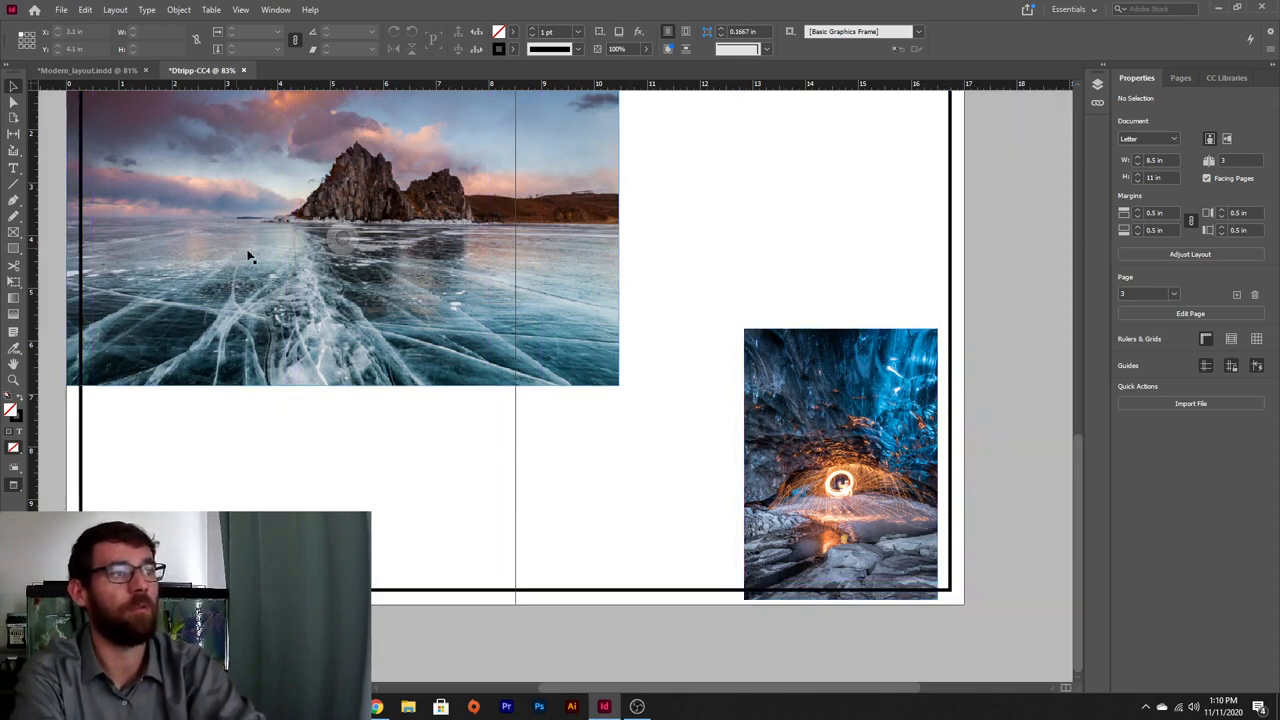
scroll(265, 256, up, 2)
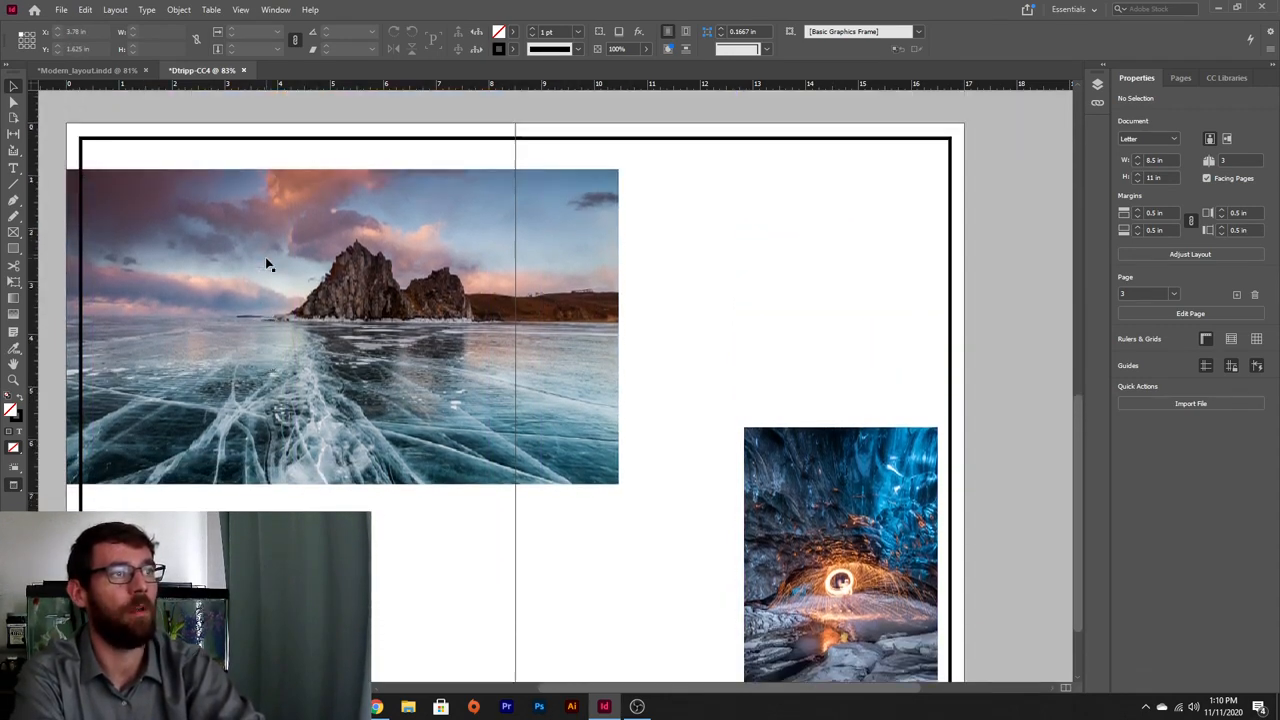
key(w)
click(88, 70)
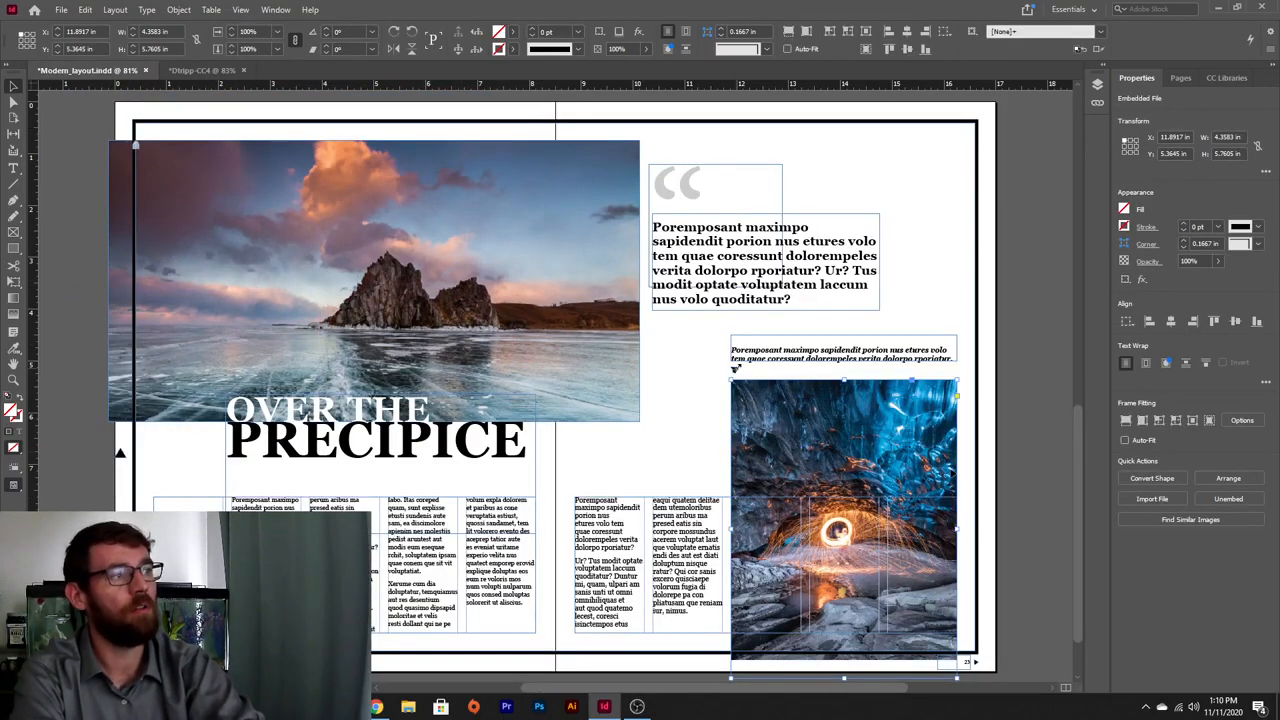
click(735, 369)
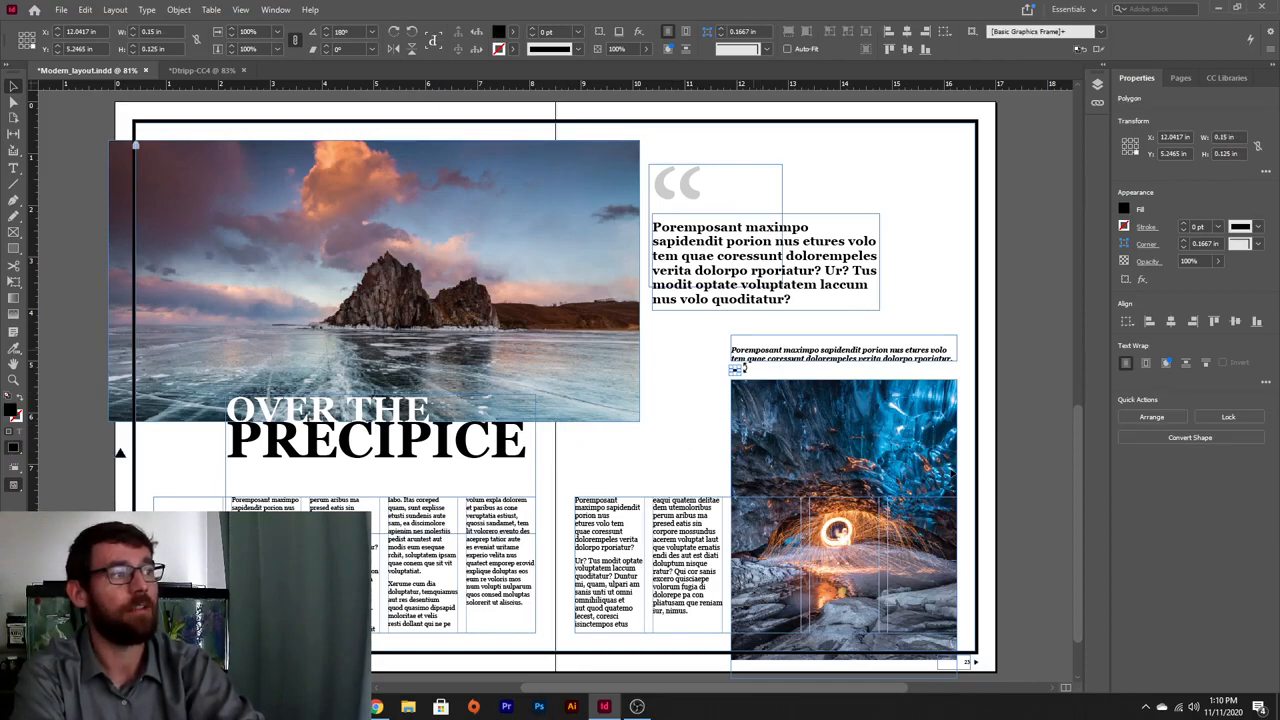
click(121, 453)
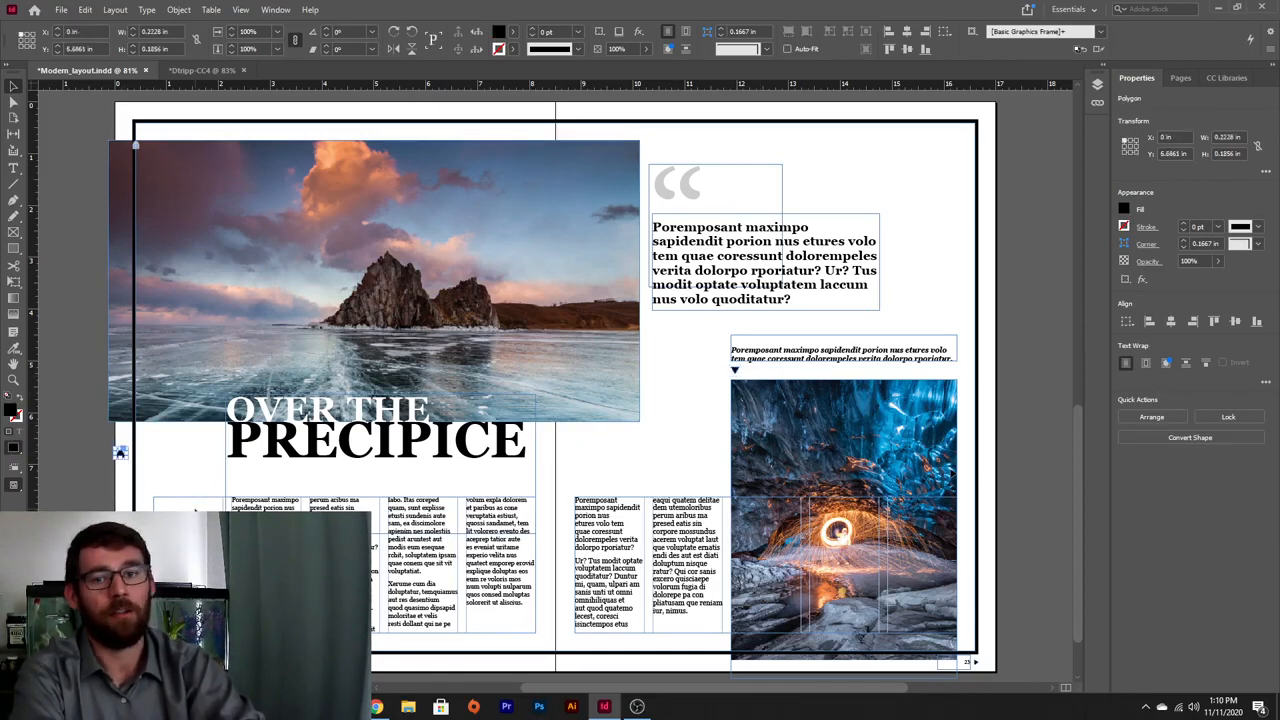
click(200, 70)
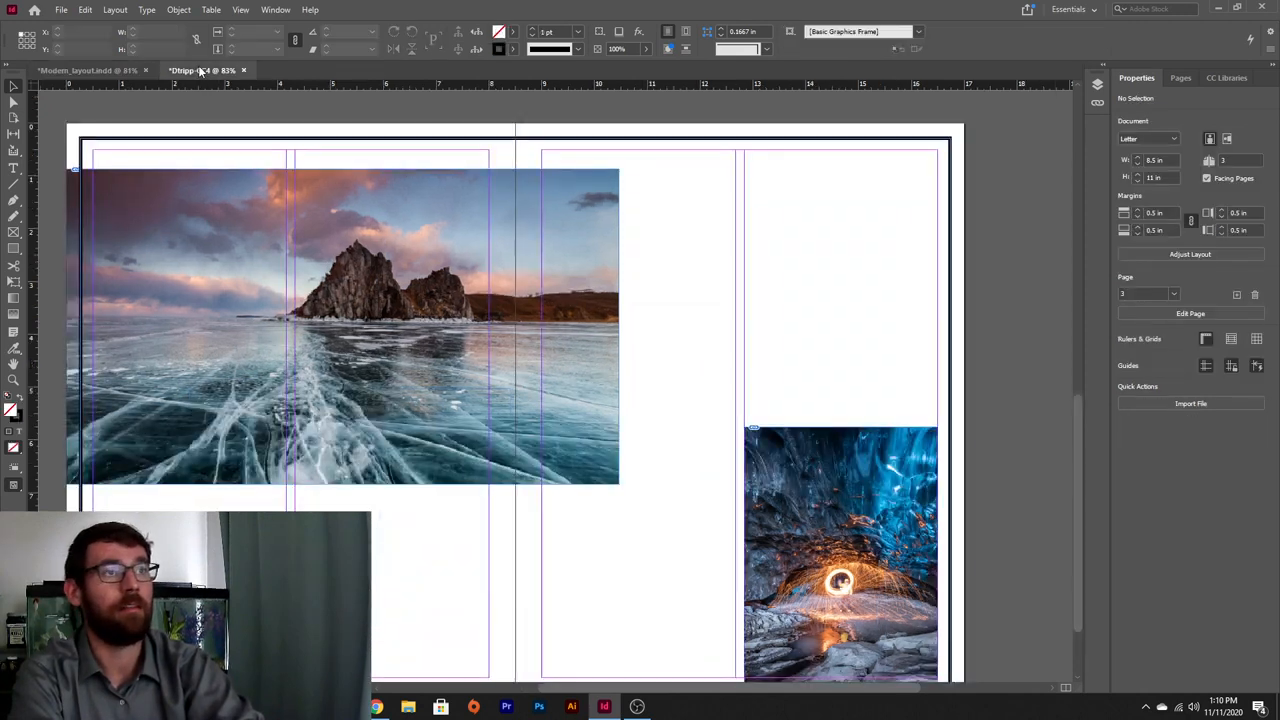
click(13, 168)
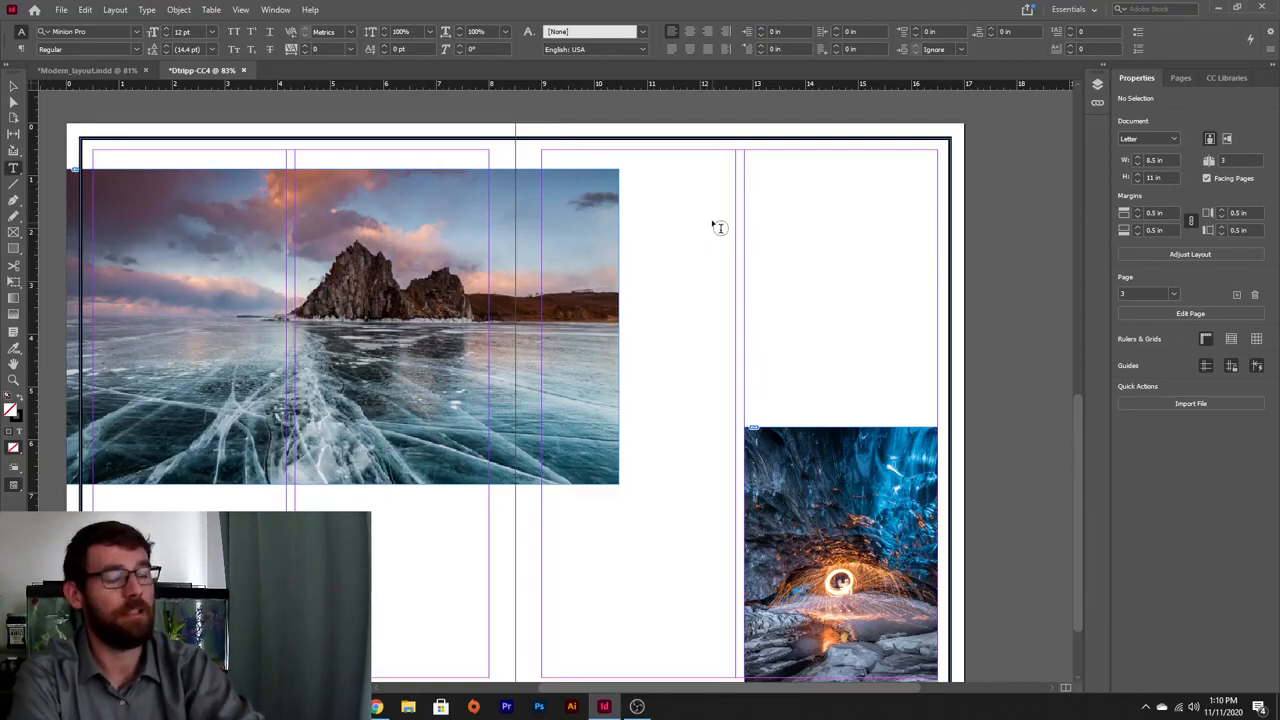
click(677, 274)
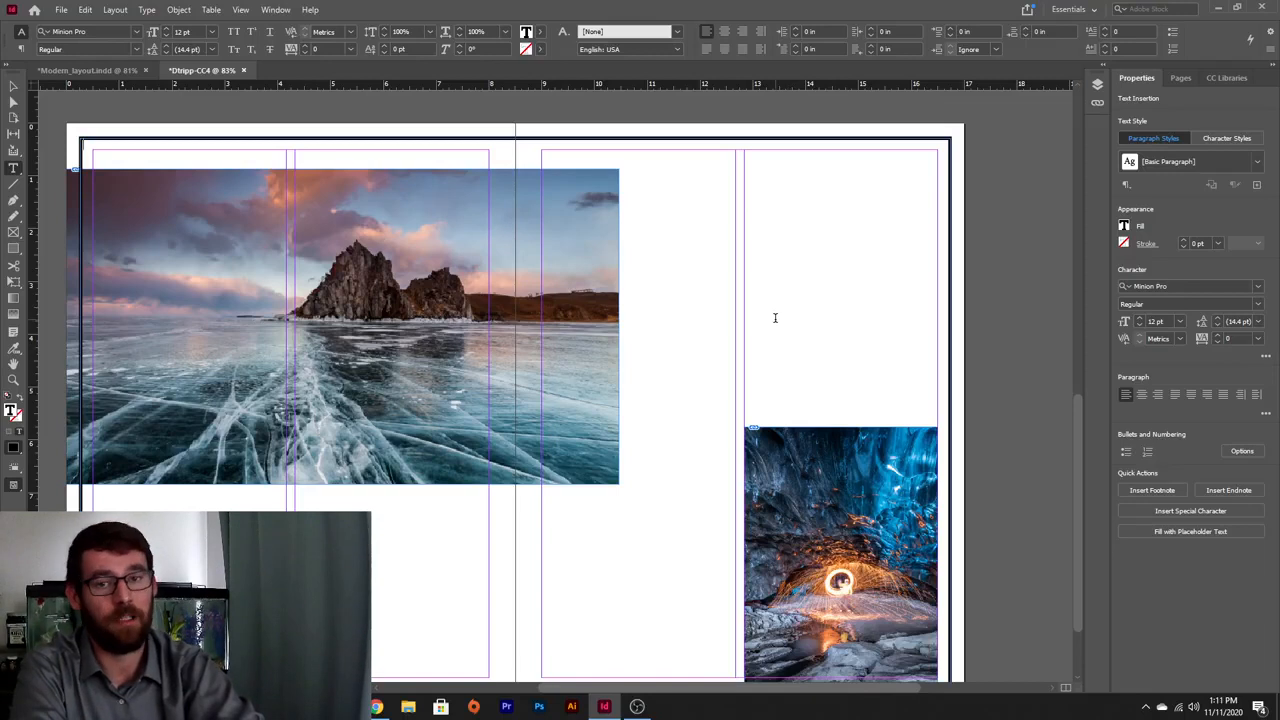
key(ctrl+shift+a)
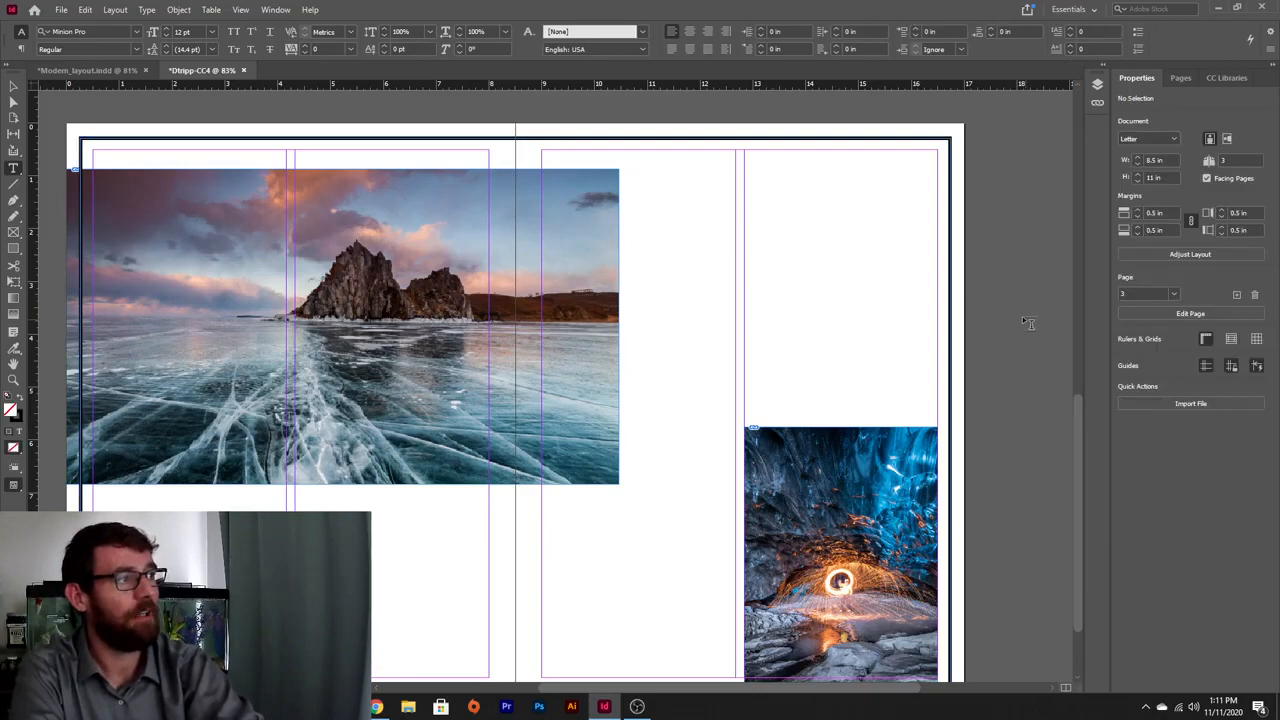
- Lock the border rectangle around the spread
click(13, 87)
click(214, 139)
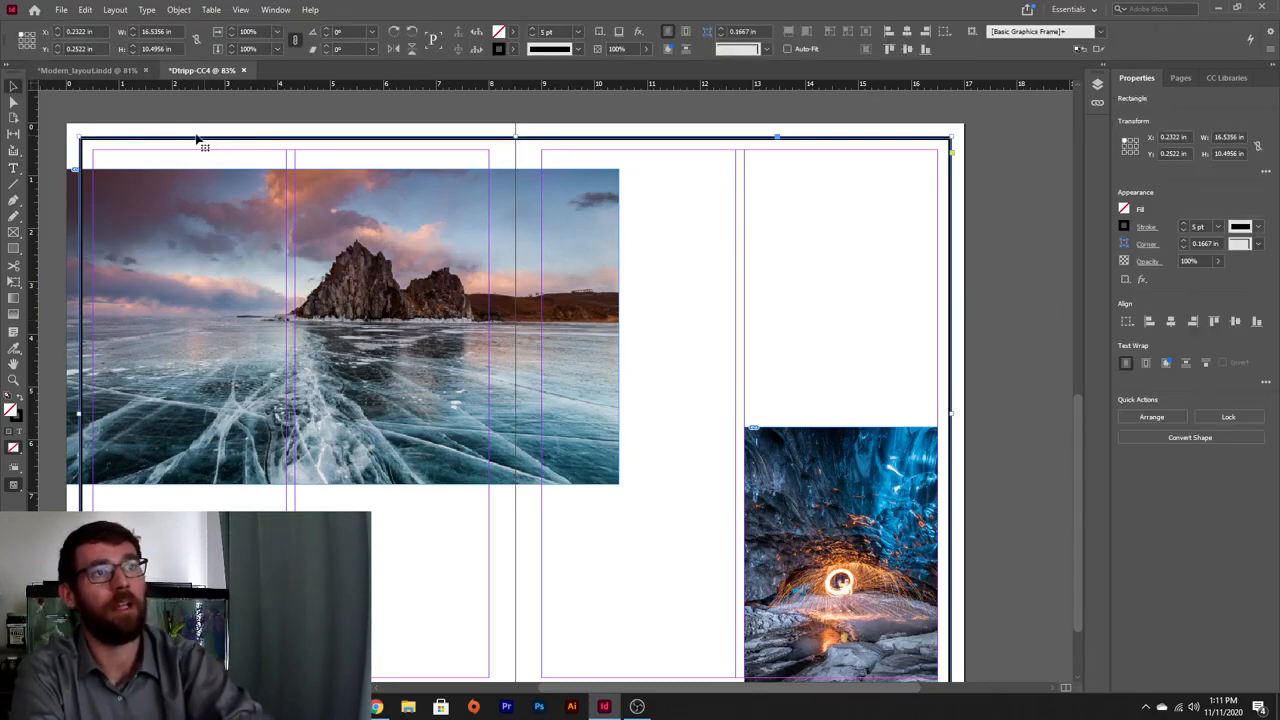
click(178, 10)
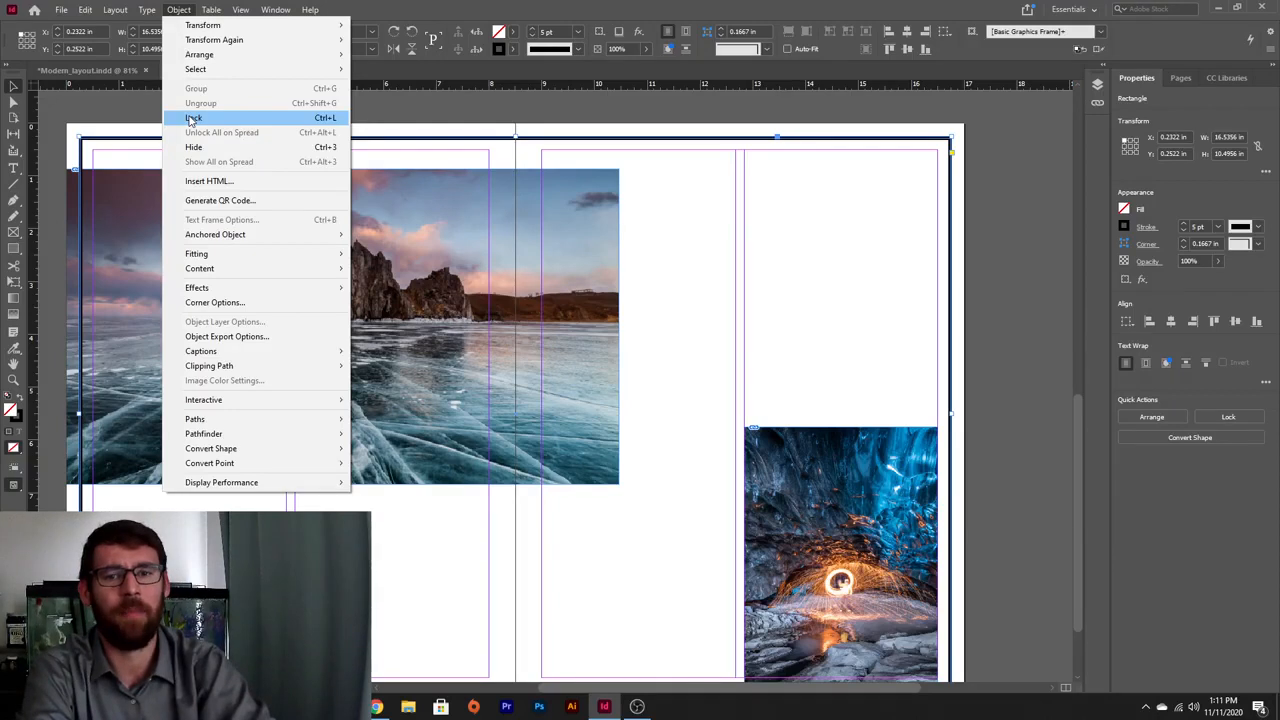
click(192, 118)
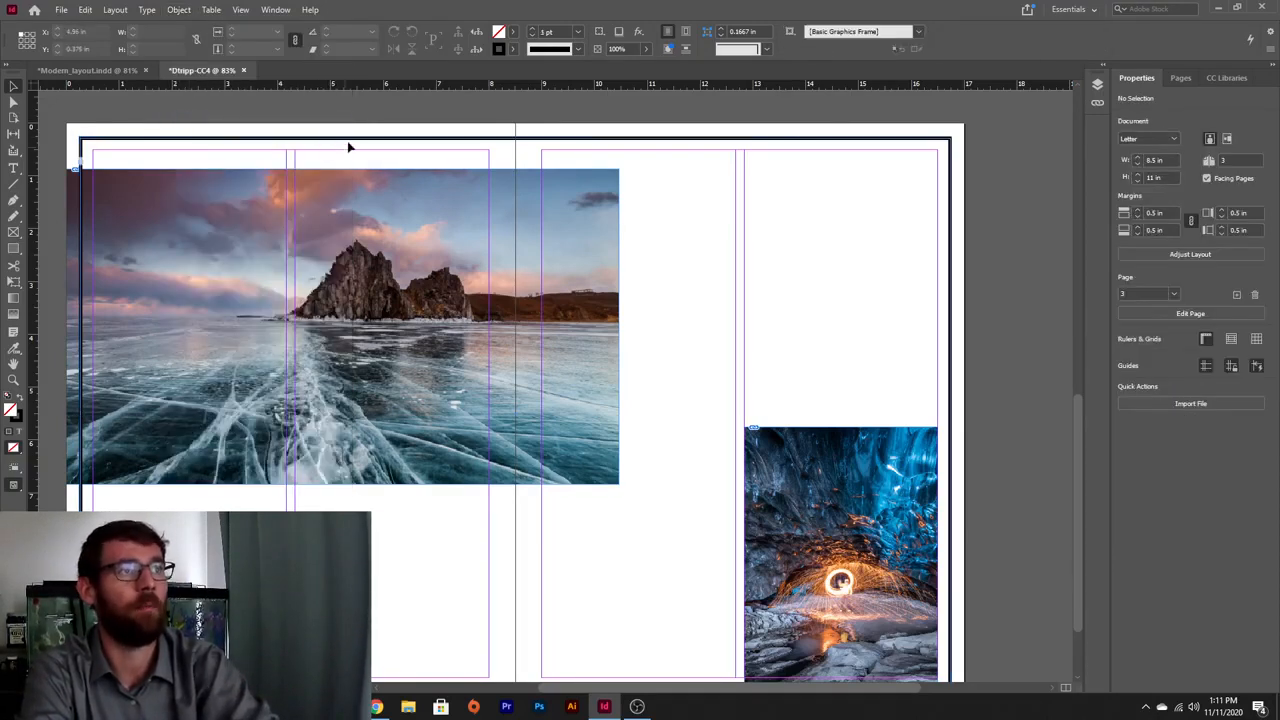
- Draw a text frame about 0.96 in square between the two images and open the list of available glyphs
click(13, 167)
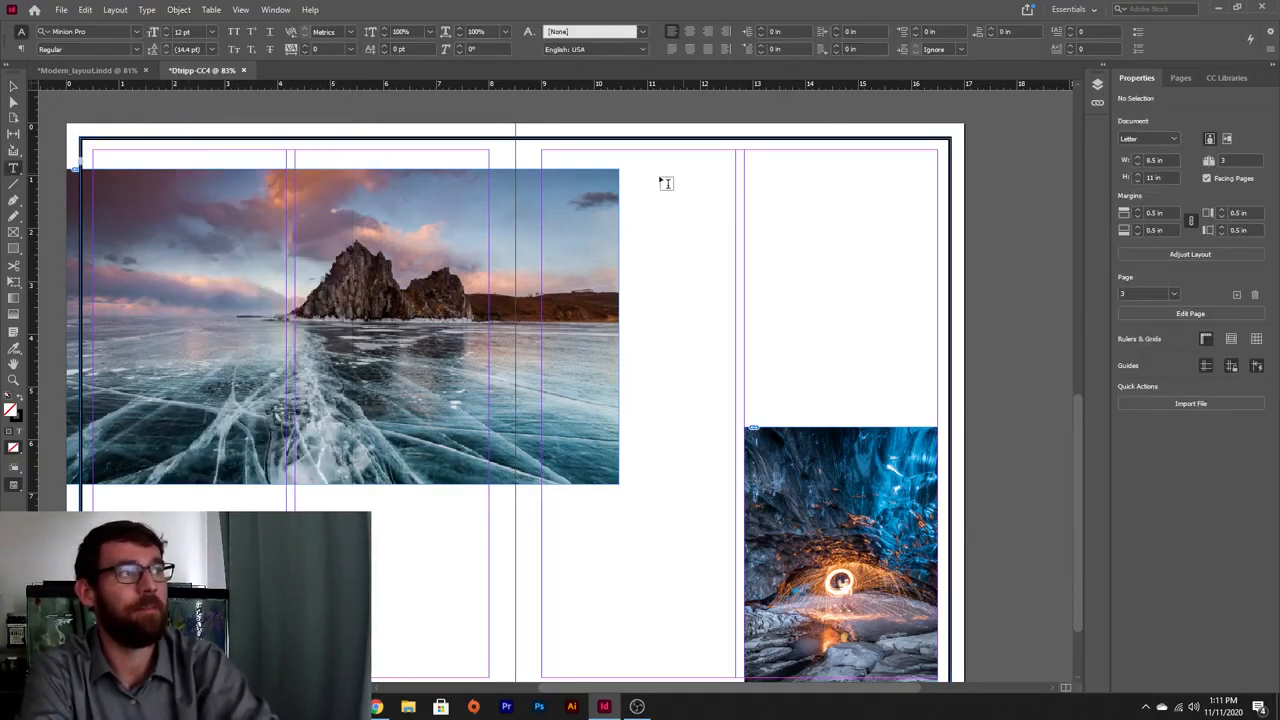
drag(677, 219, 727, 267)
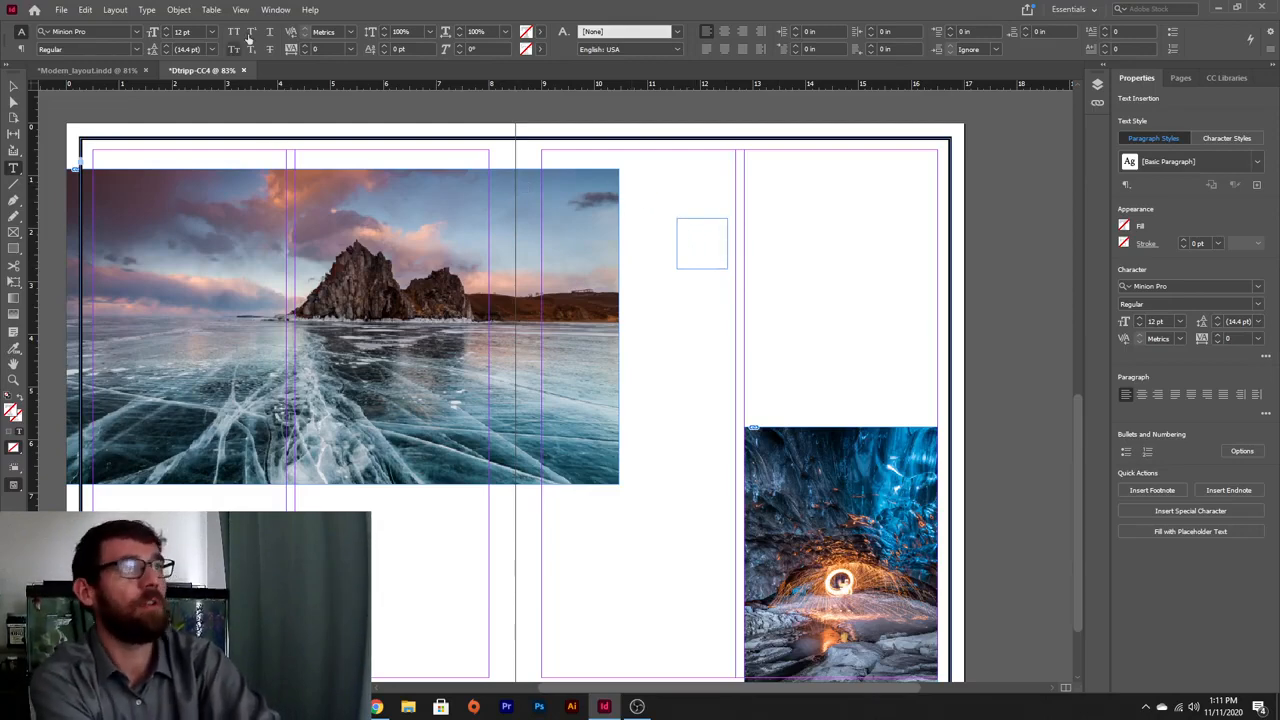
click(275, 10)
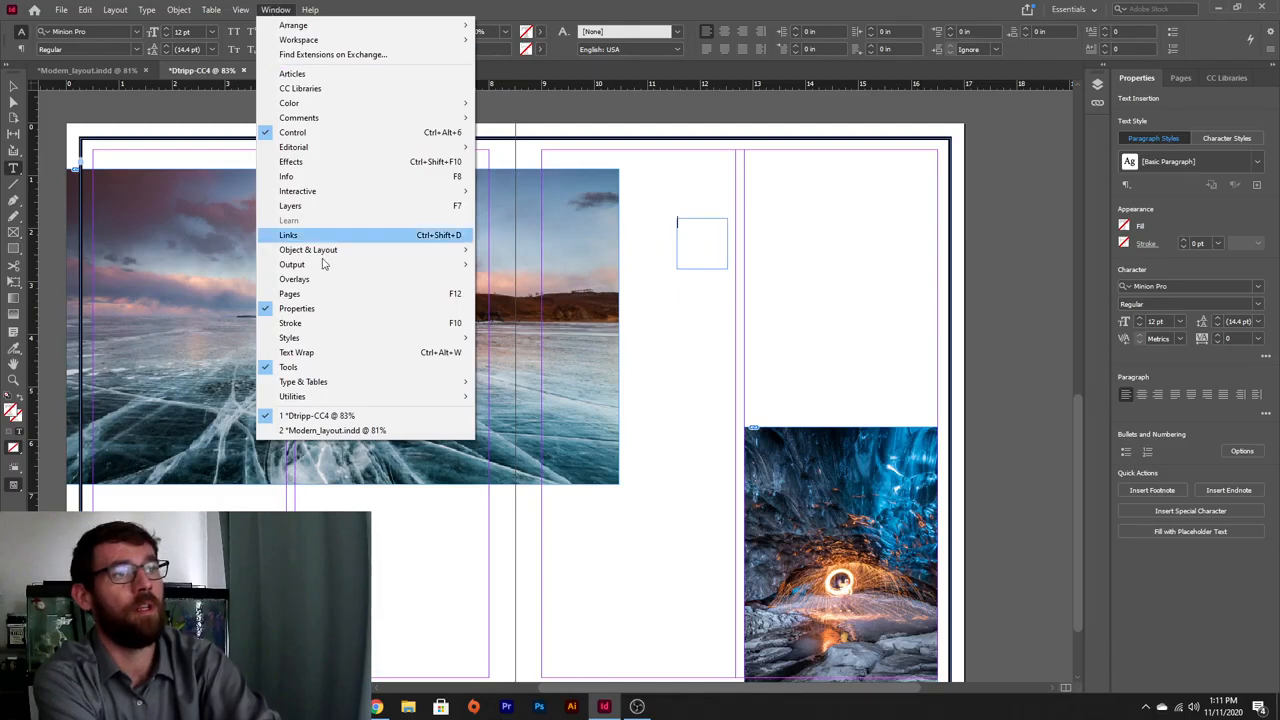
mouse_move(359, 381)
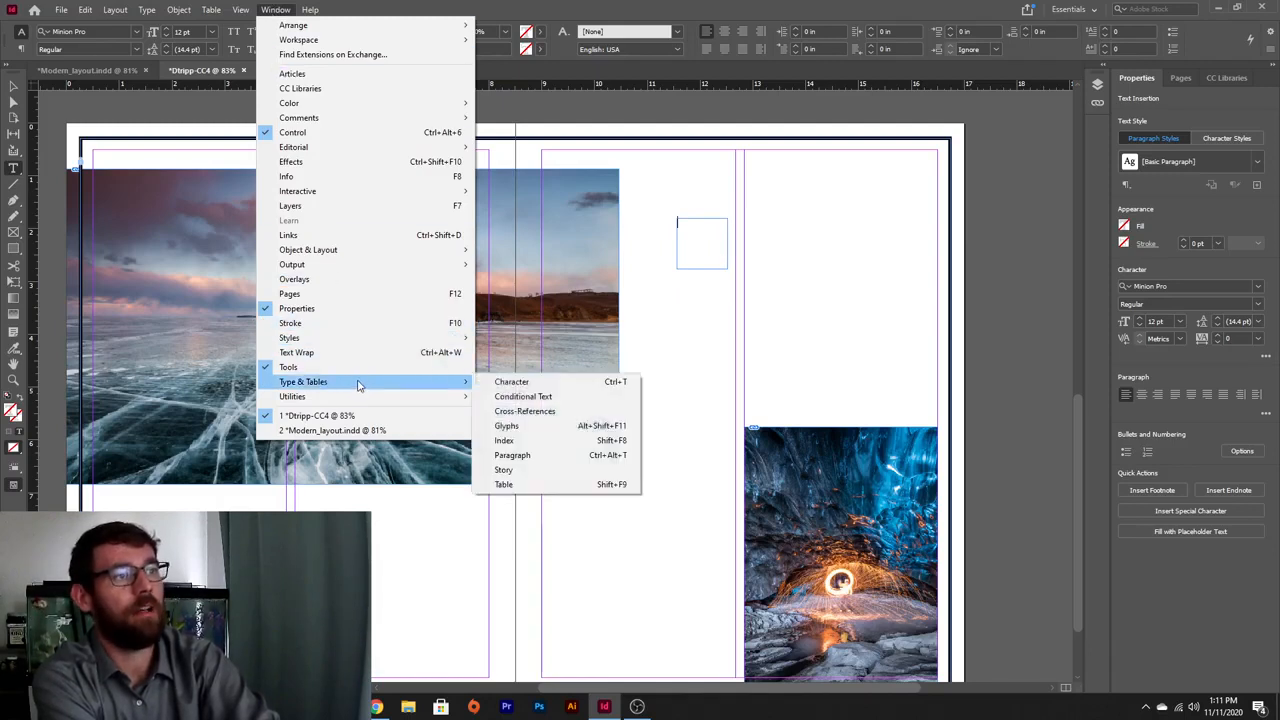
click(505, 426)
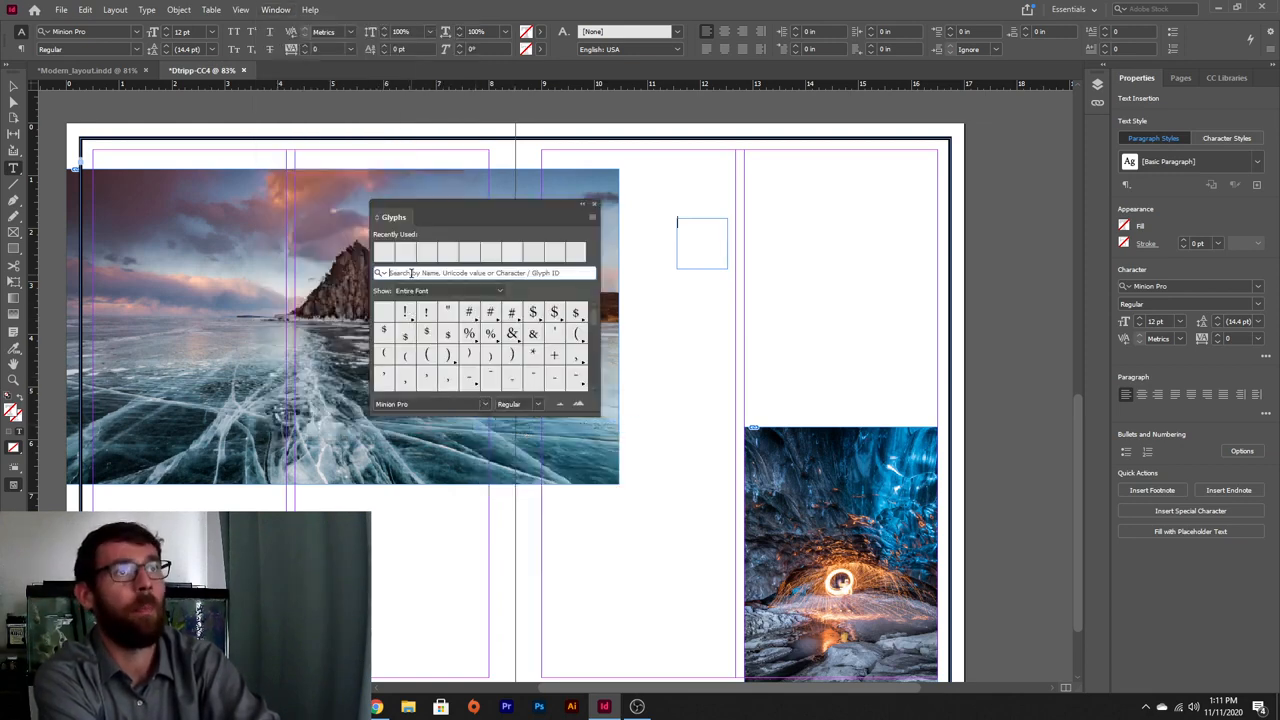
- Check the text font in the Modern_layout reference and set the new text frame's font to Georgia Bold
click(55, 69)
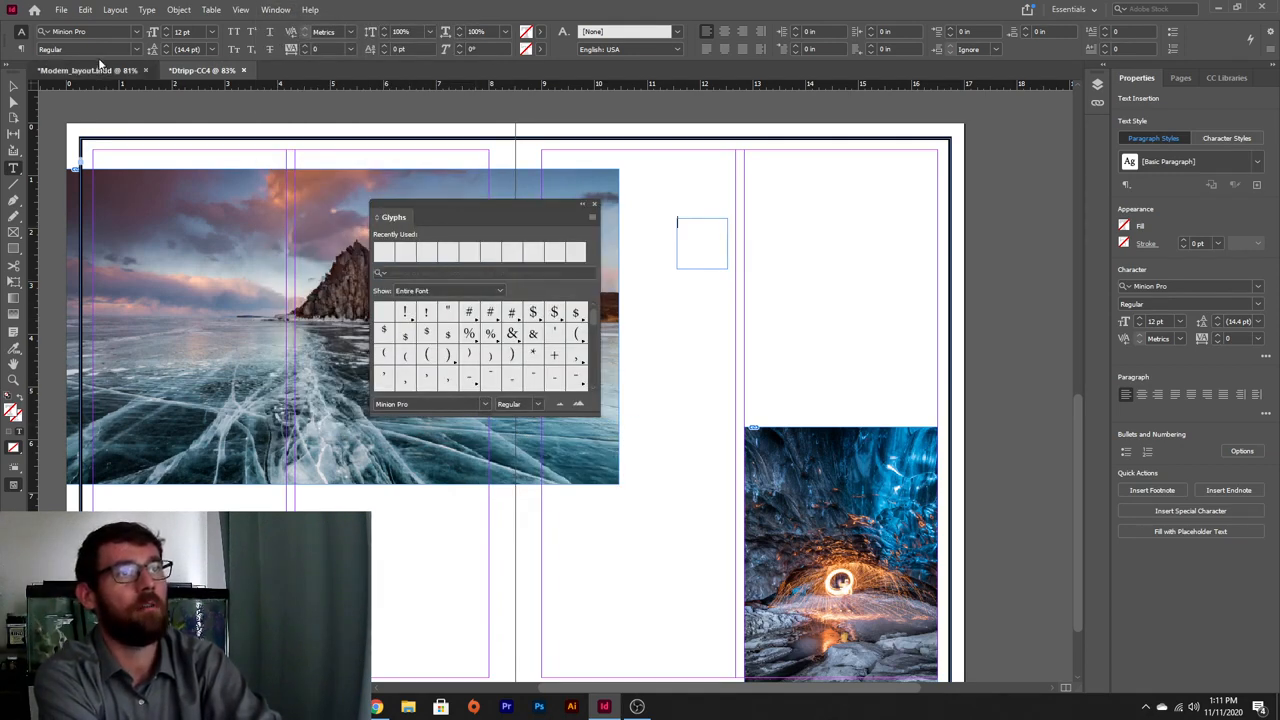
click(525, 445)
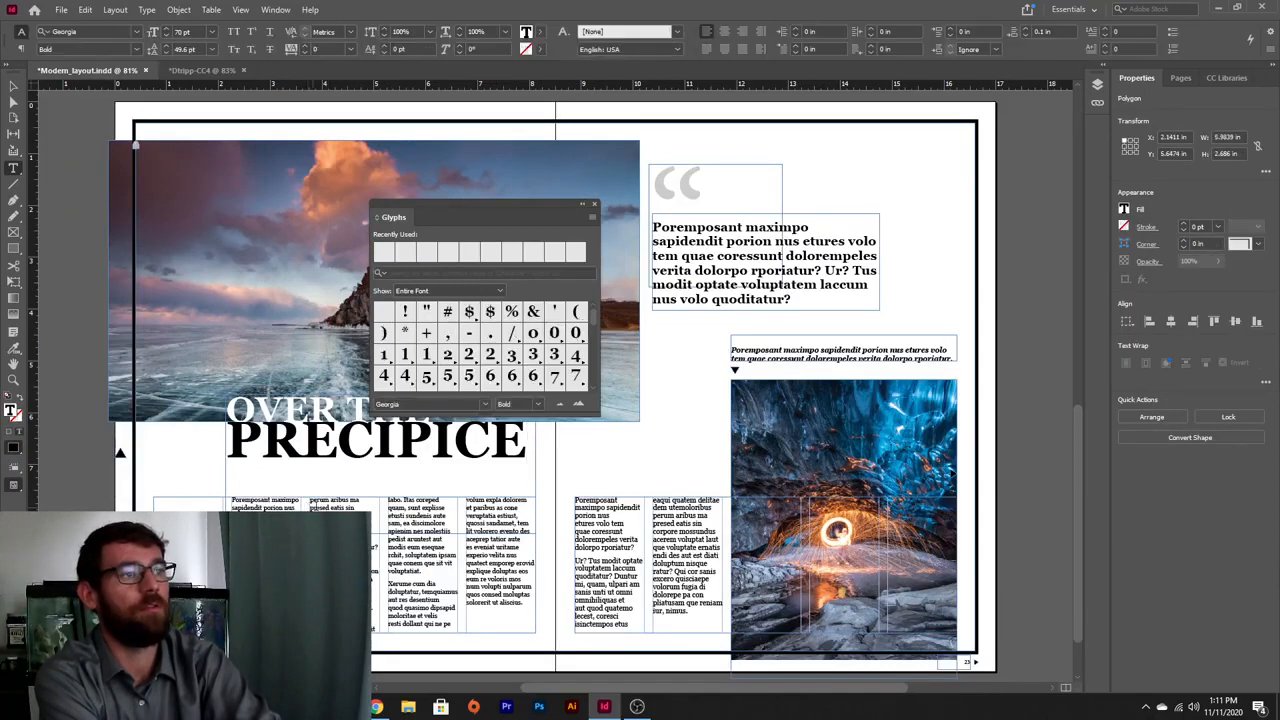
click(218, 72)
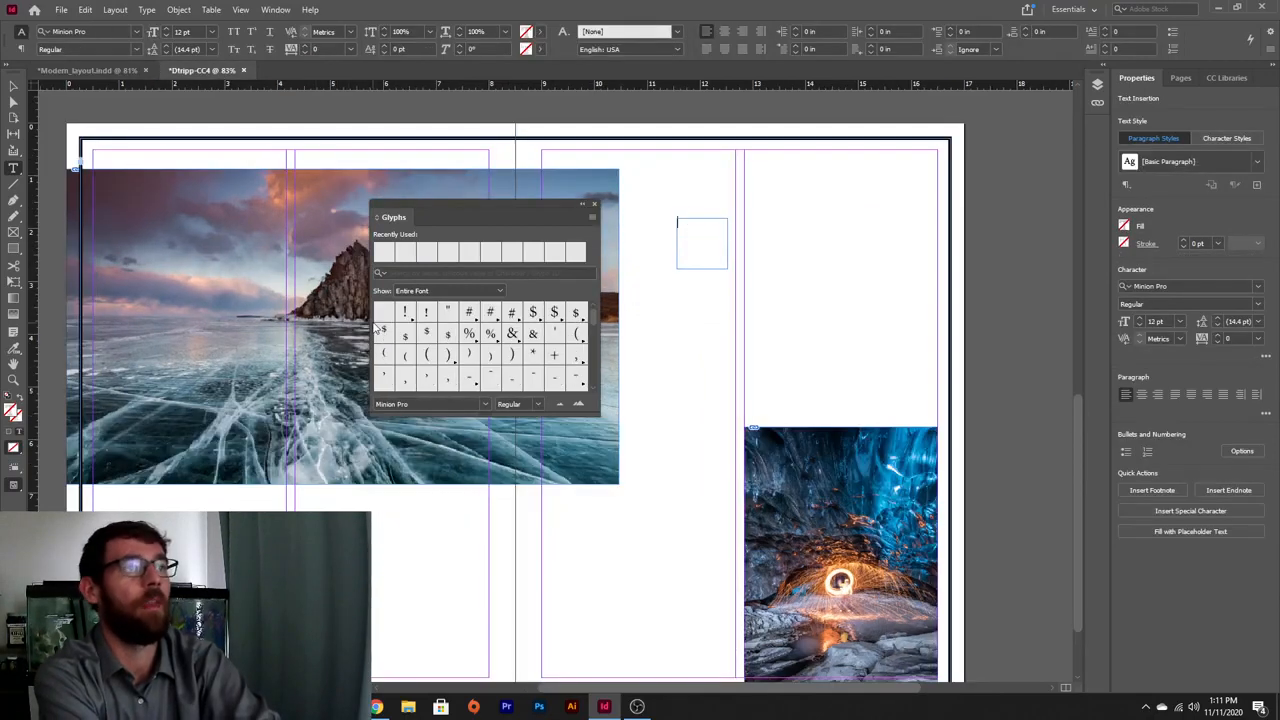
click(689, 232)
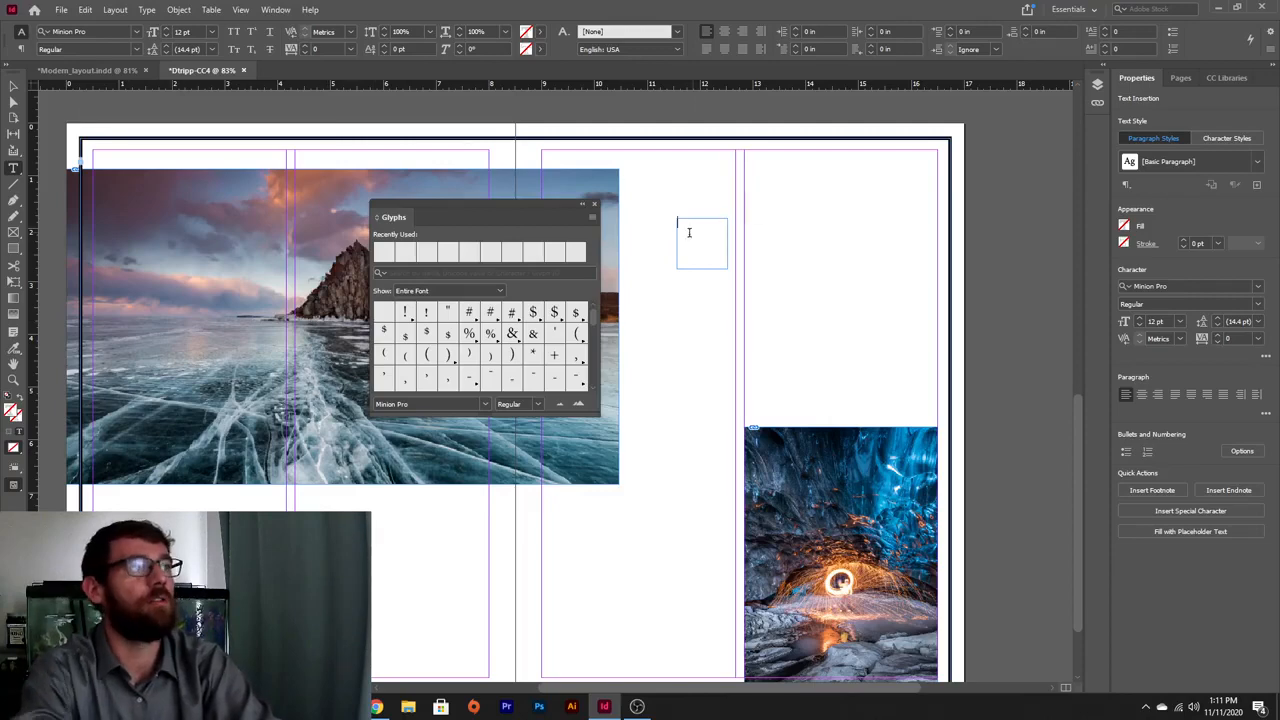
click(87, 32)
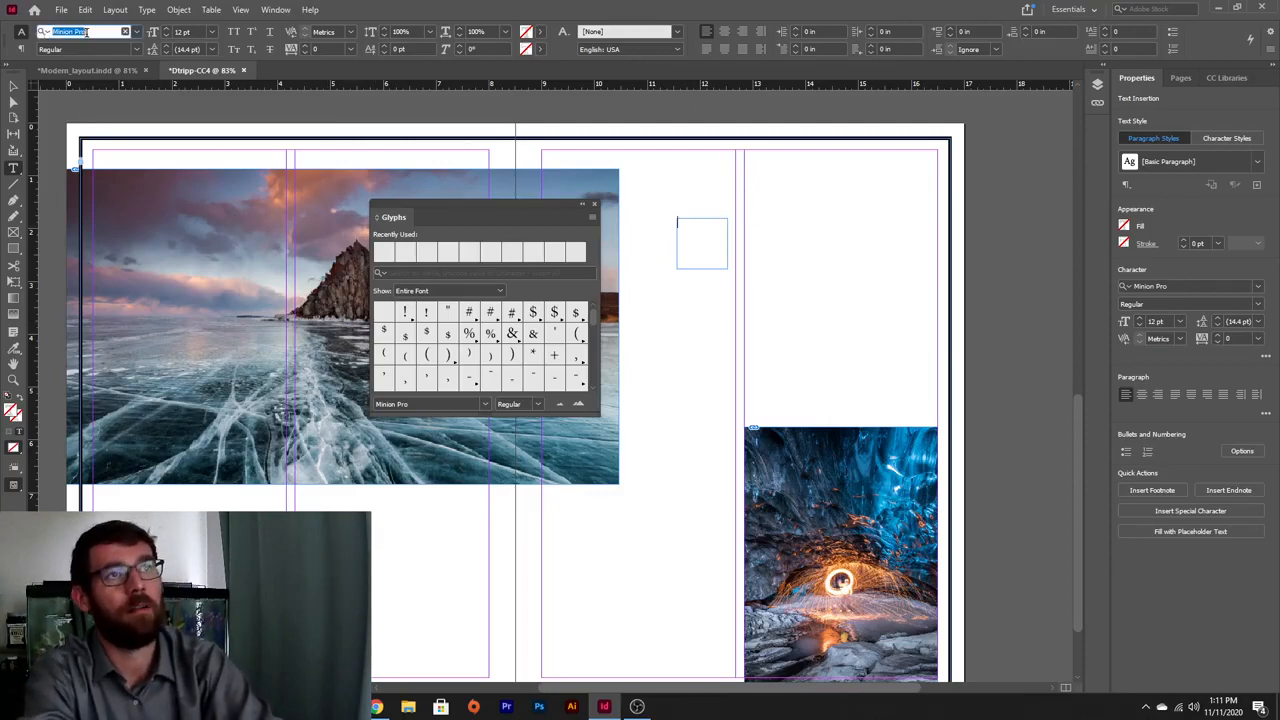
text(geo)
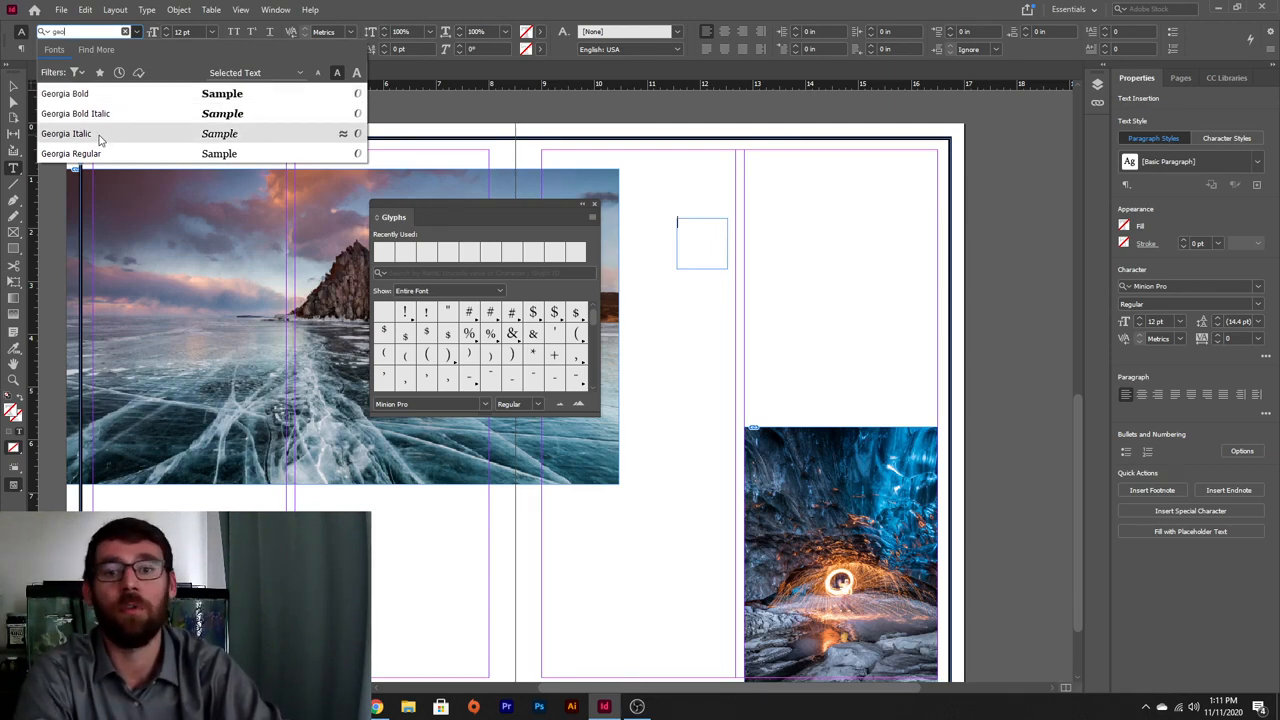
click(117, 95)
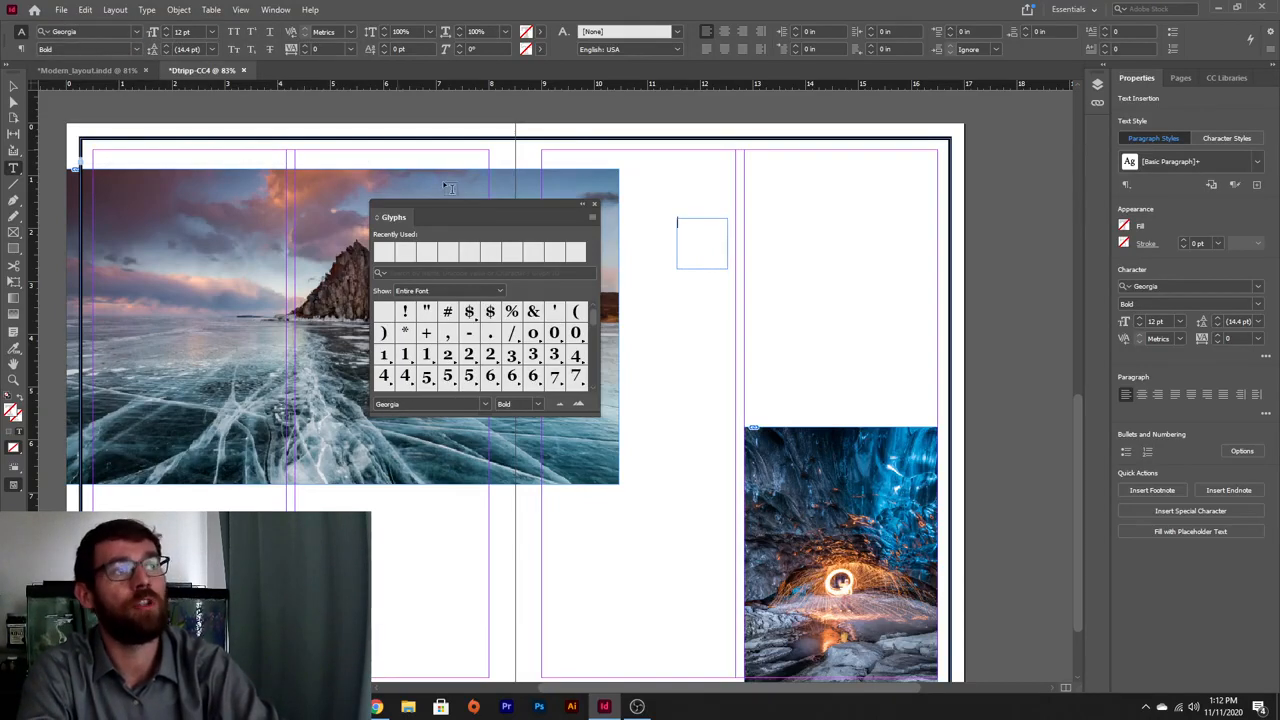
- Find the small downward-pointing triangle among the Georgia Bold glyphs, insert it into the text frame, and close the glyph list
drag(592, 310, 595, 330)
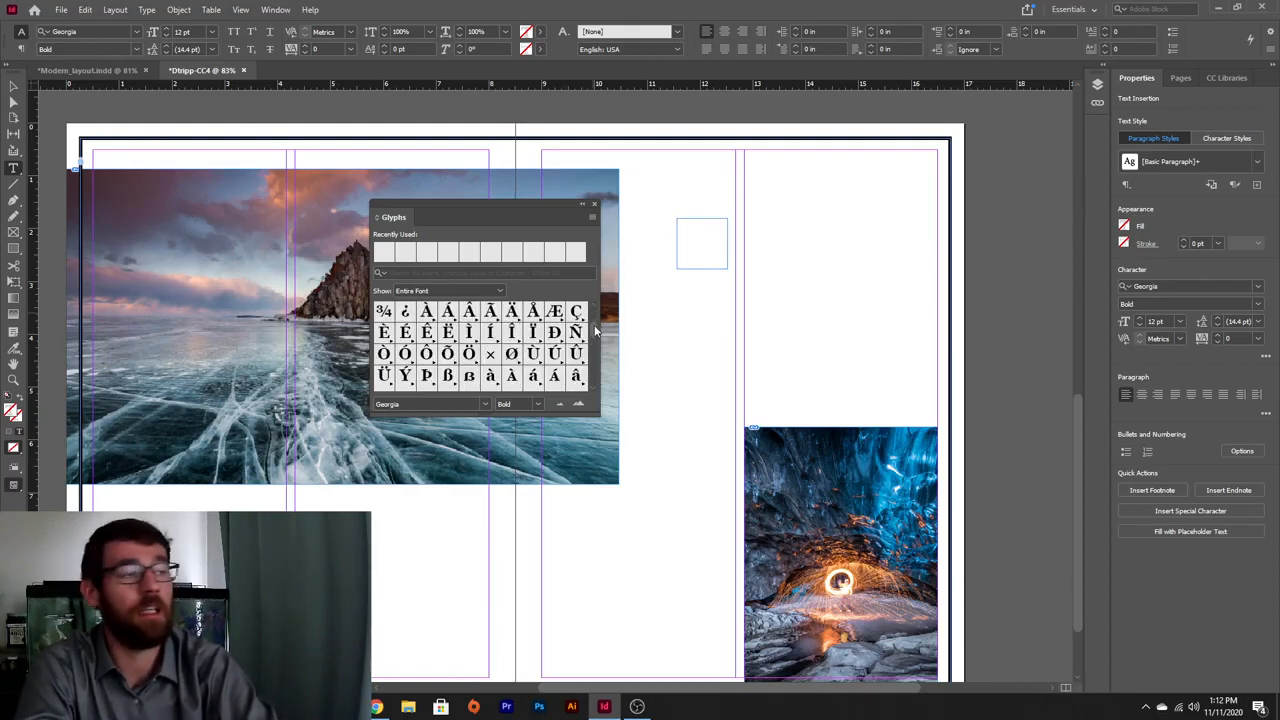
drag(597, 412, 707, 498)
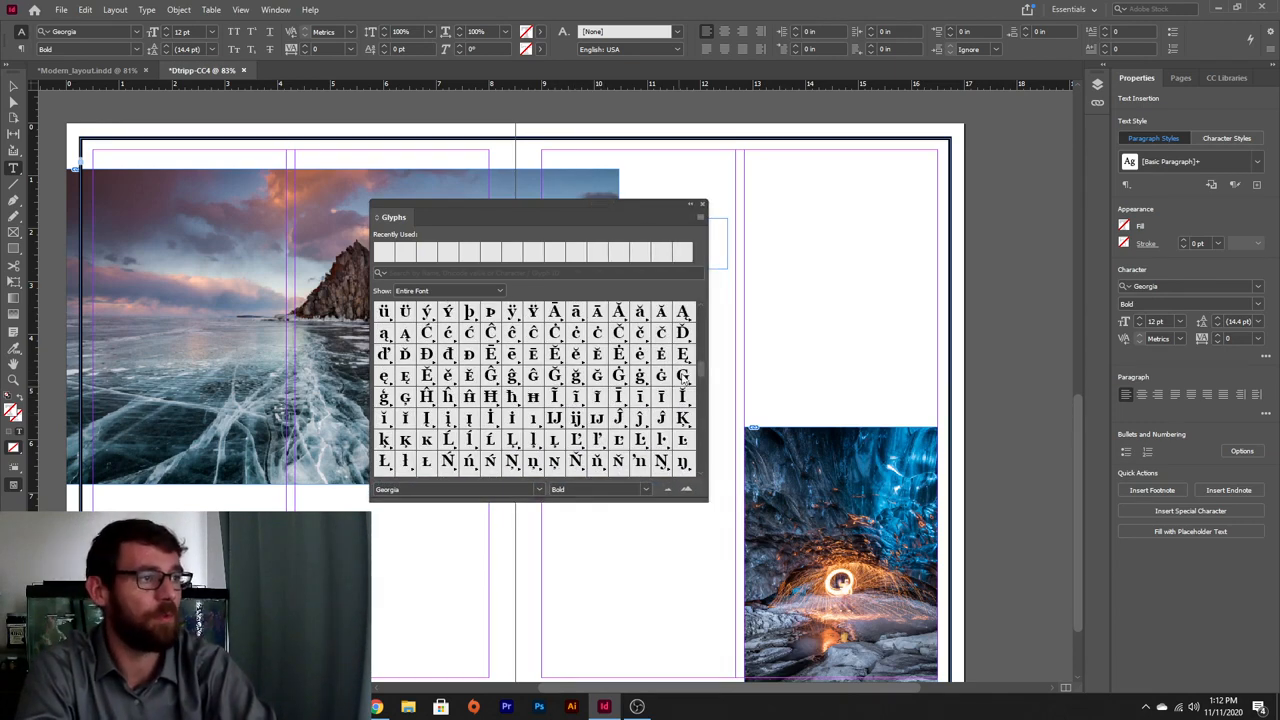
scroll(690, 380, up, 6)
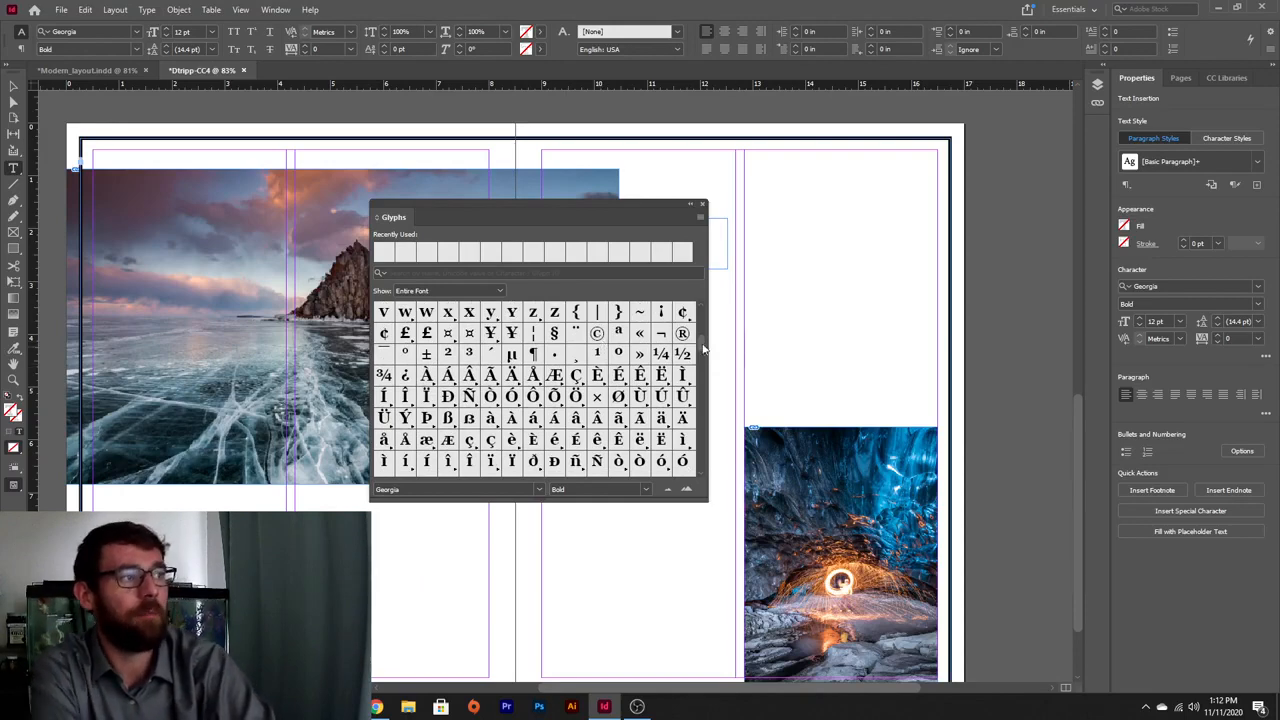
drag(700, 347, 708, 458)
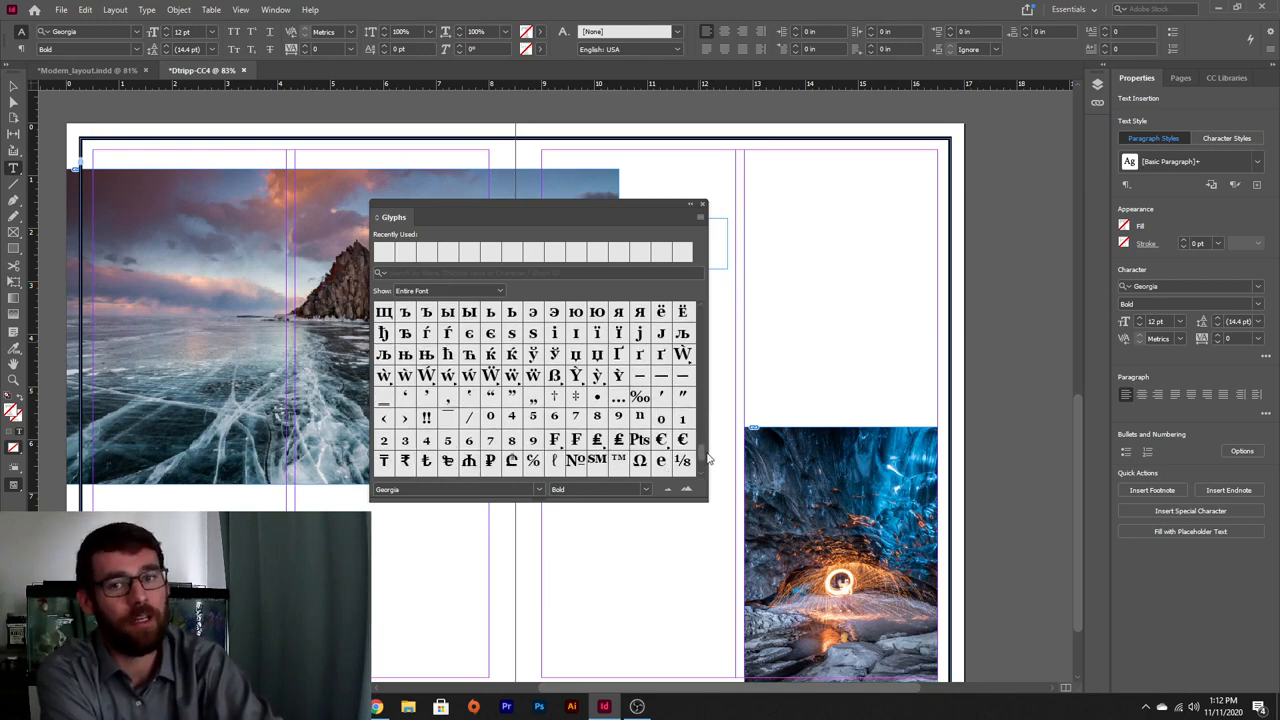
drag(708, 458, 708, 459)
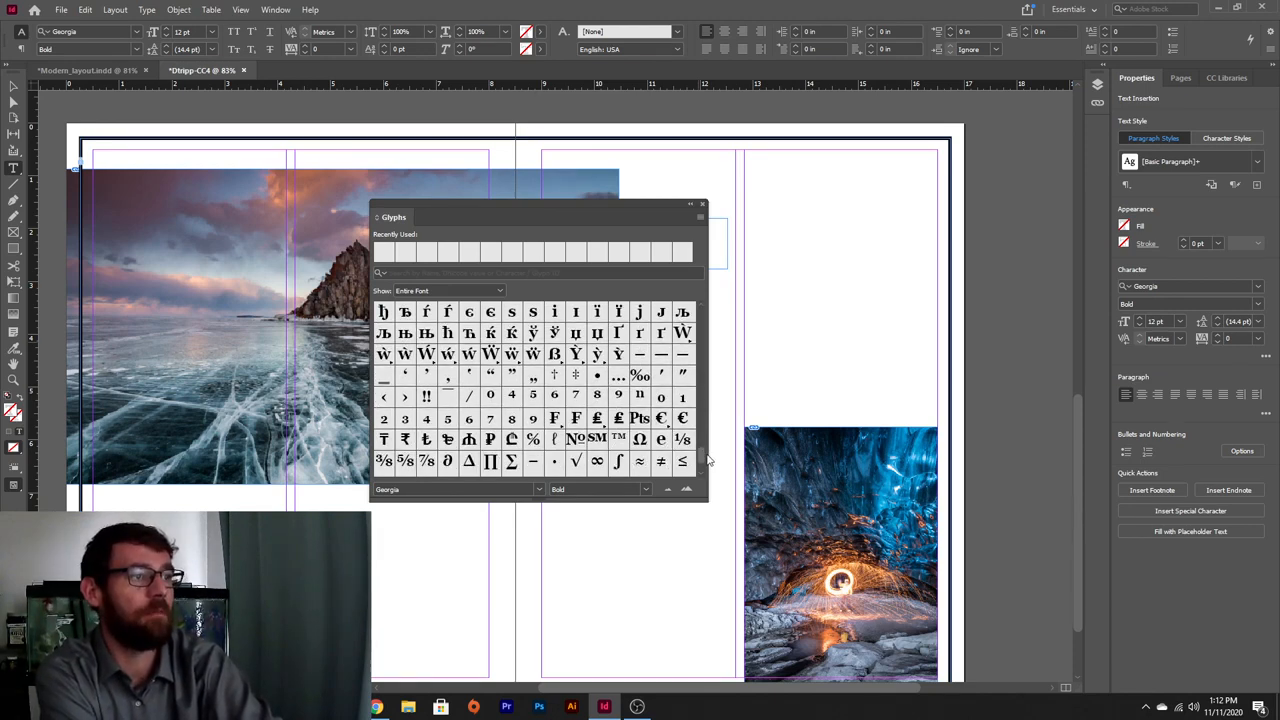
scroll(708, 460, down, 2)
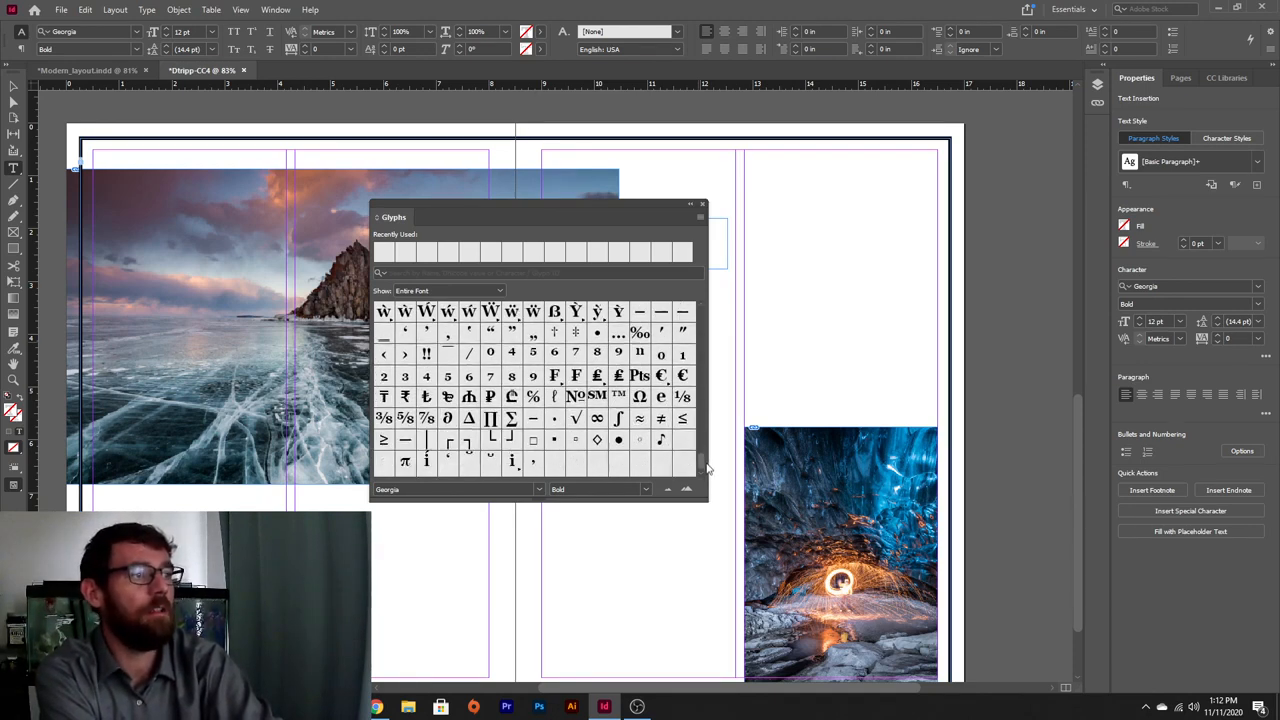
scroll(705, 462, up, 2)
scroll(705, 459, up, 1)
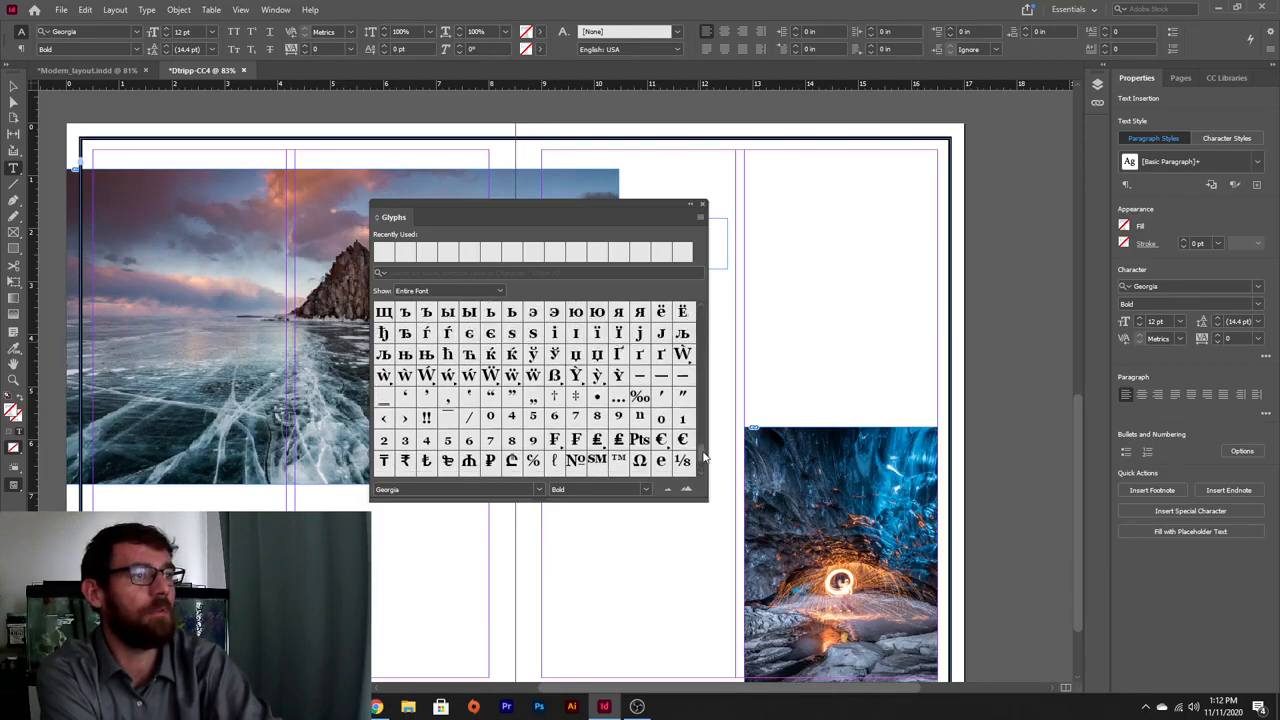
scroll(704, 450, up, 10)
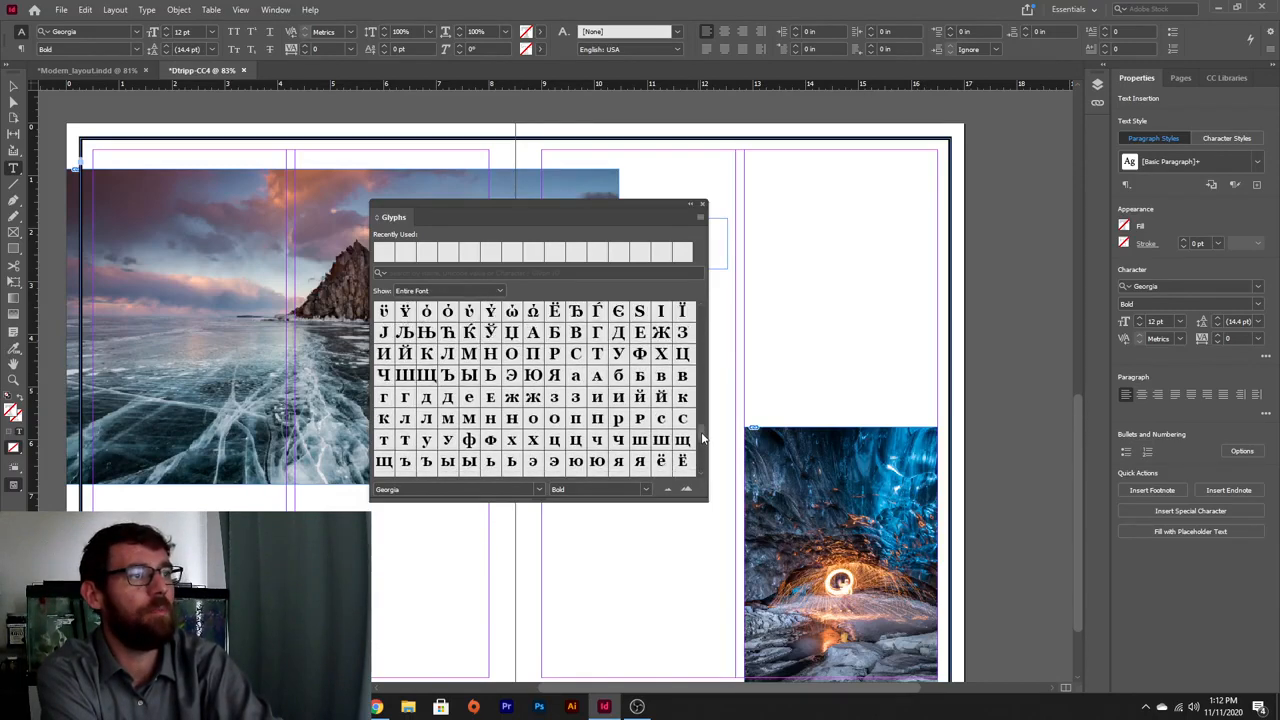
drag(702, 423, 723, 497)
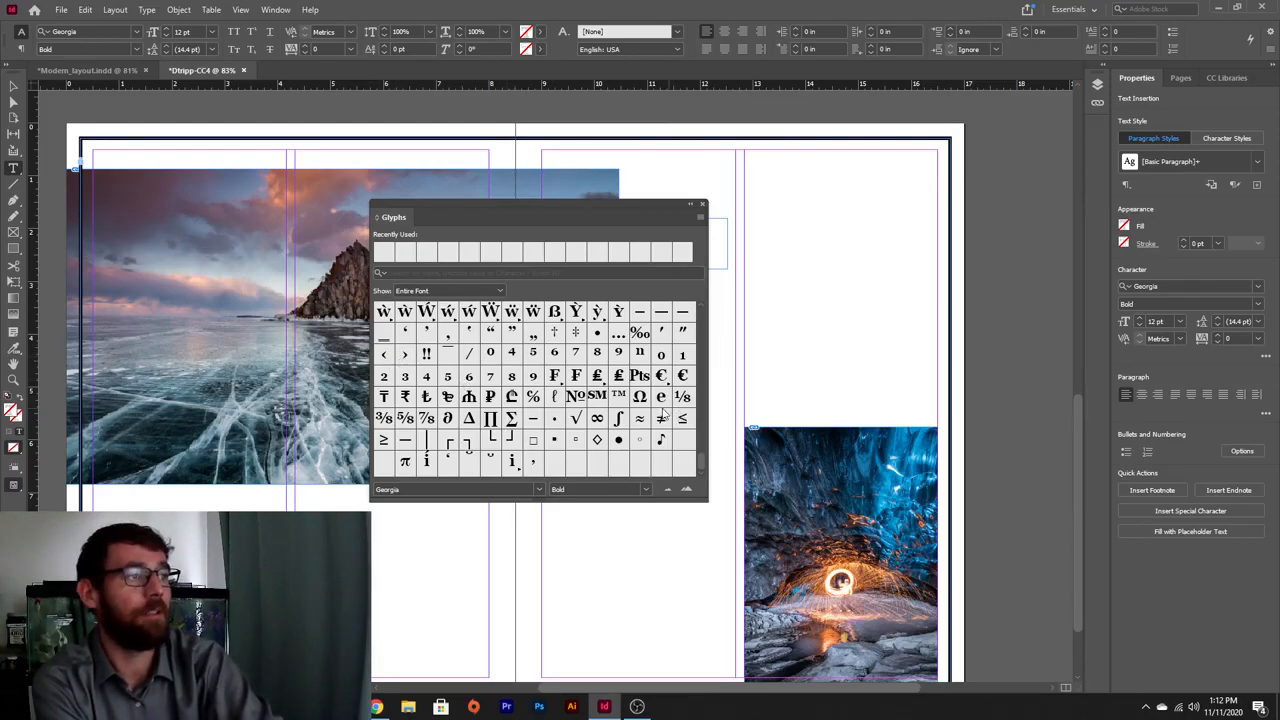
drag(703, 458, 698, 402)
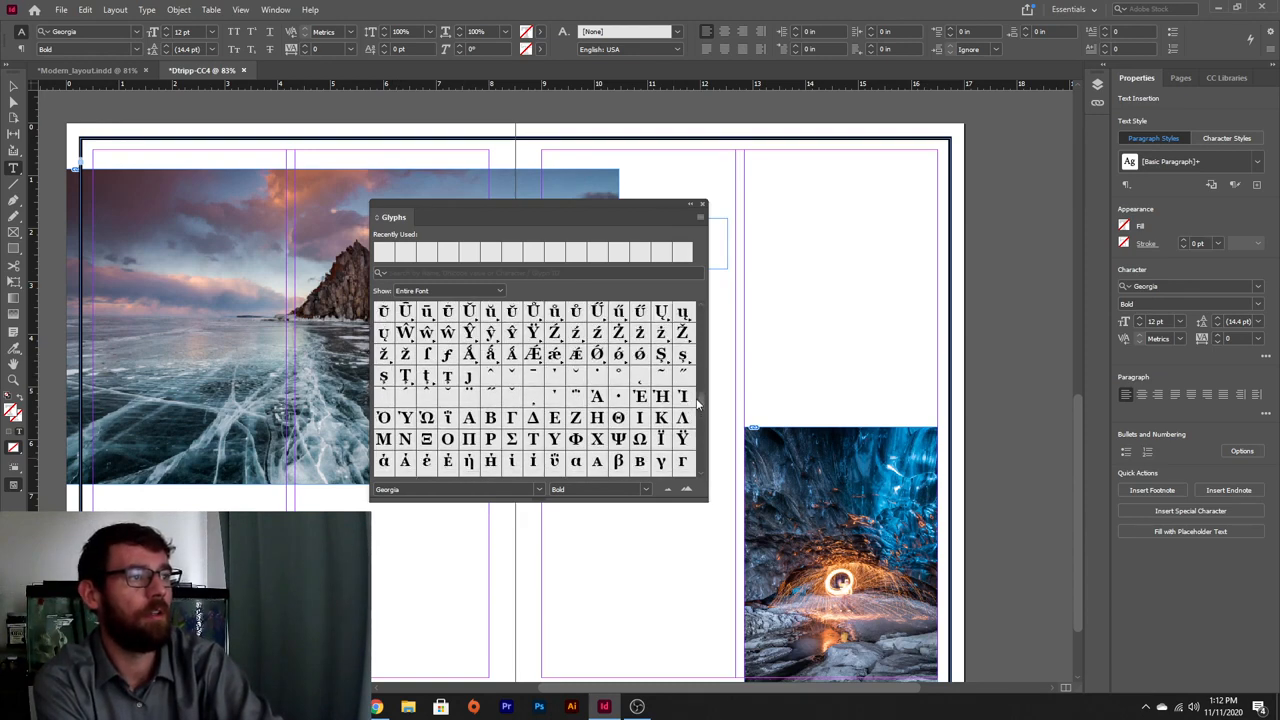
double_click(555, 379)
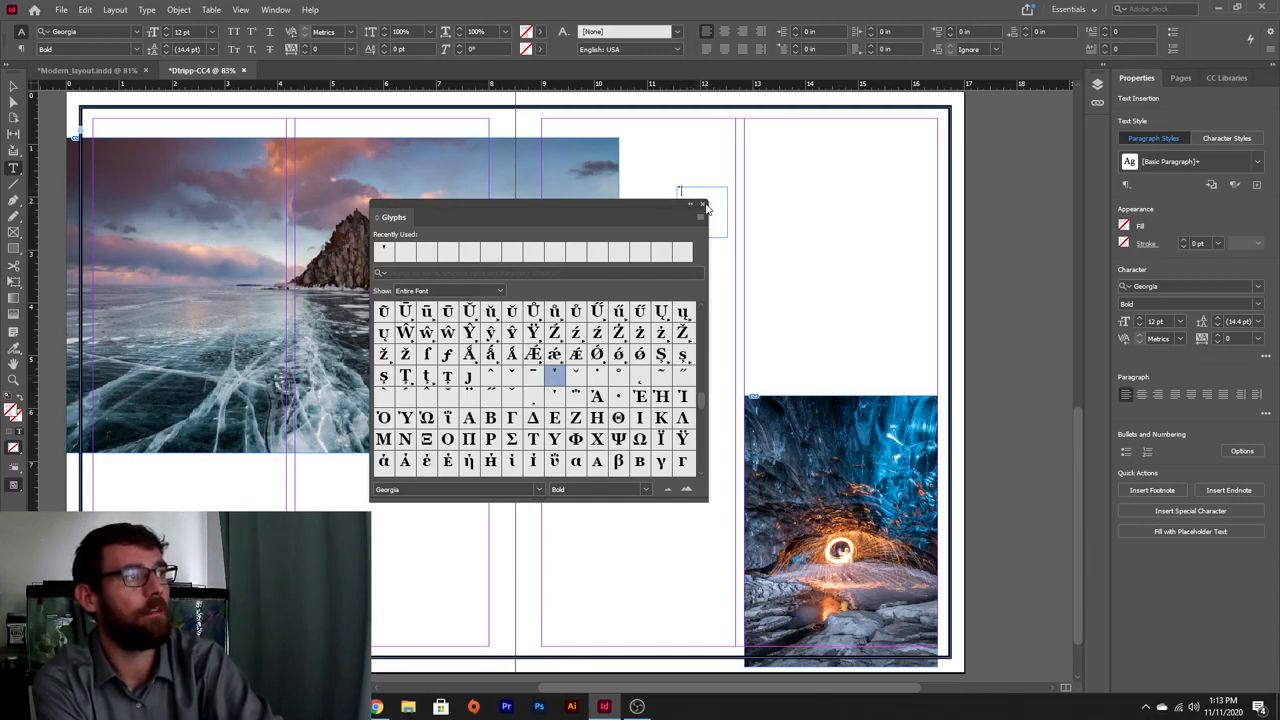
click(704, 206)
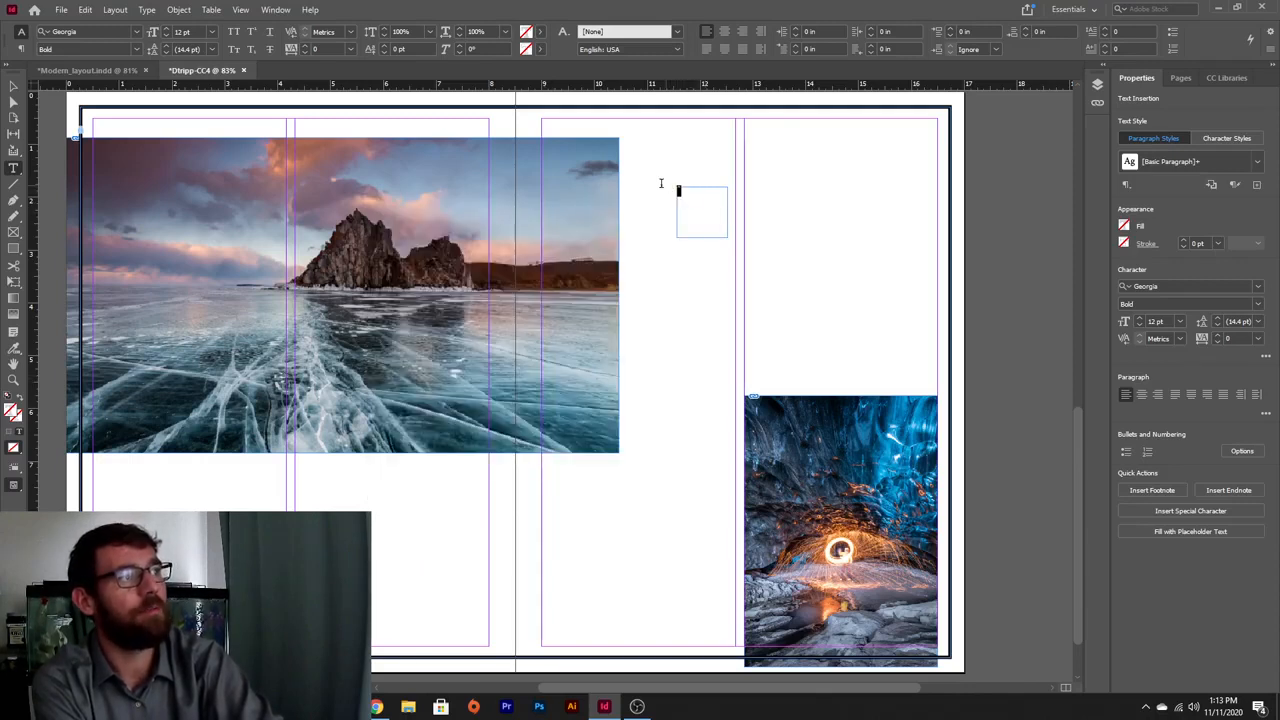
- Enlarge the inserted triangle glyph to a font size of 90 pt
drag(661, 183, 654, 192)
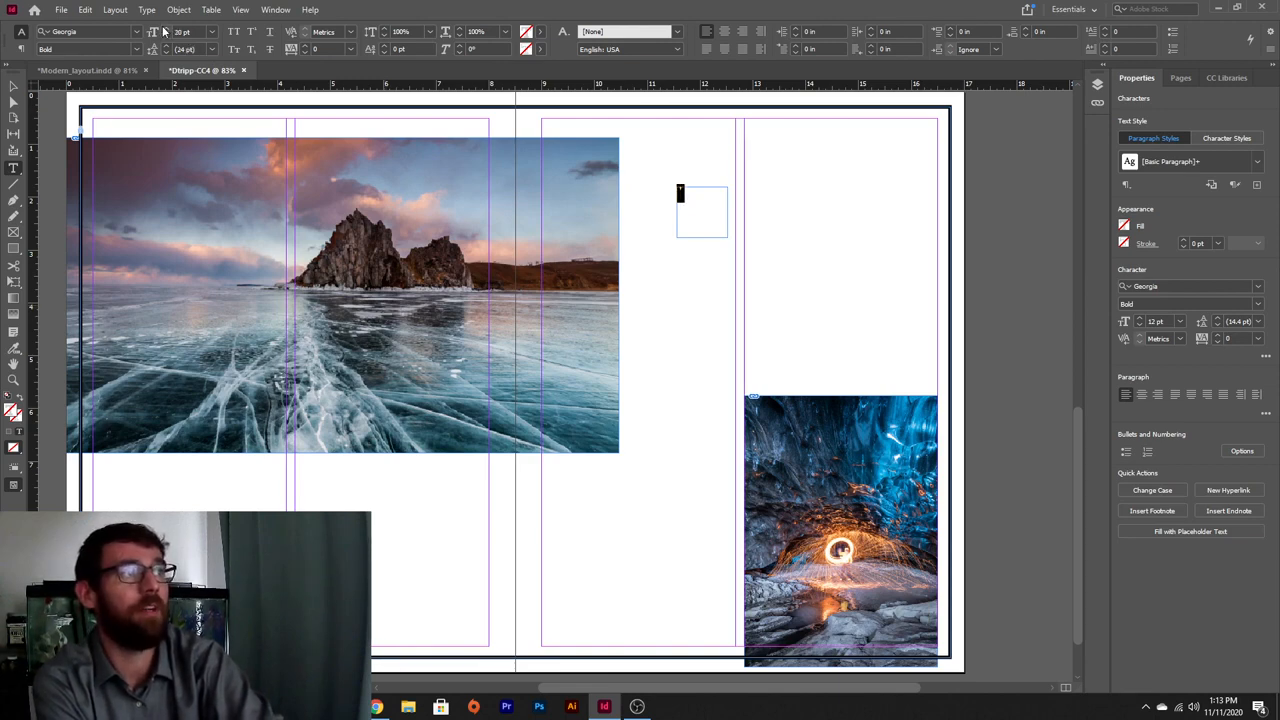
click(164, 29)
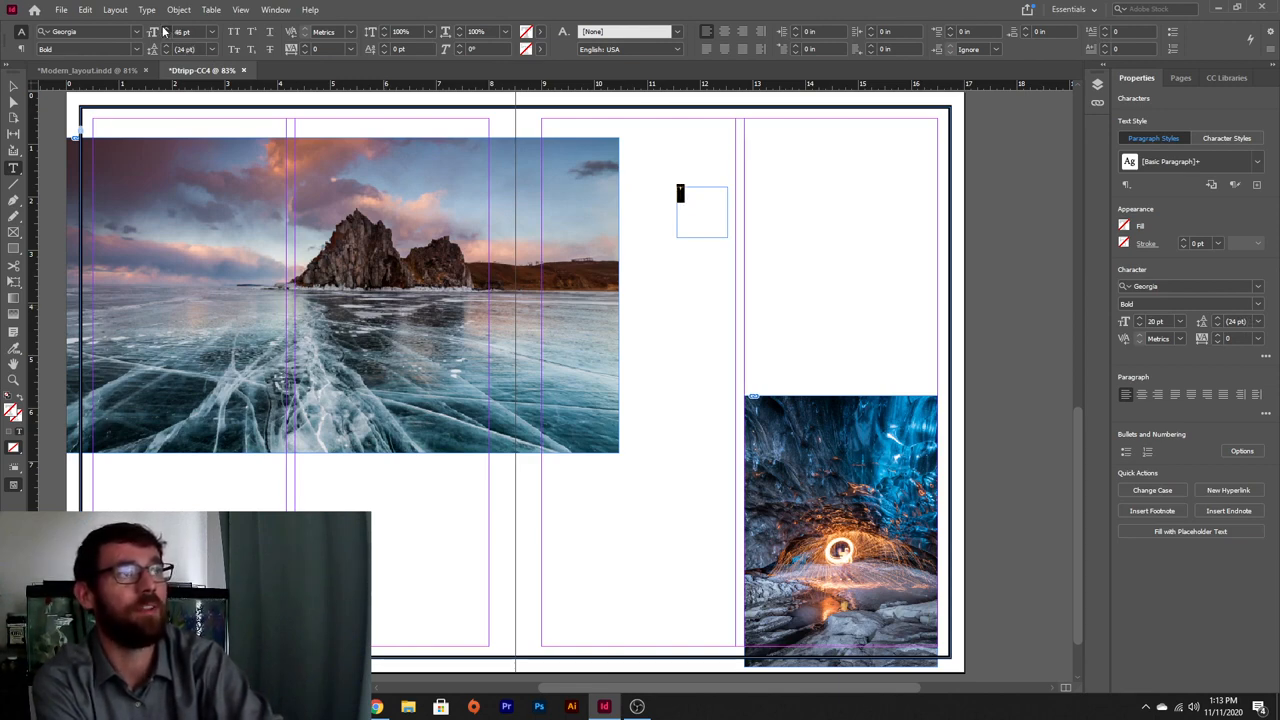
click(165, 29)
click(166, 29)
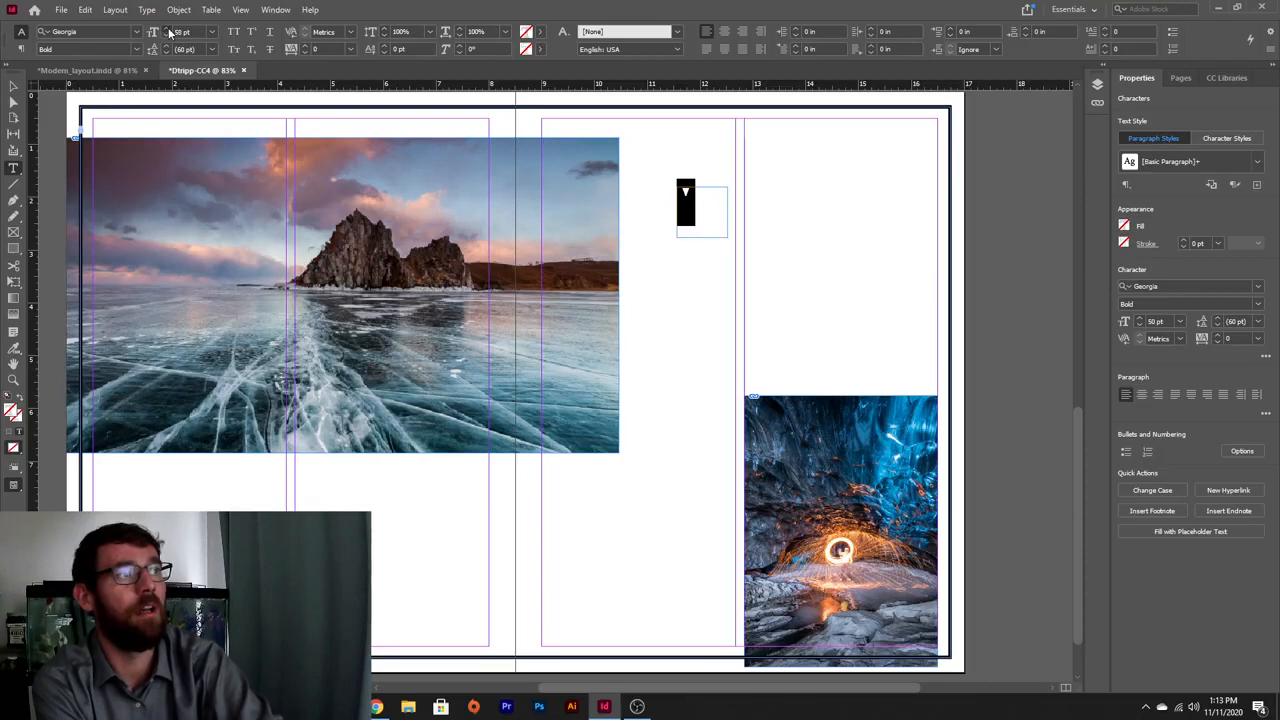
click(166, 29)
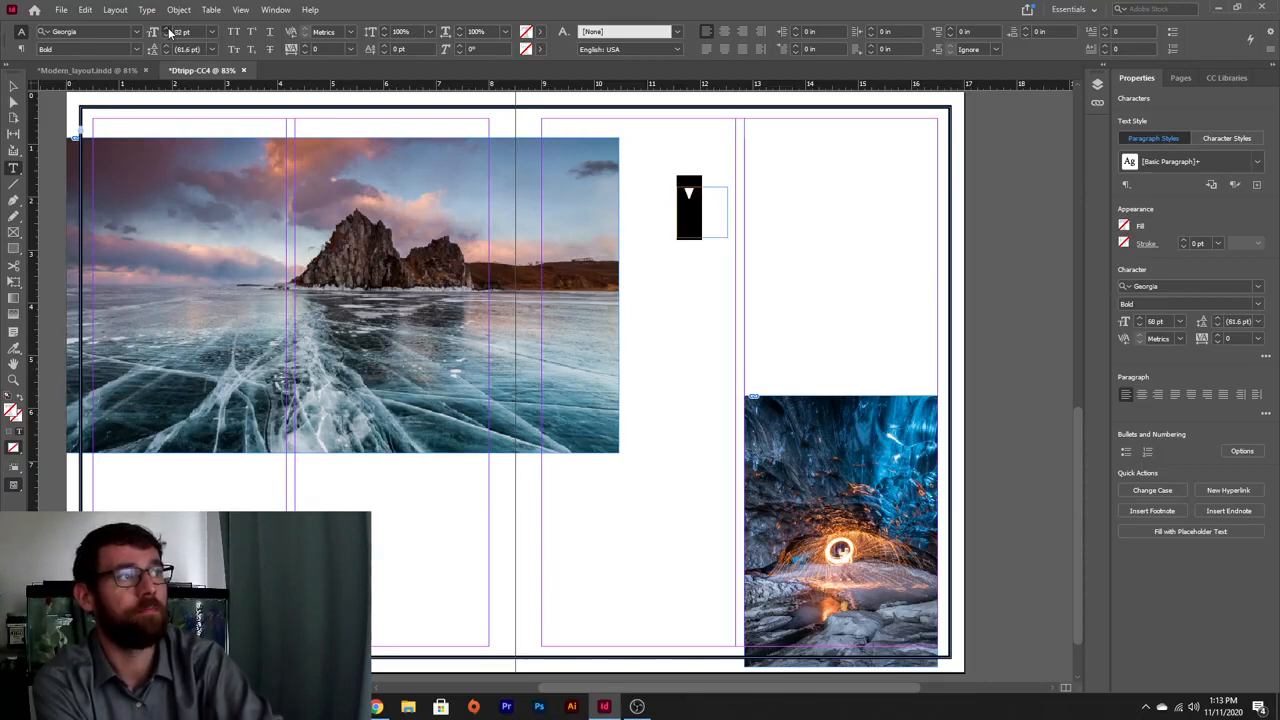
click(166, 29)
click(166, 29)
click(166, 29)
click(13, 87)
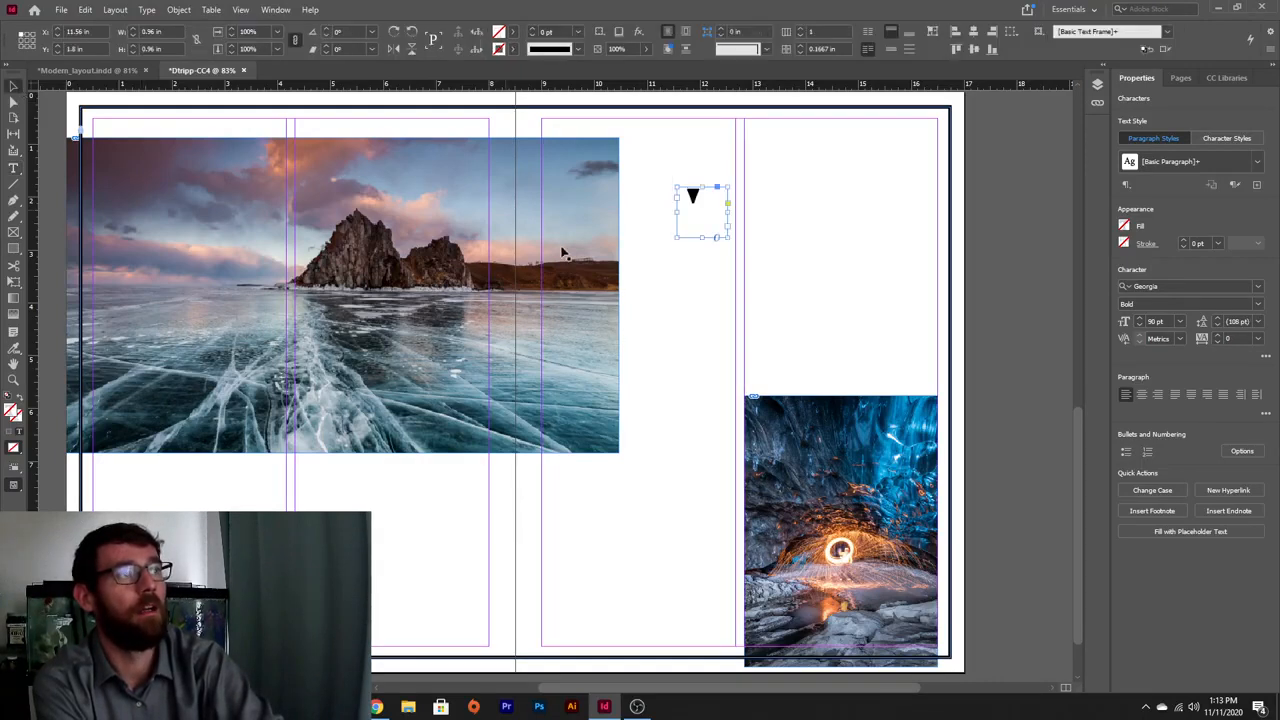
- Narrow the triangle's text frame to about 0.63 in and place it at the ice cave image's upper-left corner, with the triangle just above the image
click(688, 288)
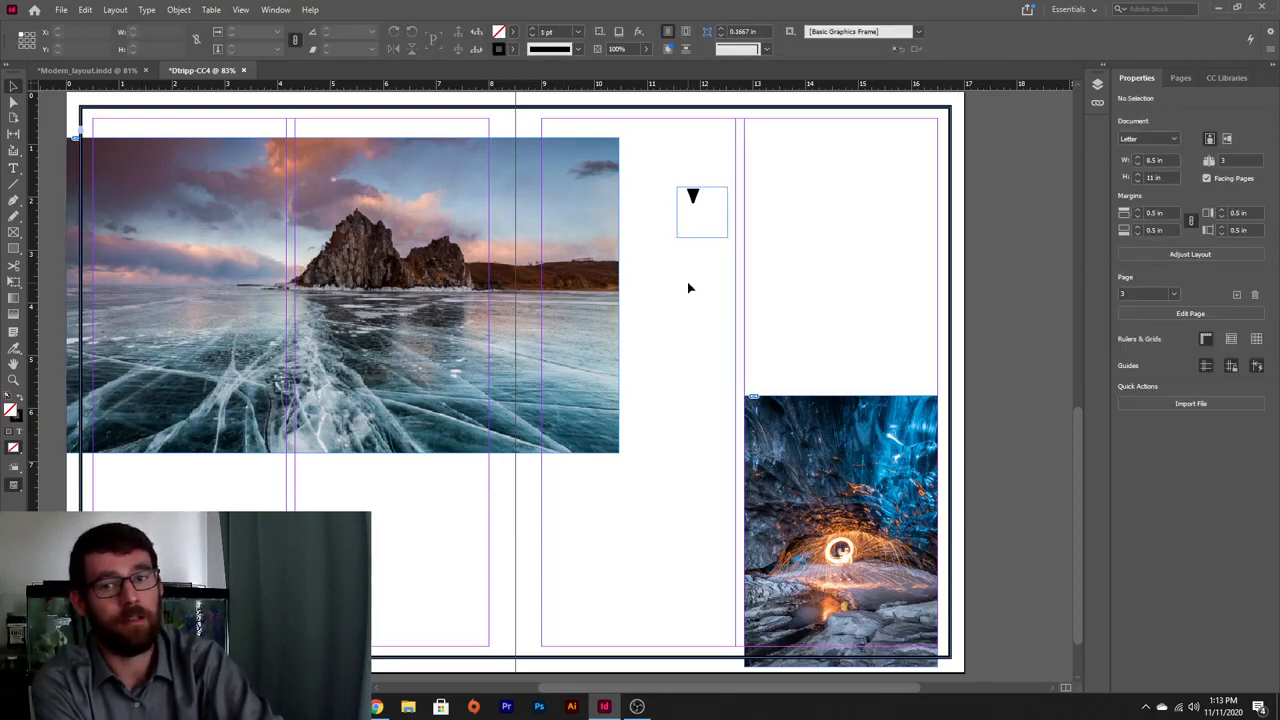
click(710, 224)
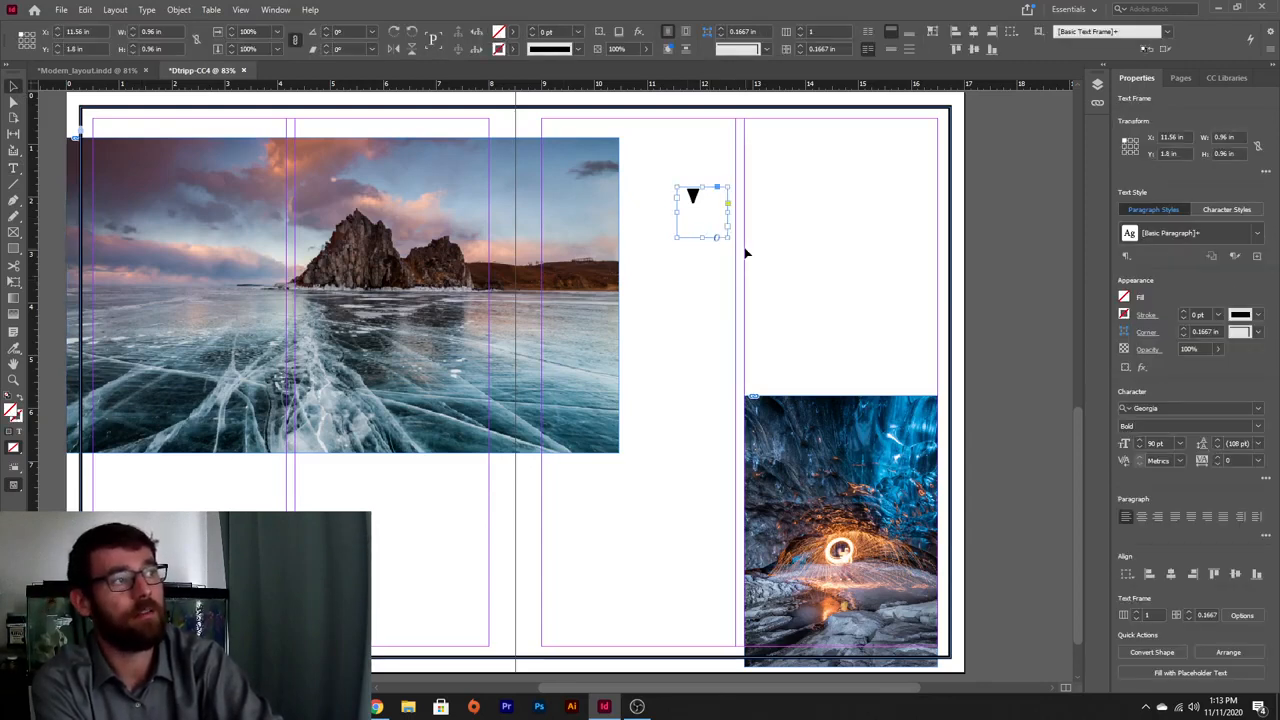
drag(690, 198, 760, 381)
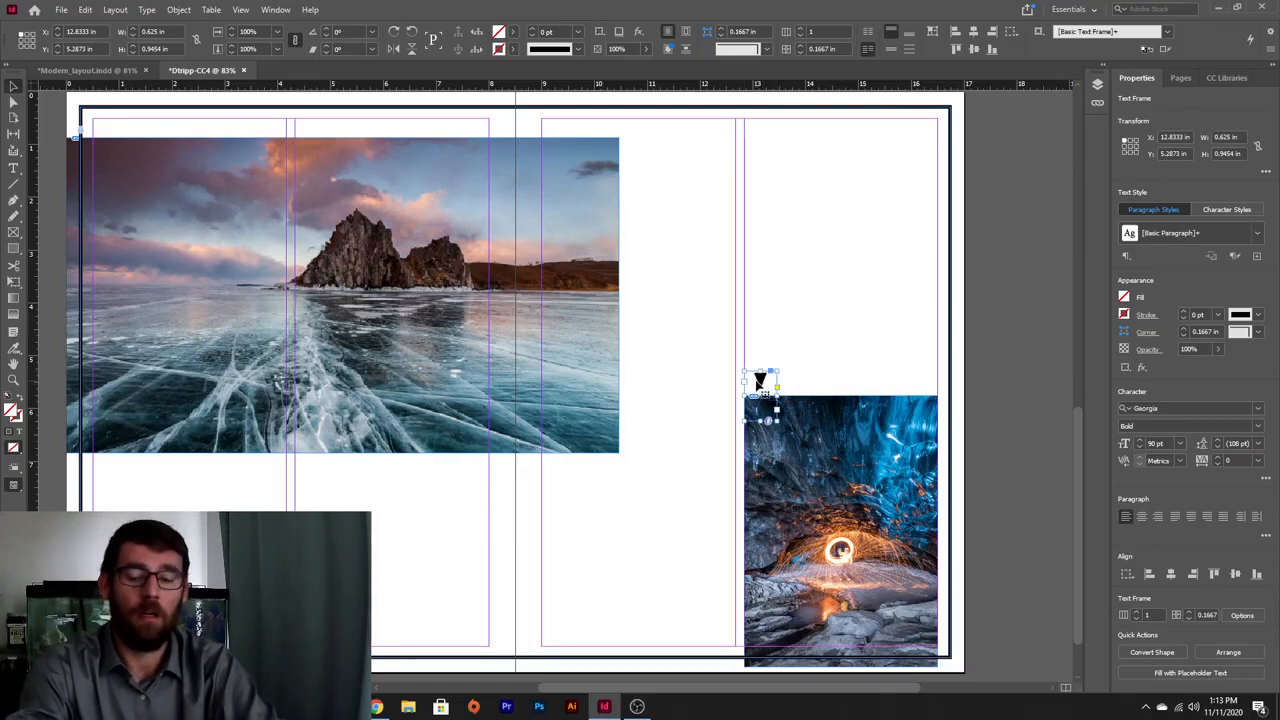
- Duplicate the triangle frame, rotate the copy 180°, and place it at the left page edge below the lake image, following the Modern_layout reference
drag(760, 381, 38, 524)
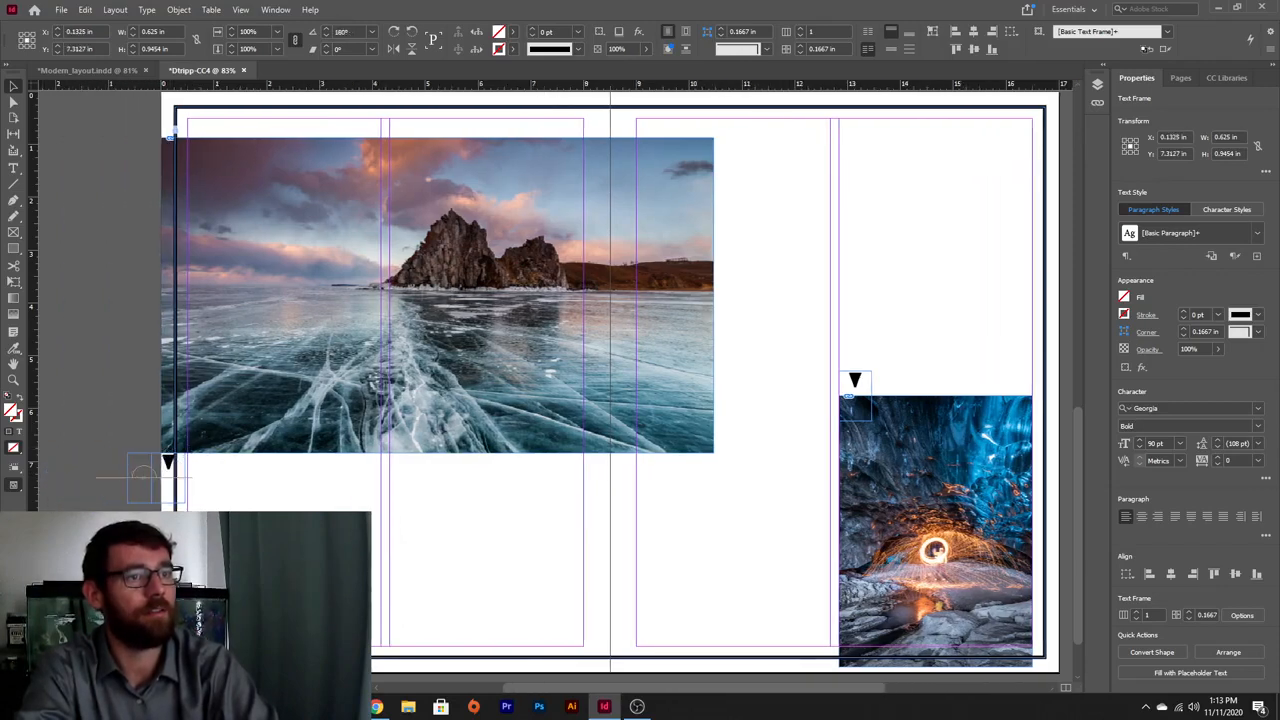
click(88, 70)
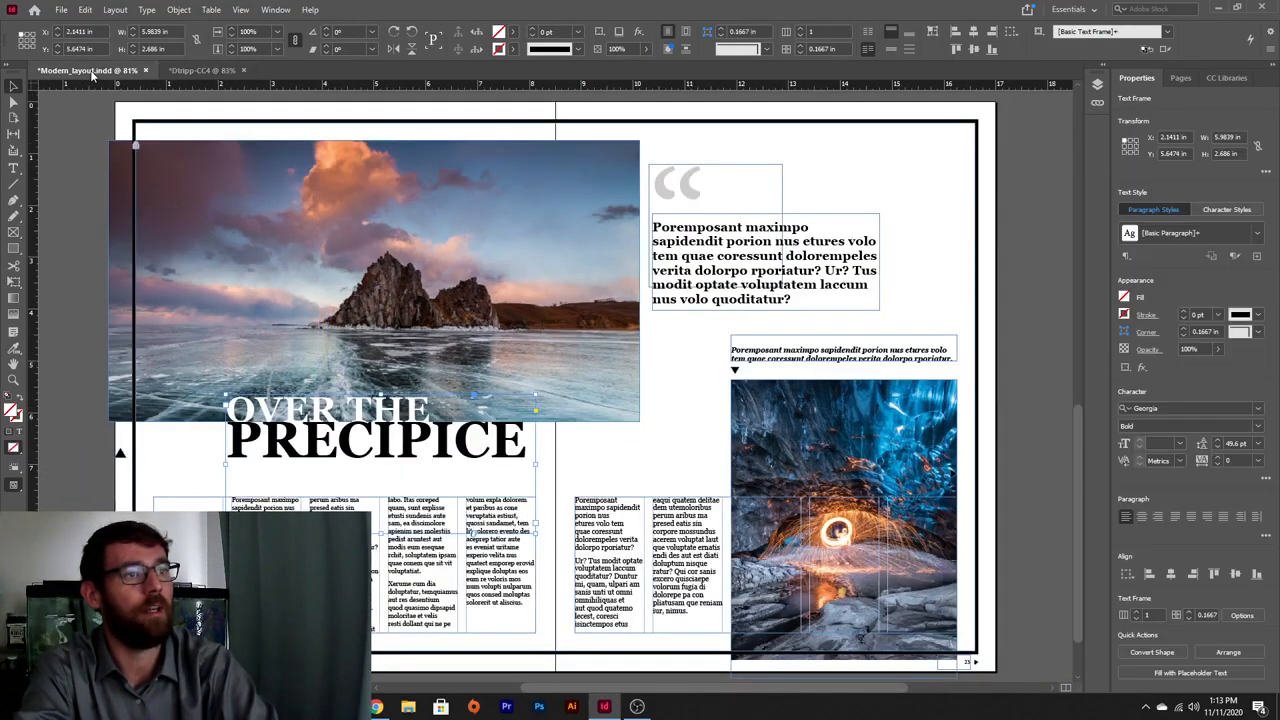
click(200, 70)
- Reduce the upward-pointing triangle below the lake image to a font size of 50 pt
double_click(193, 494)
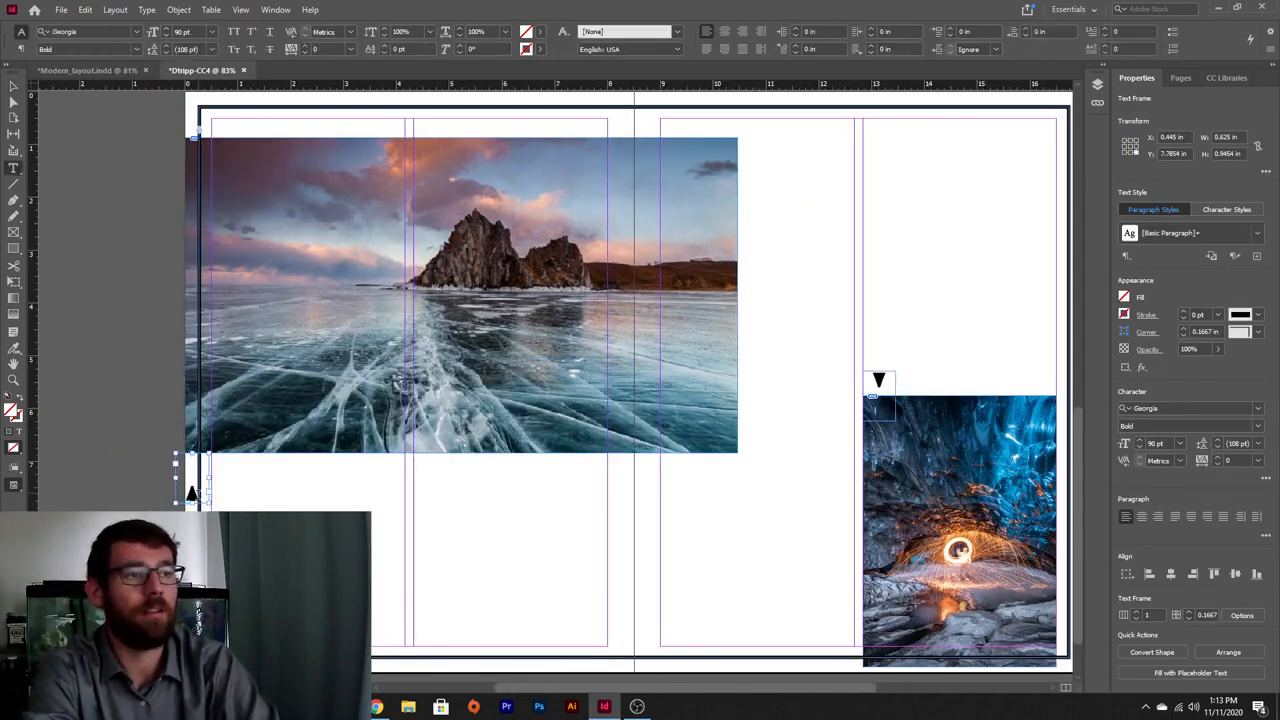
key(ctrl+a)
click(166, 36)
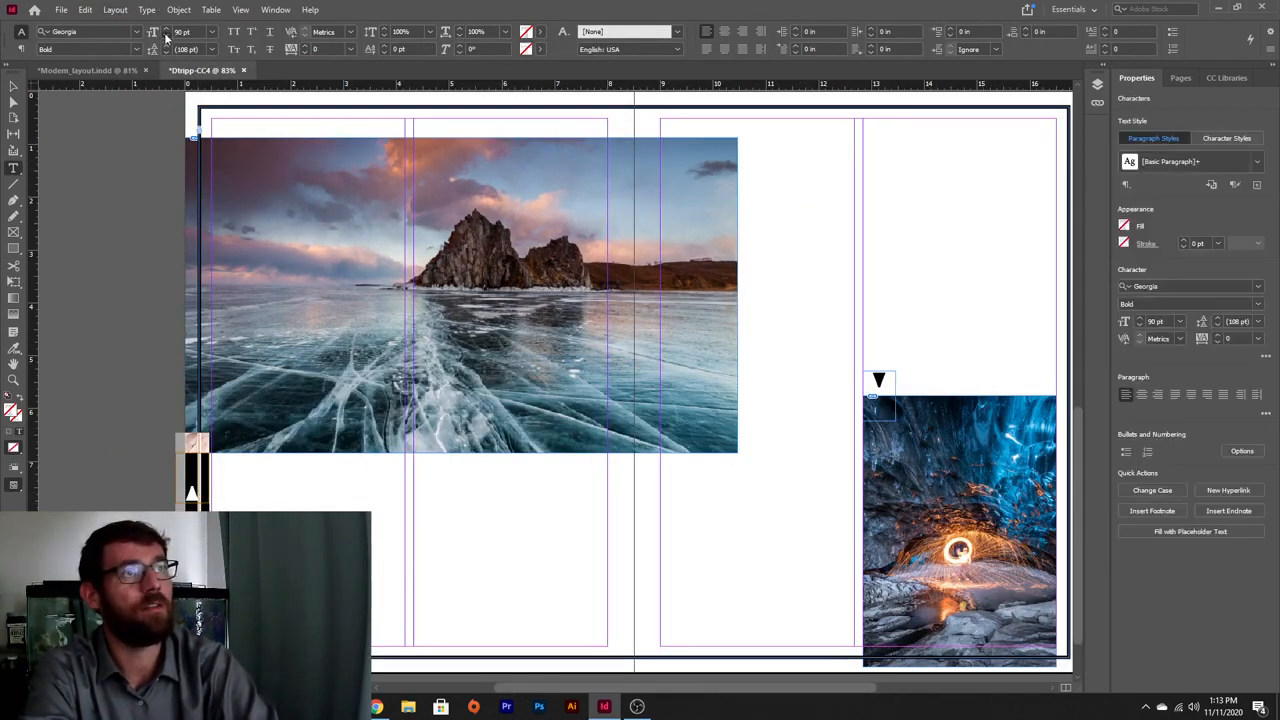
click(166, 36)
click(166, 36)
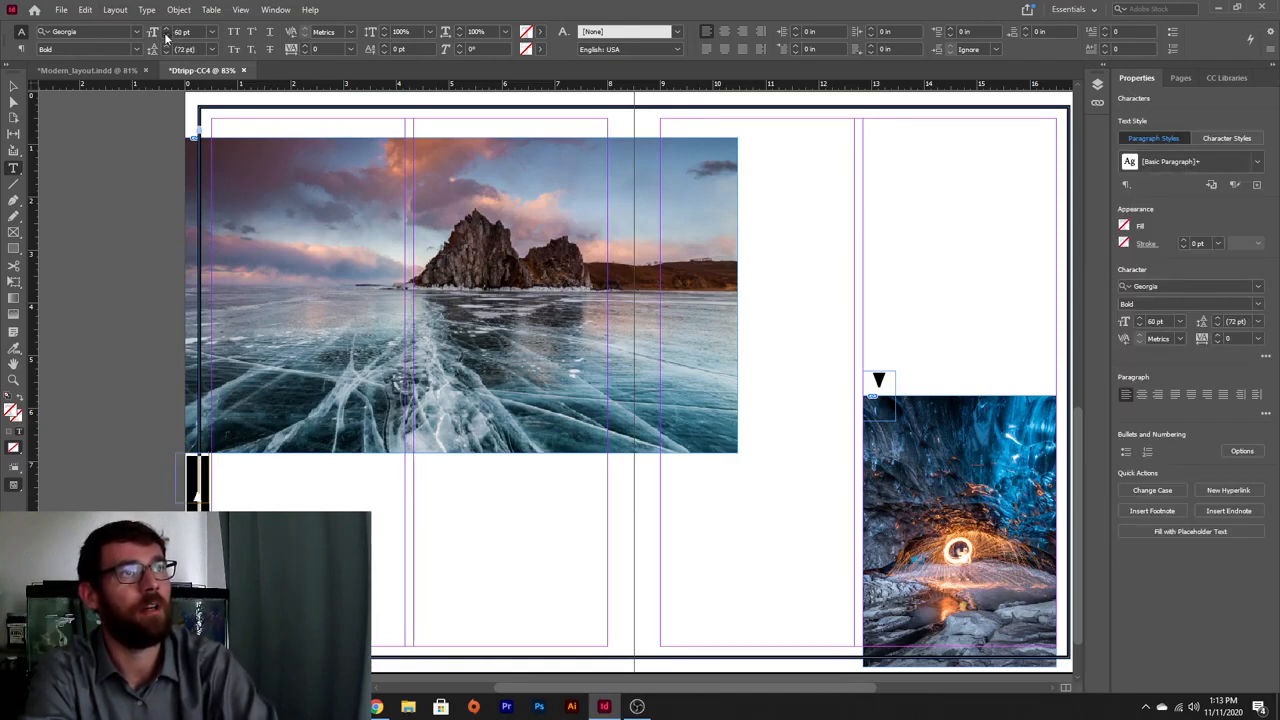
click(166, 36)
click(166, 36)
click(166, 36)
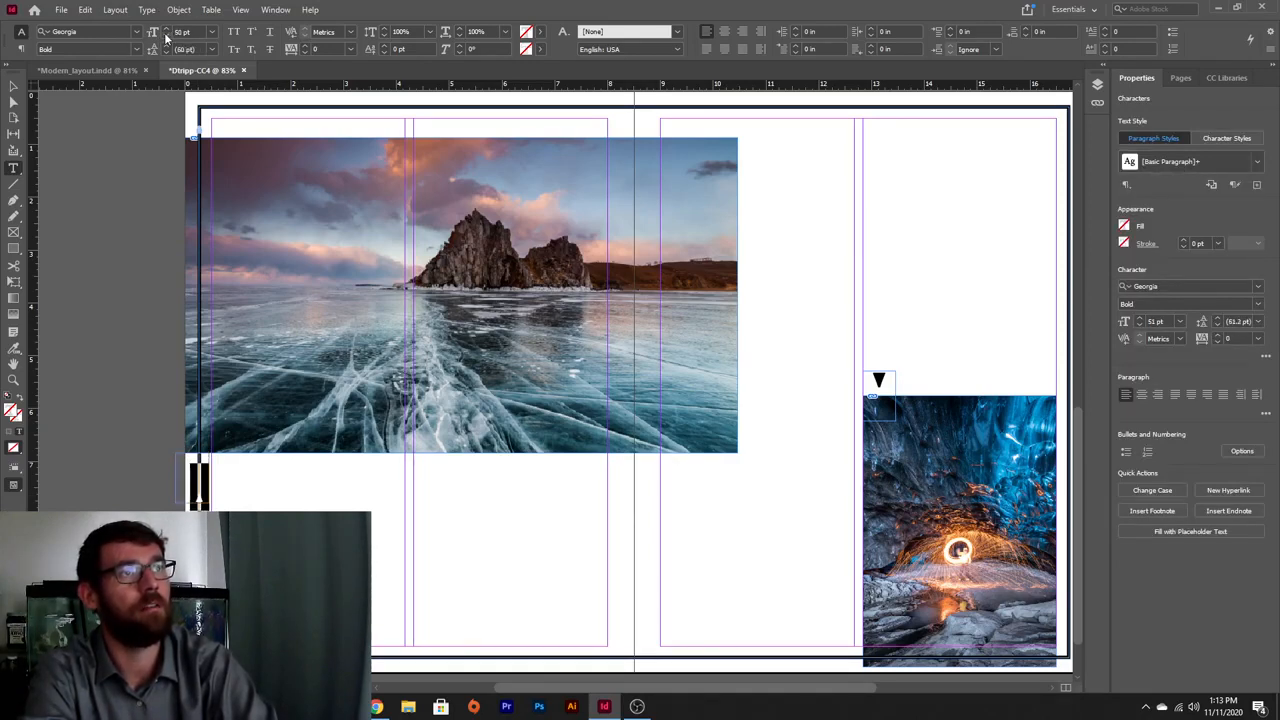
key(Escape)
click(290, 482)
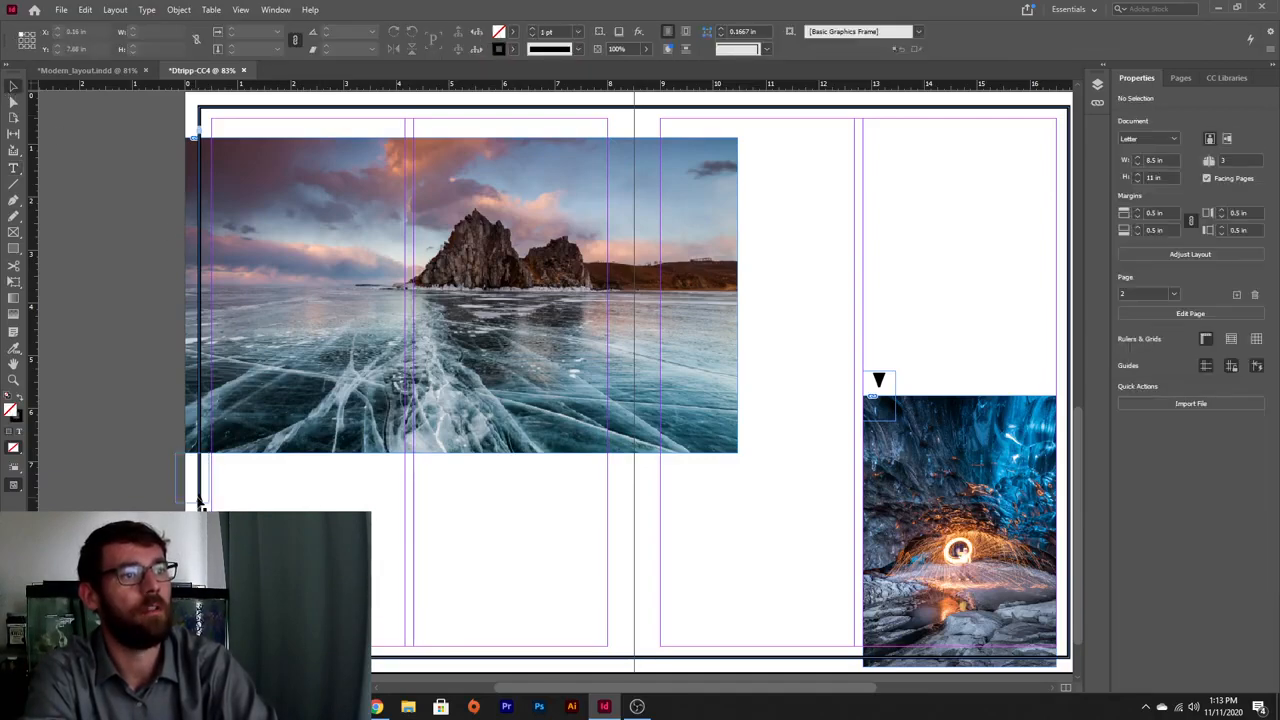
- Move the small triangle's frame closer to the left page edge and shrink the frame to fit the glyph
drag(203, 500, 190, 480)
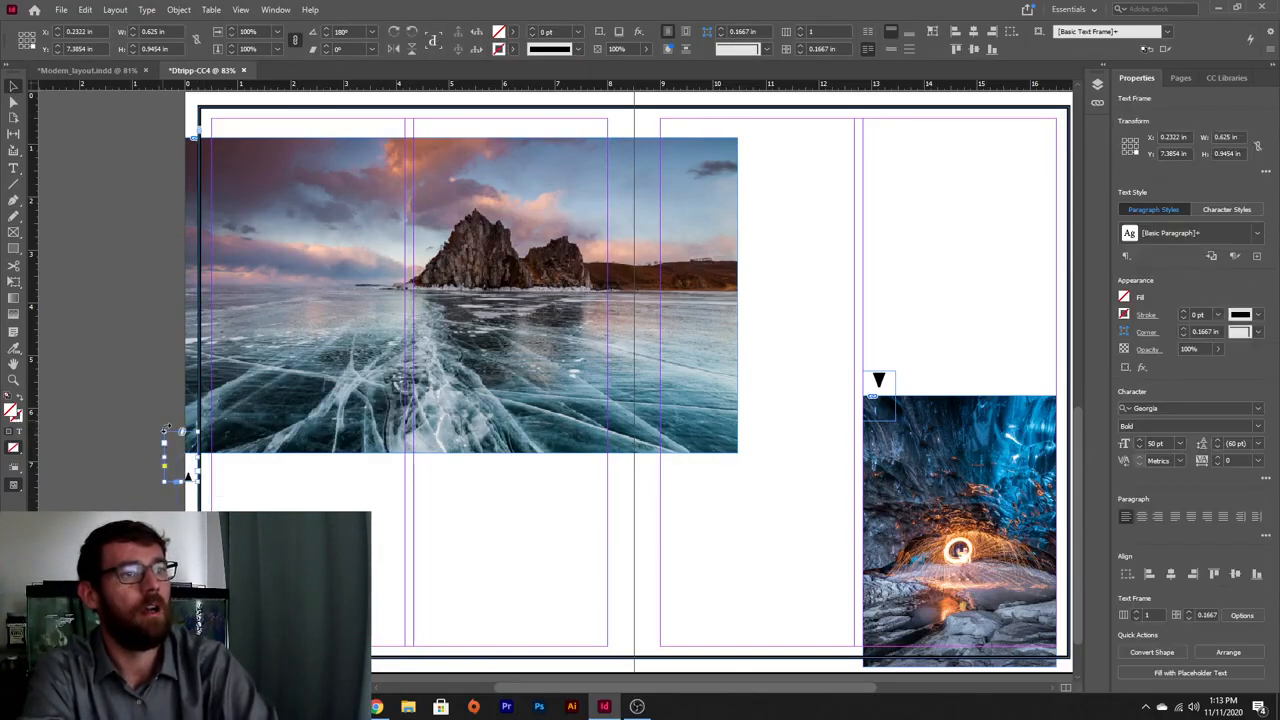
double_click(188, 478)
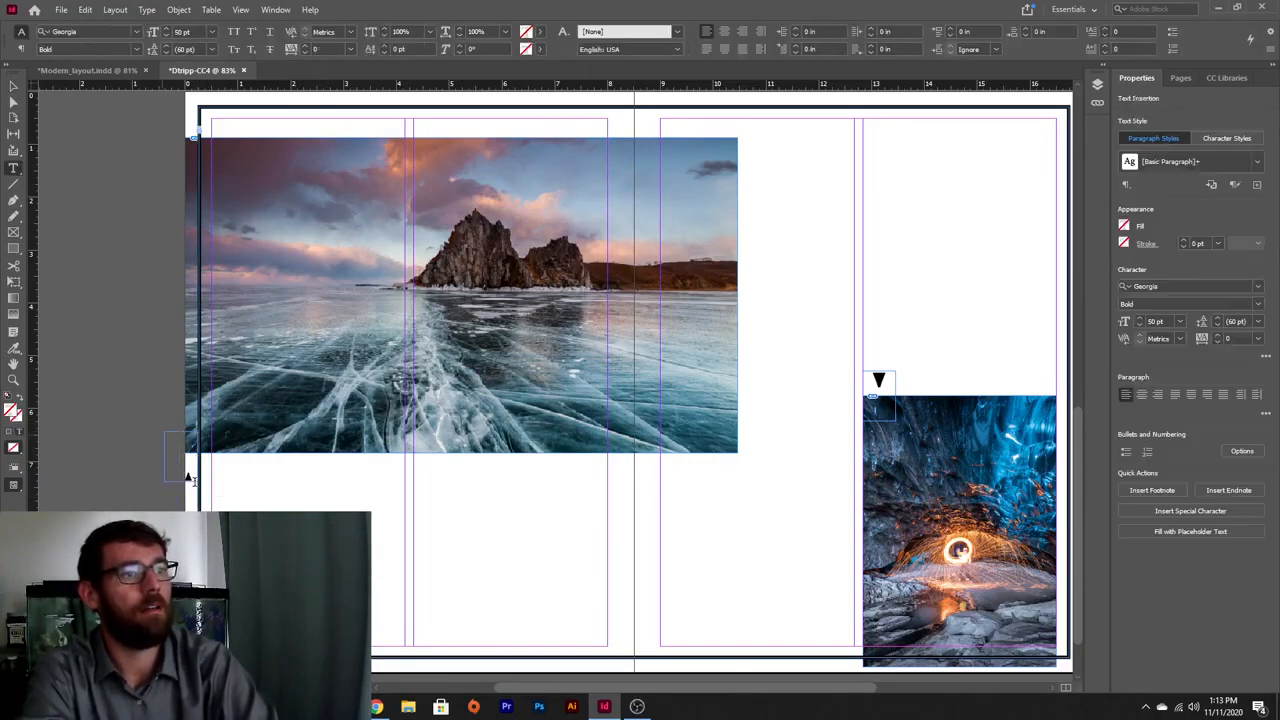
key(Escape)
double_click(165, 432)
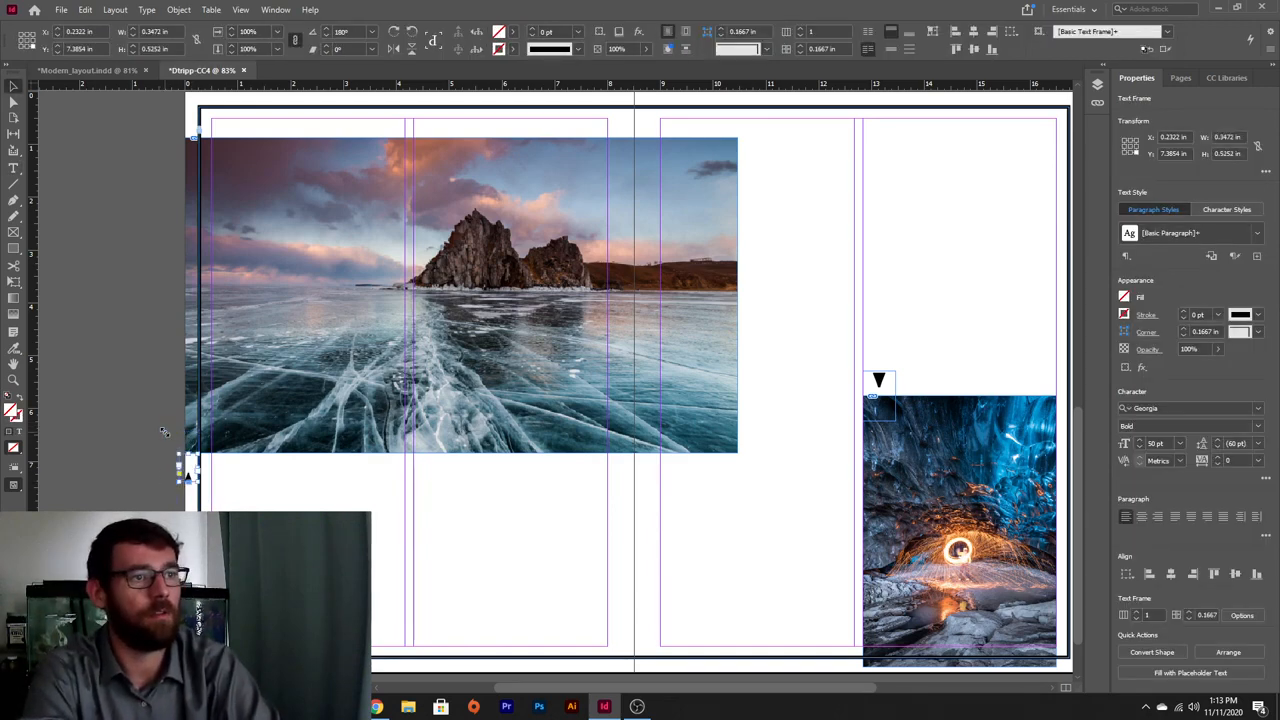
- Fine-tune the small triangle's position so it sits just under the lake image, between the page edge and the border line
drag(189, 478, 189, 473)
key(Right)
key(Right)
key(Right)
key(Right)
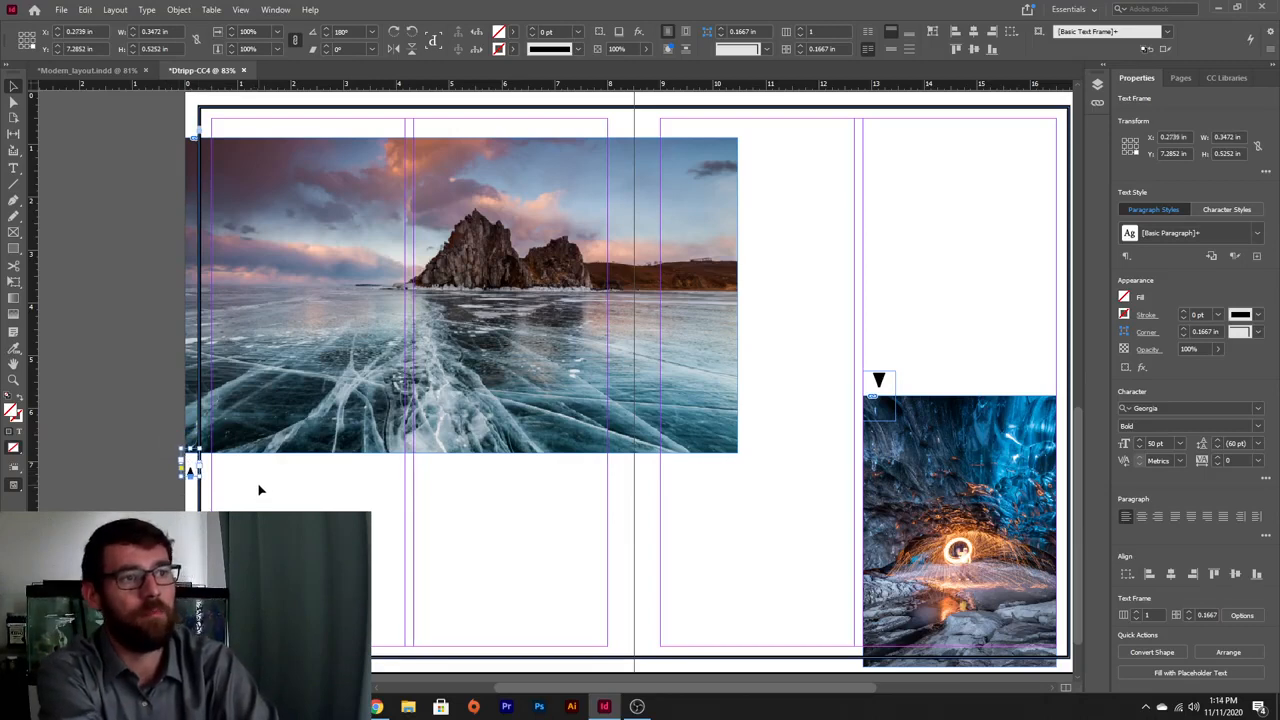
key(Up)
key(Up)
key(Up)
key(Up)
key(Up)
click(237, 496)
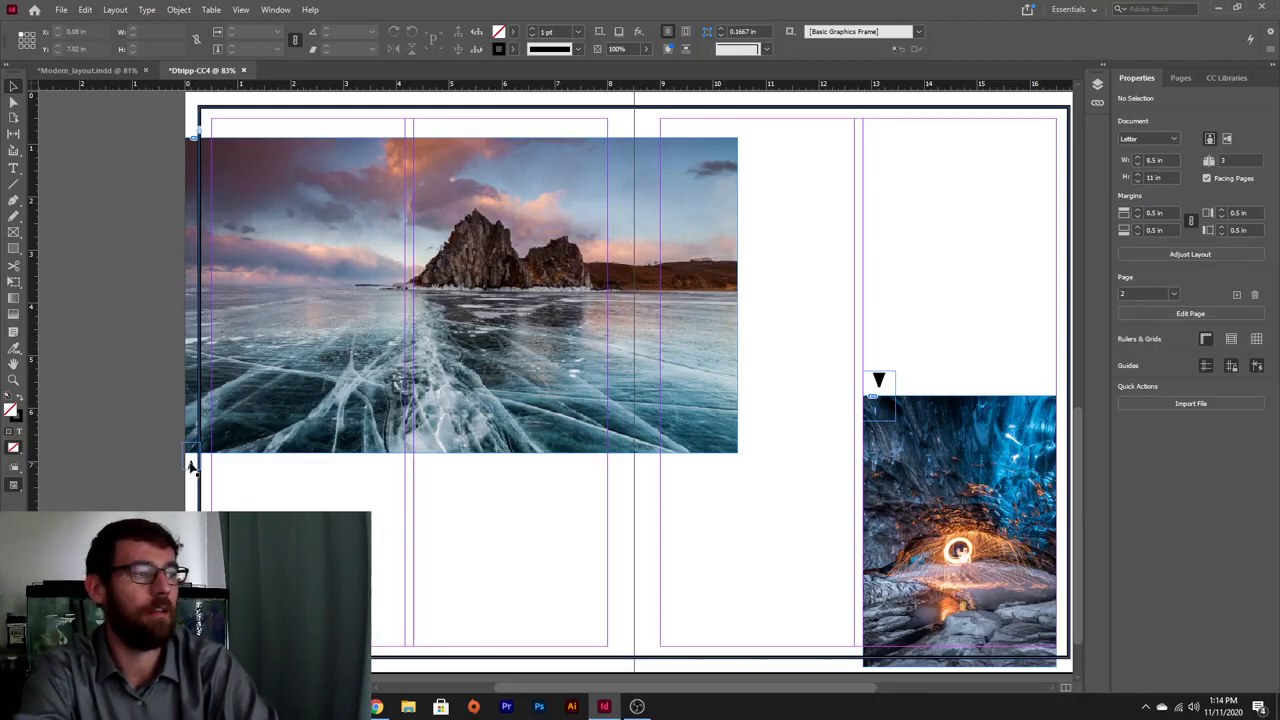
- Shorten the ice cave image's frame from its lower edge to a height of about 5.04 in
drag(967, 577, 967, 577)
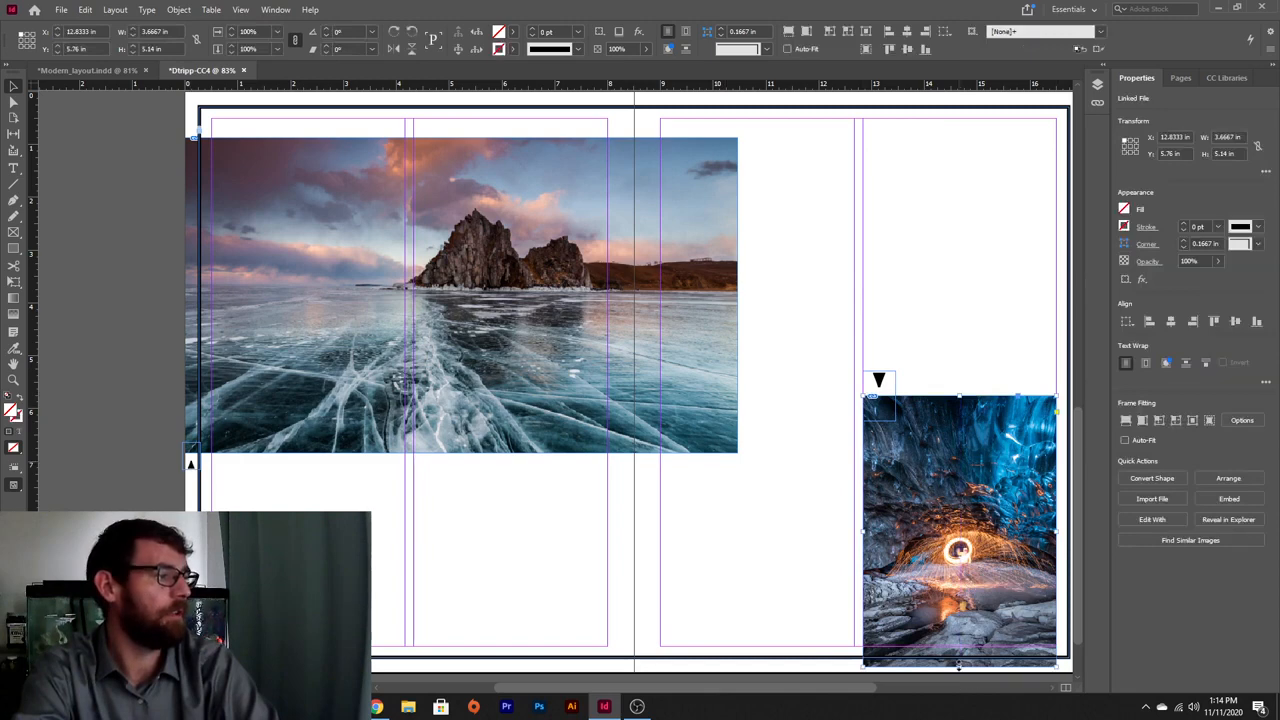
drag(959, 667, 958, 661)
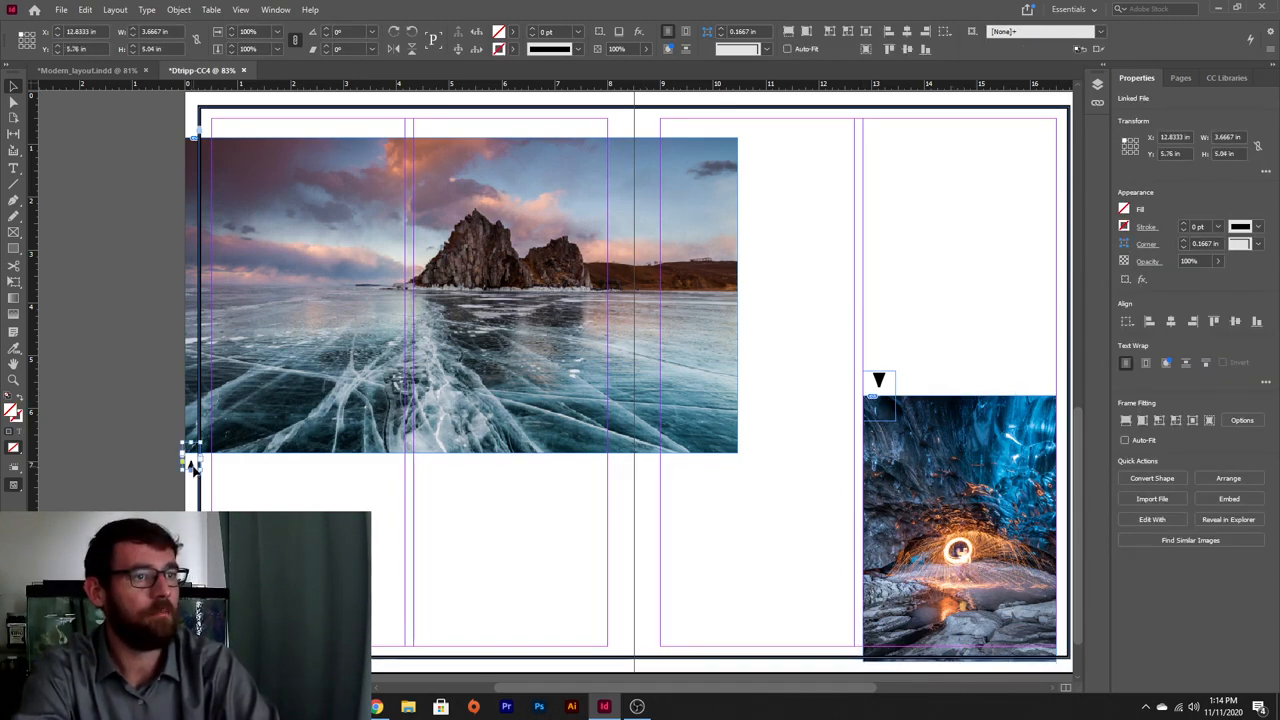
- Duplicate the small triangle, rotate the copy to -90° so it points left, and place it at the left page's lower outer corner
click(191, 466)
mouse_move(200, 661)
mouse_down()
mouse_move(208, 641)
mouse_move(186, 661)
mouse_up()
key(Down)
key(Down)
key(Down)
key(Down)
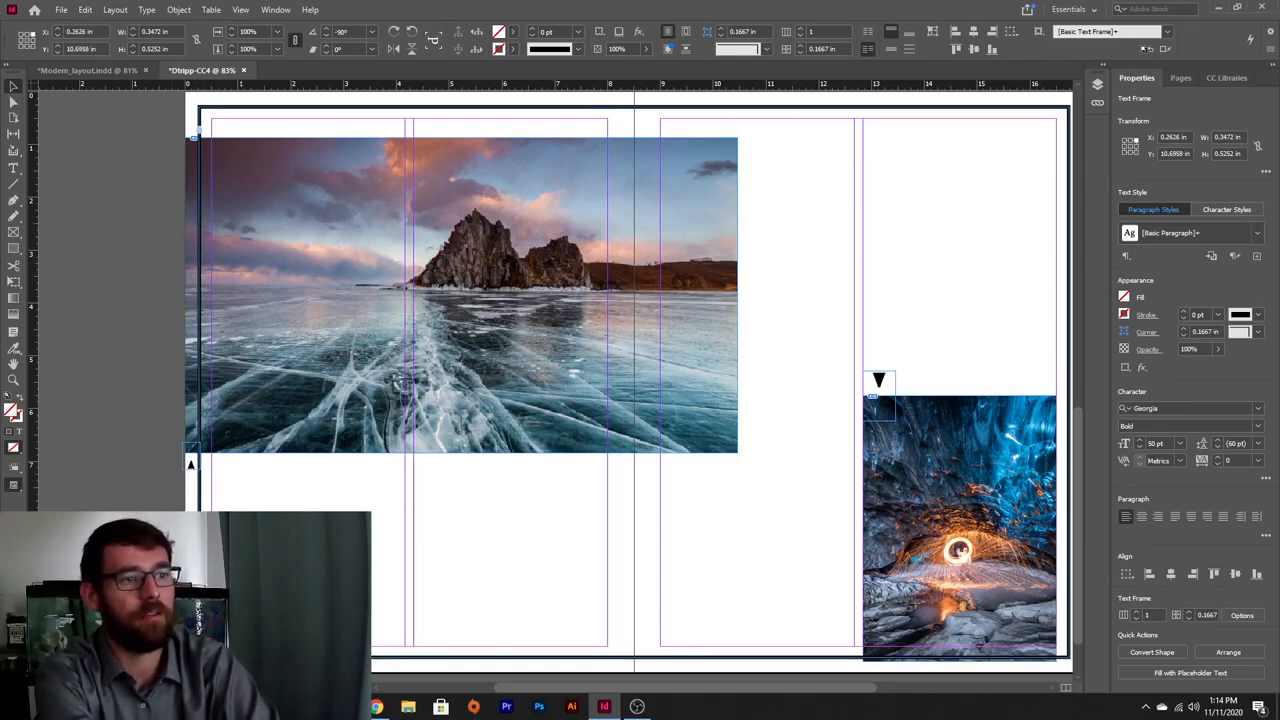
key(Down)
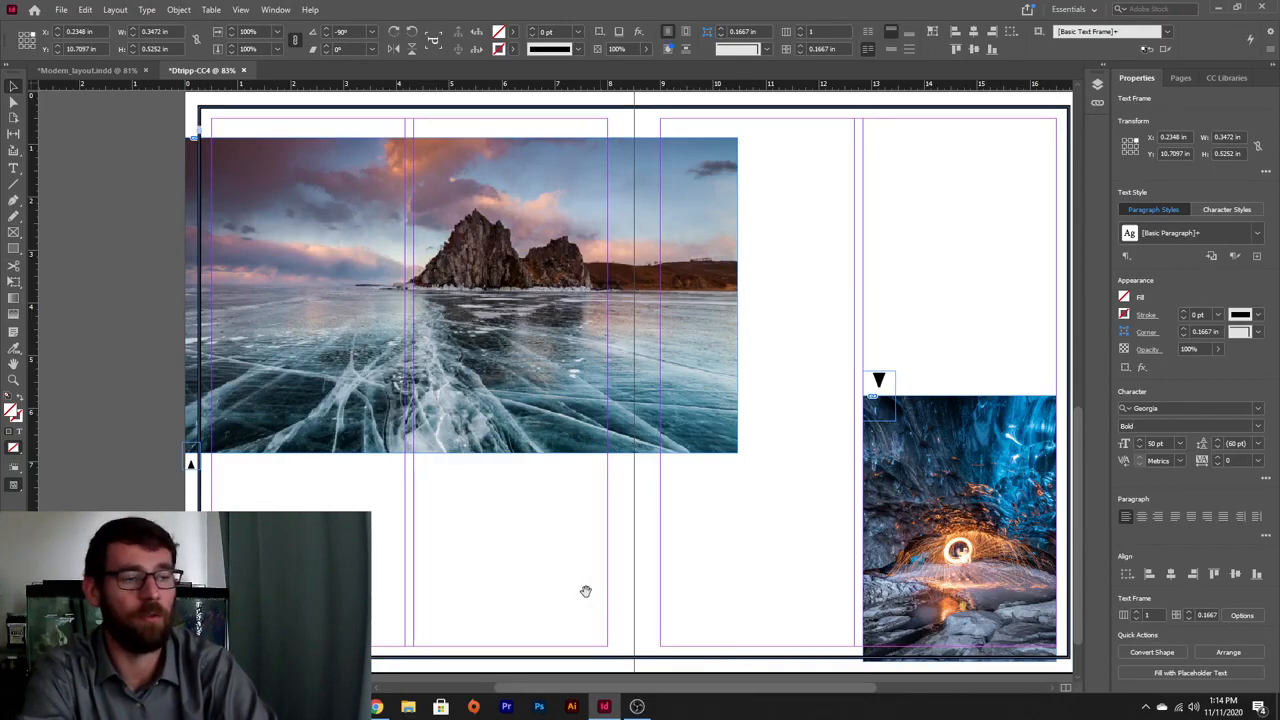
- Paste another small triangle, rotate it to 90° so it points right, and place it at the right page's lower outer corner
drag(358, 572, 801, 408)
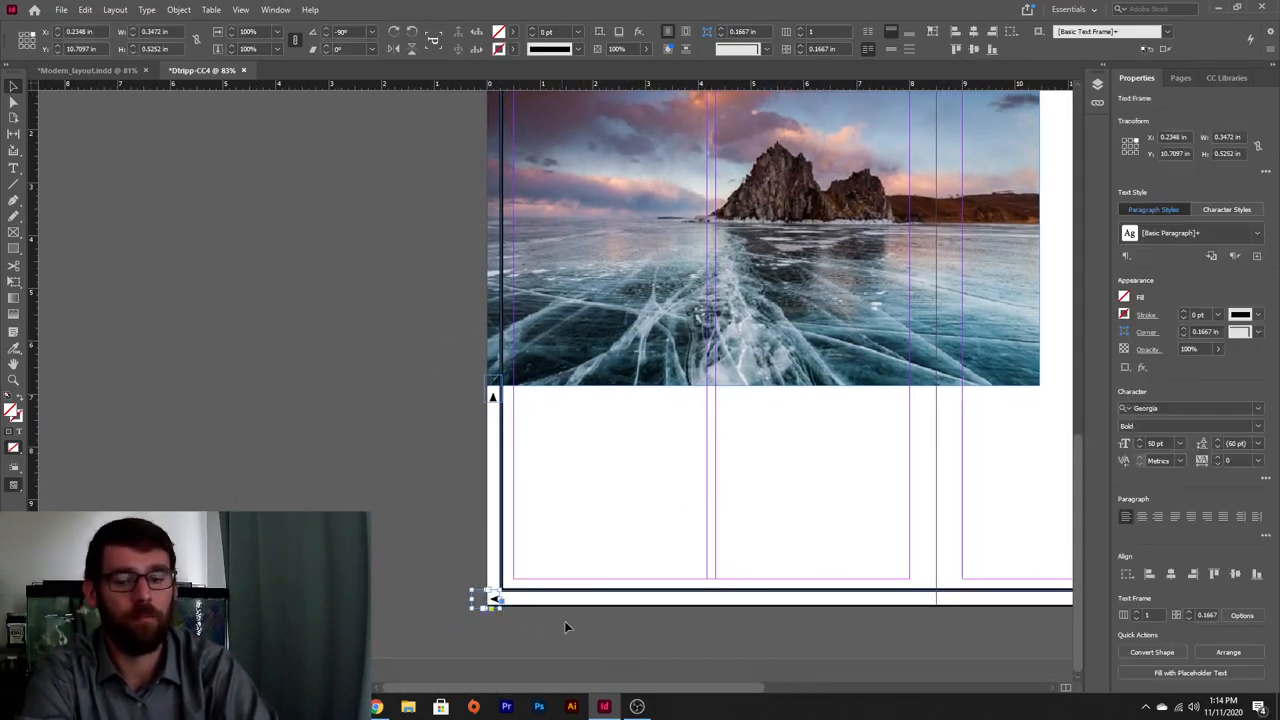
scroll(840, 588, right, 5)
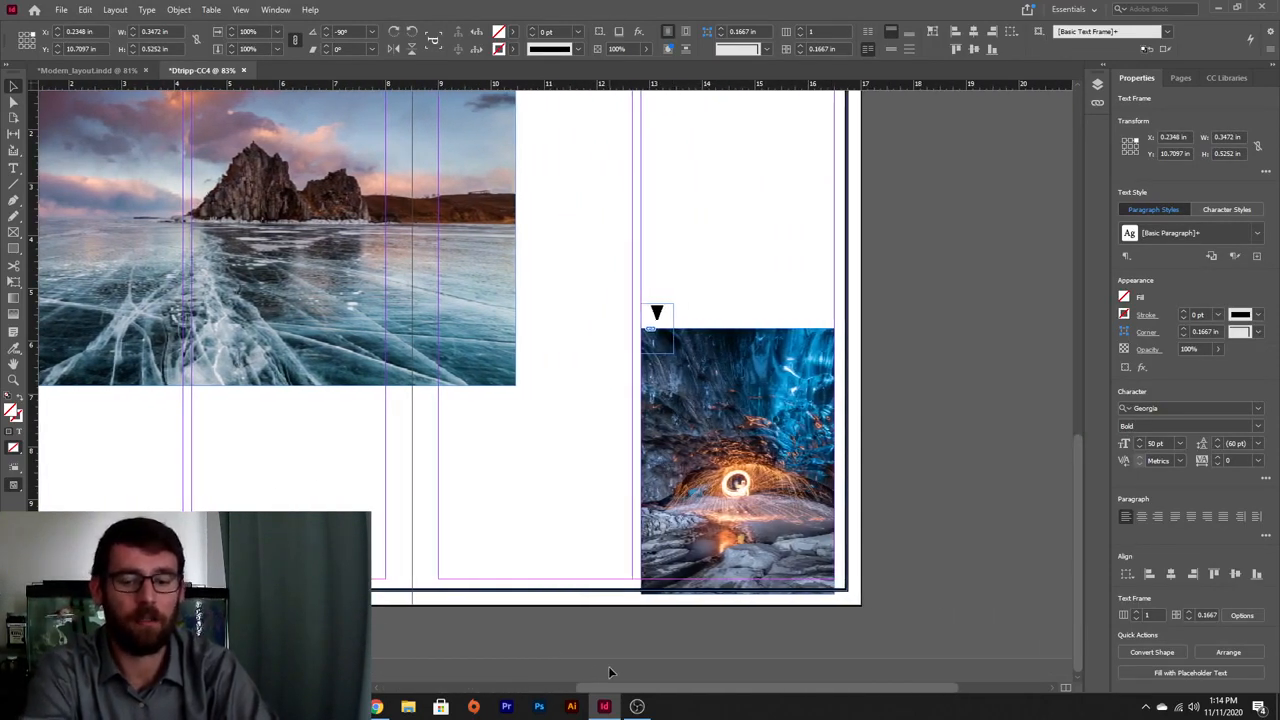
key(ctrl+v)
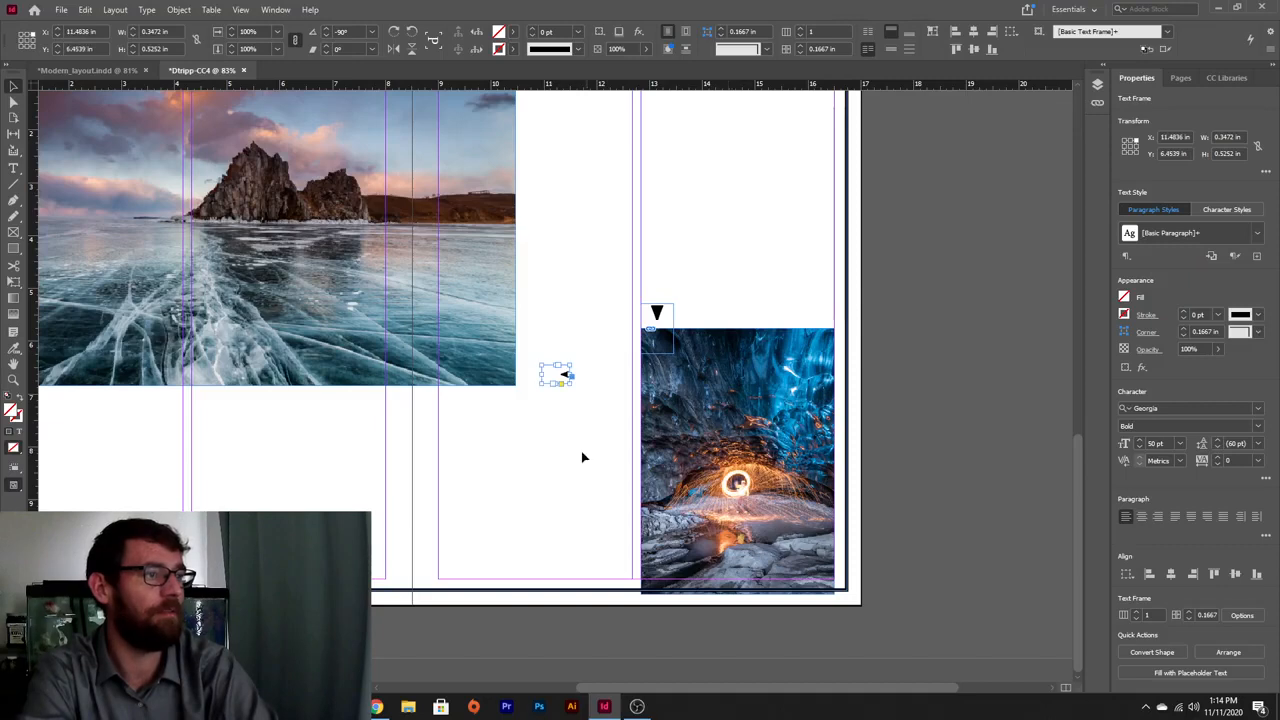
drag(571, 388, 461, 287)
drag(553, 381, 855, 598)
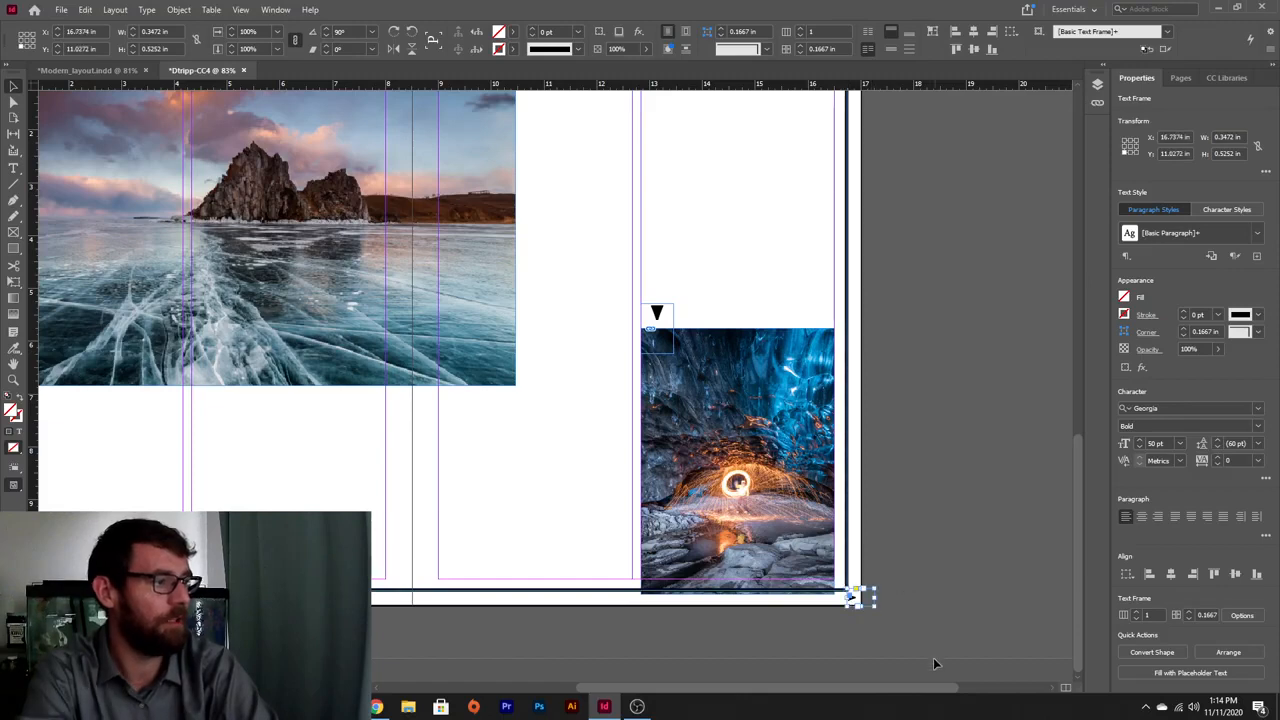
- Extend the ice cave image's lower edge slightly further below the border line
click(777, 557)
drag(736, 596, 738, 600)
click(760, 634)
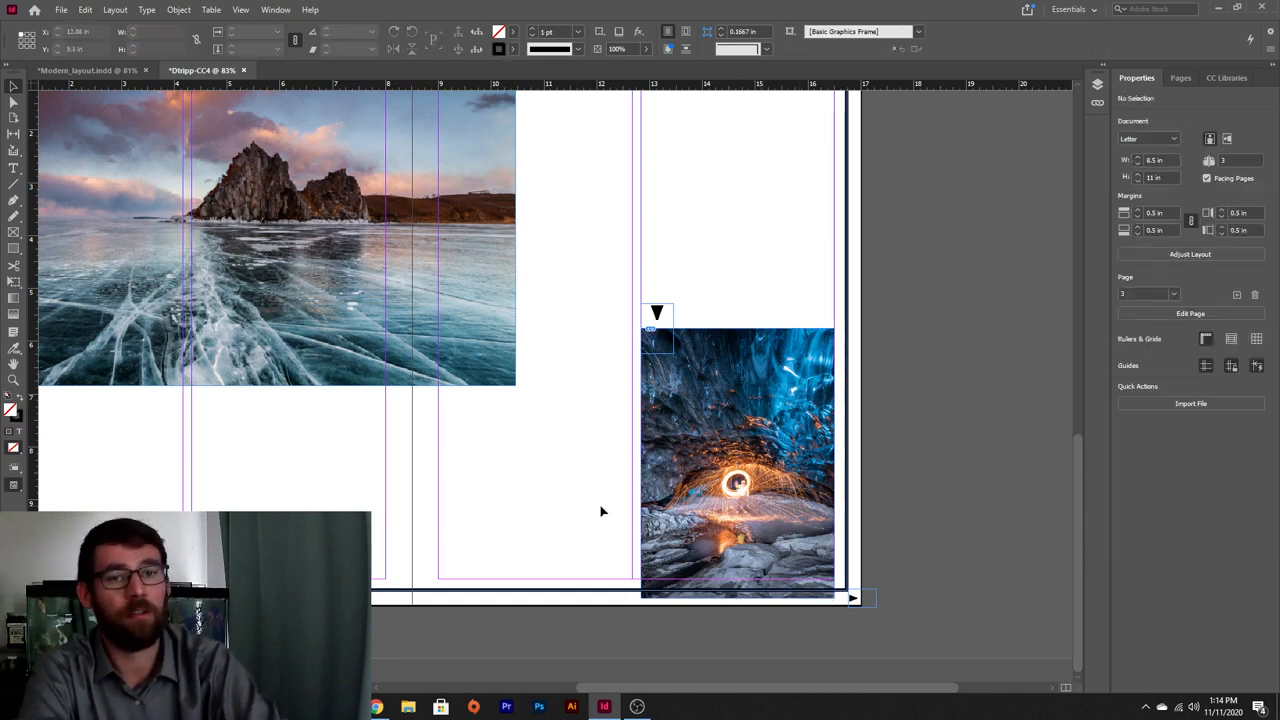
- Review the spread in preview mode and examine the large quotation mark's text settings in the Modern_layout reference document
key(w)
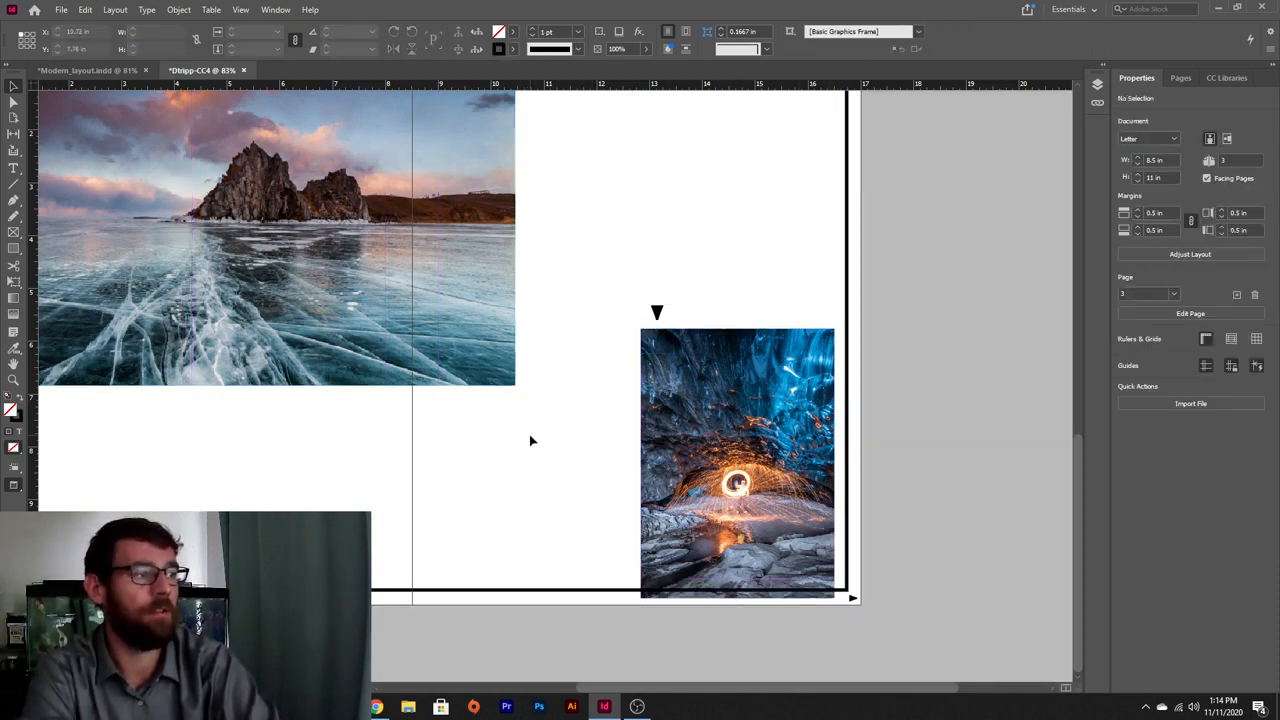
scroll(541, 434, up, 2)
scroll(541, 434, right, 2)
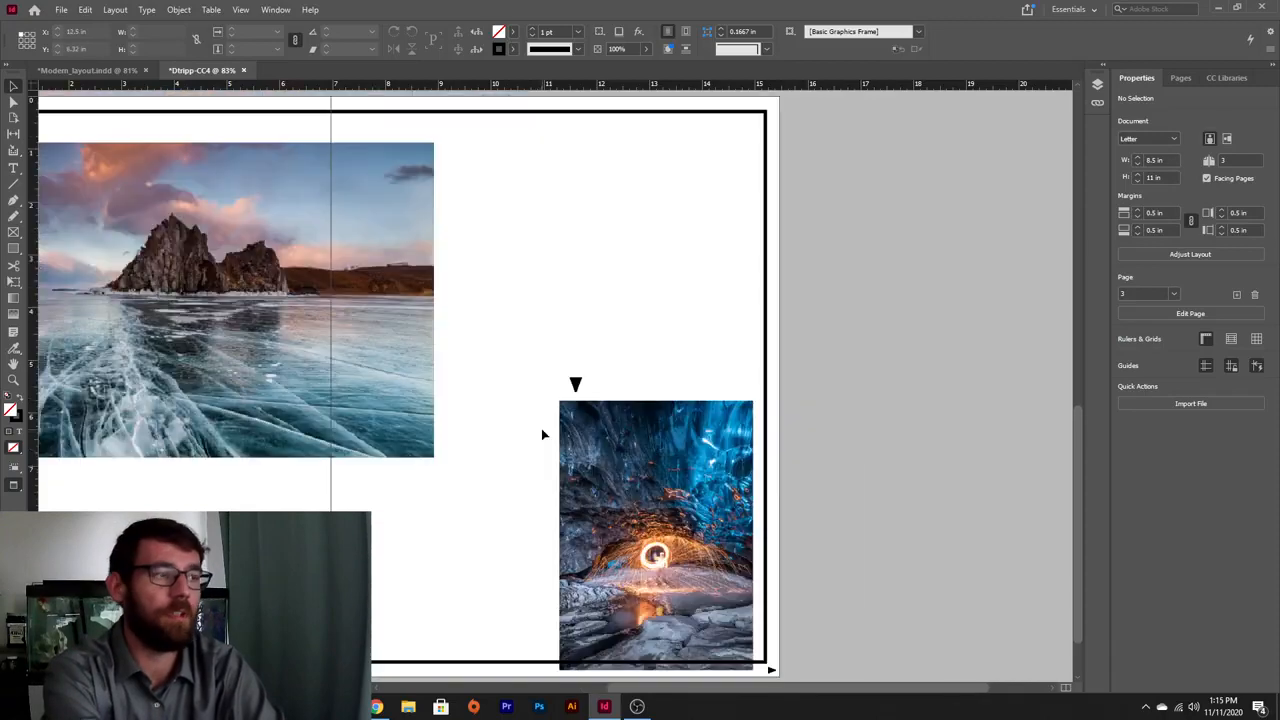
scroll(421, 435, left, 5)
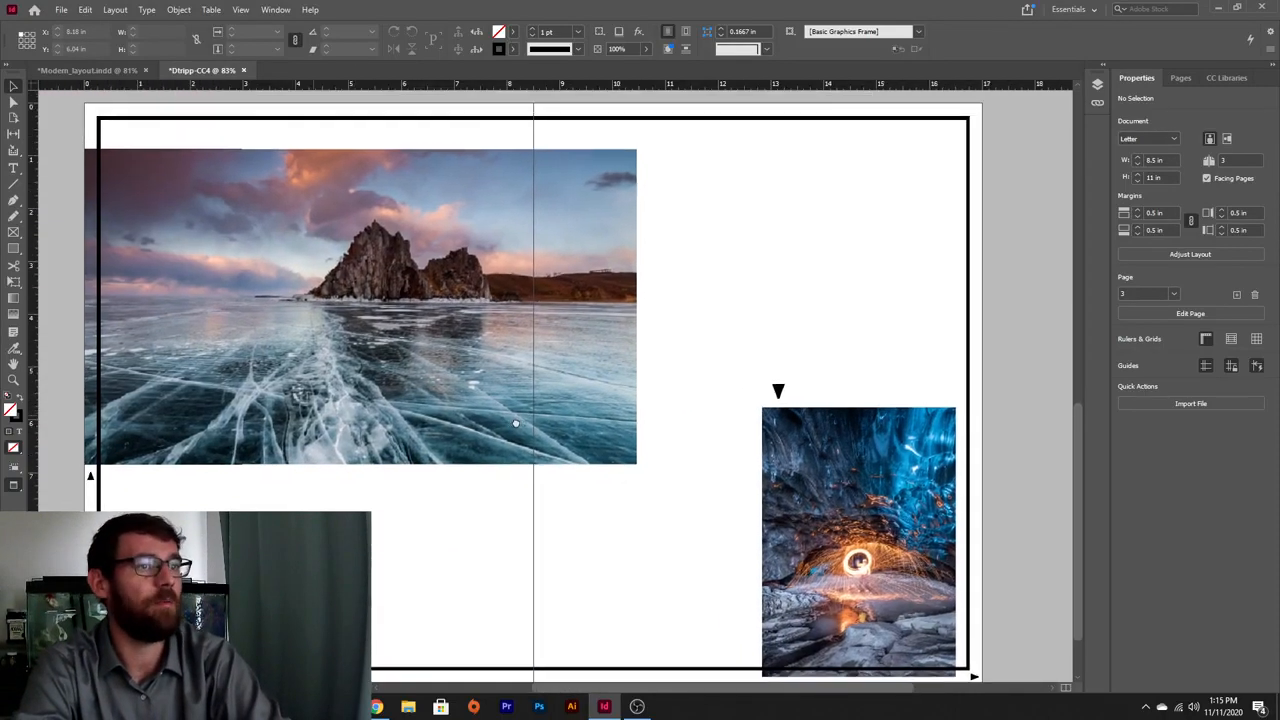
mouse_move(516, 419)
mouse_down()
mouse_move(909, 380)
mouse_move(616, 429)
mouse_move(510, 416)
mouse_up()
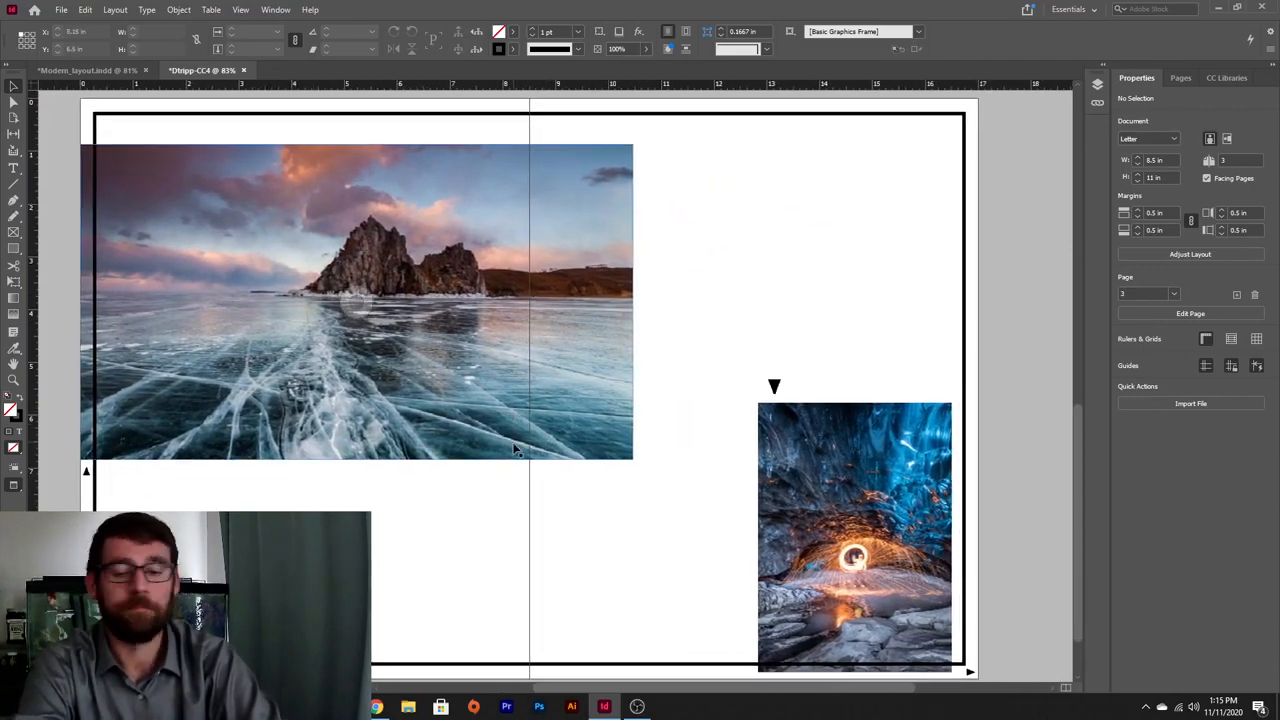
key(w)
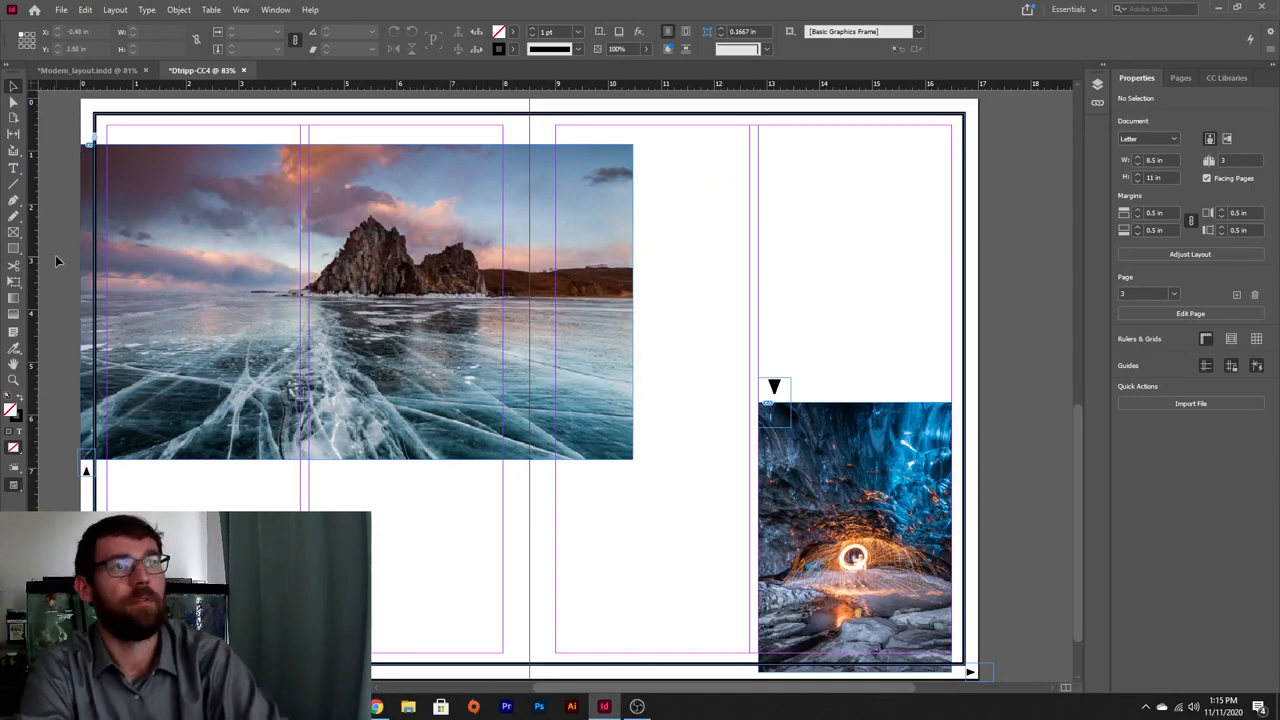
click(80, 72)
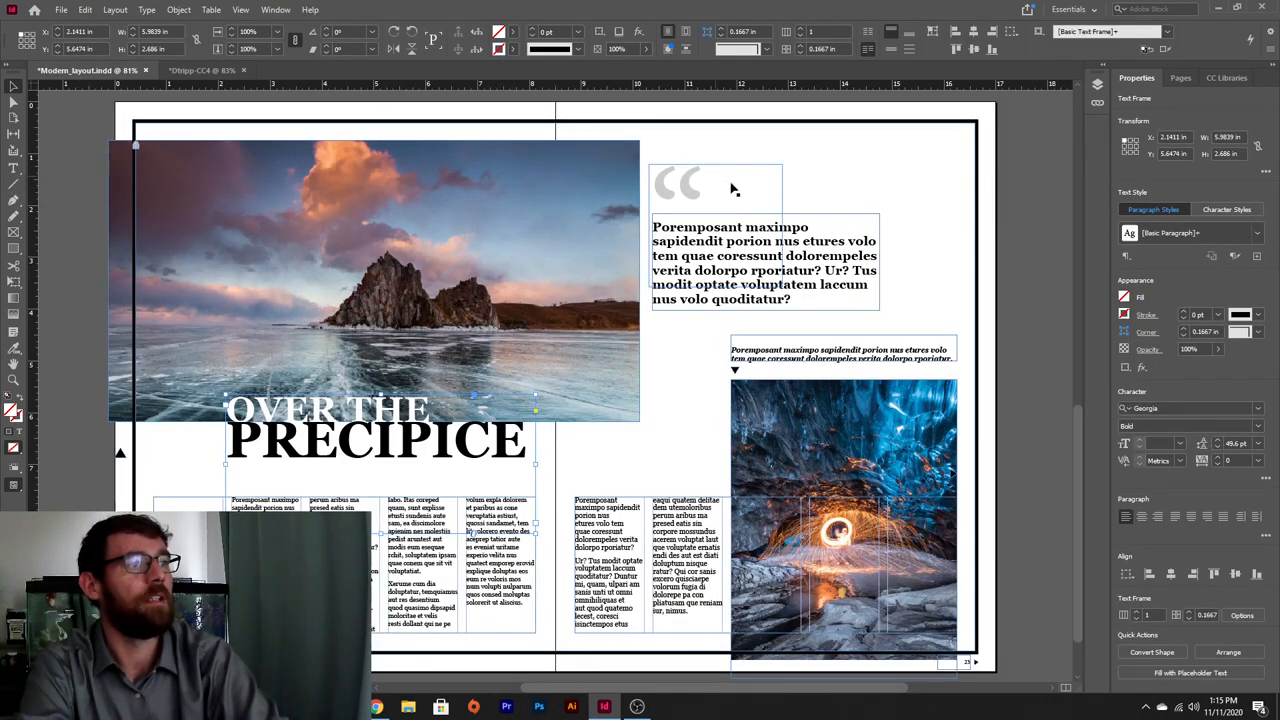
click(675, 195)
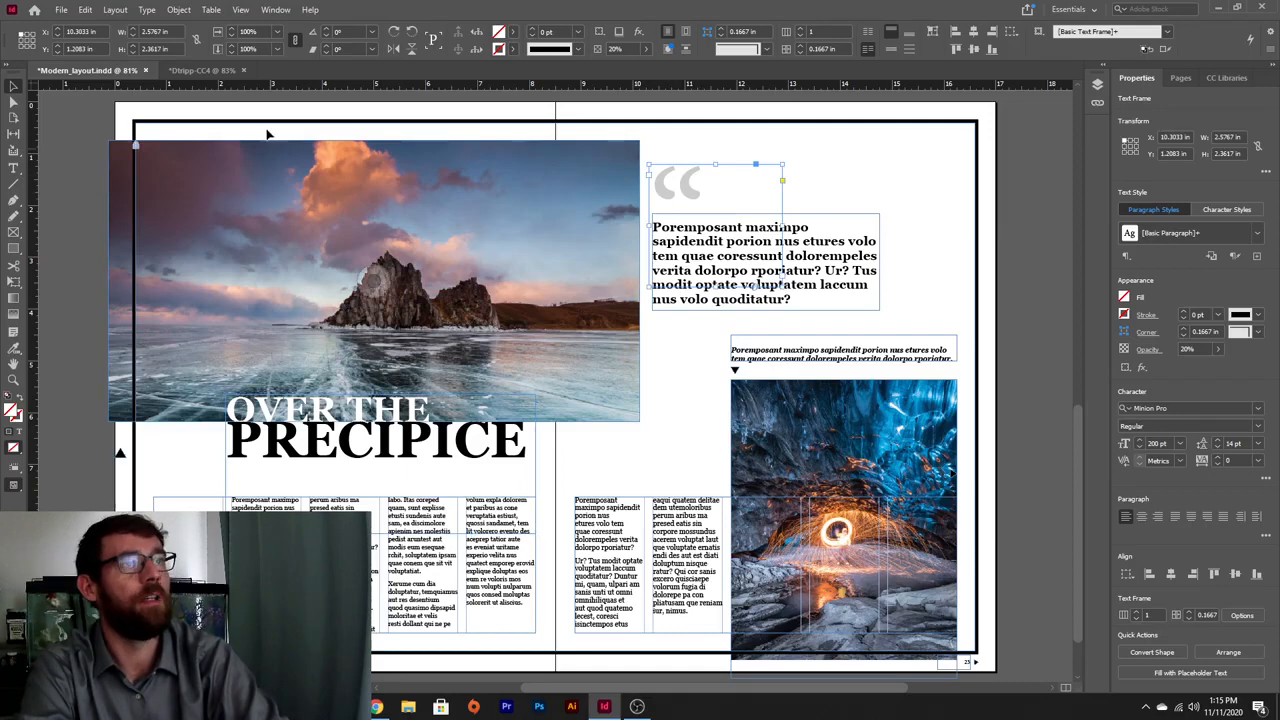
- In the new document, draw a text frame beside the lake image on the right page and enter an opening quotation mark
click(200, 70)
key(t)
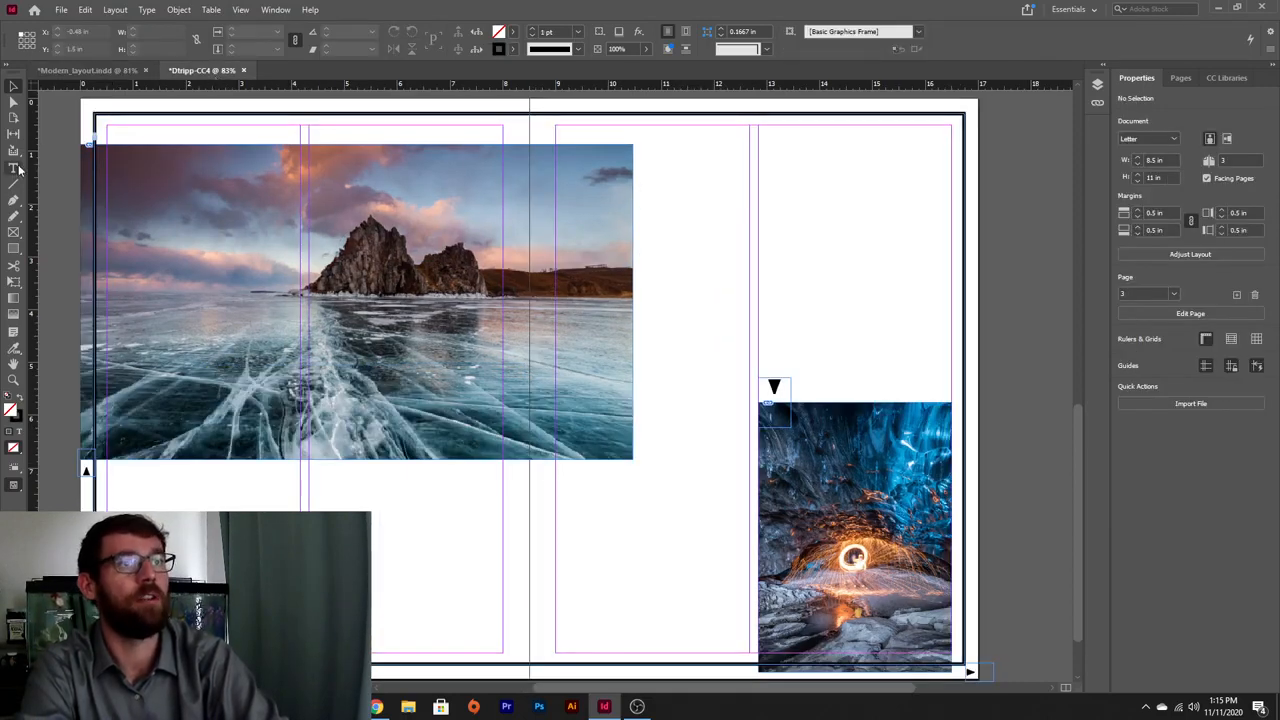
drag(640, 147, 889, 369)
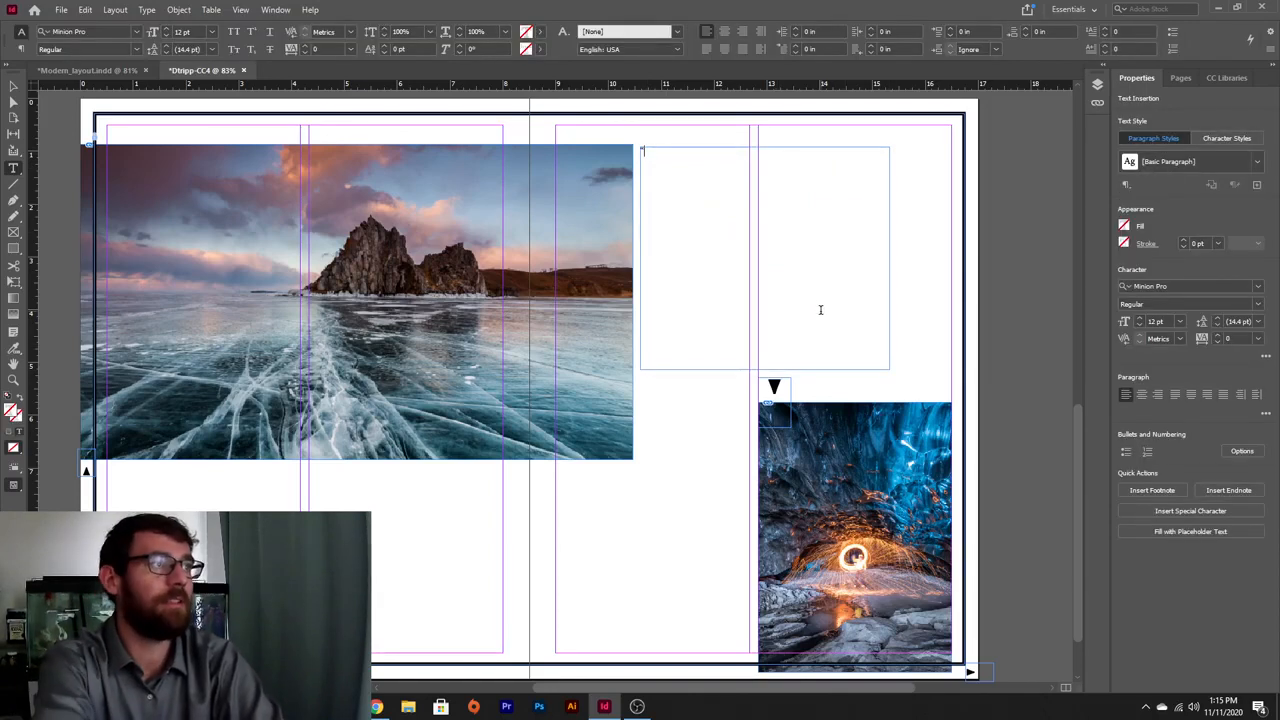
- Enlarge the opening quotation mark to a font size of 300 pt
drag(686, 200, 641, 150)
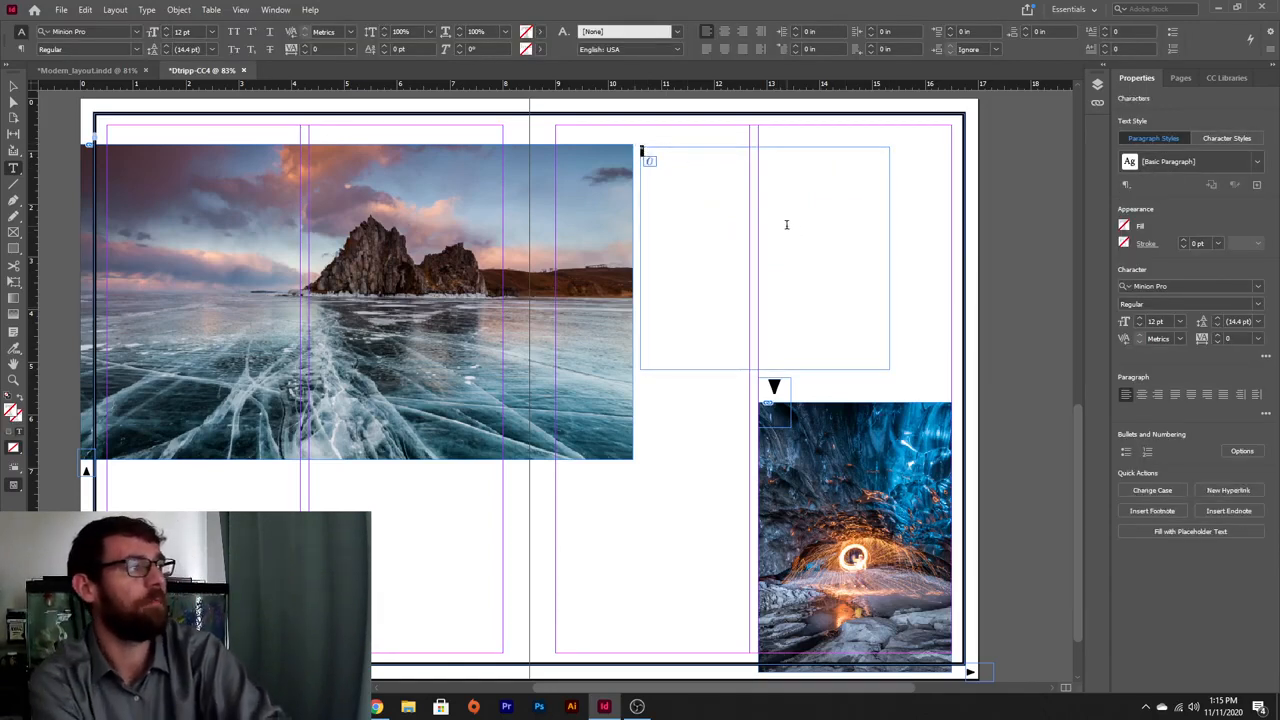
click(1180, 321)
click(1180, 537)
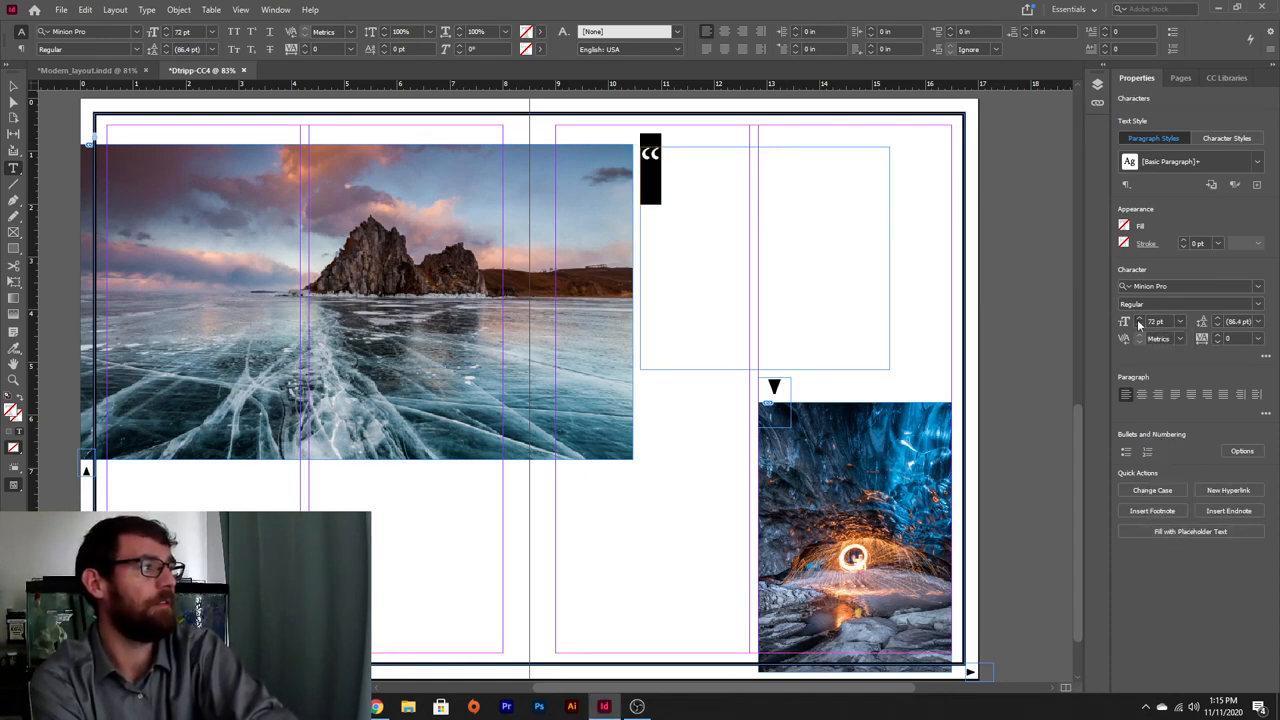
click(1124, 325)
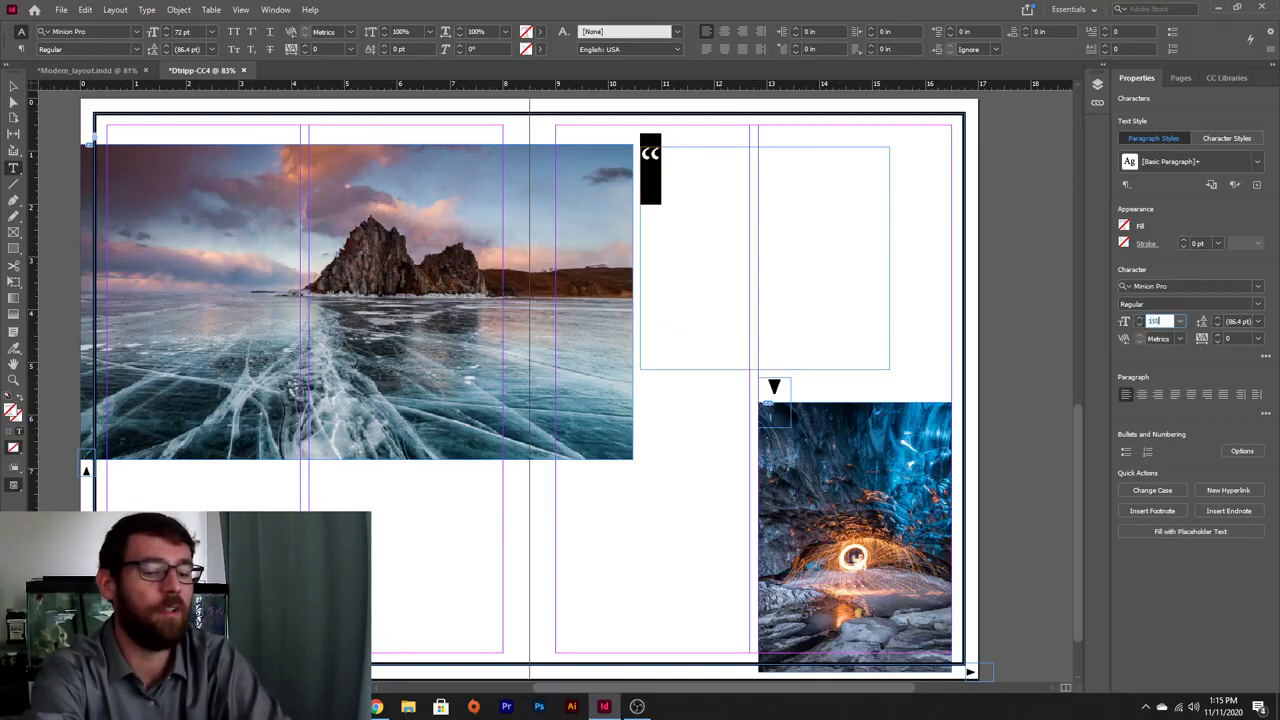
text(150)
key(Return)
drag(1168, 323, 1108, 324)
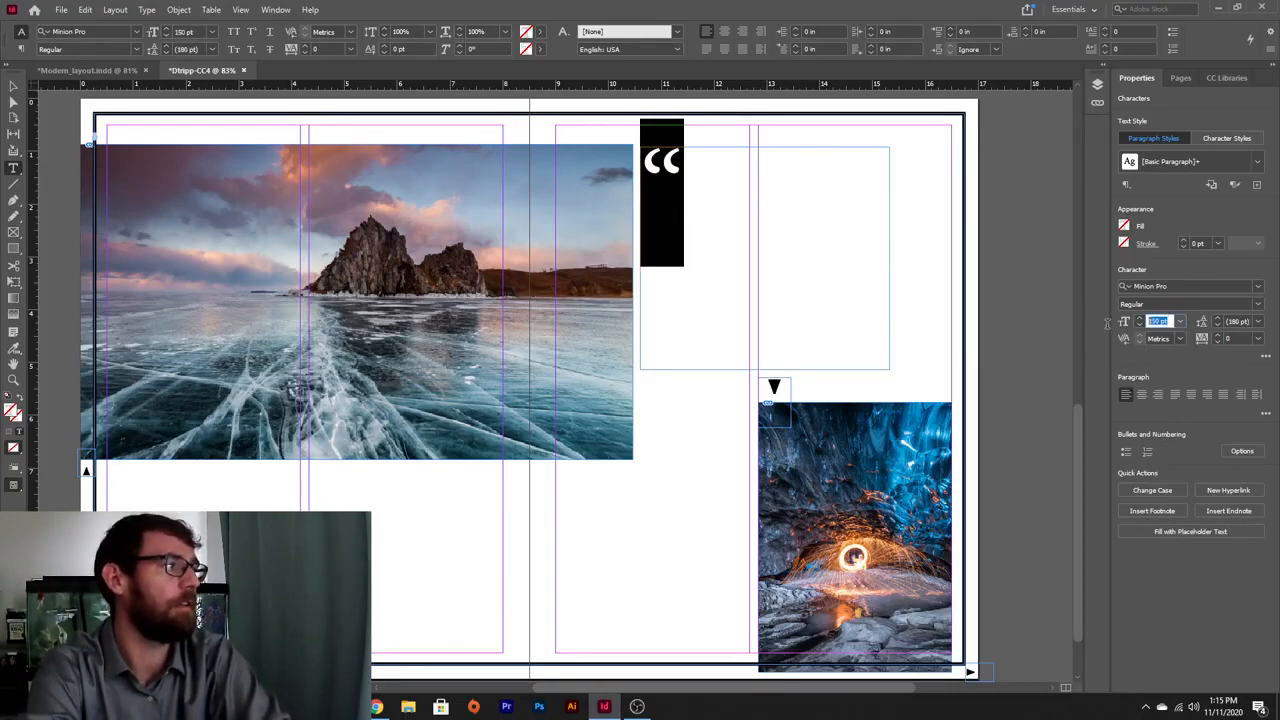
text(250)
key(Return)
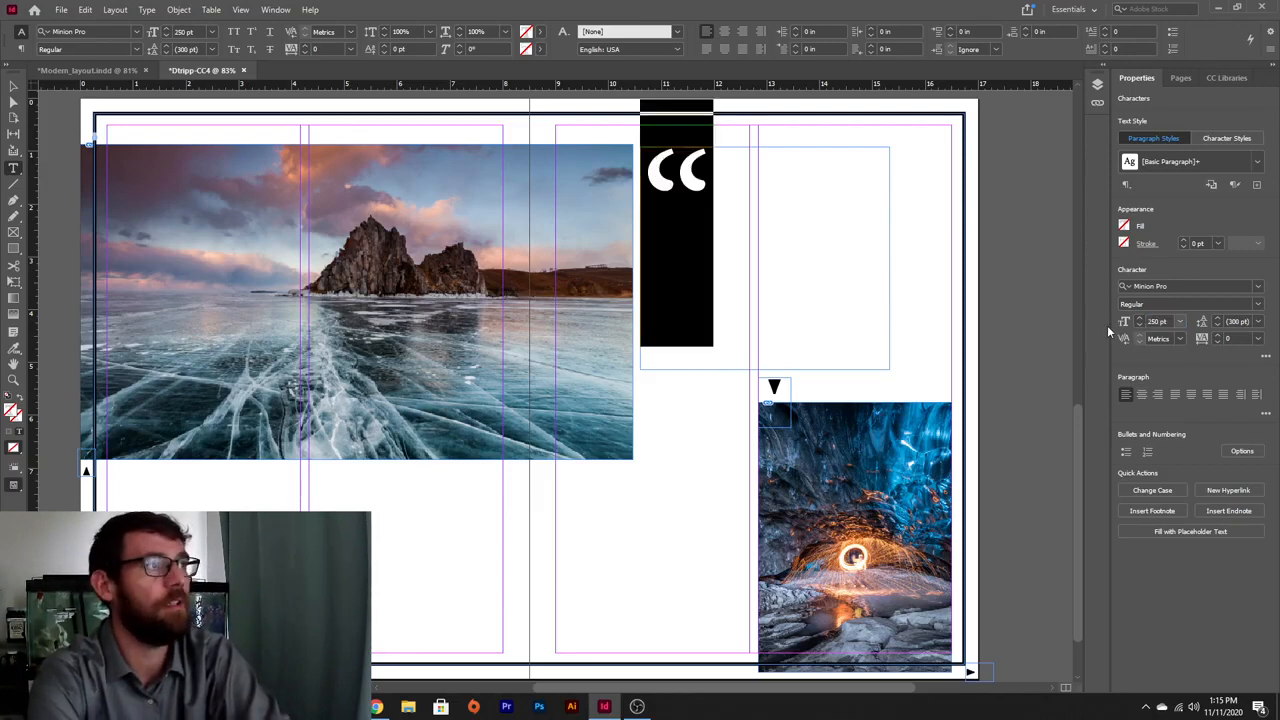
text(300)
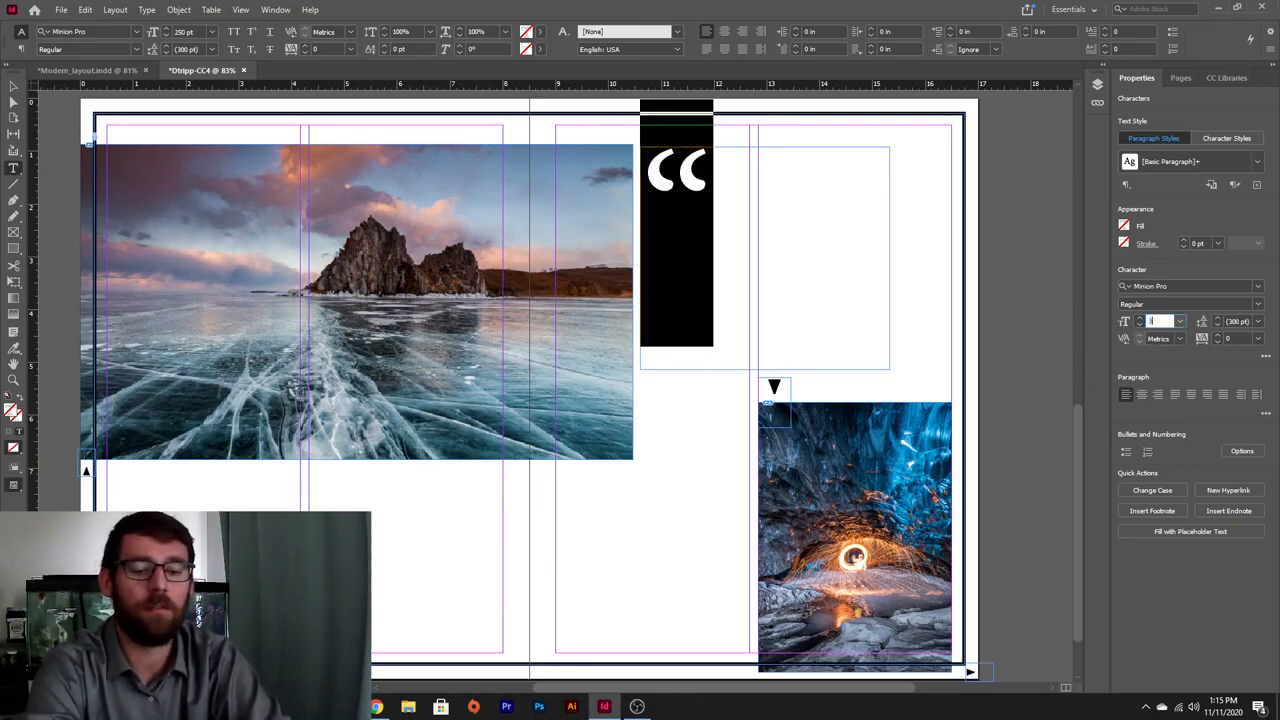
key(Return)
click(706, 228)
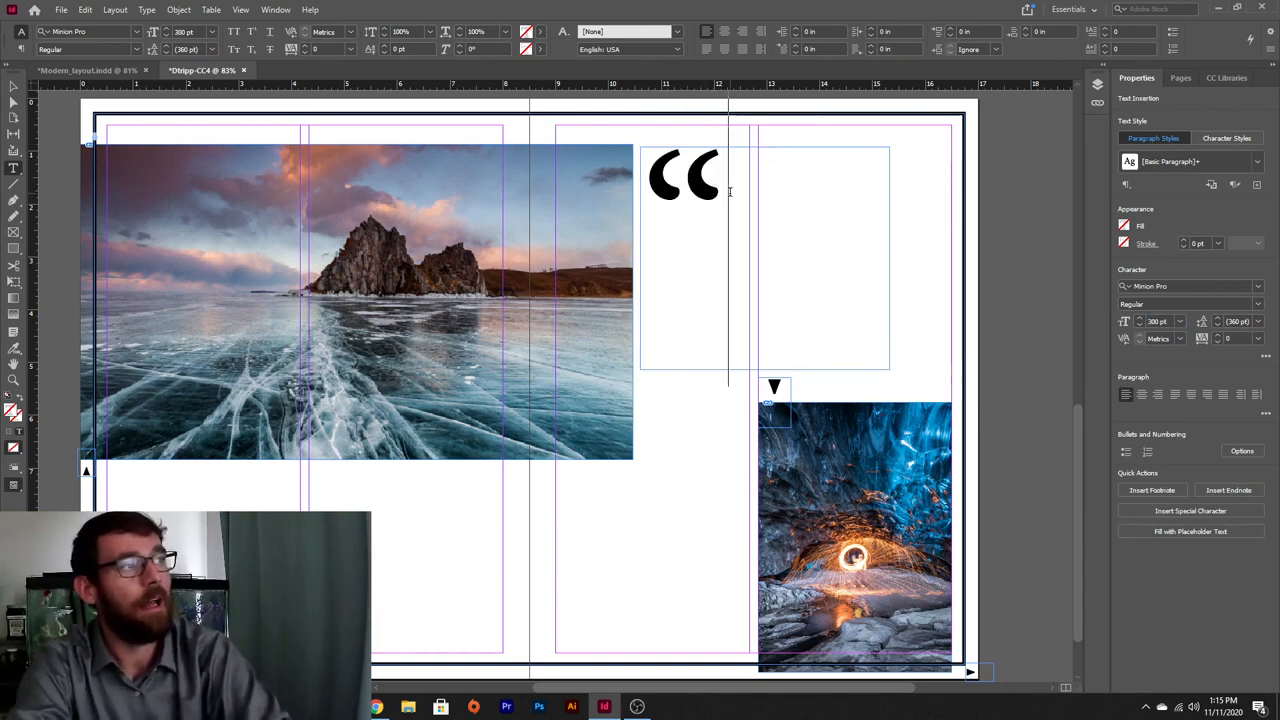
- Change the large opening quotation mark's font to Georgia Bold
drag(729, 190, 655, 160)
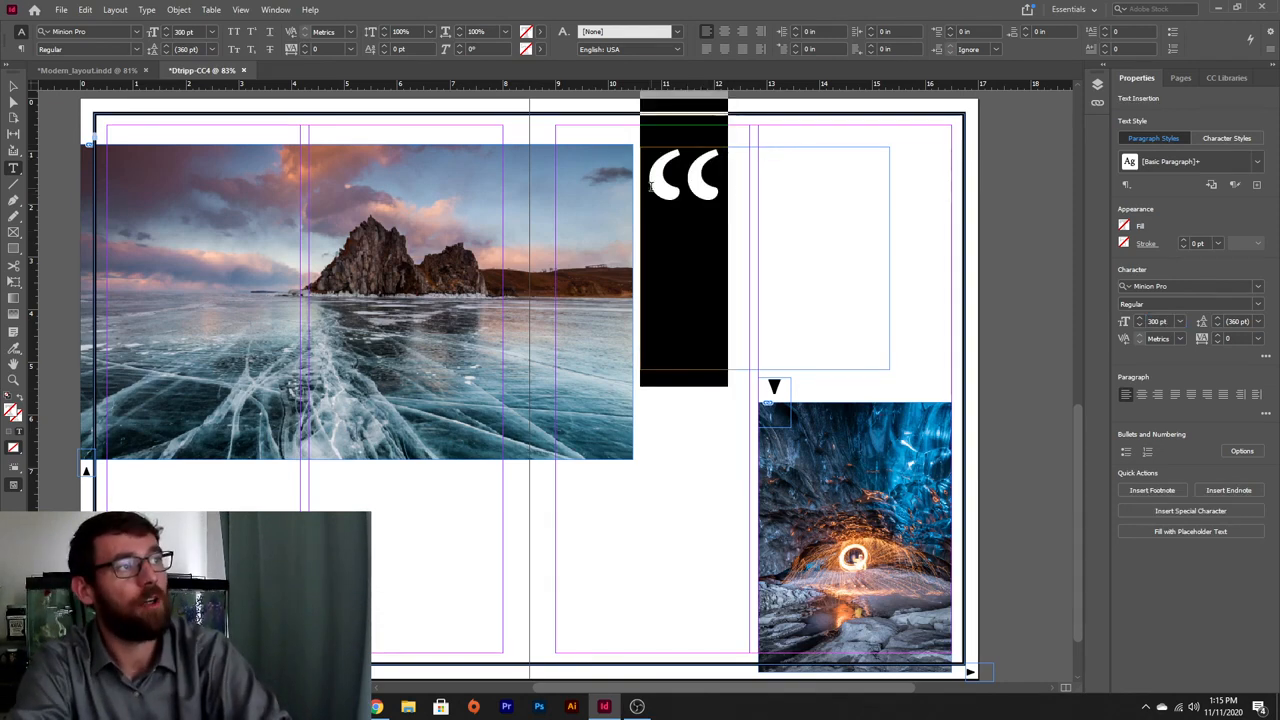
click(540, 33)
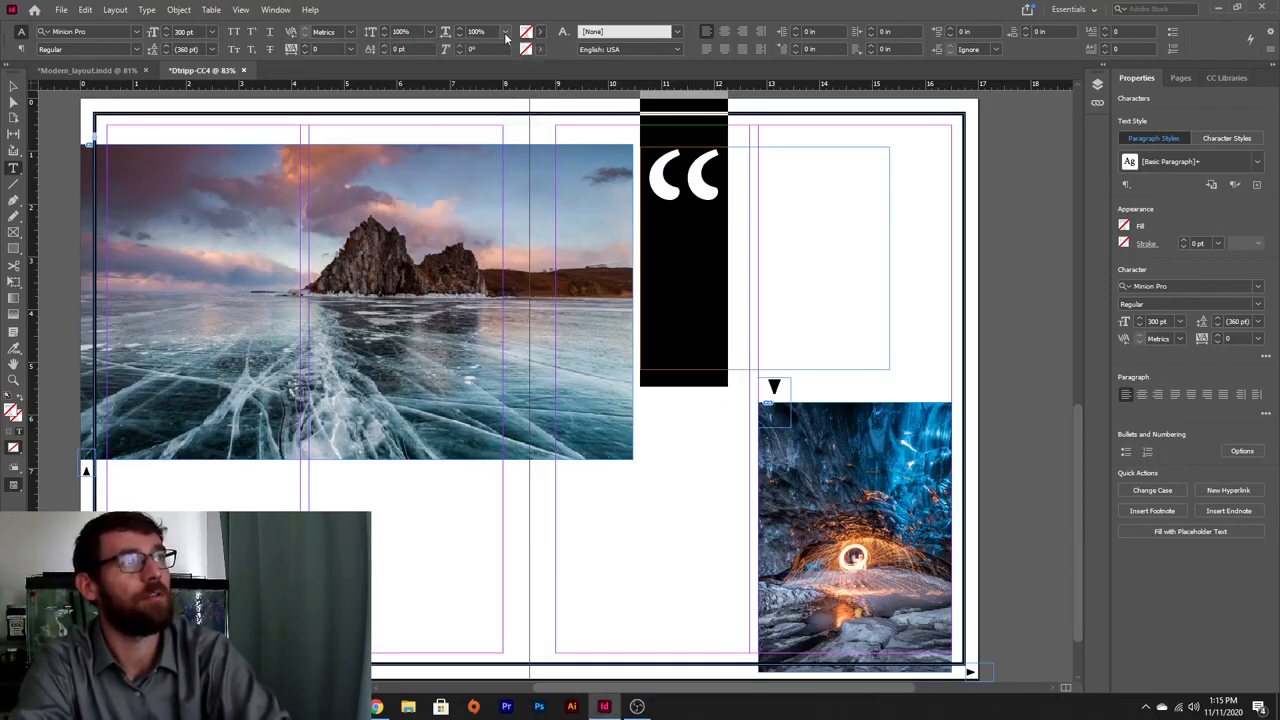
click(1159, 285)
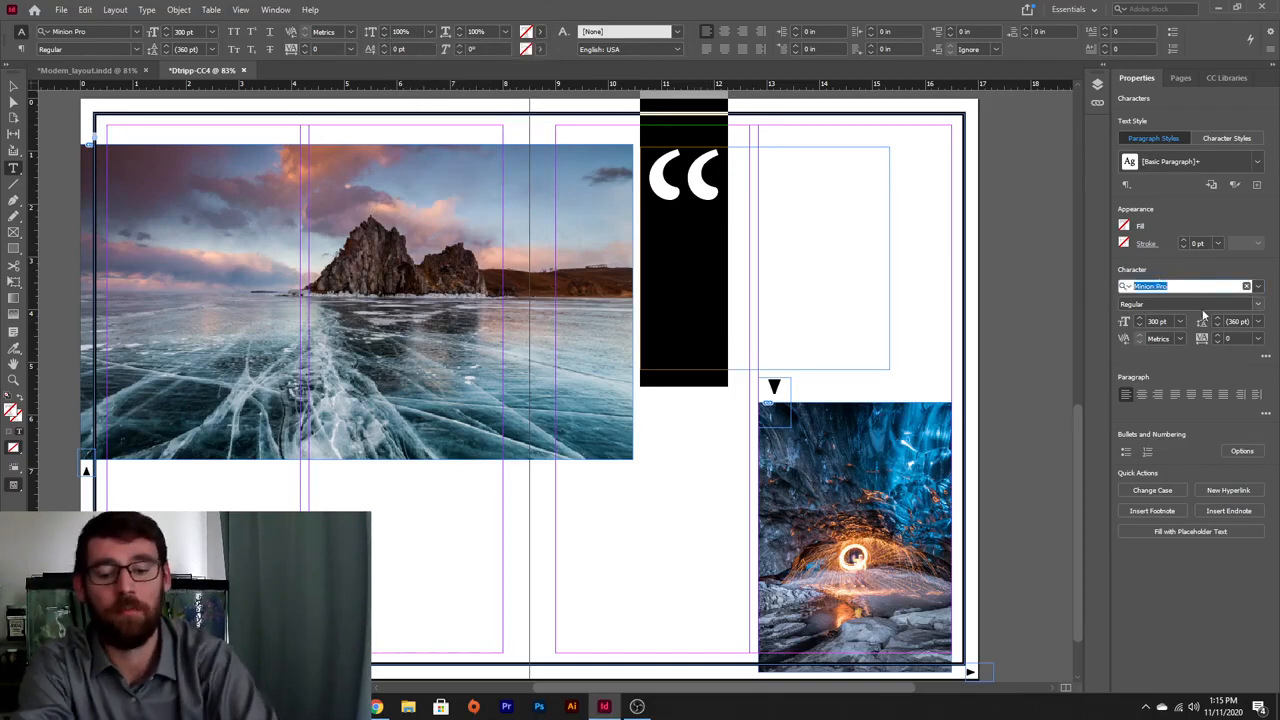
text(geor)
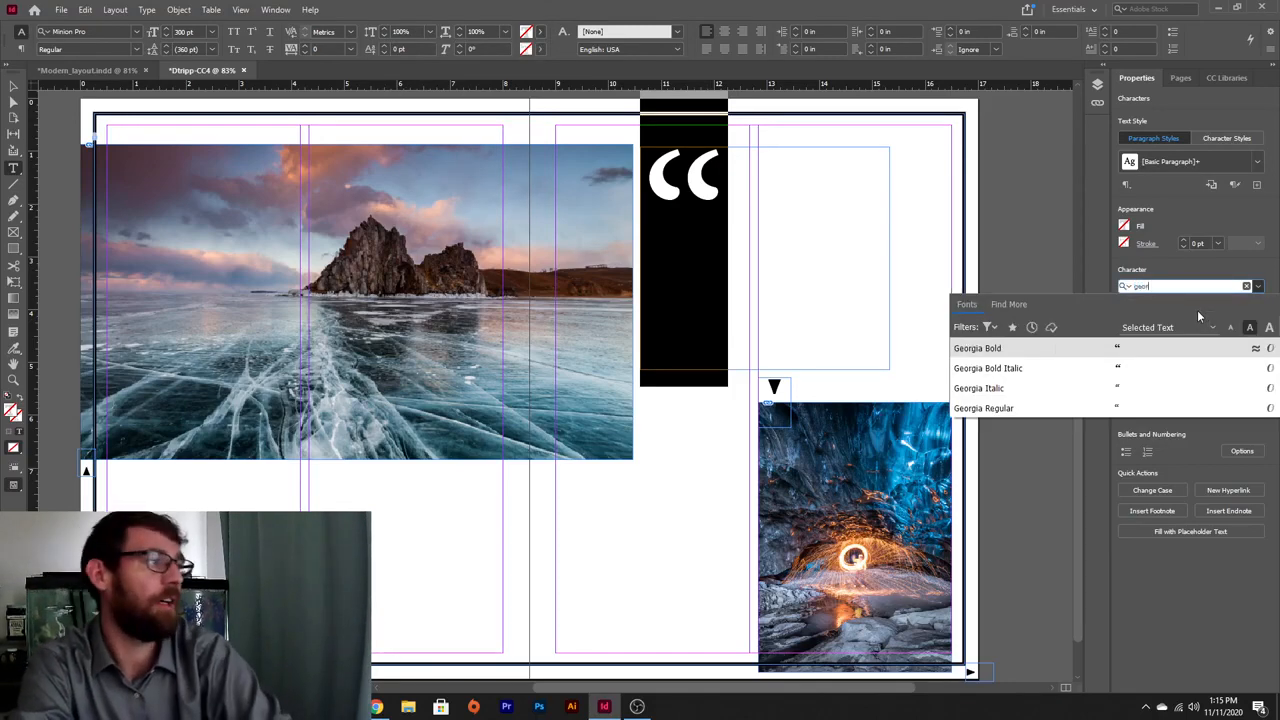
click(1023, 349)
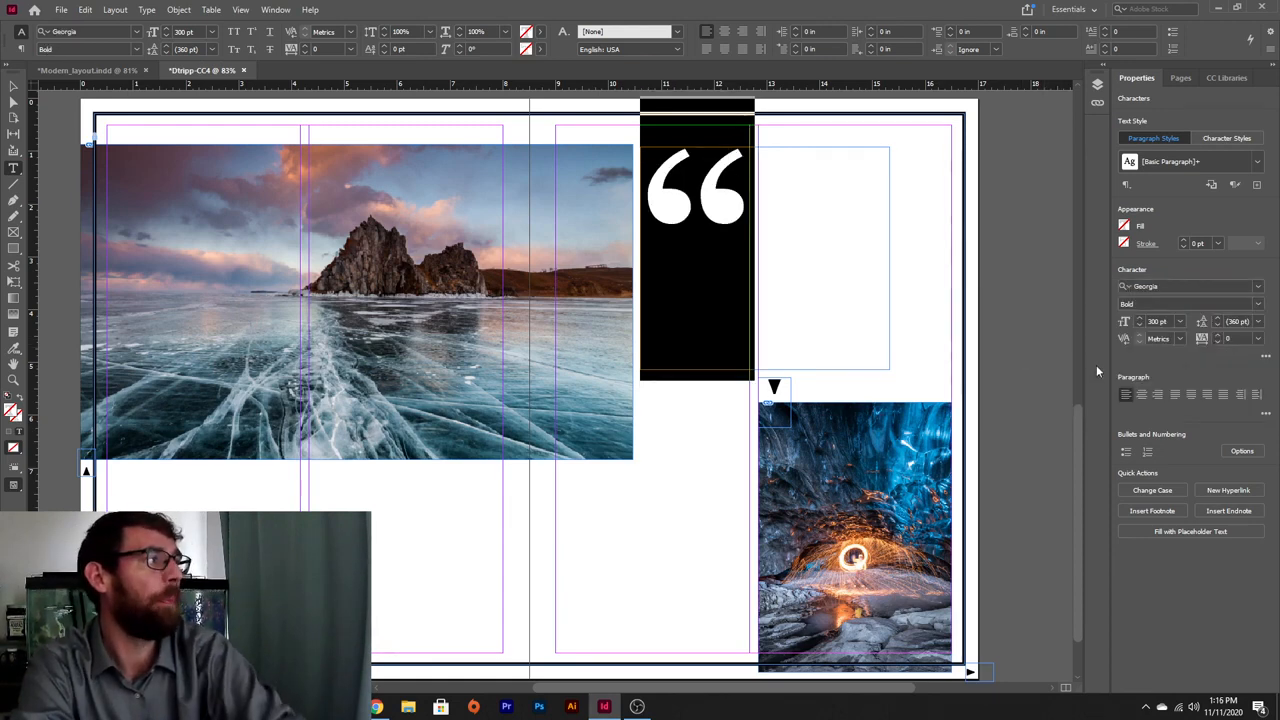
- Fill the quotation mark with the Registration swatch at a 30% tint
click(1124, 226)
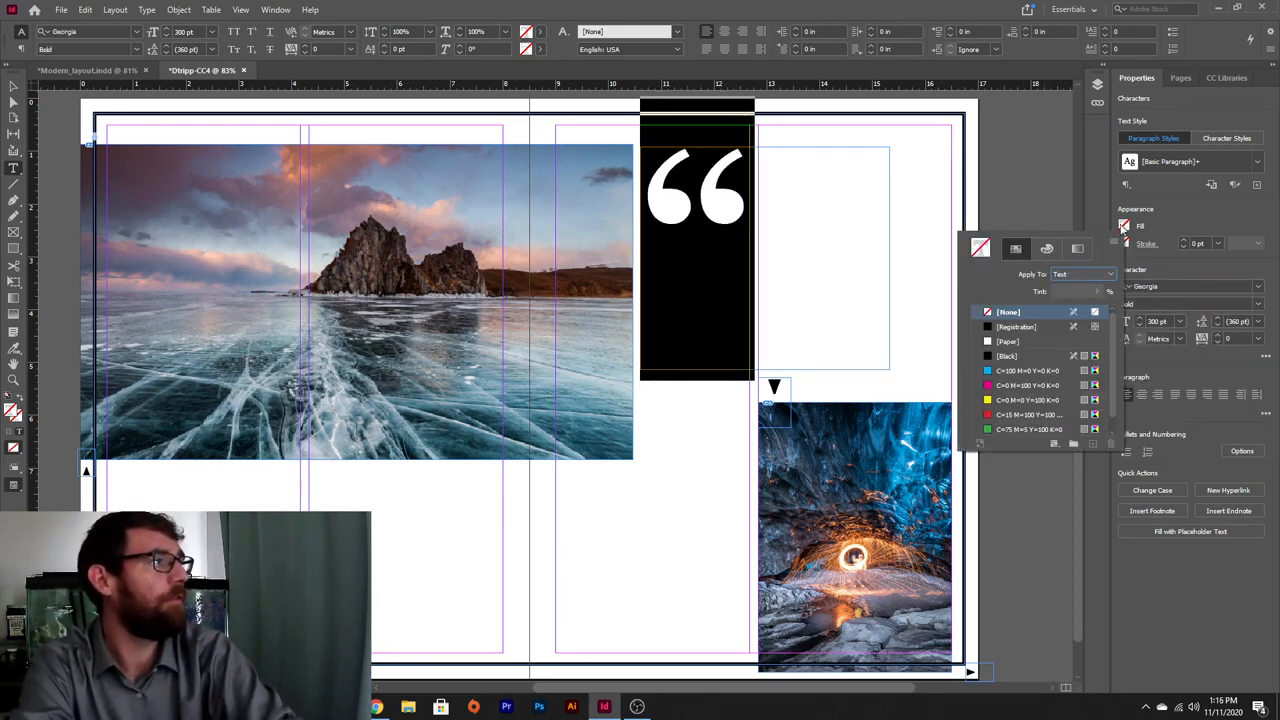
click(1010, 328)
click(1060, 291)
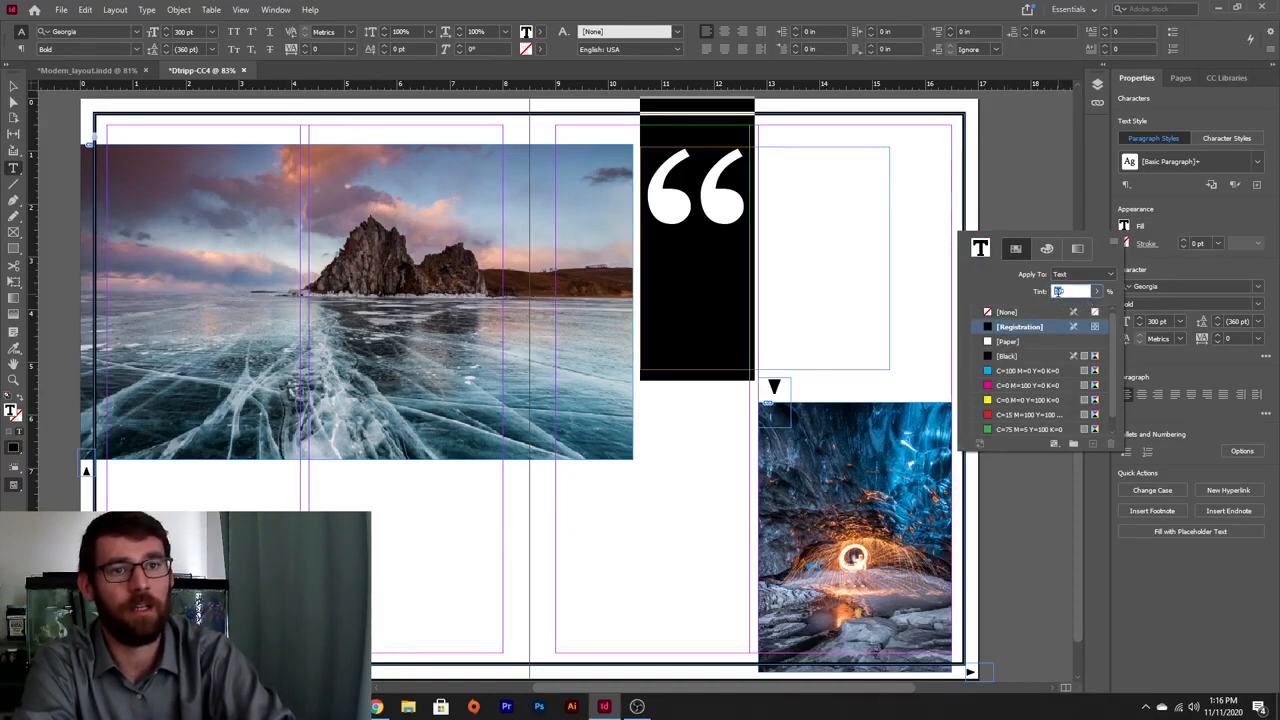
text(30)
key(Return)
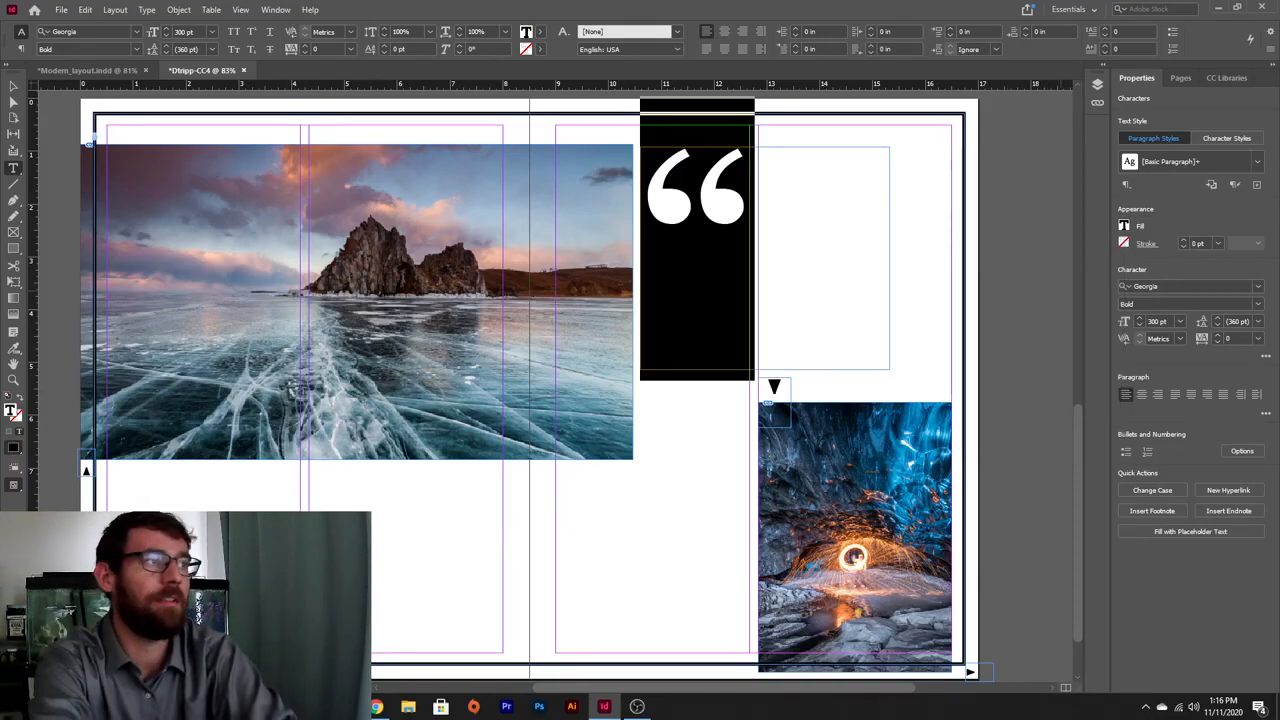
- Lighten the quotation mark's text fill to a 20% tint
click(740, 208)
drag(755, 215, 670, 215)
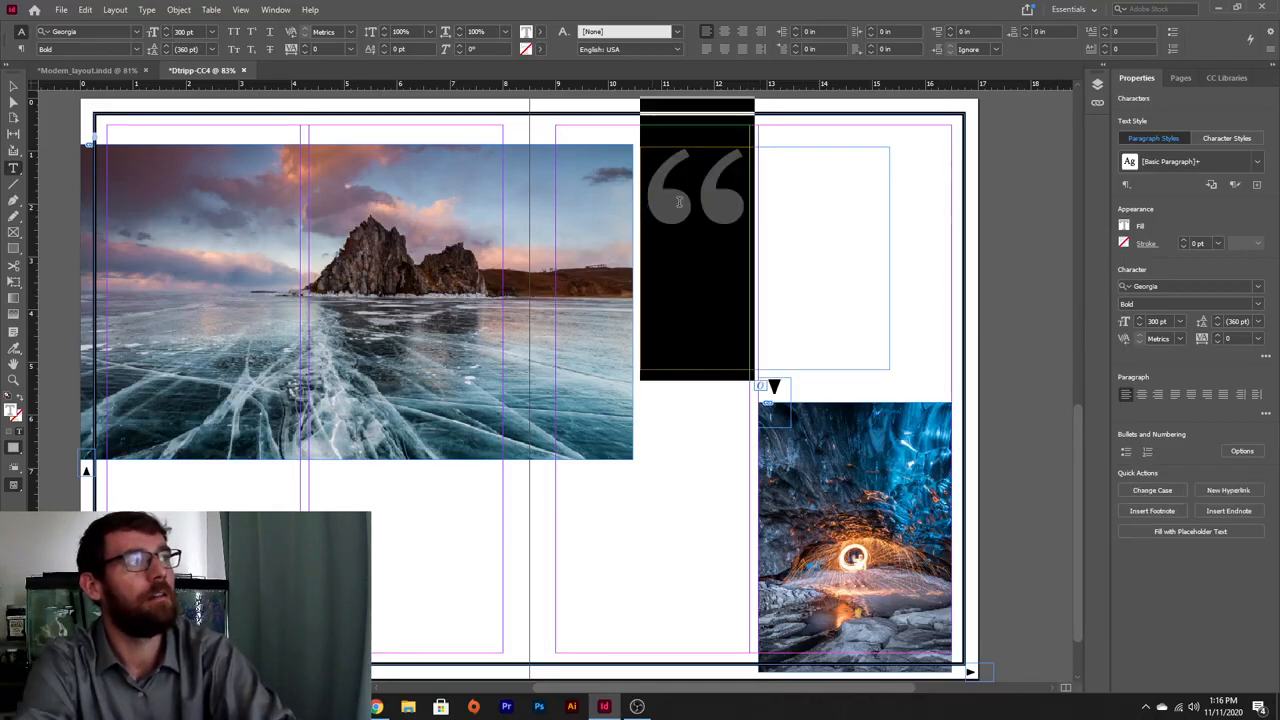
click(1124, 228)
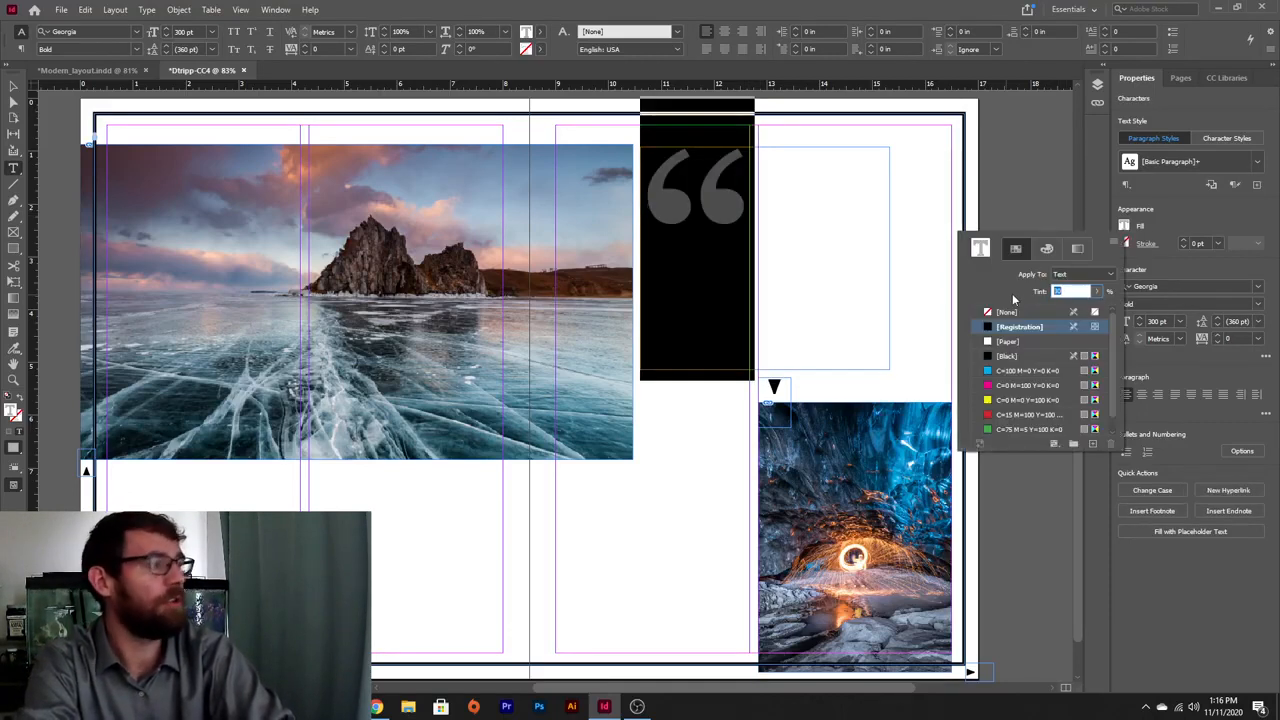
drag(1068, 289, 1023, 291)
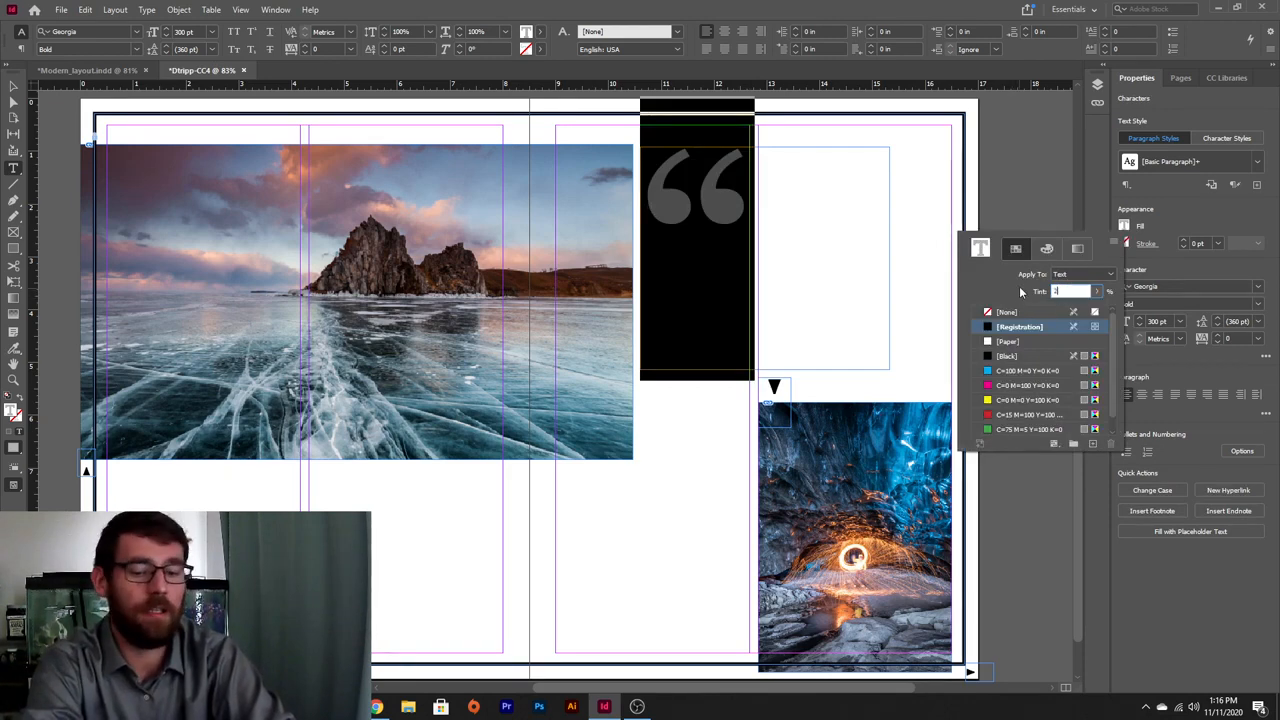
text(20)
key(Return)
click(786, 214)
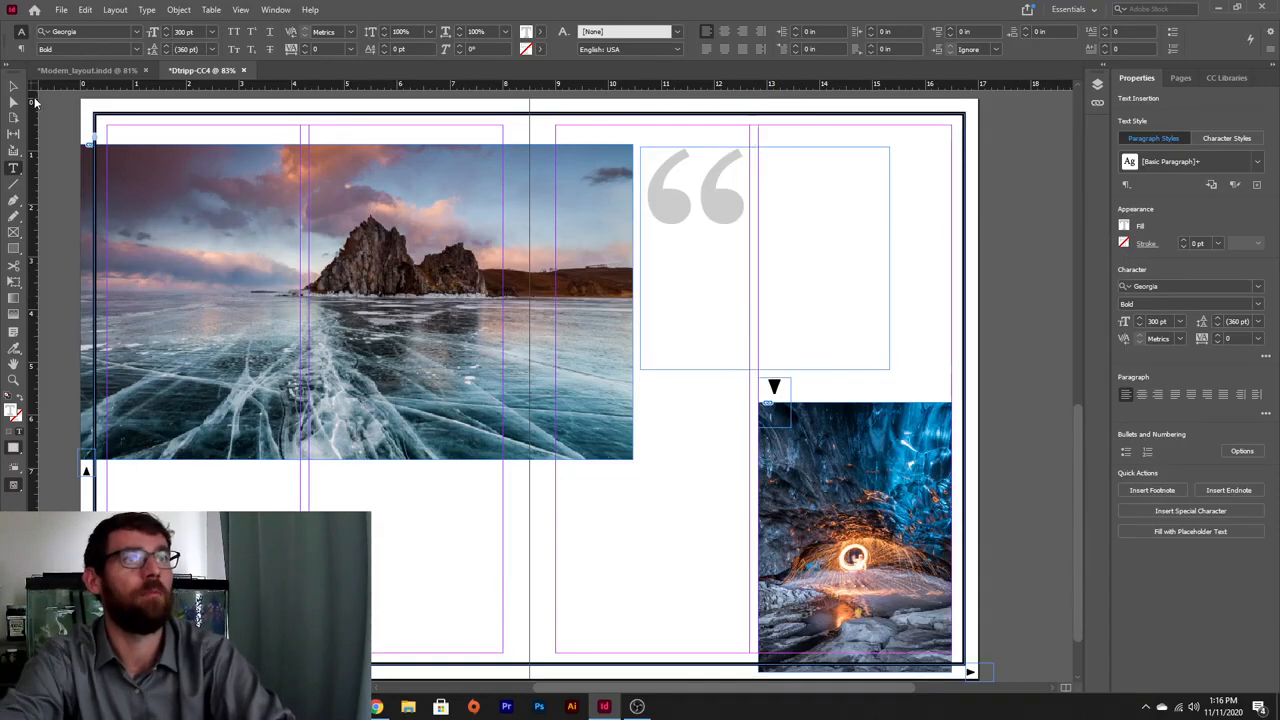
- Fit the quotation mark's text frame to its content and adjust the frame height to about 3.16 in
key(Escape)
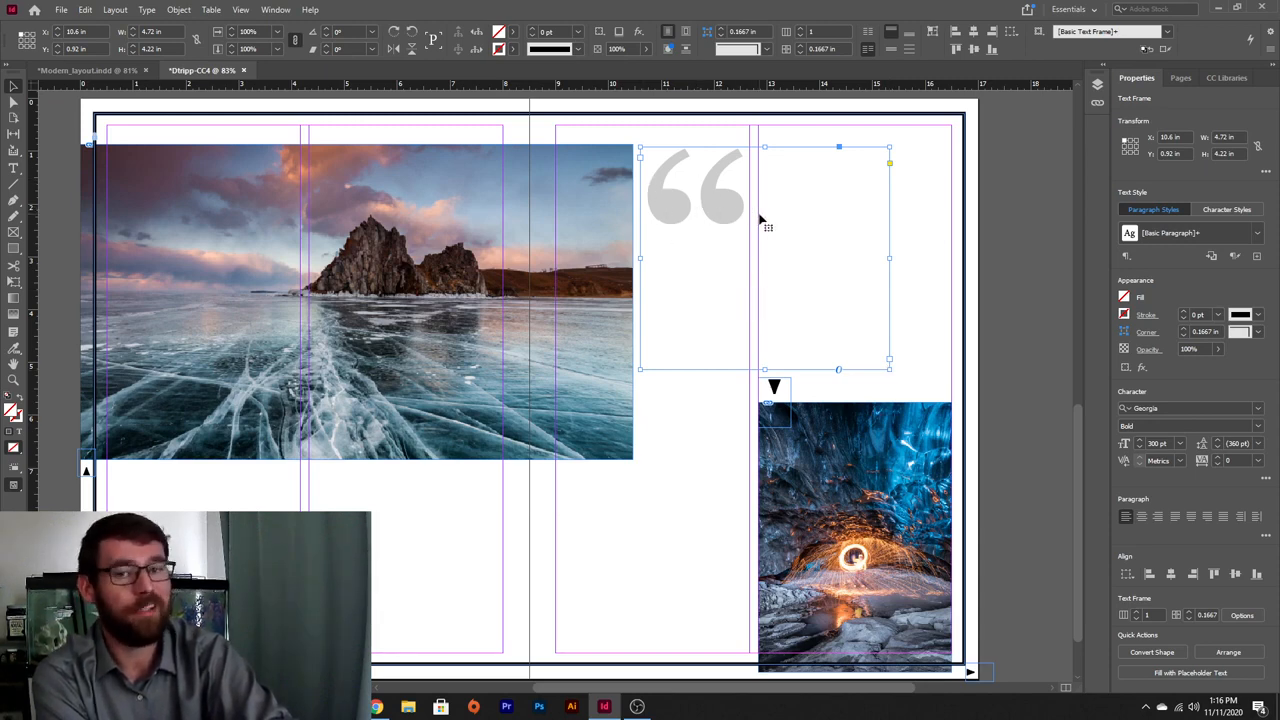
double_click(888, 362)
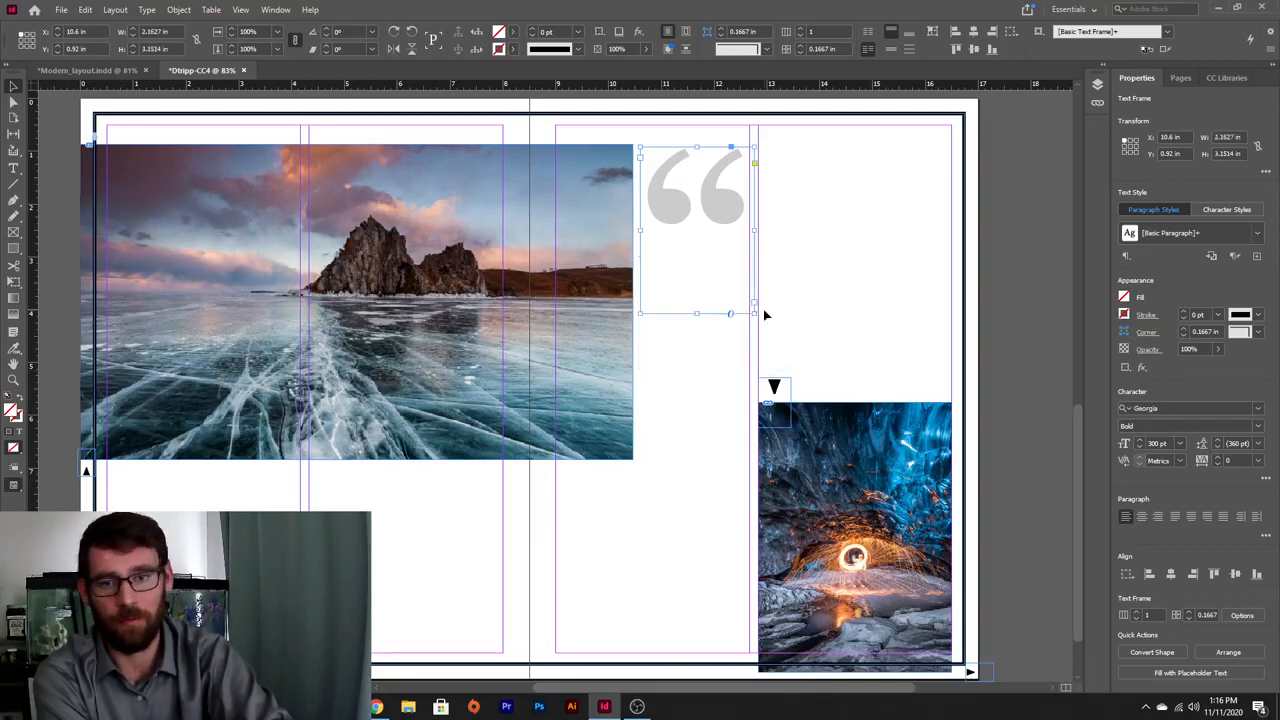
mouse_move(698, 313)
mouse_down()
mouse_move(698, 297)
mouse_move(698, 322)
mouse_up()
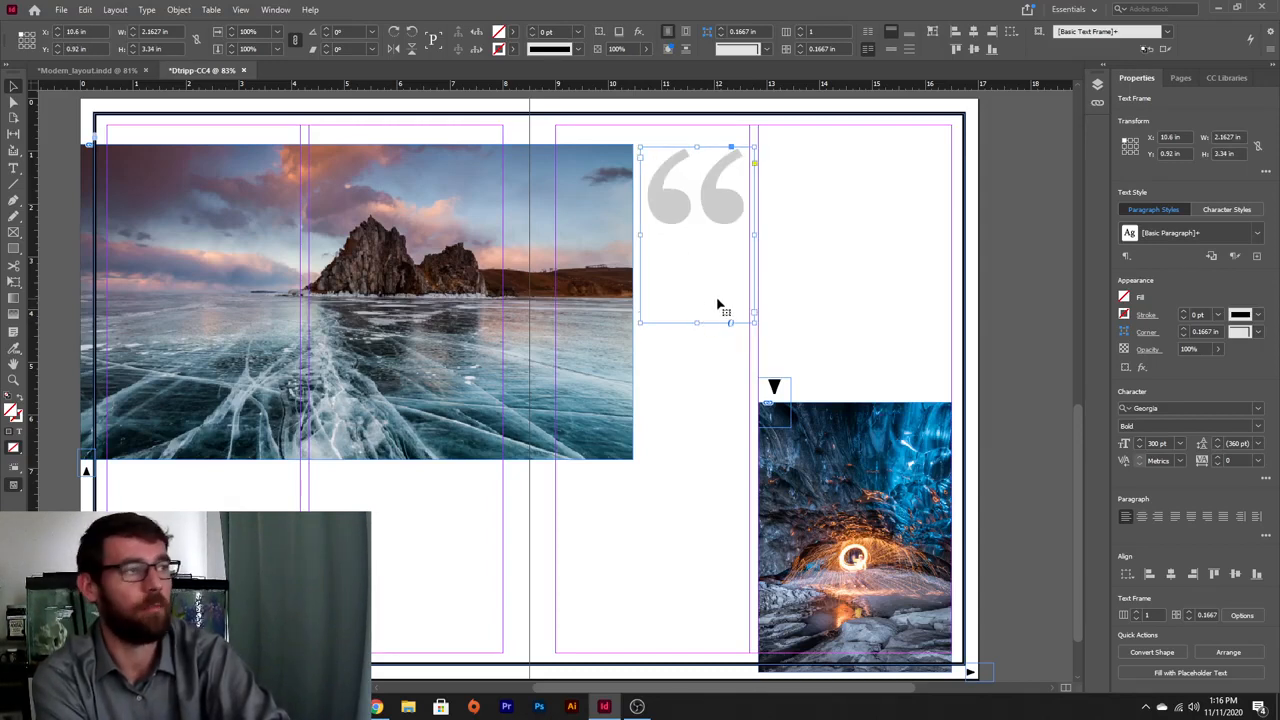
drag(697, 323, 696, 285)
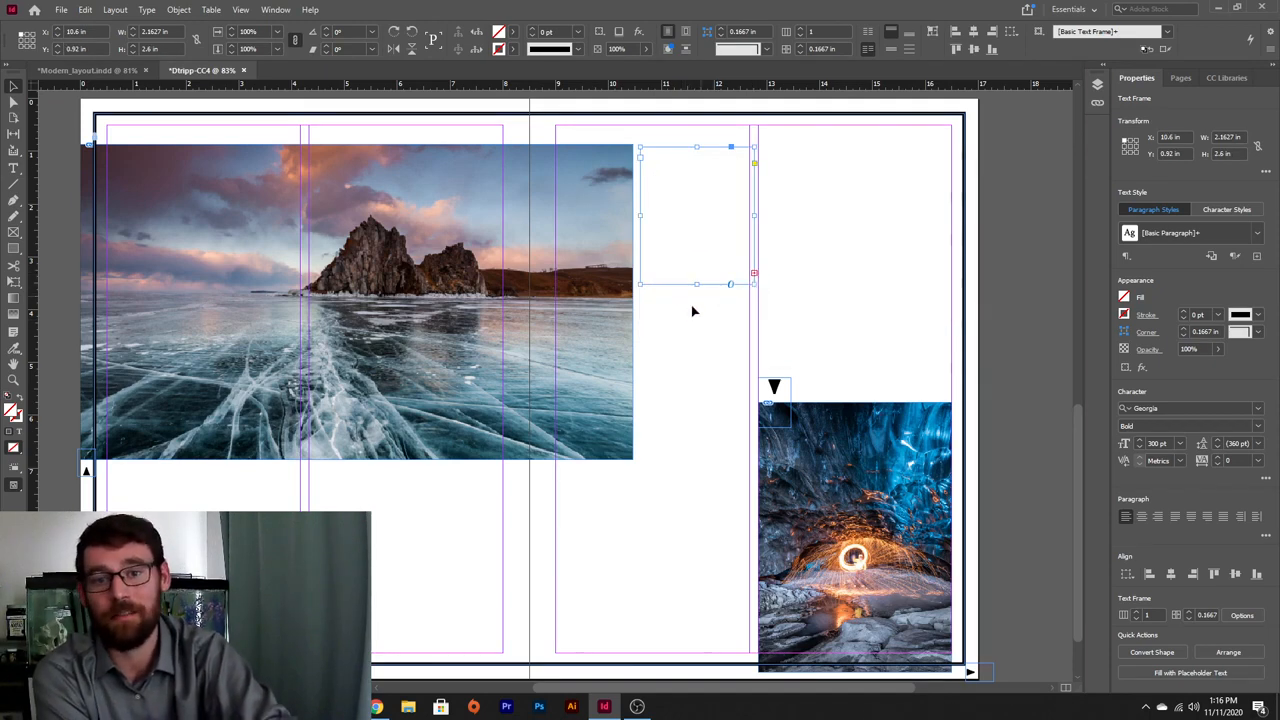
drag(698, 285, 697, 313)
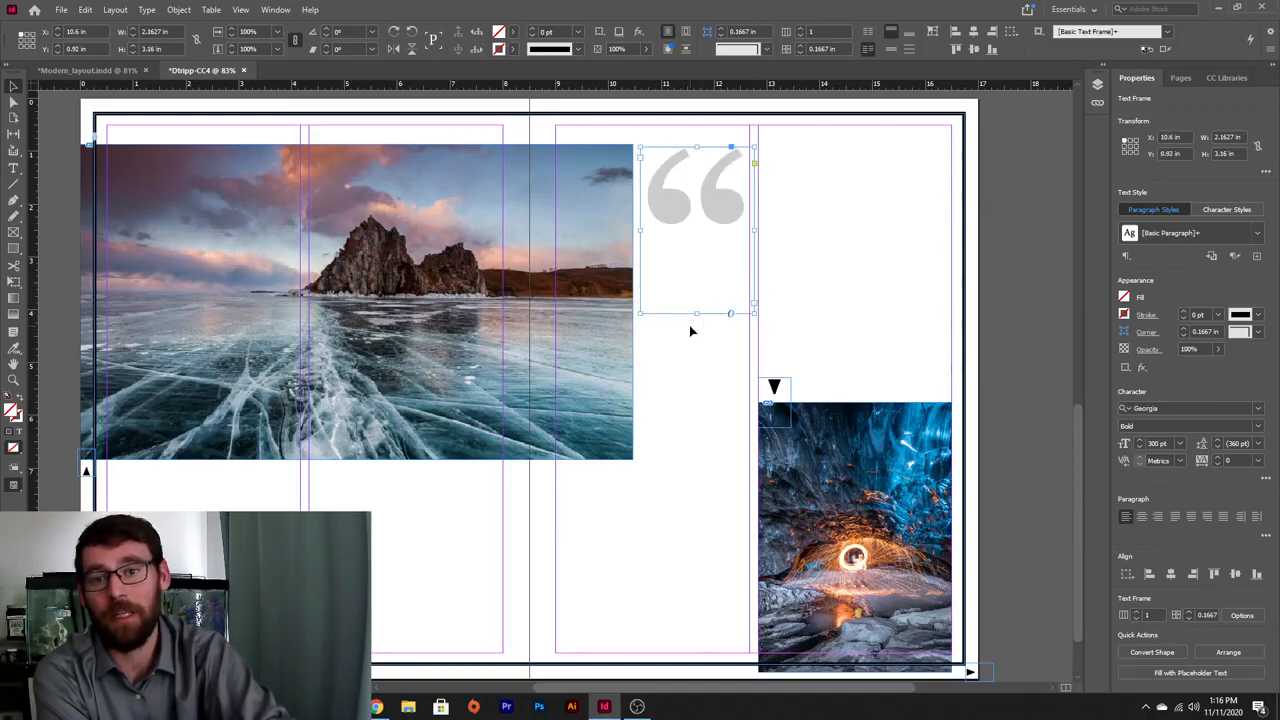
click(709, 468)
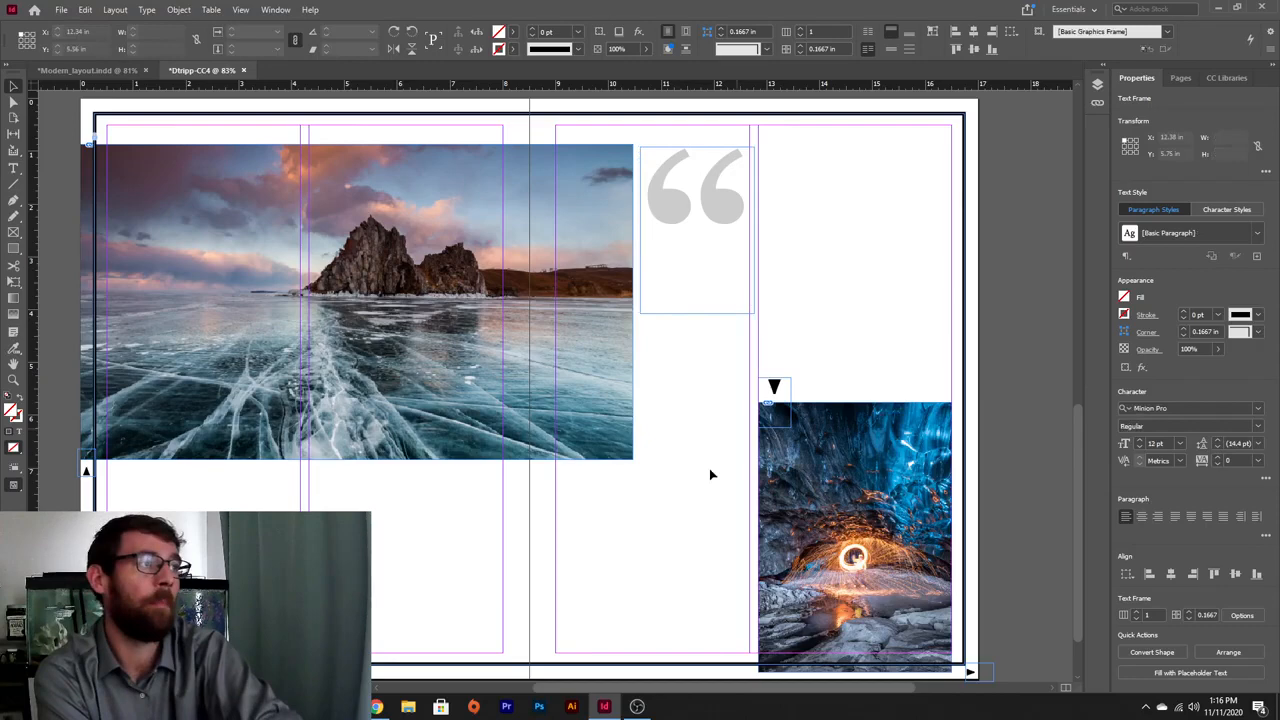
- Draw a text frame about 2 in high above the ice cave image and set its font to Georgia Bold
click(14, 170)
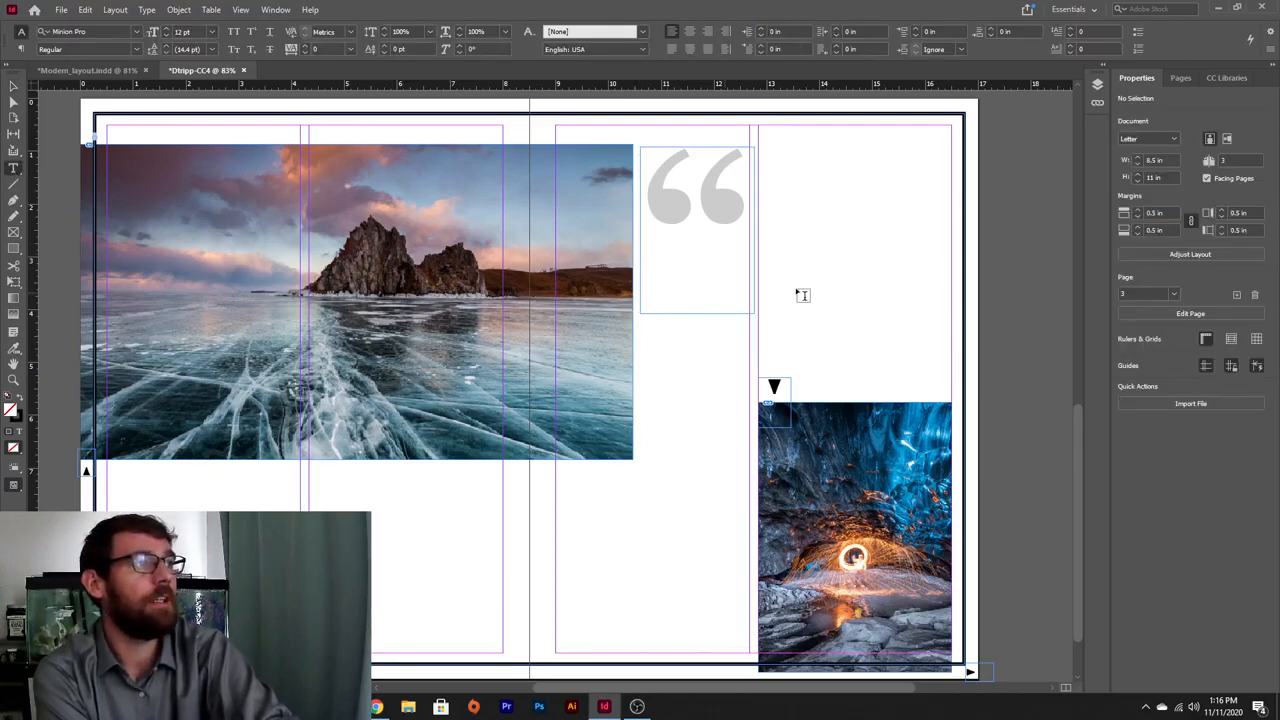
drag(767, 240, 970, 343)
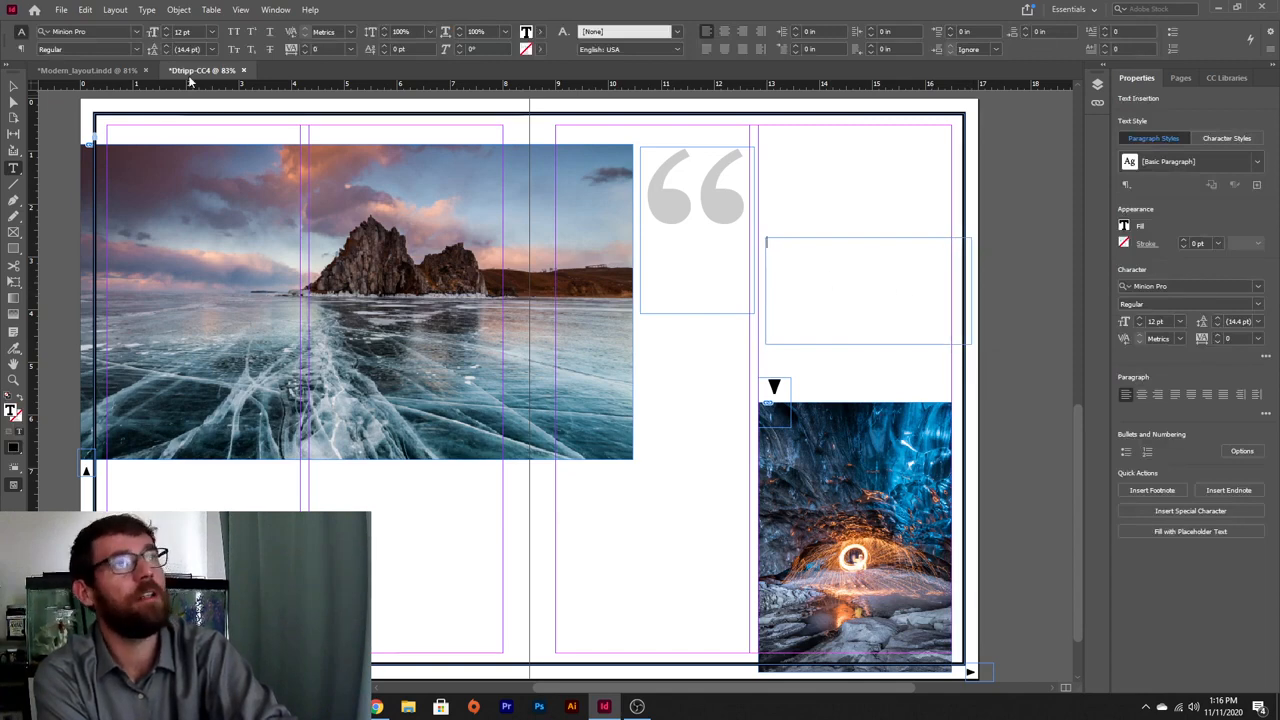
click(90, 31)
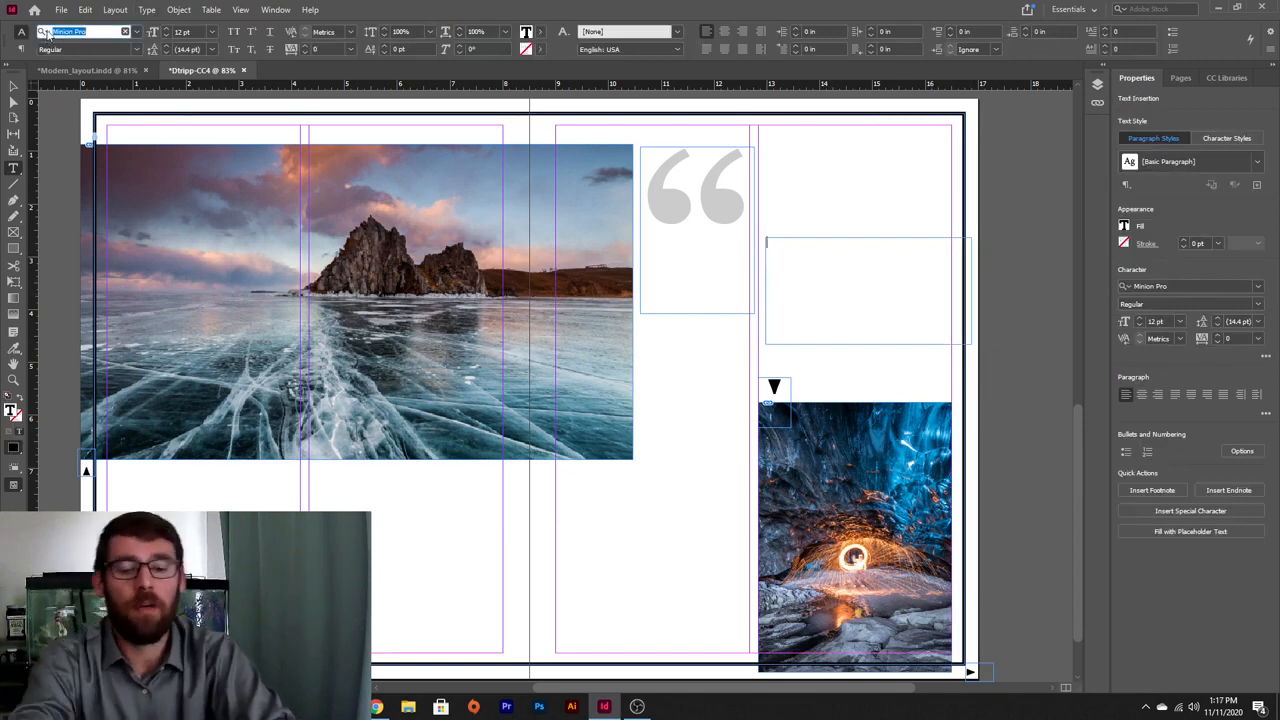
text(geo)
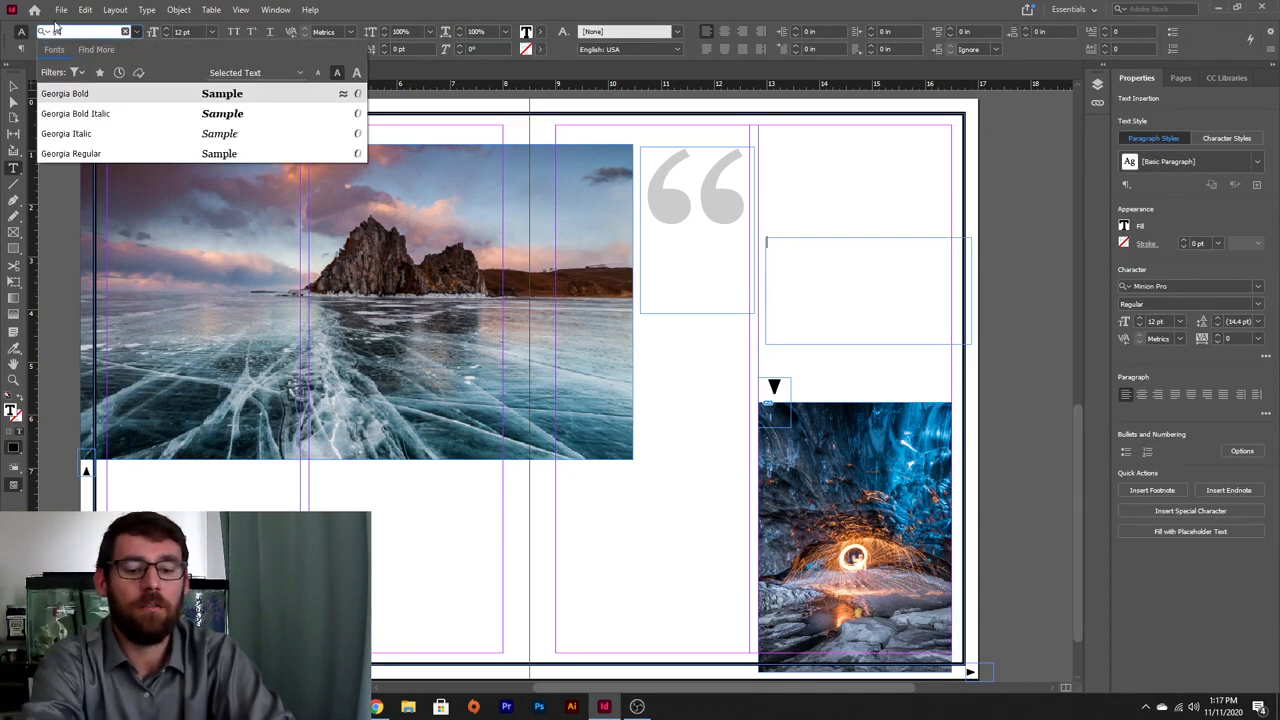
click(95, 94)
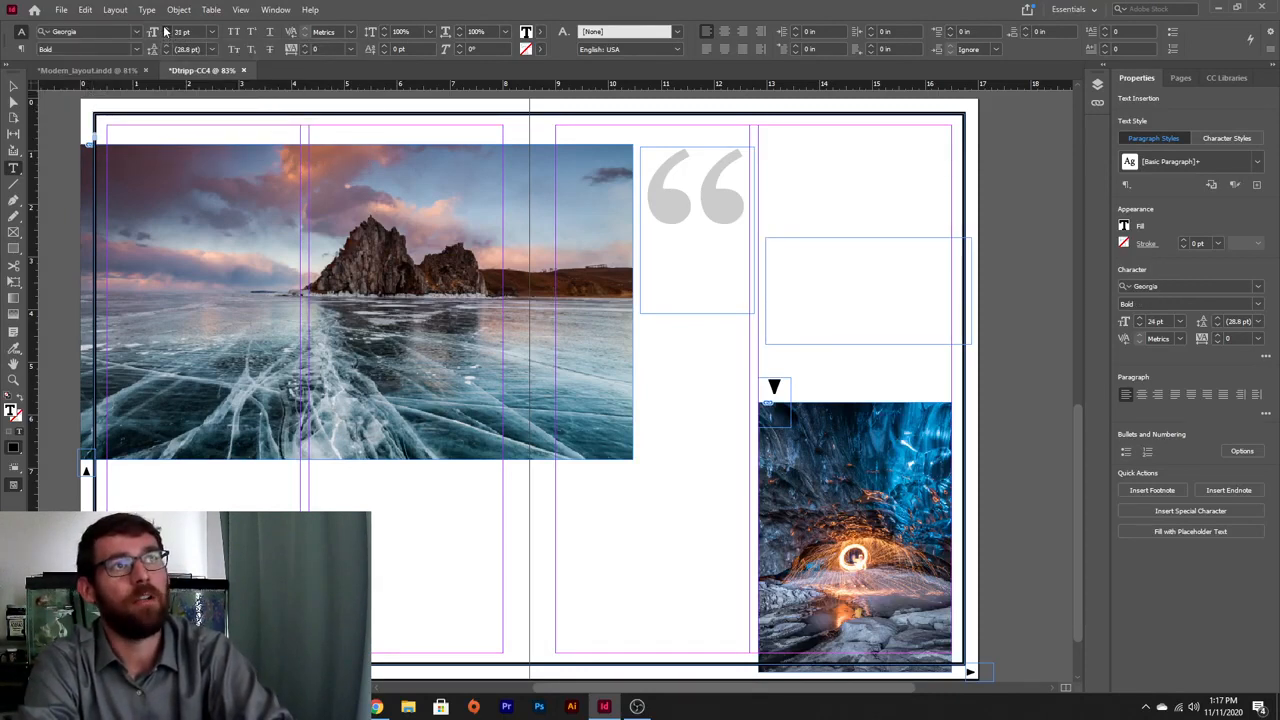
- Set the new frame's font size to 35 pt and fill it with placeholder text
click(165, 31)
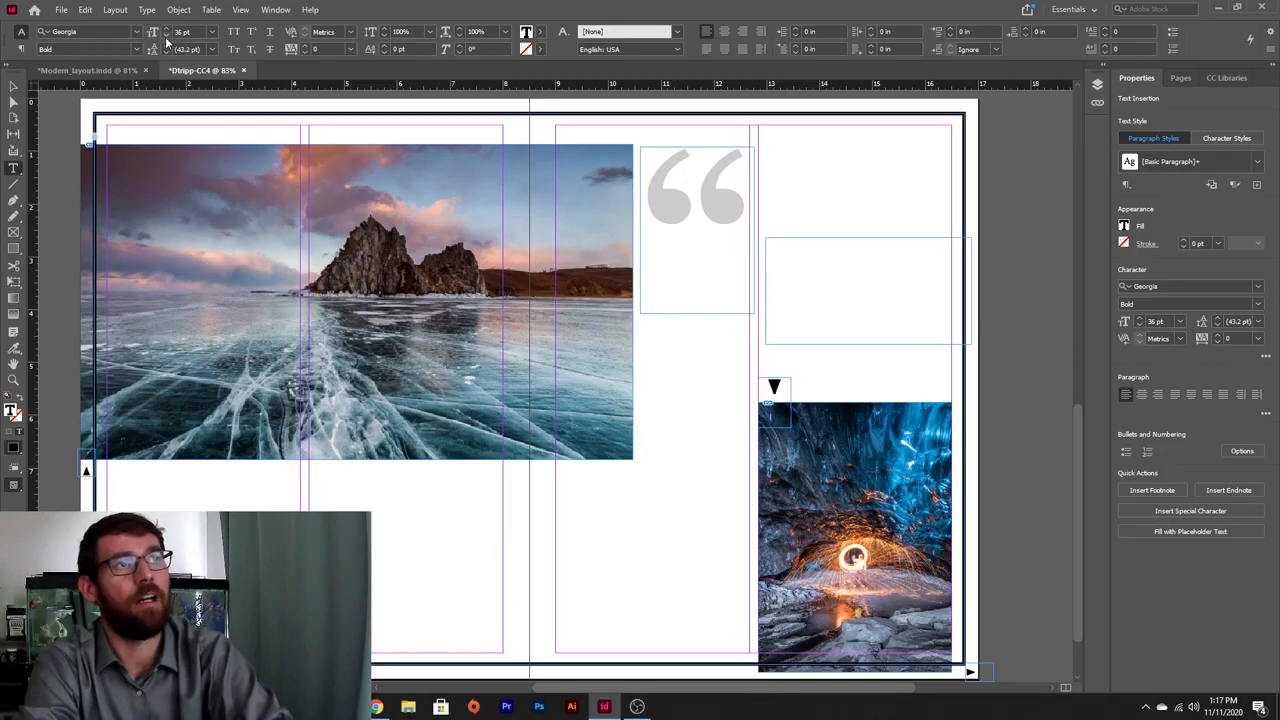
click(166, 36)
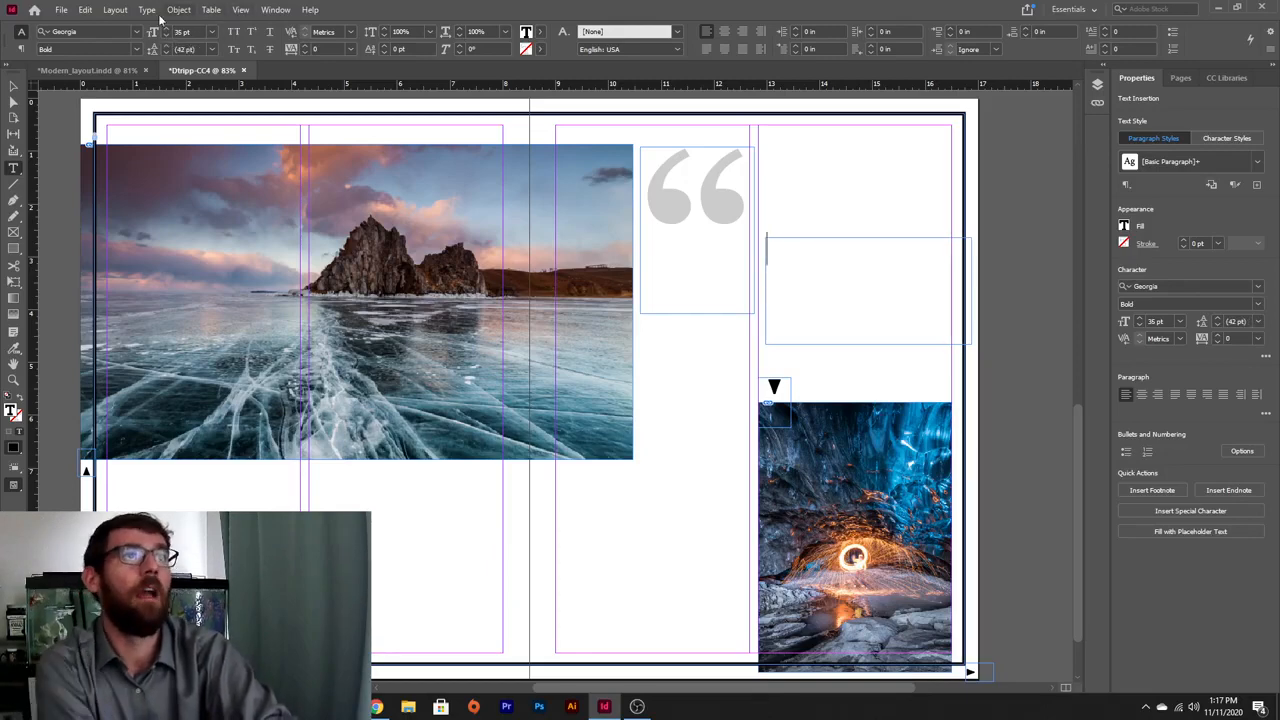
click(148, 10)
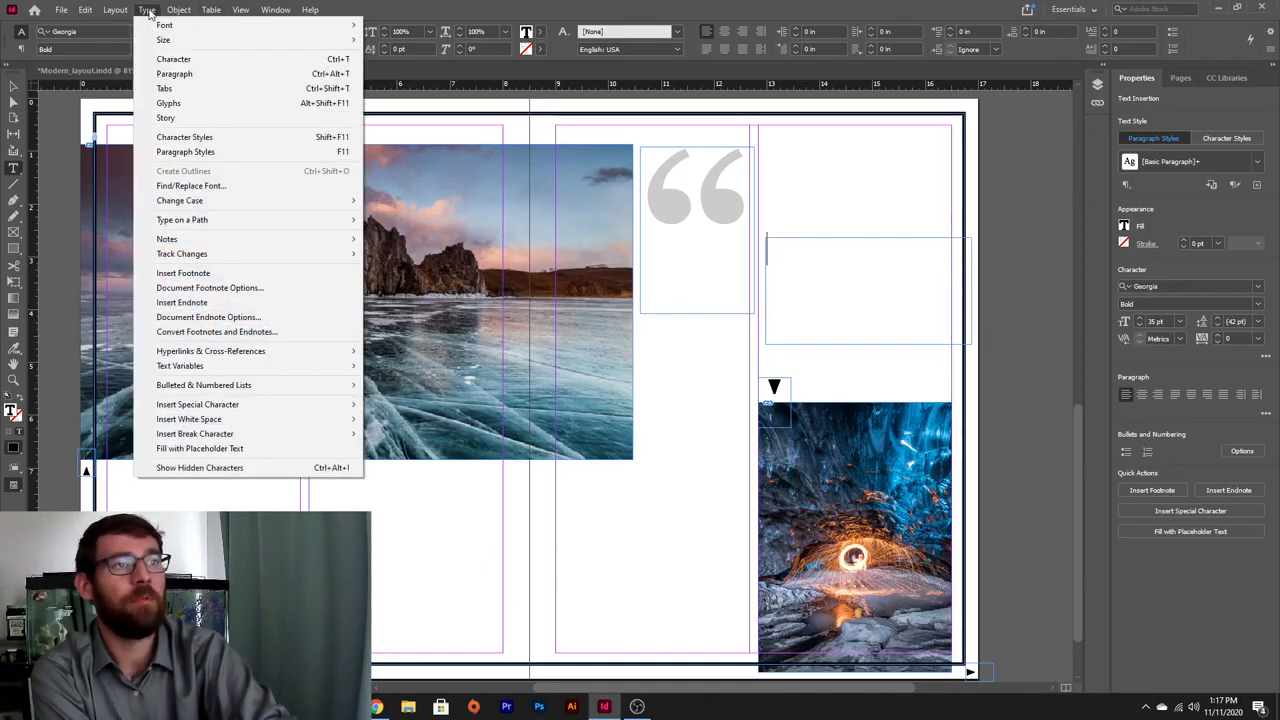
click(255, 448)
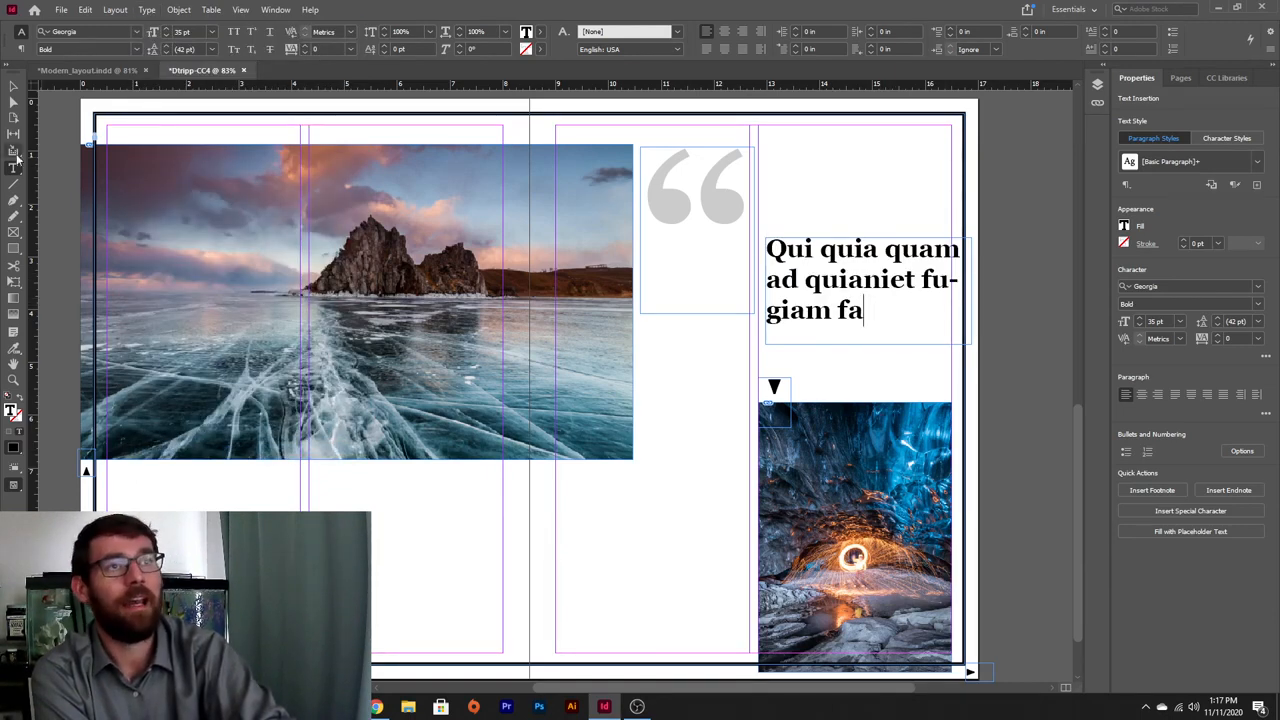
- Widen the quote text frame to about 5.56 in and move it just beneath the quotation mark, ending at the right page margin
click(13, 86)
drag(765, 296, 671, 292)
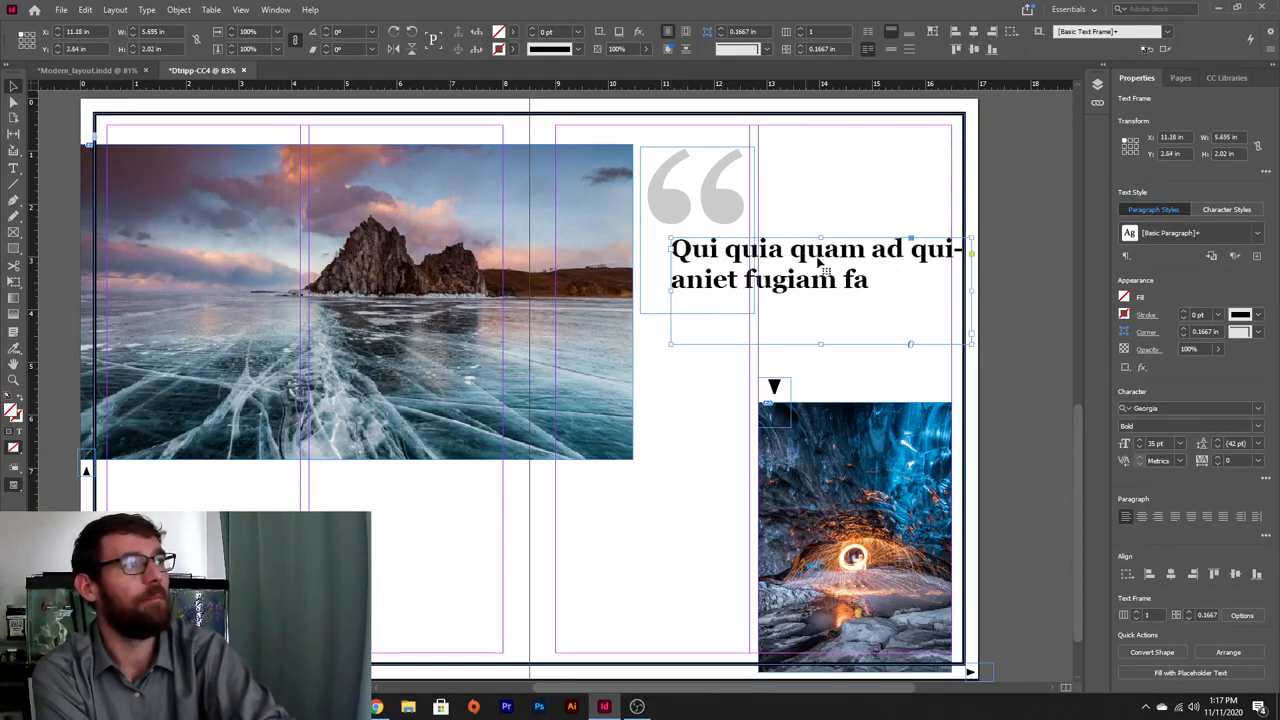
drag(820, 256, 808, 268)
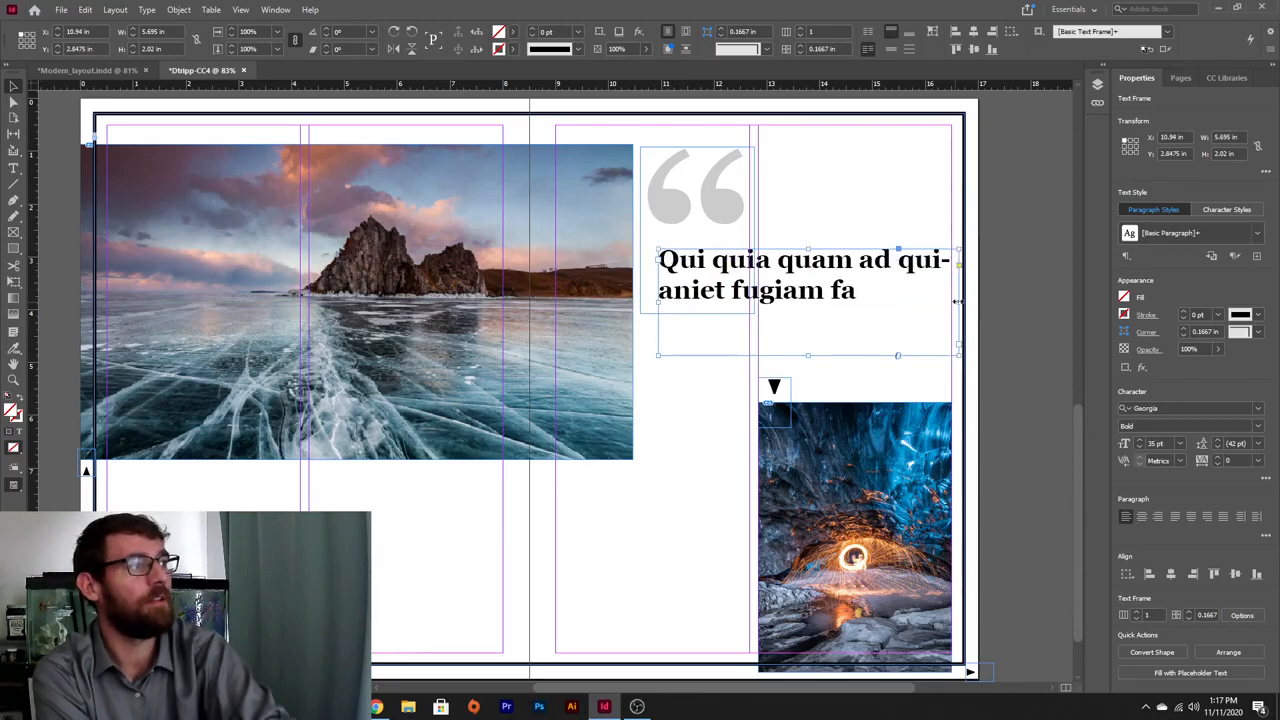
drag(958, 302, 951, 304)
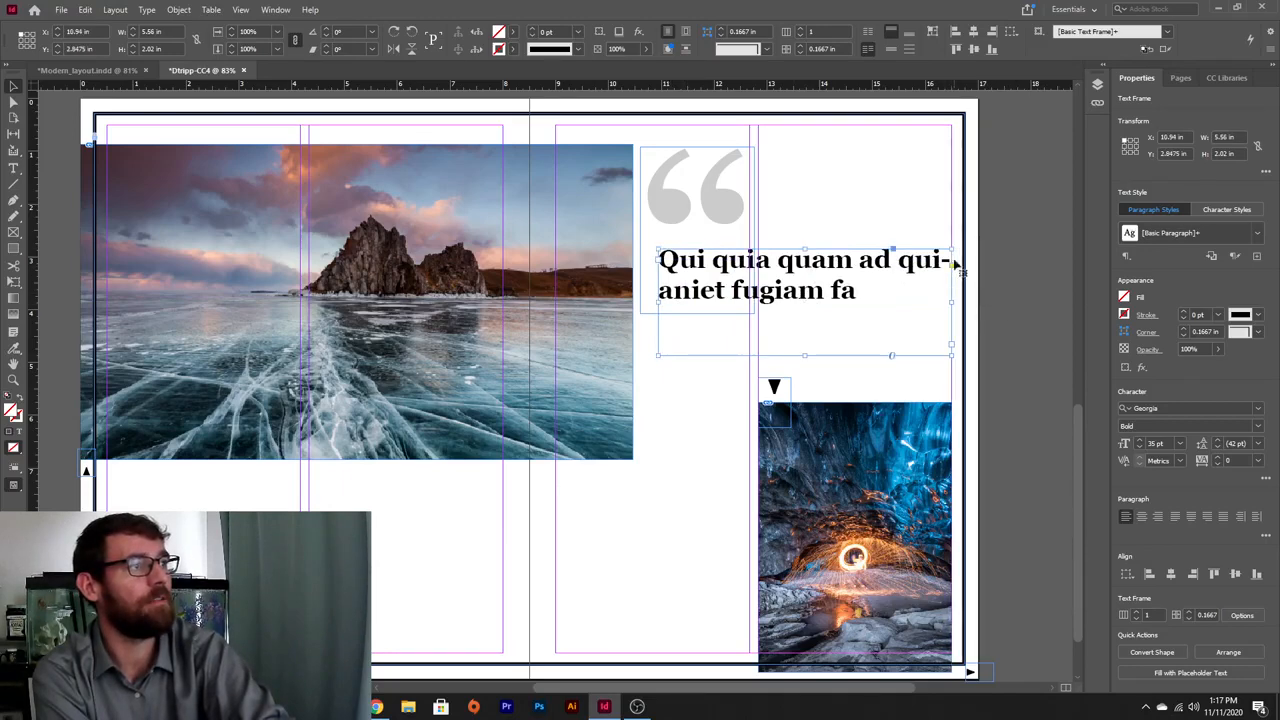
- Check the quote text in the Modern_layout reference, and fill the new document's quote frame with additional placeholder text
click(122, 71)
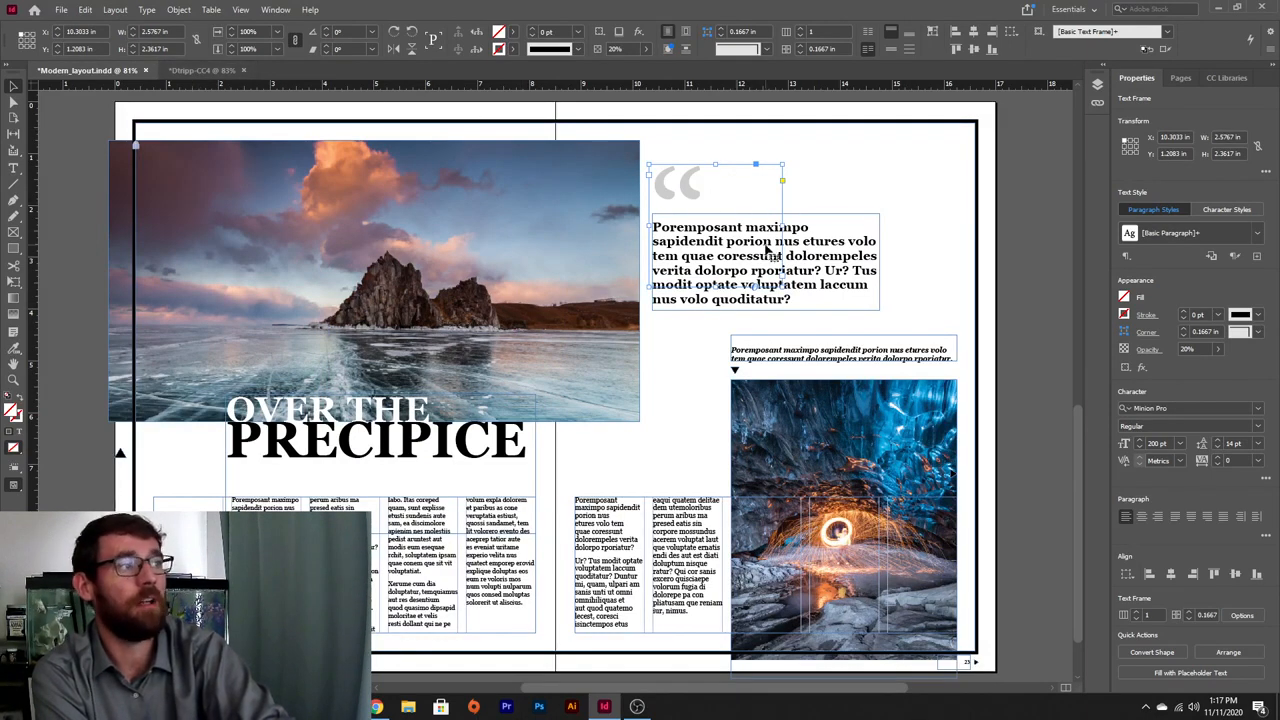
click(202, 72)
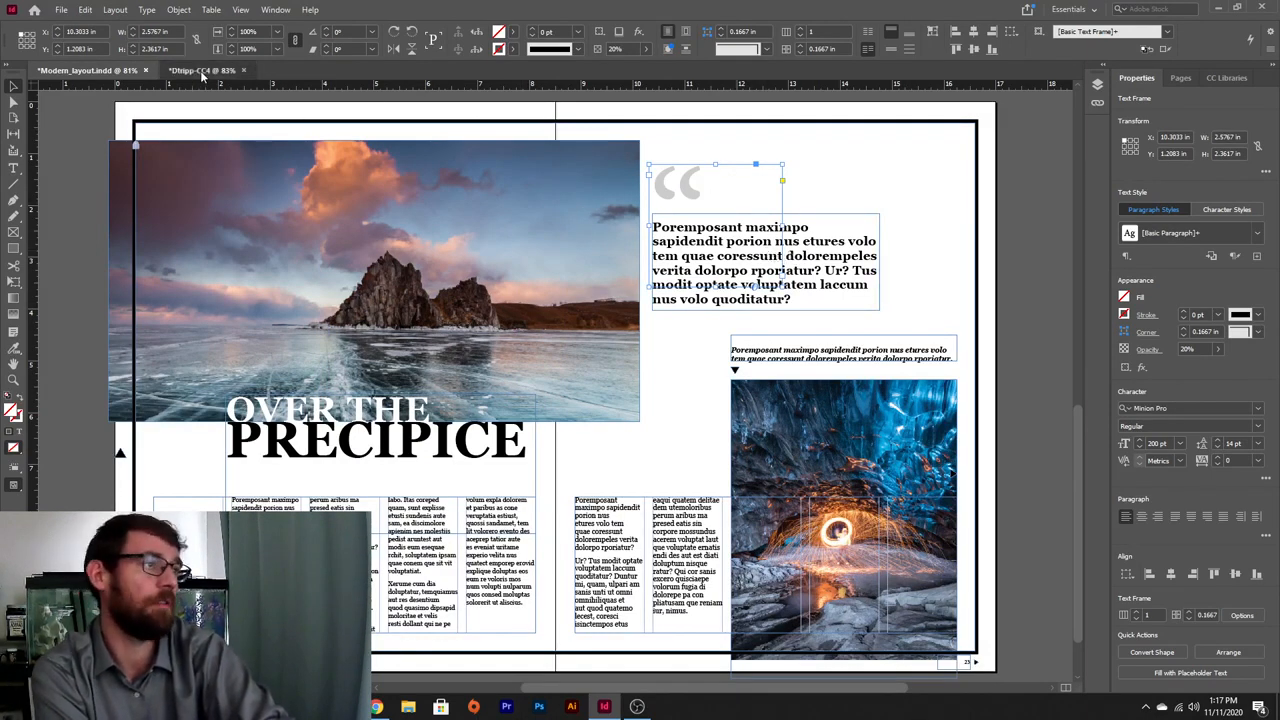
double_click(827, 293)
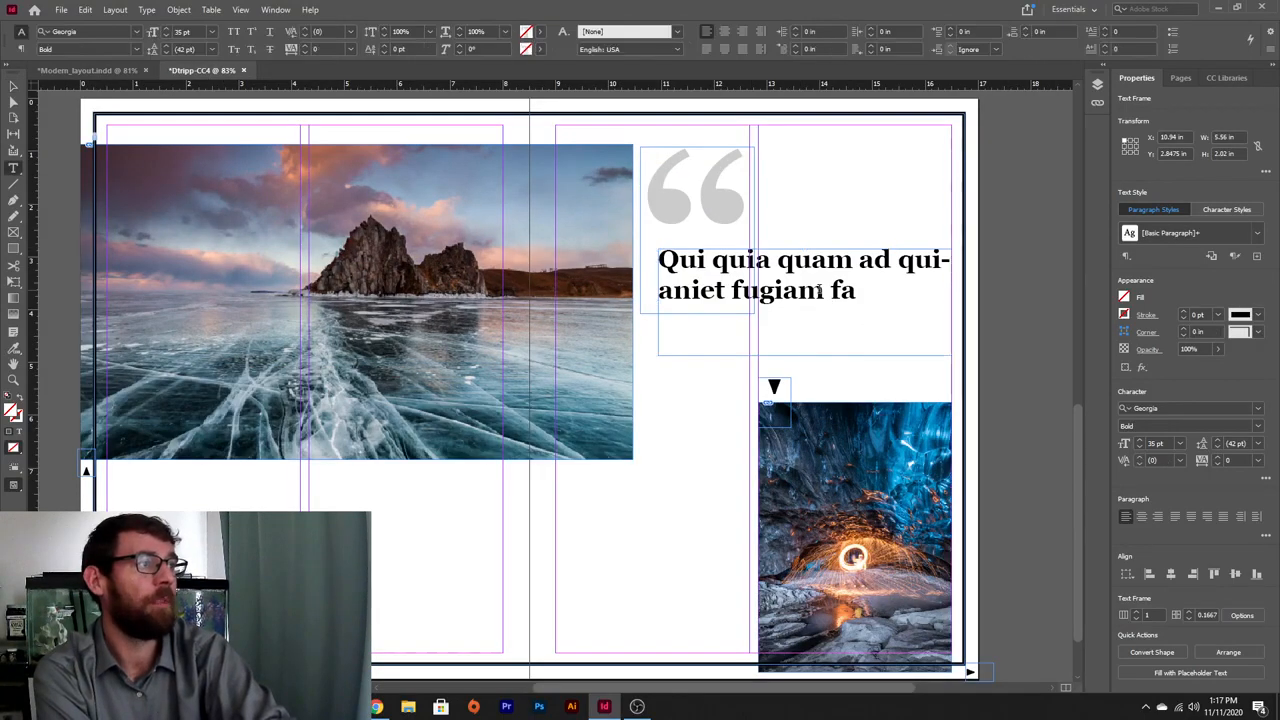
key(ctrl+a)
click(150, 11)
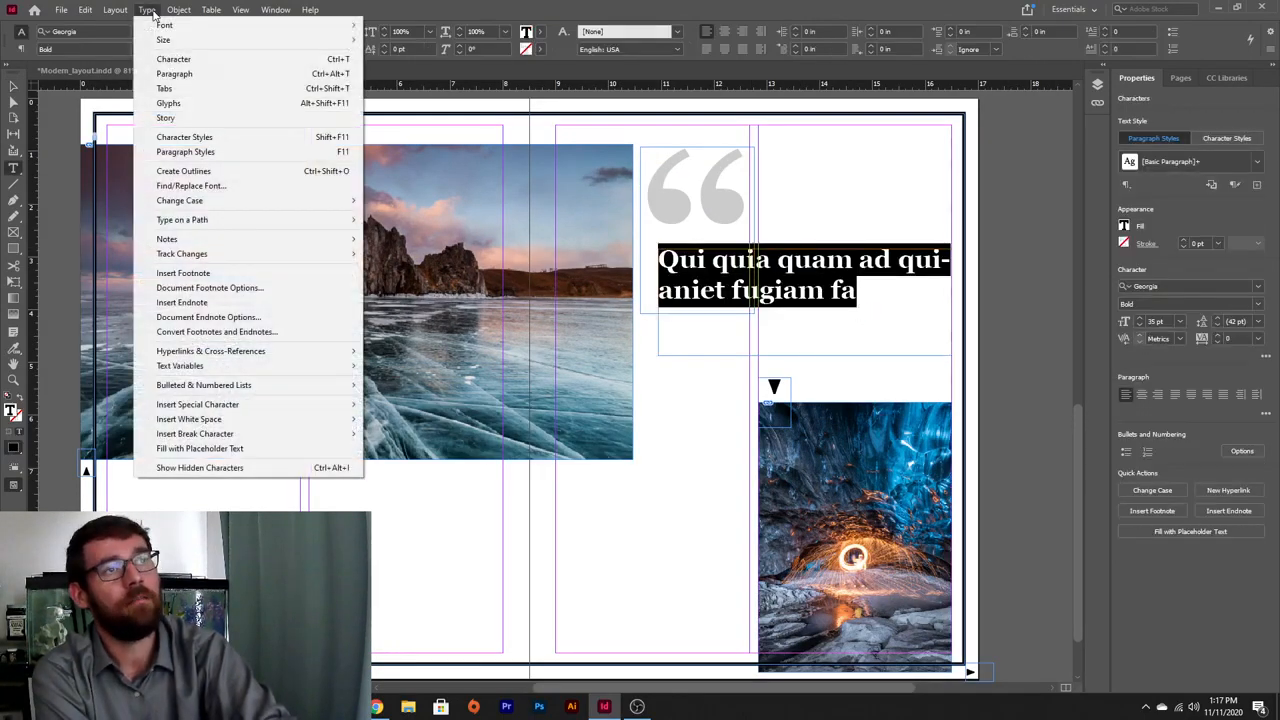
click(254, 450)
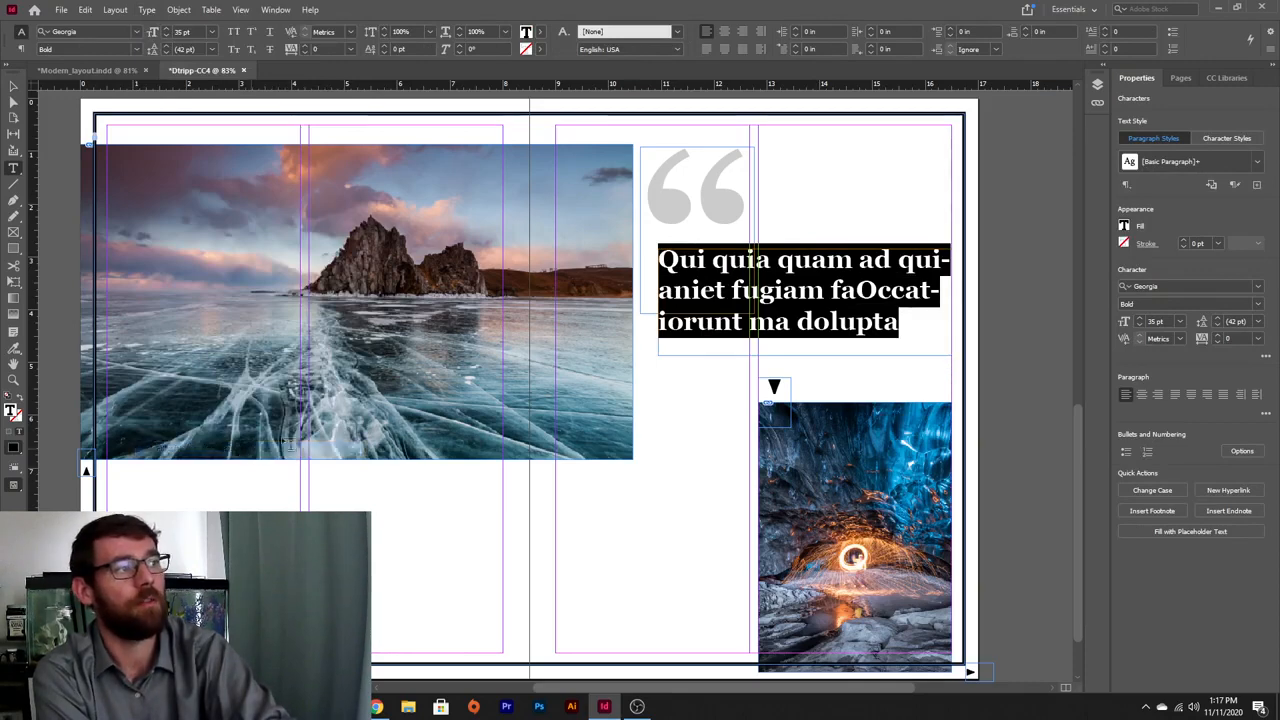
- Punctuate the quote text with a question mark and space after "fa" and a question mark at the end
click(857, 288)
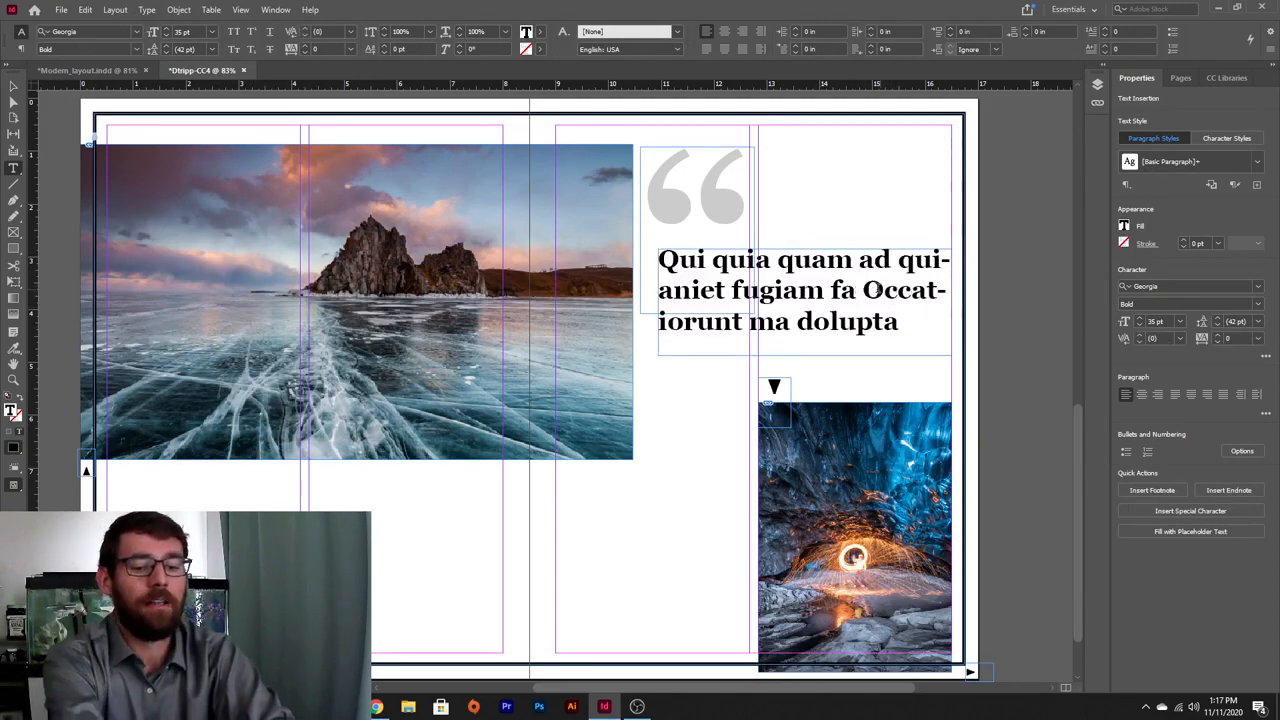
text(?)
key(End)
text(?)
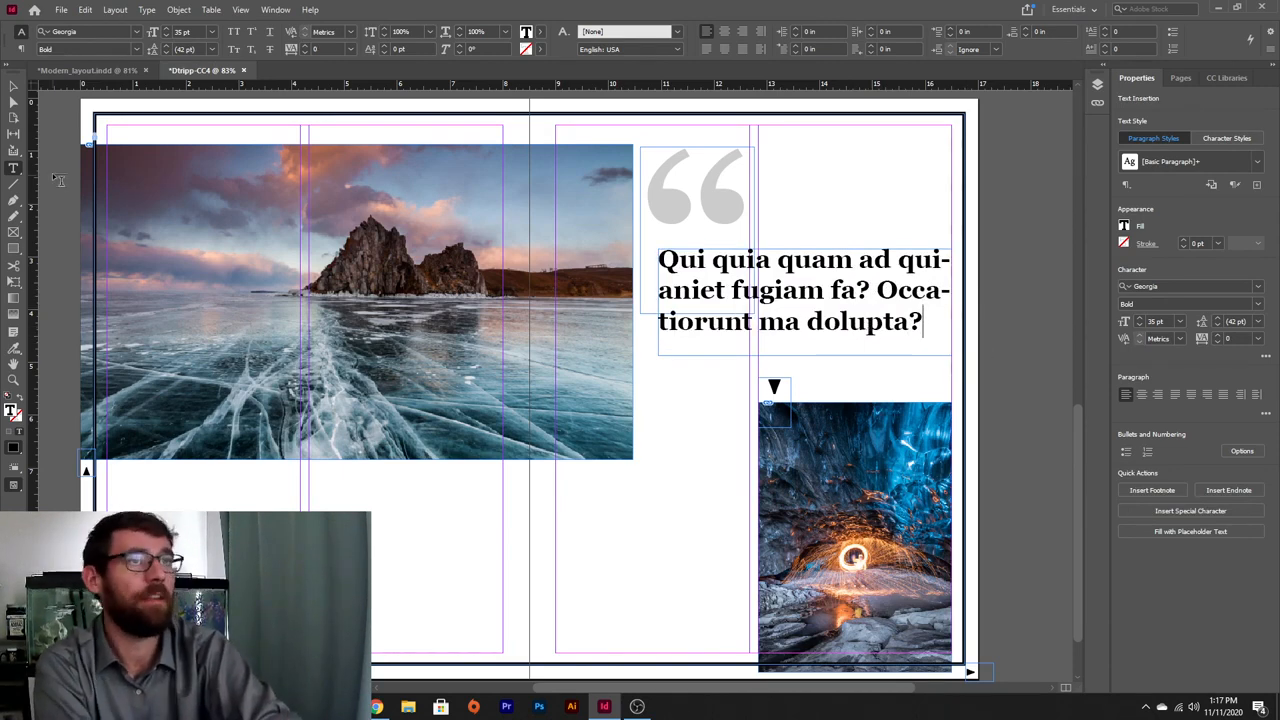
key(Escape)
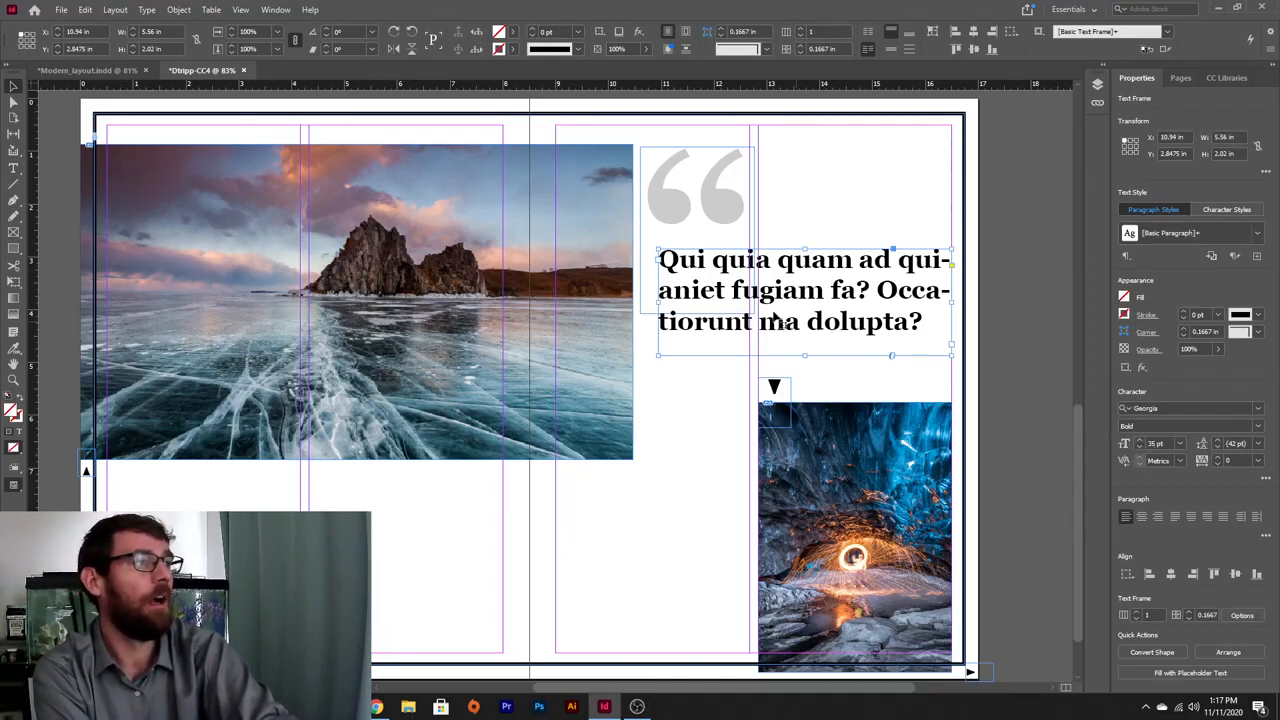
- Move the quotation mark up to the top margin and raise the quote text frame to sit just beneath it
drag(772, 318, 770, 295)
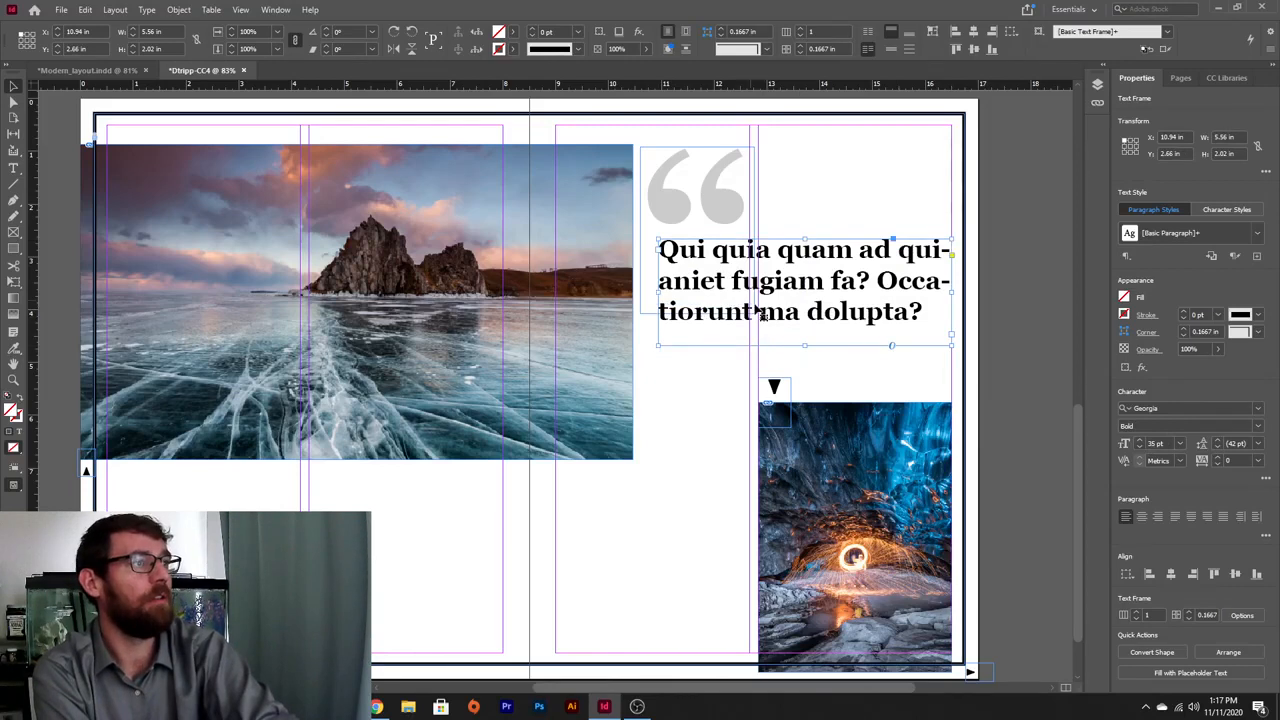
drag(716, 212, 716, 170)
drag(812, 302, 812, 291)
click(855, 362)
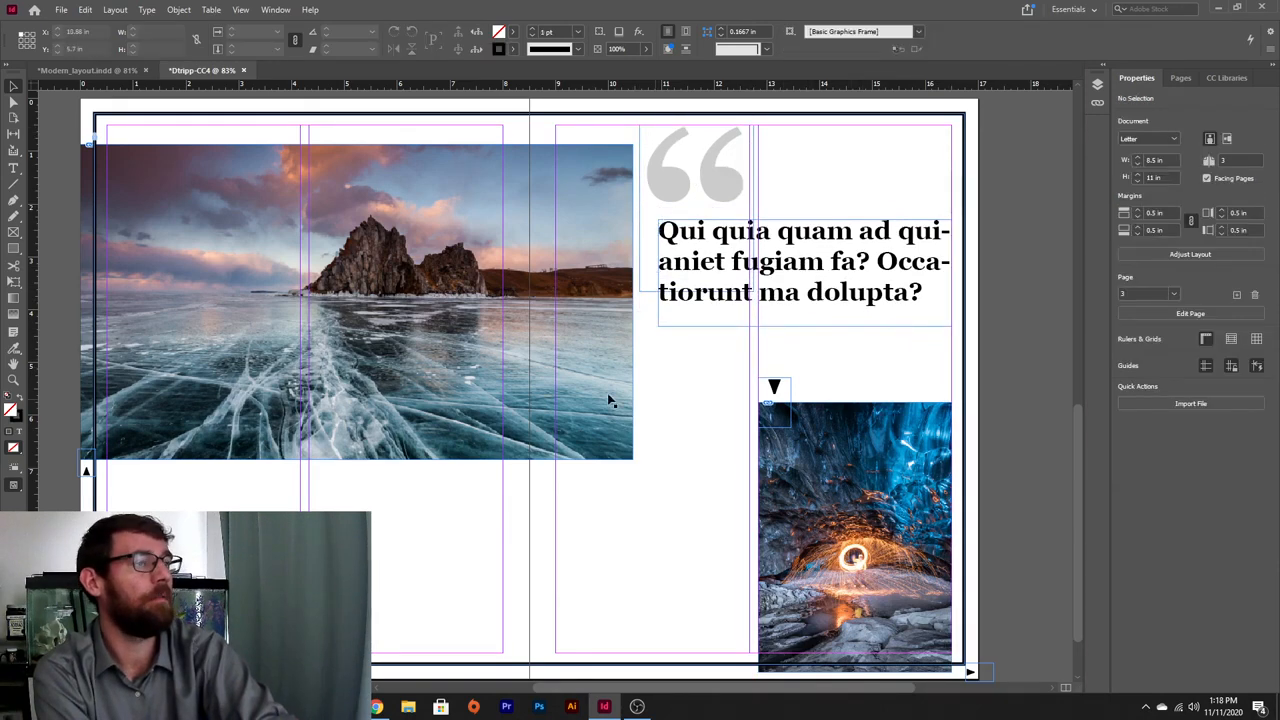
- Draw a caption frame about 3.67 by 0.64 in above the ice cave image, spanning its column, and fill it with placeholder text
click(13, 167)
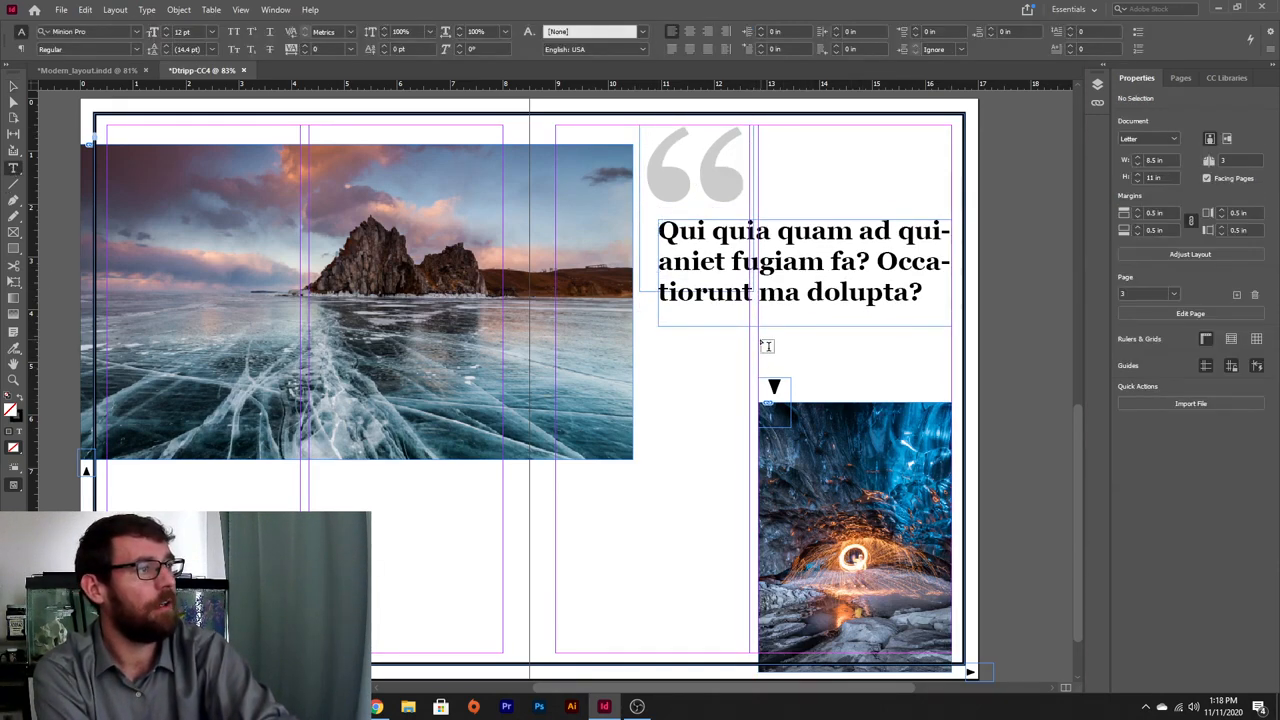
drag(759, 341, 951, 372)
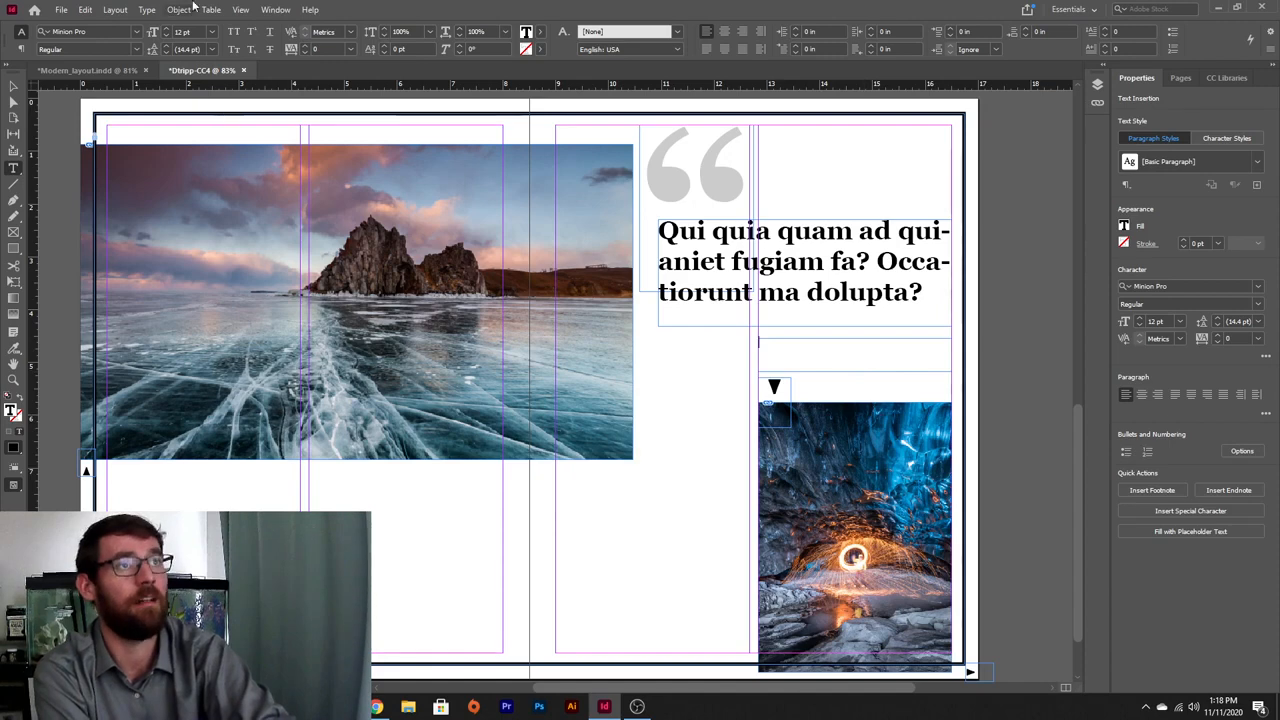
click(147, 10)
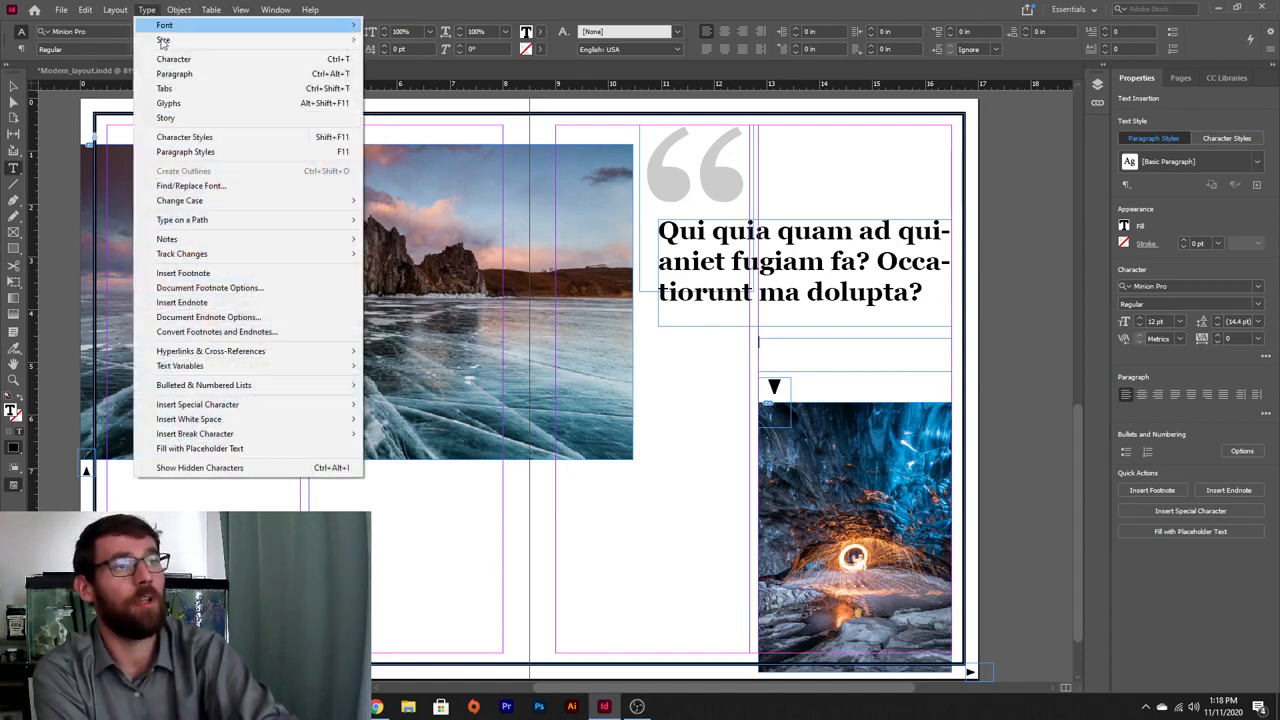
click(285, 448)
- Set the caption text to Georgia Regular at 17 pt
triple_click(857, 361)
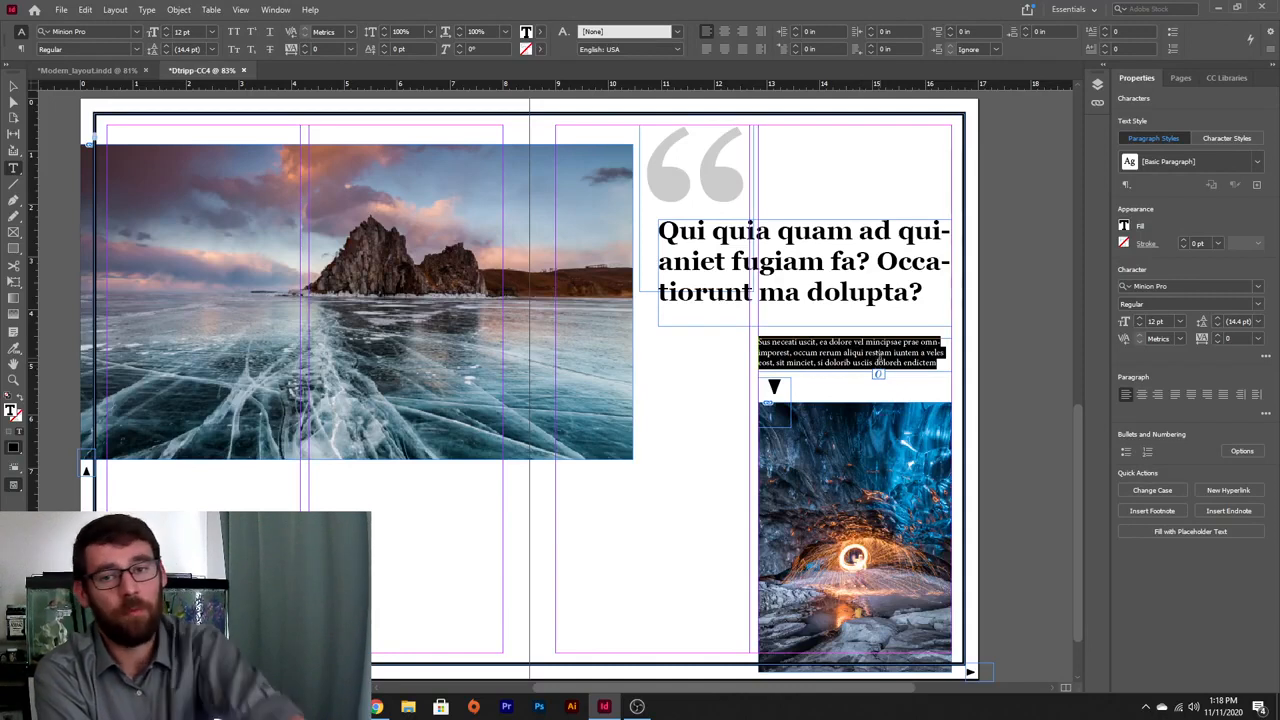
click(1170, 285)
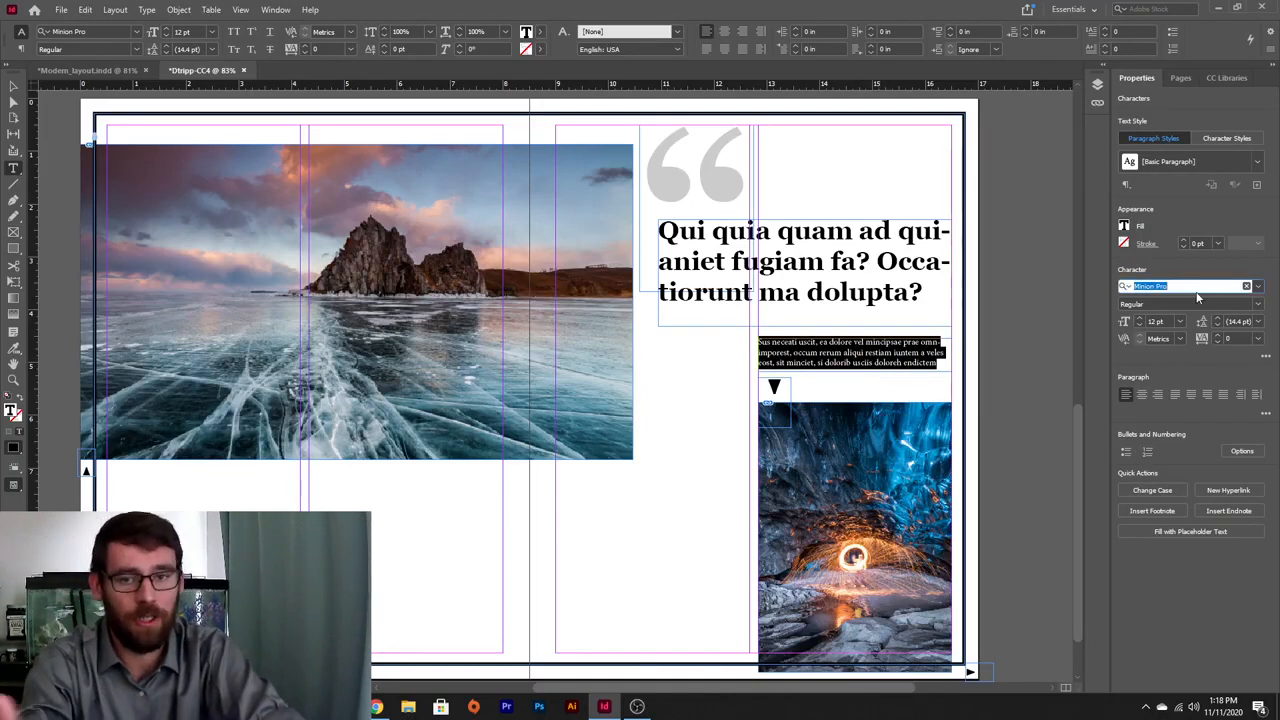
text(geor)
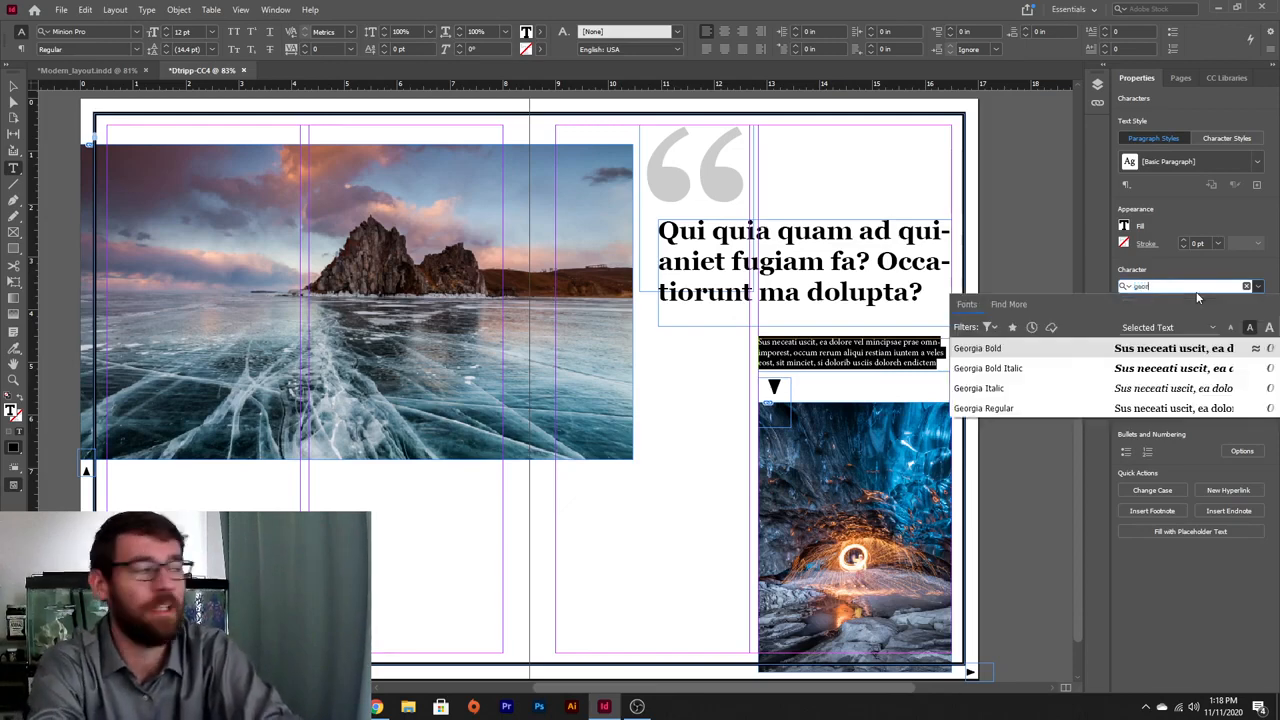
click(1065, 410)
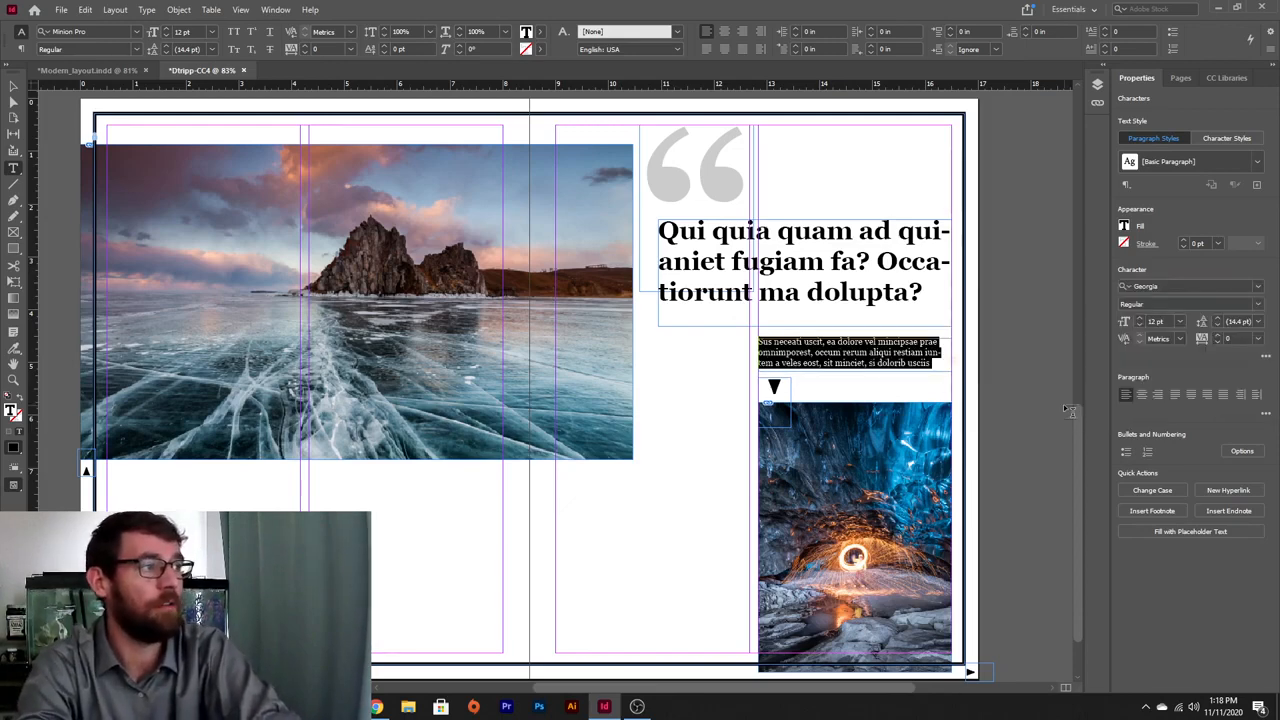
click(1140, 318)
click(1141, 318)
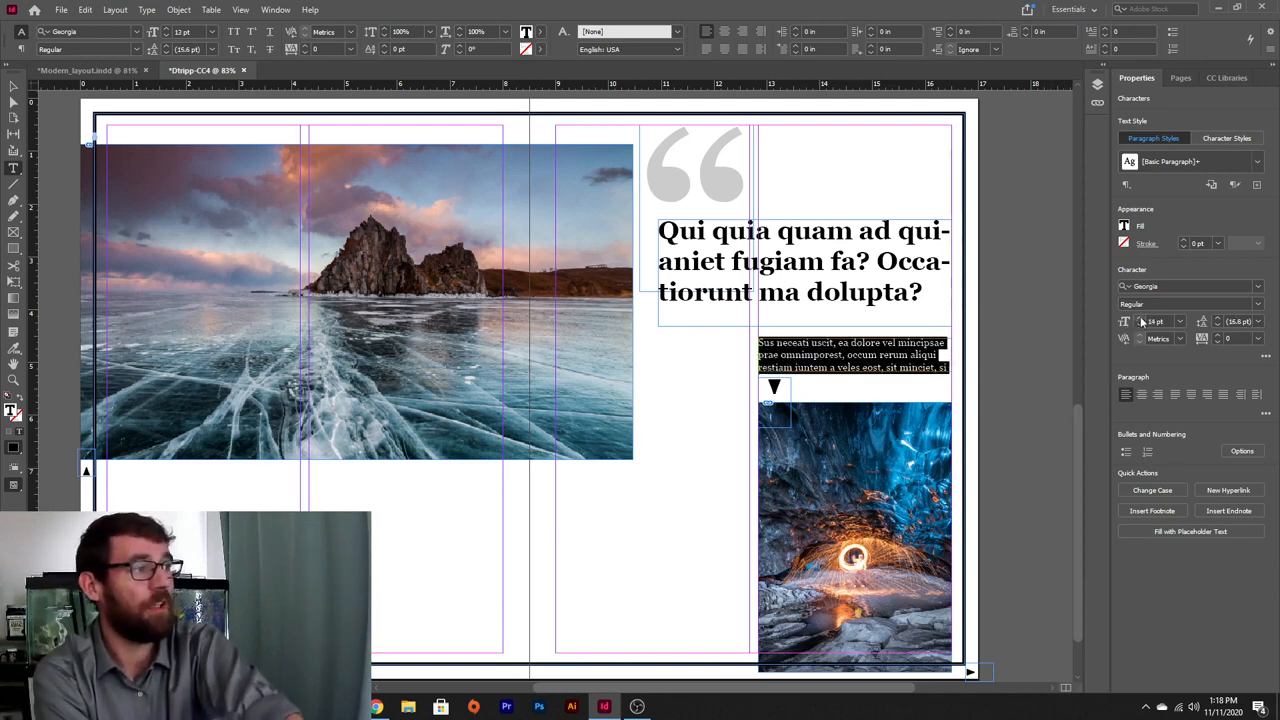
click(1141, 318)
click(1141, 318)
click(1141, 318)
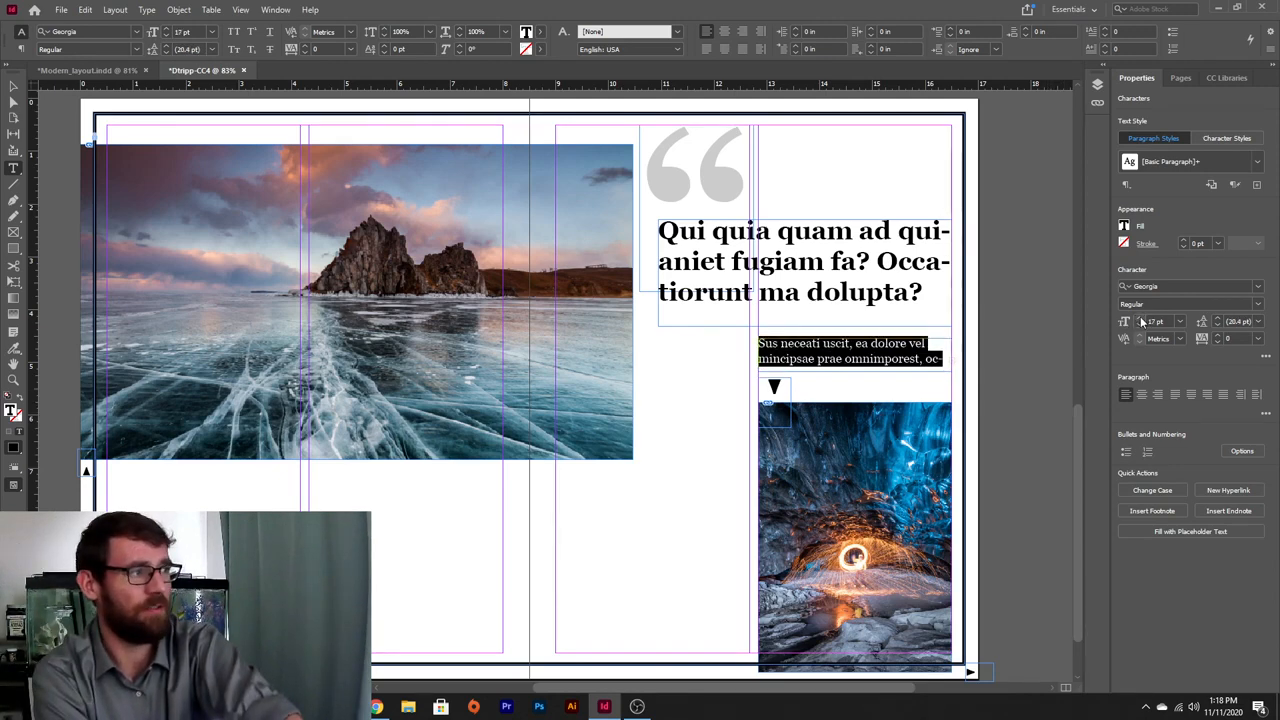
- Change the whole caption paragraph's font style to Bold Italic
click(924, 362)
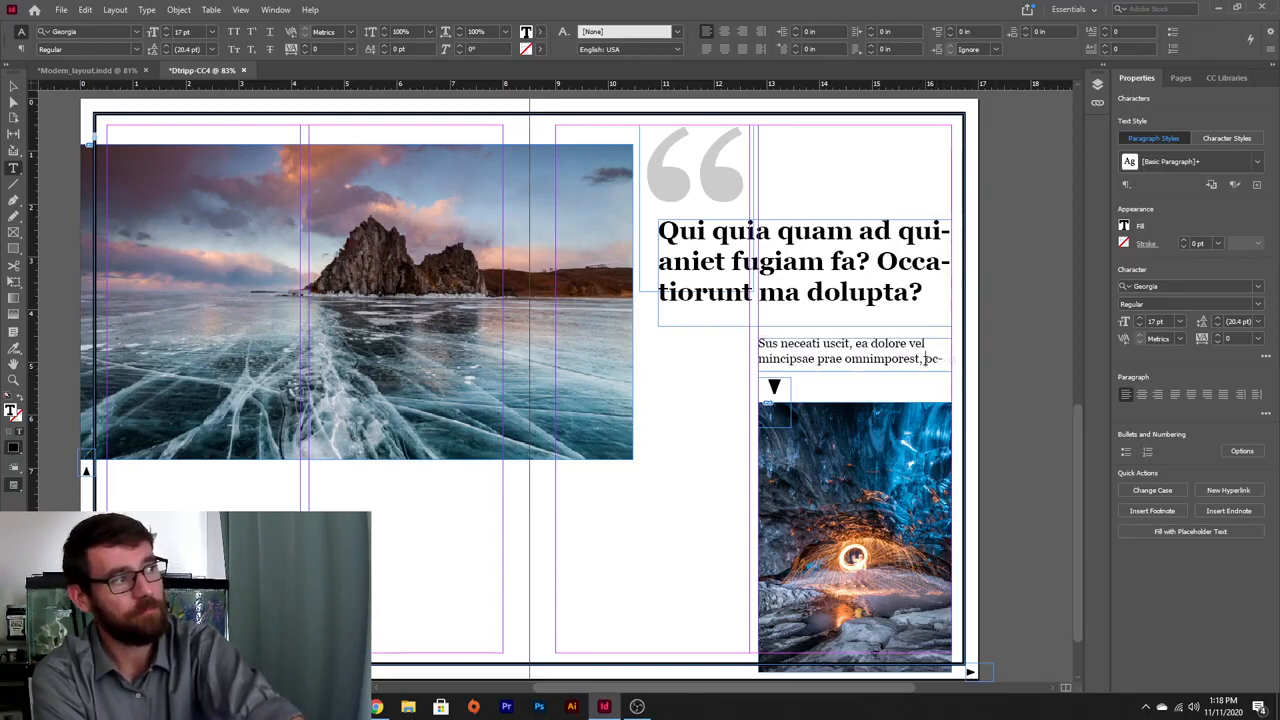
triple_click(920, 358)
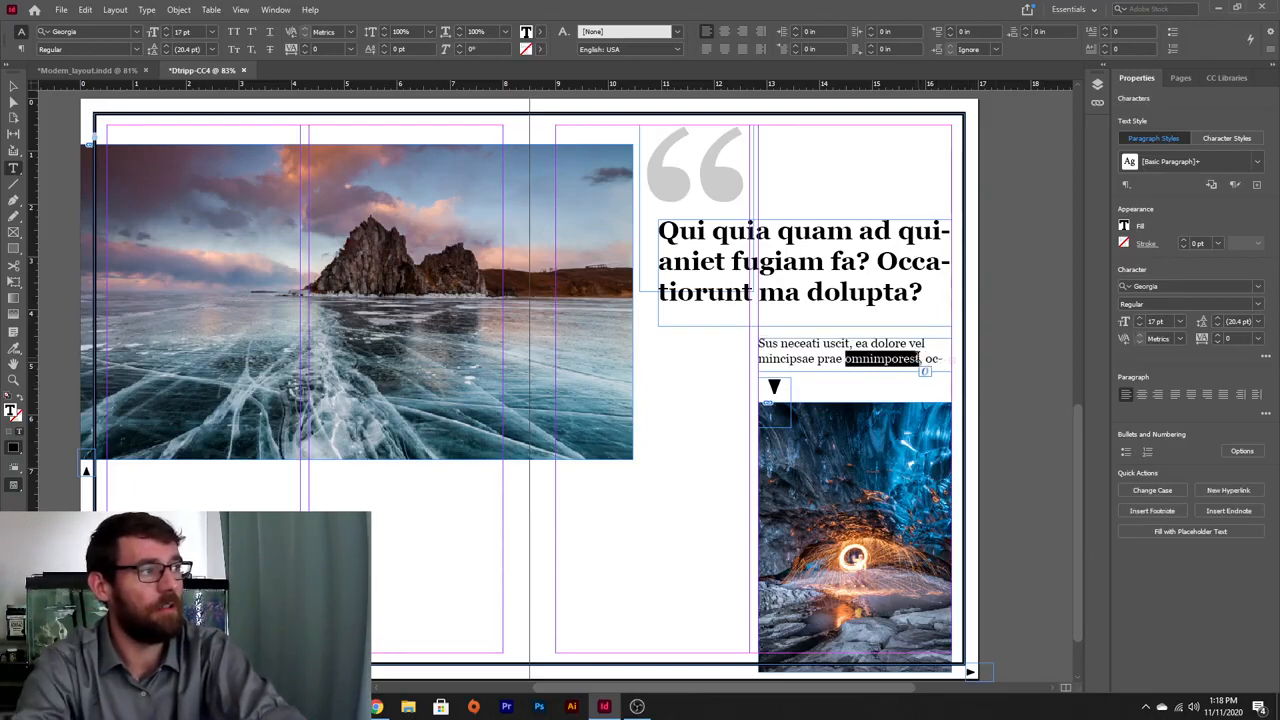
click(1260, 303)
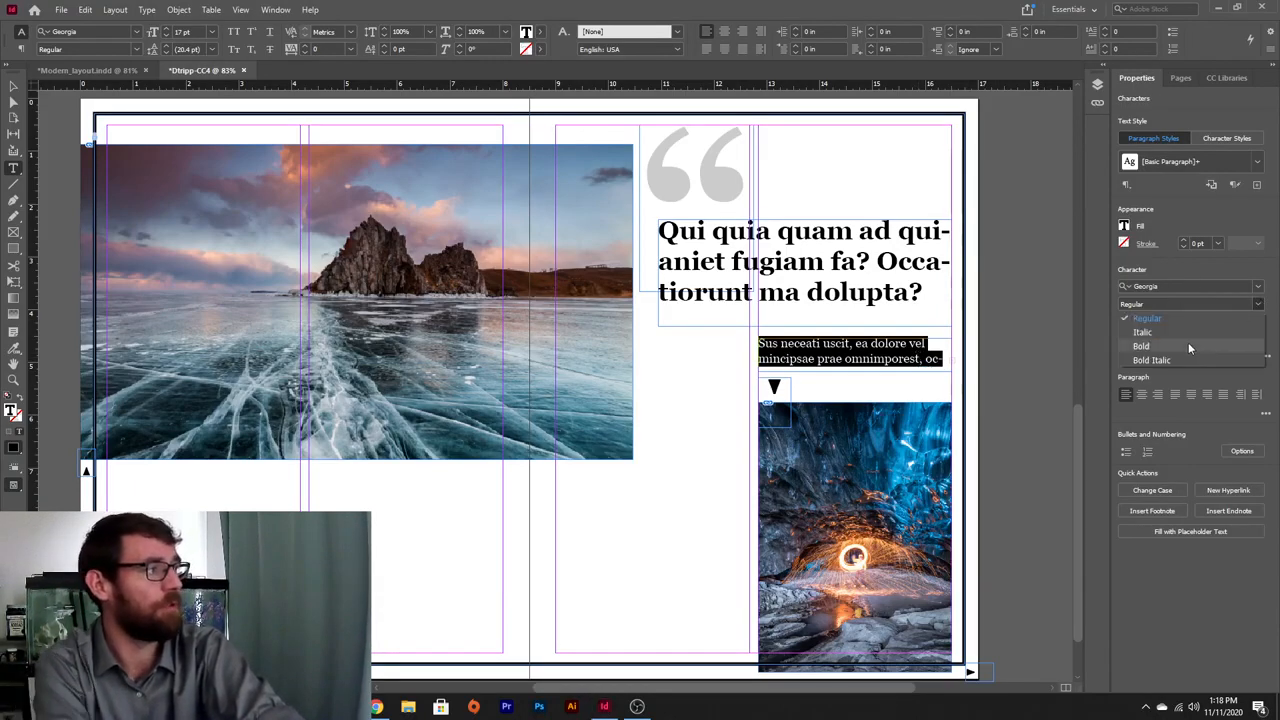
click(1166, 362)
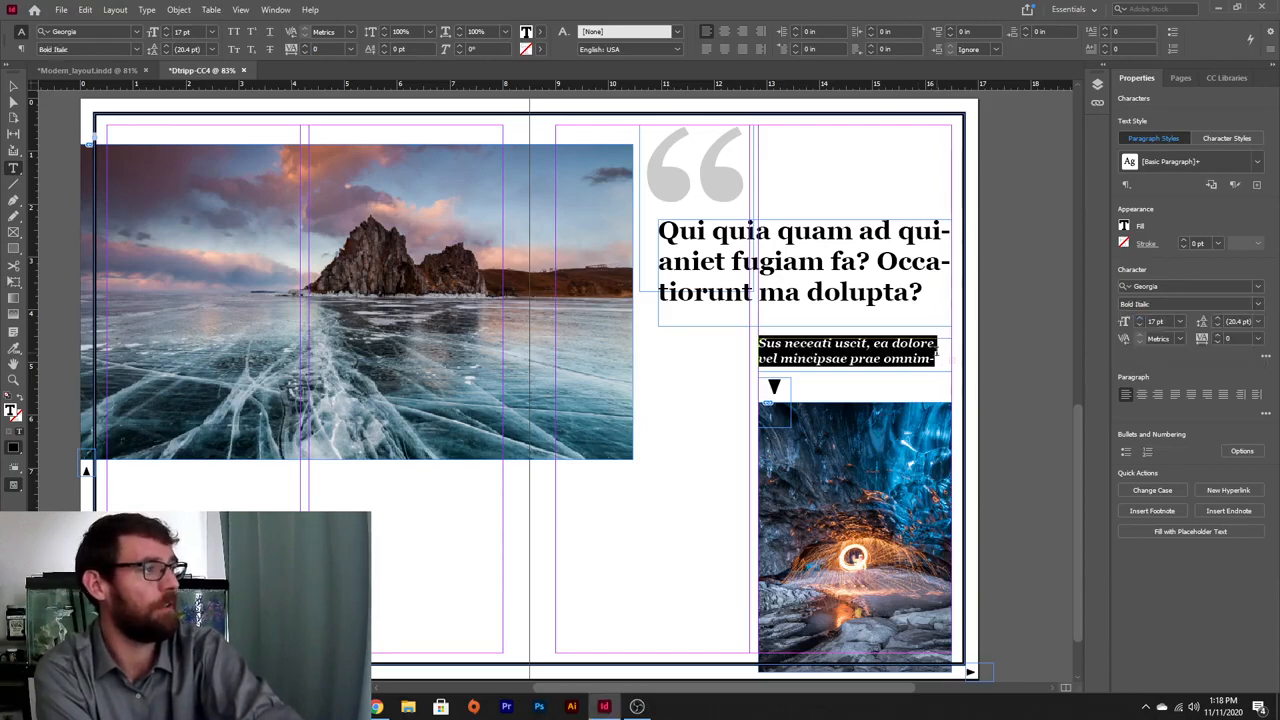
- Extend the caption frame downward to expose the overset text, and trim the caption to two lines ending in "omnipor"
click(927, 358)
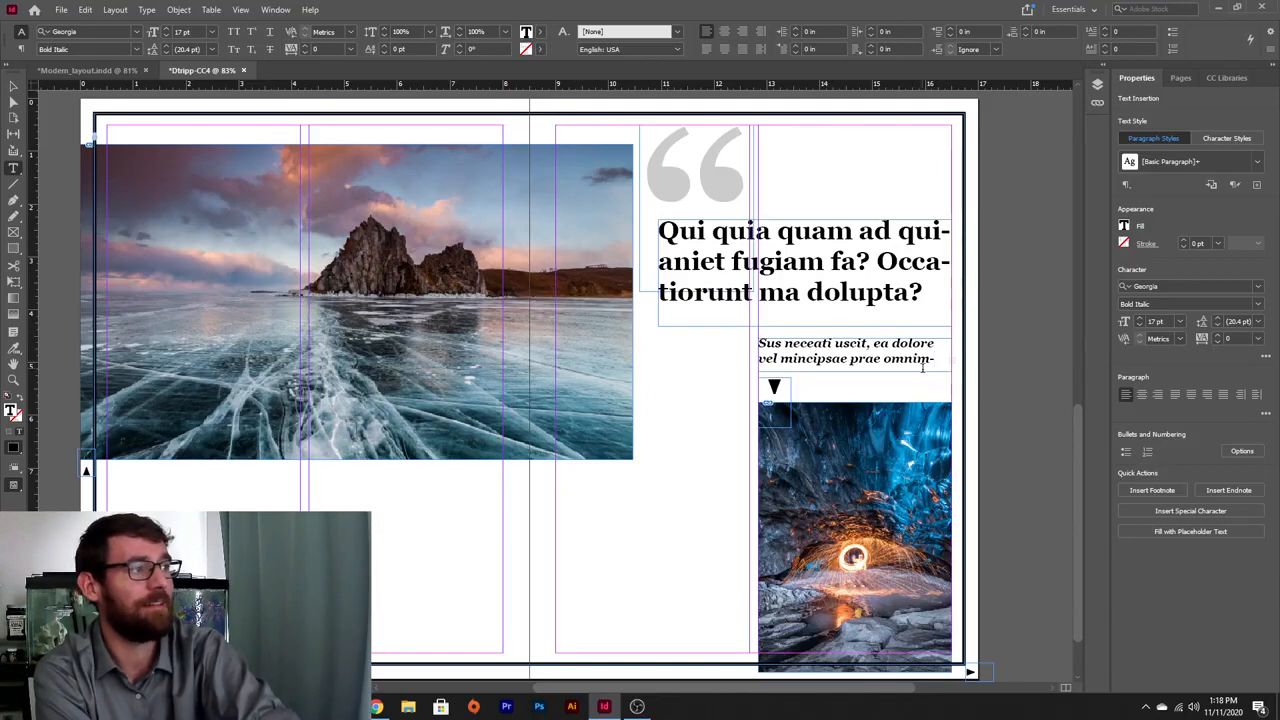
key(BackSpace)
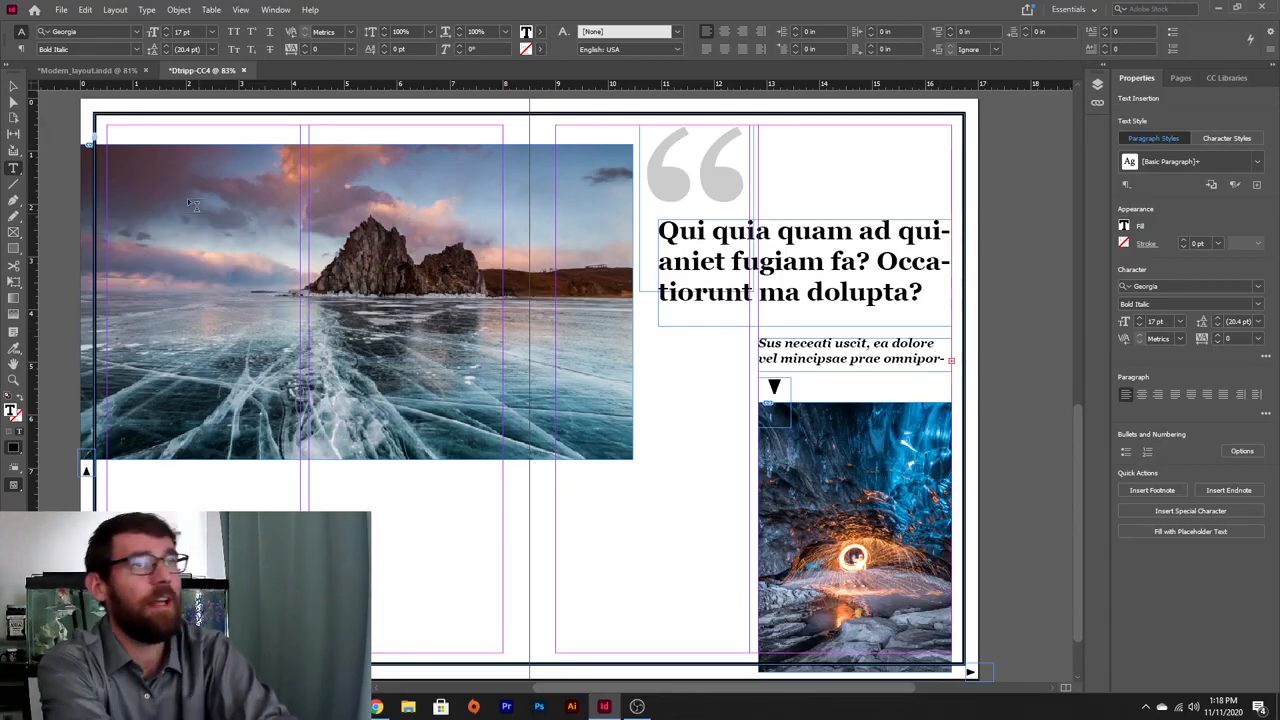
key(Escape)
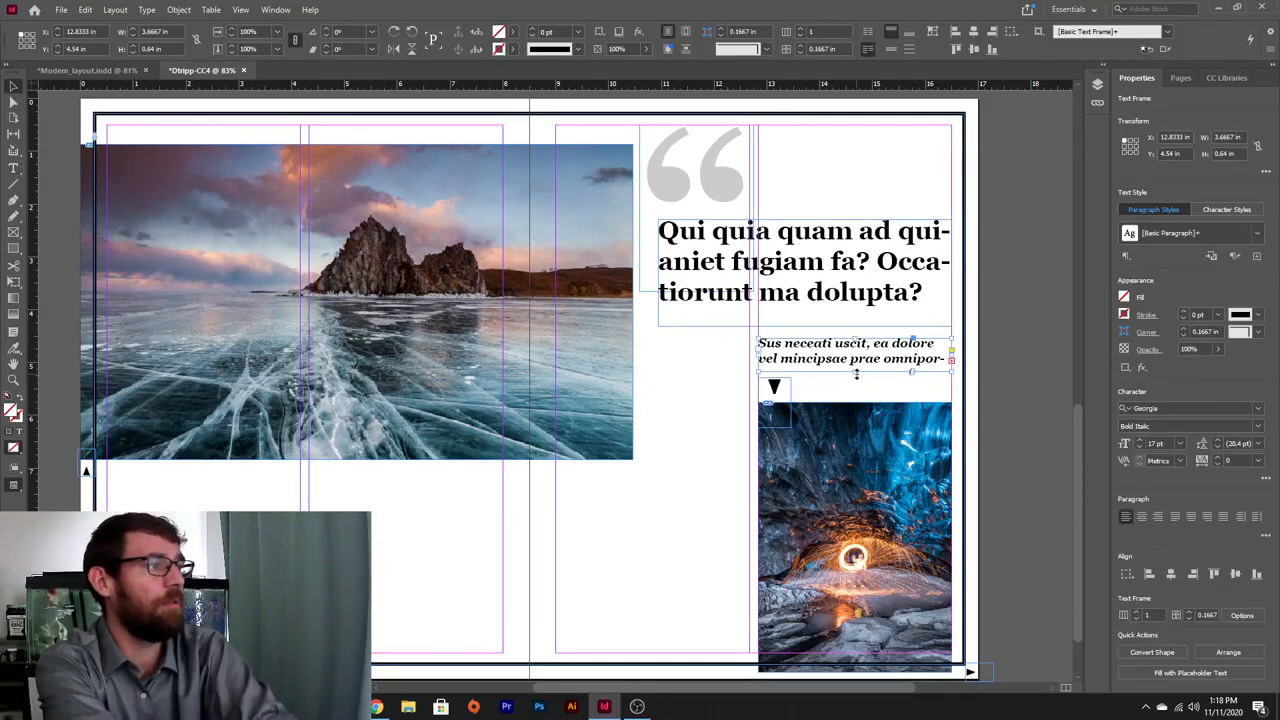
drag(857, 373, 864, 446)
double_click(911, 386)
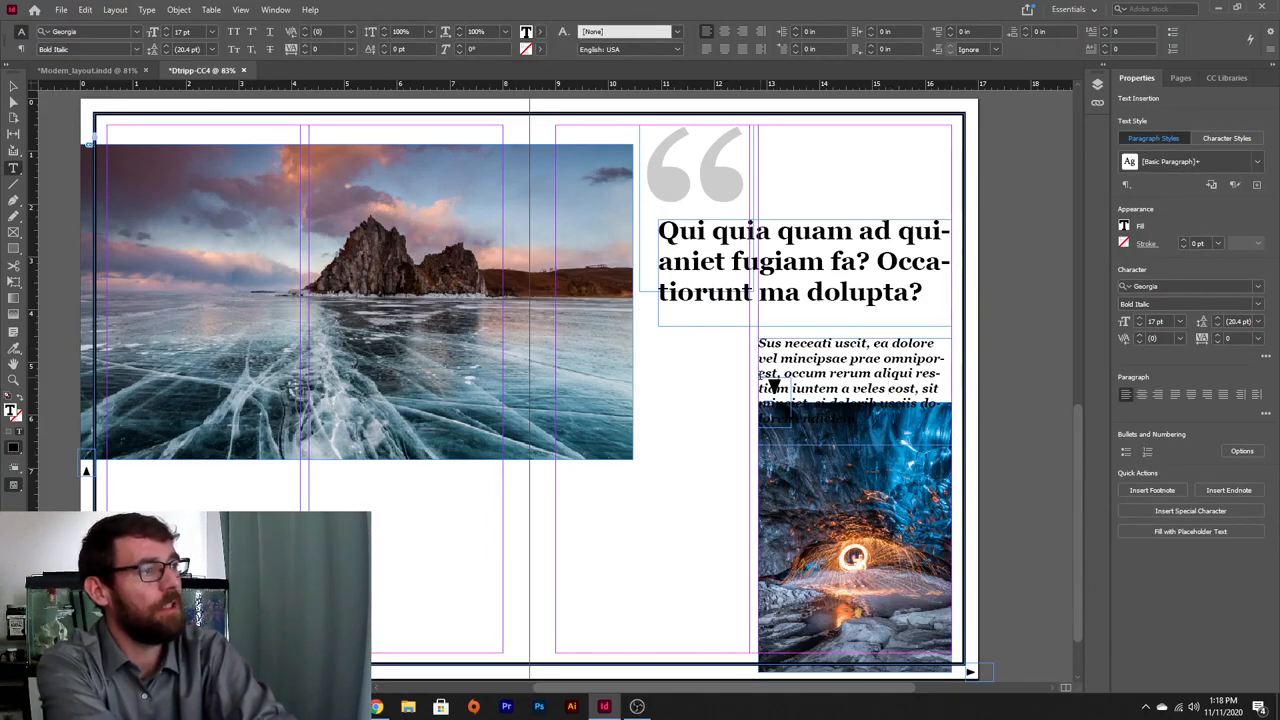
drag(944, 360, 950, 461)
key(BackSpace)
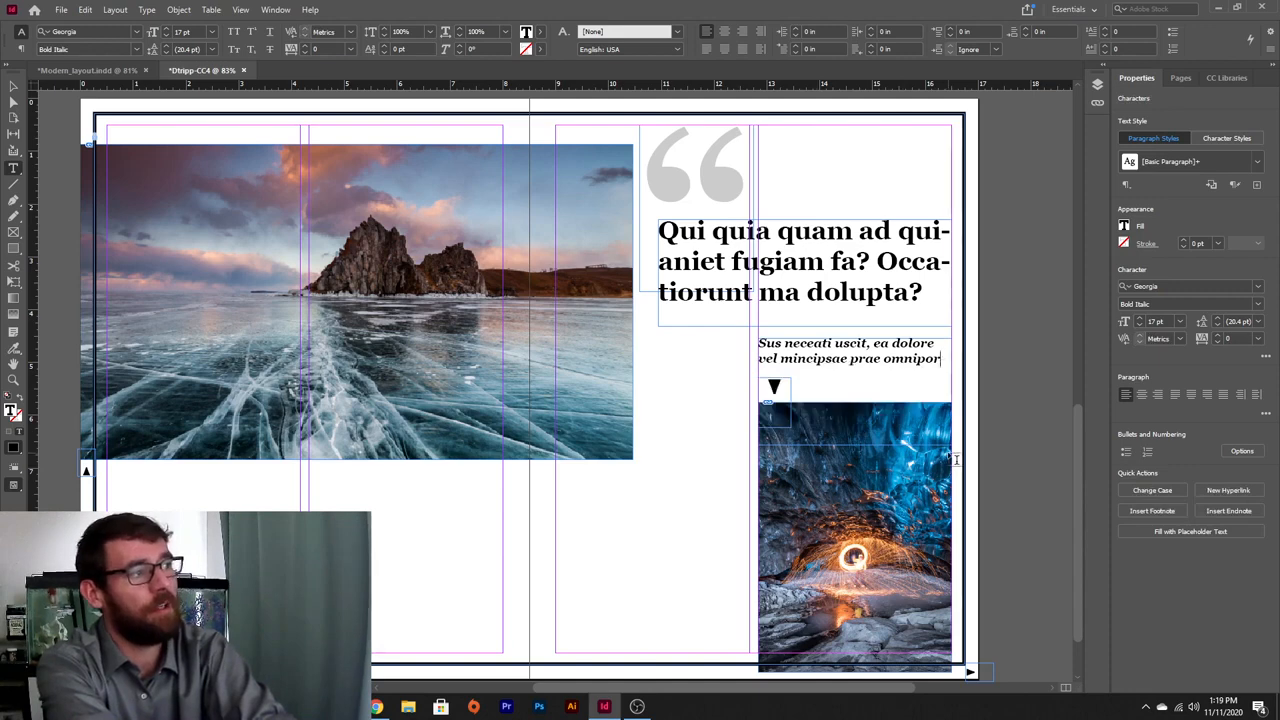
- Shorten the caption frame to about 0.62 in high and move it slightly down toward the black triangle above the ice cave image
click(12, 87)
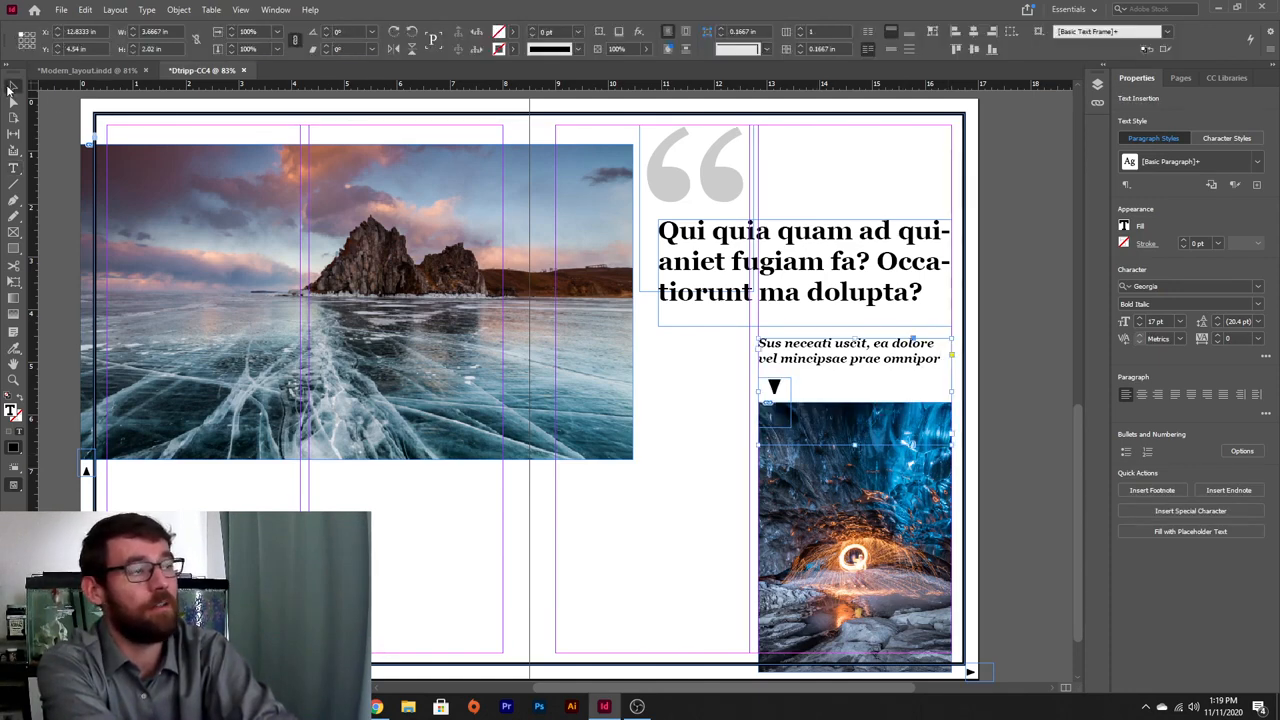
drag(855, 447, 858, 371)
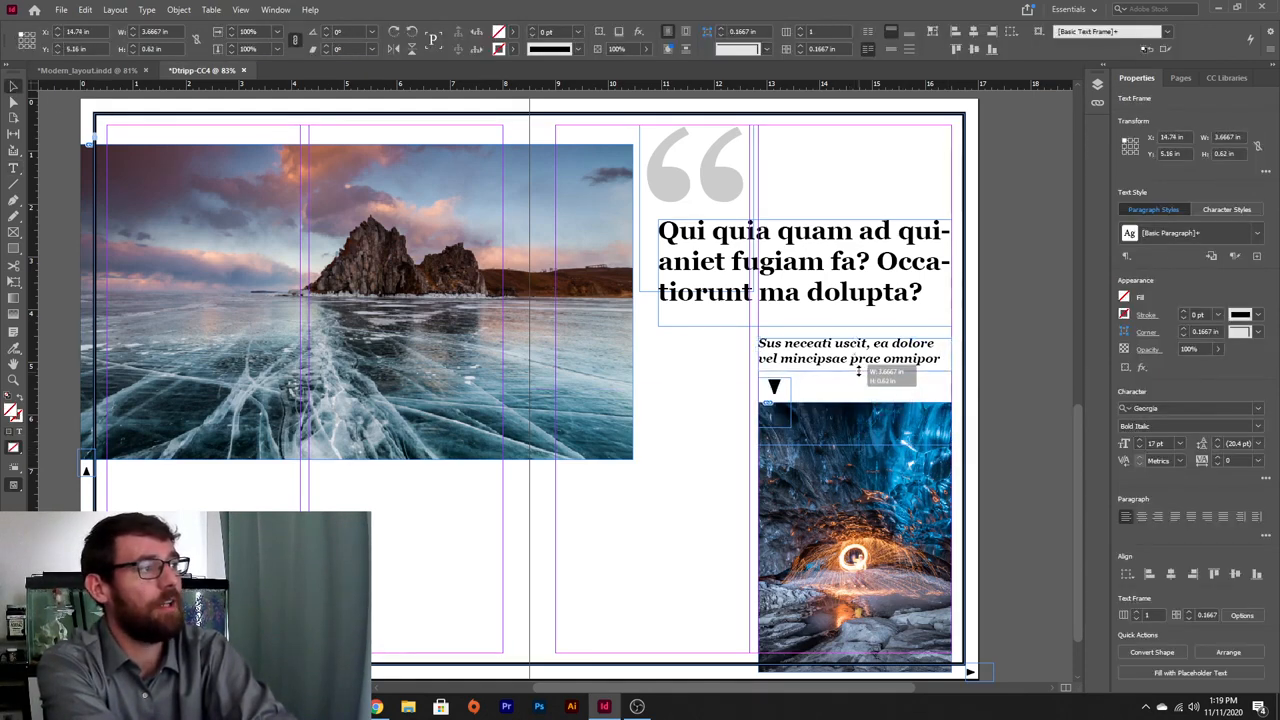
click(866, 394)
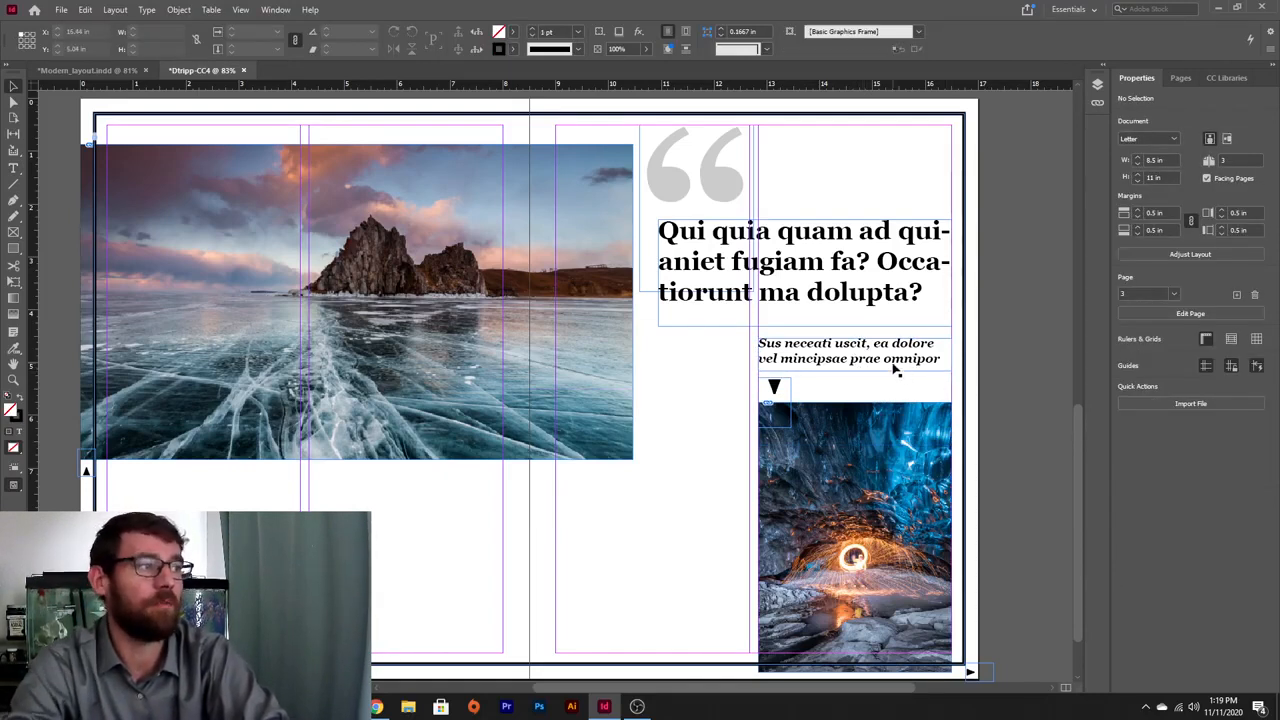
drag(893, 364, 893, 371)
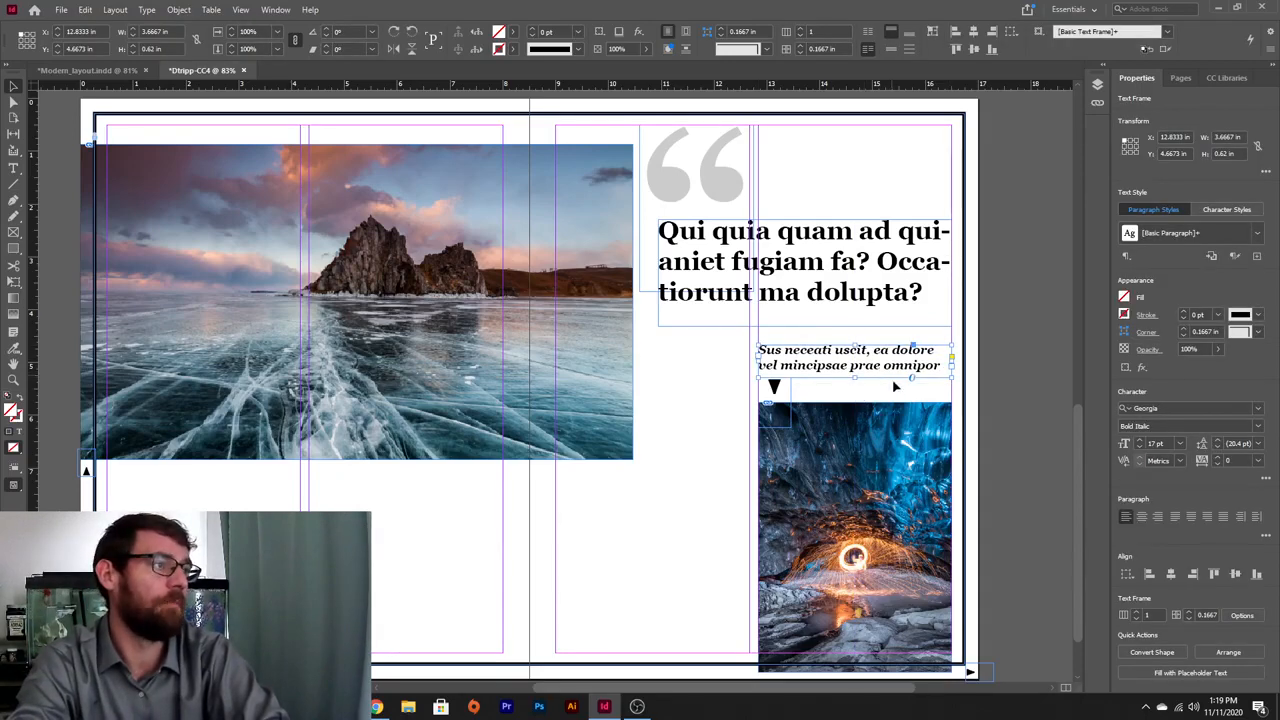
click(895, 386)
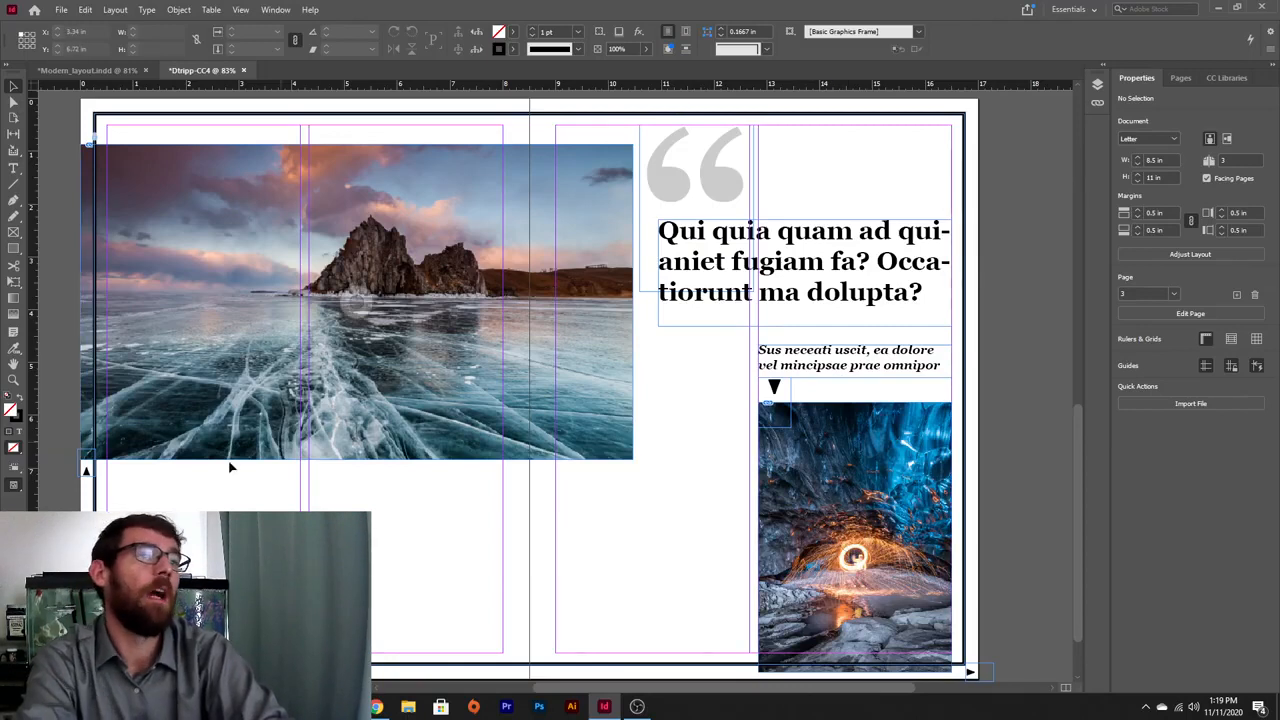
- Check the font, style, size and leading of the "OVER THE PRECIPICE" title in the Modern_layout reference
click(13, 168)
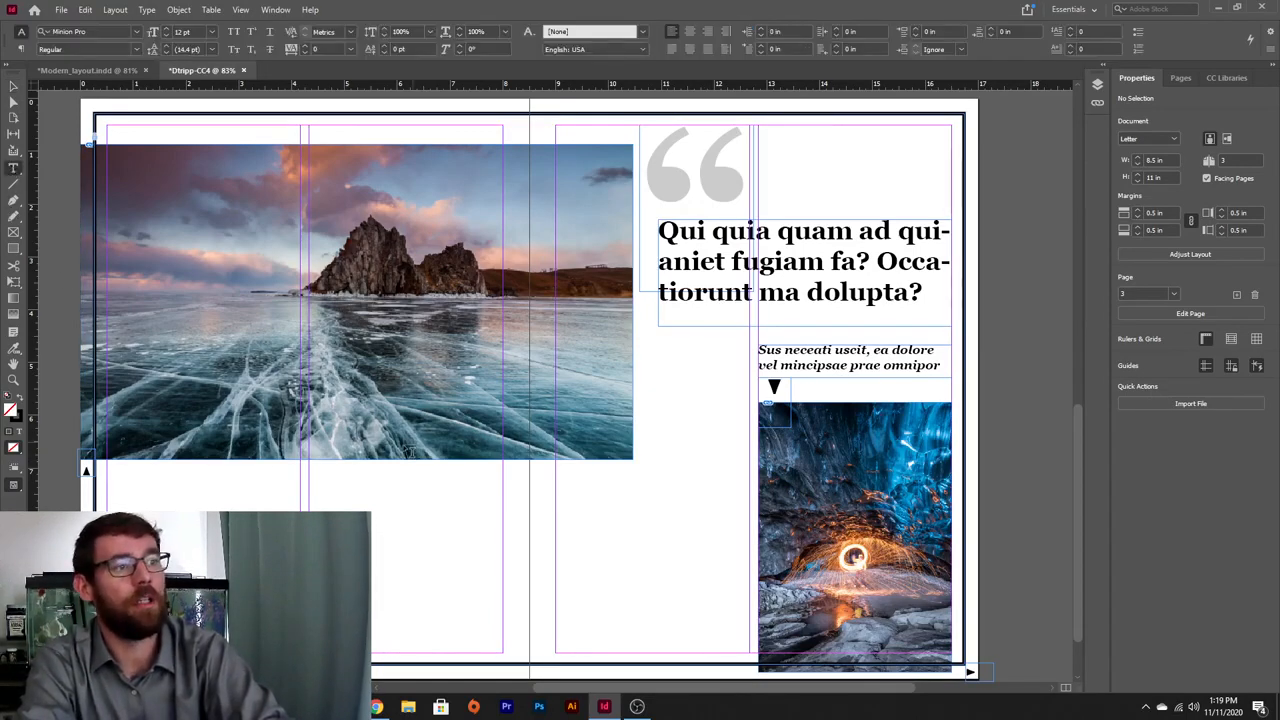
click(110, 70)
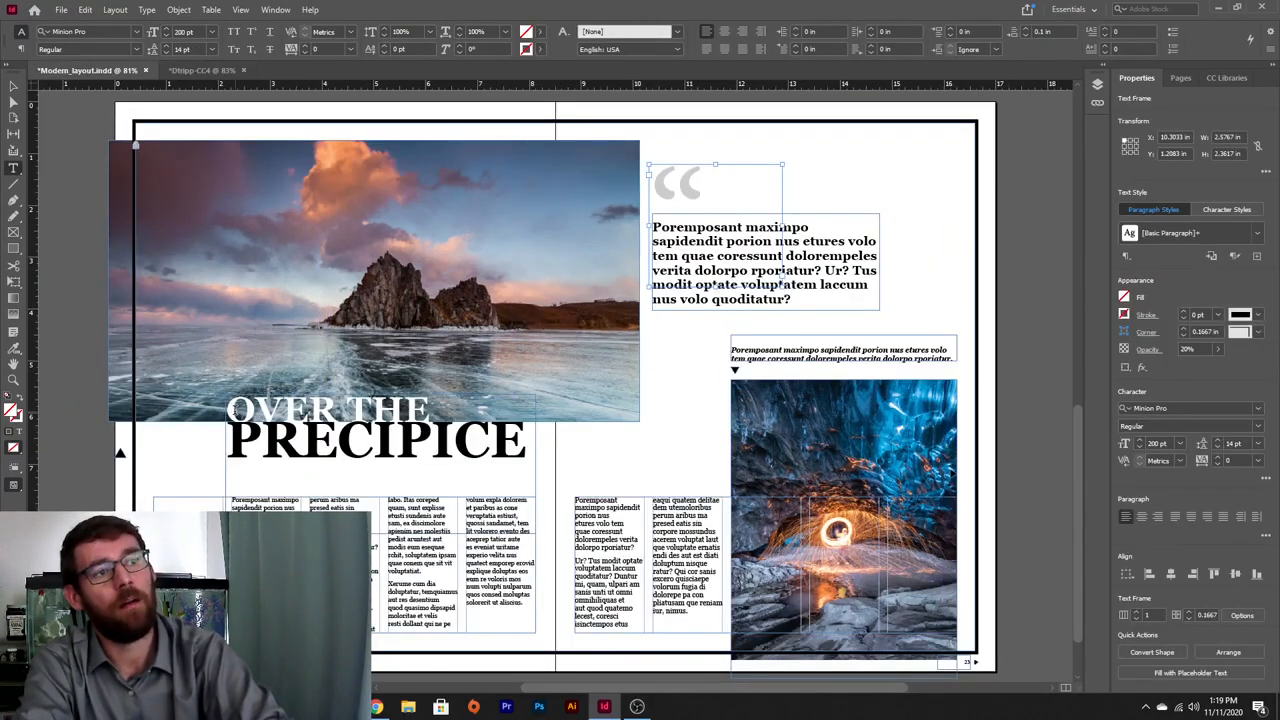
drag(226, 400, 527, 450)
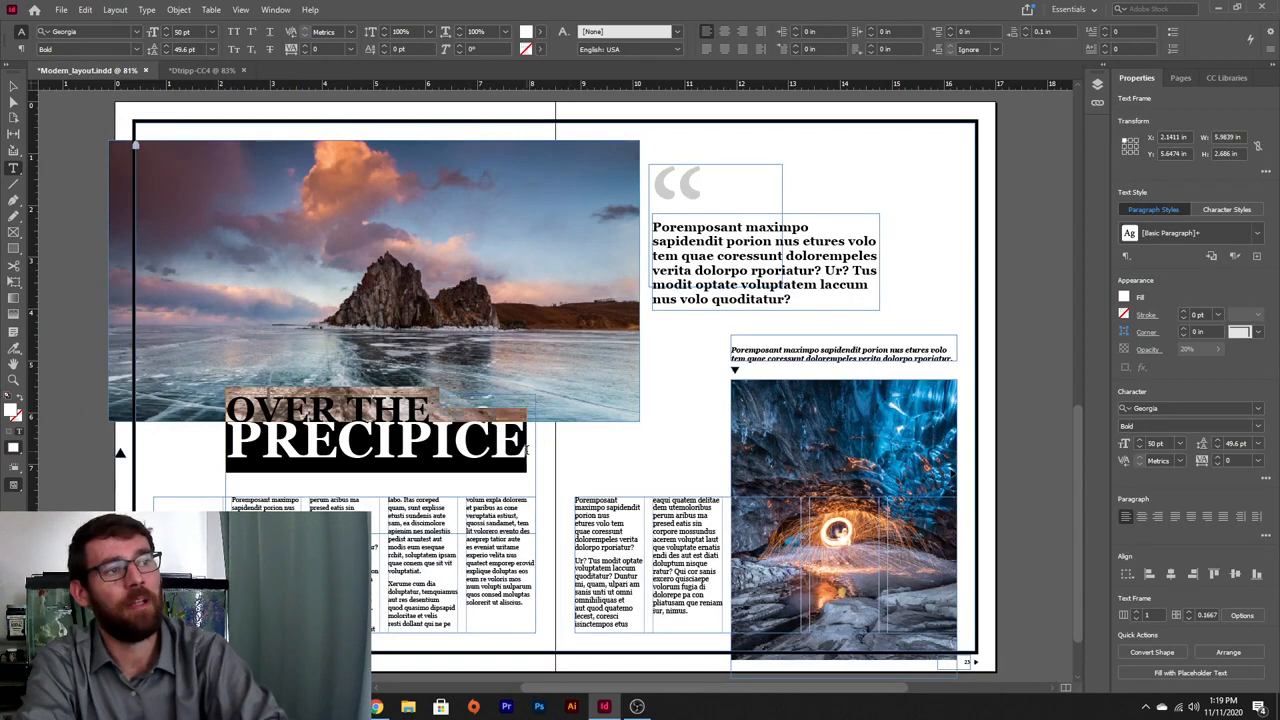
click(370, 440)
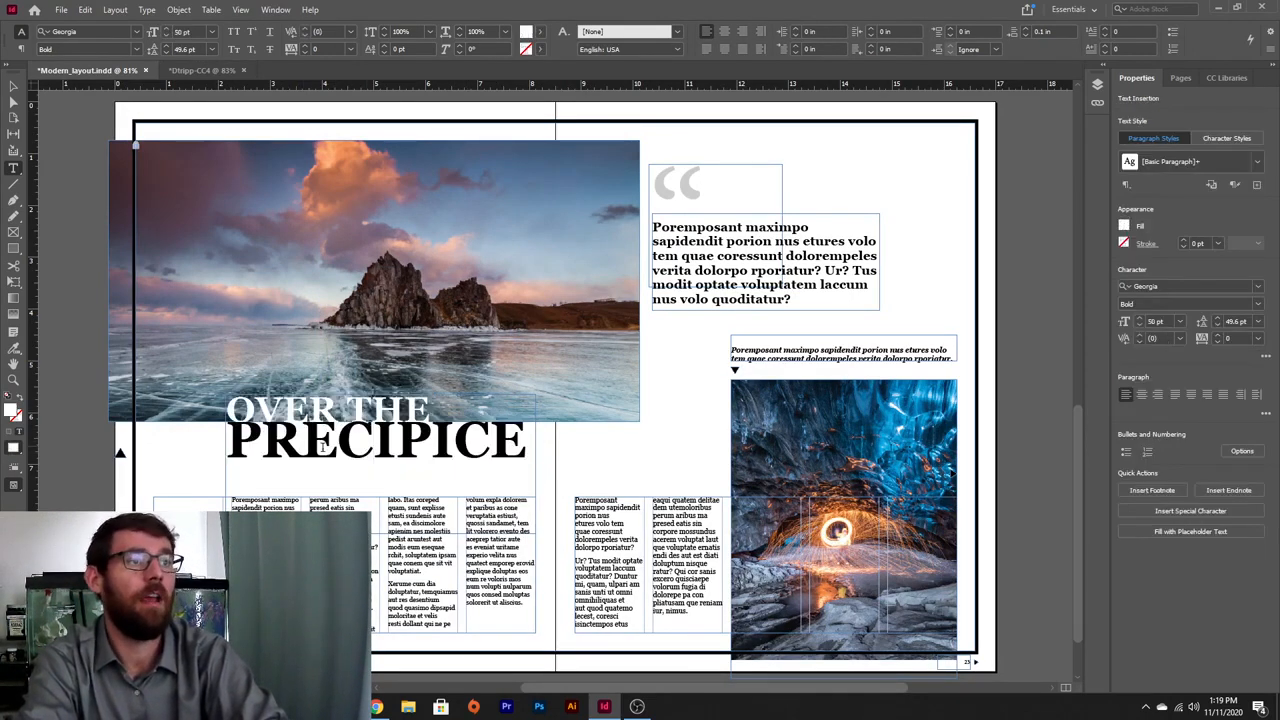
- In the new spread document, draw a title frame about 6.64 by 2.44 in over the lake image's lower edge, with Georgia Bold at 50 pt
click(203, 71)
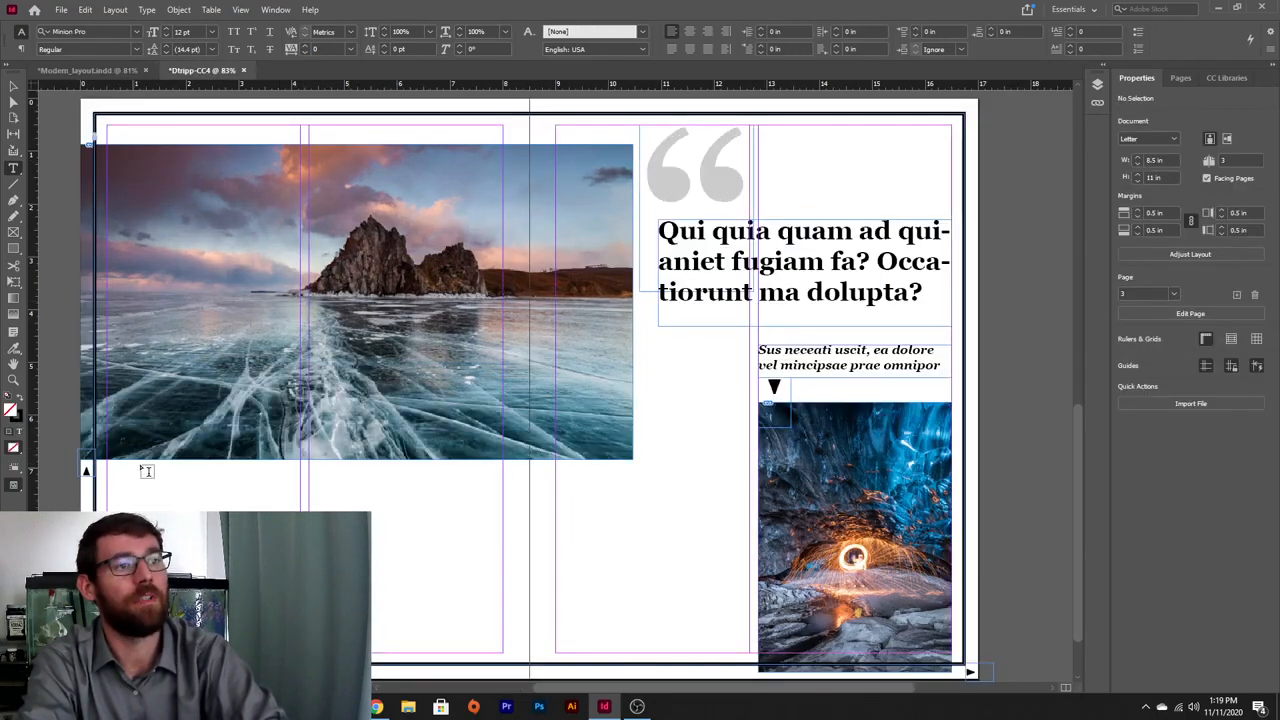
drag(152, 412, 504, 542)
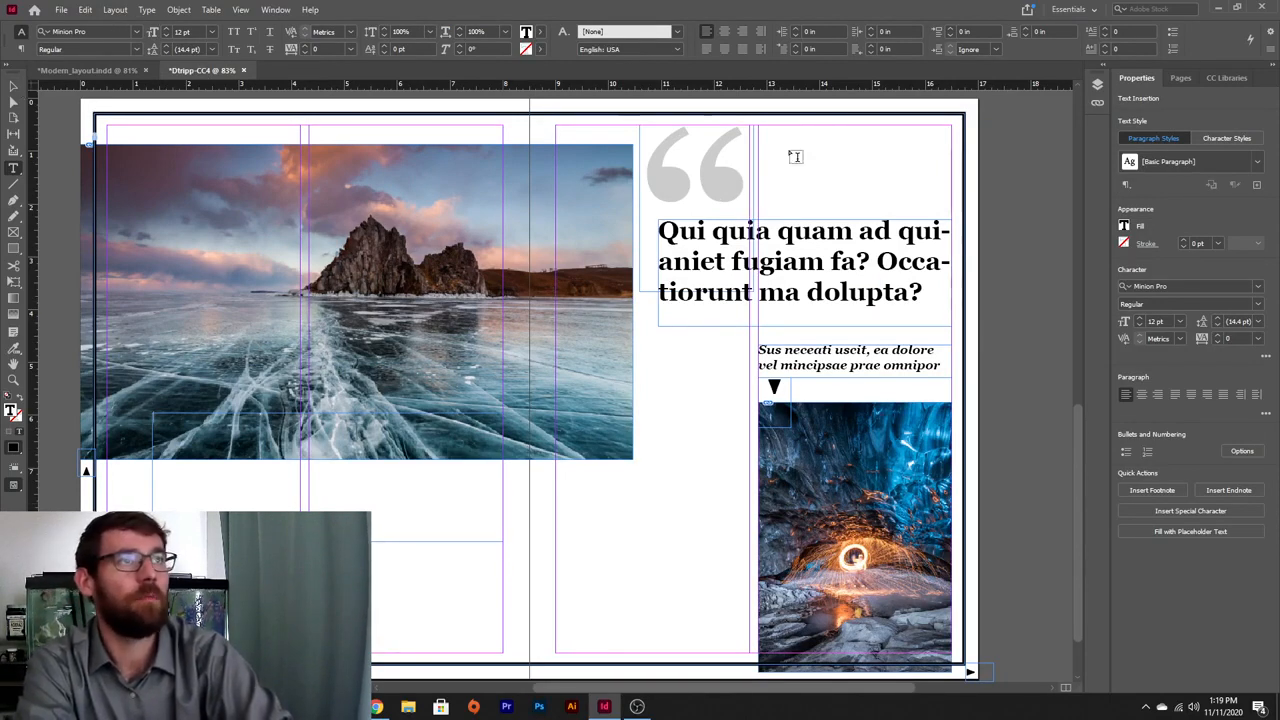
click(1196, 287)
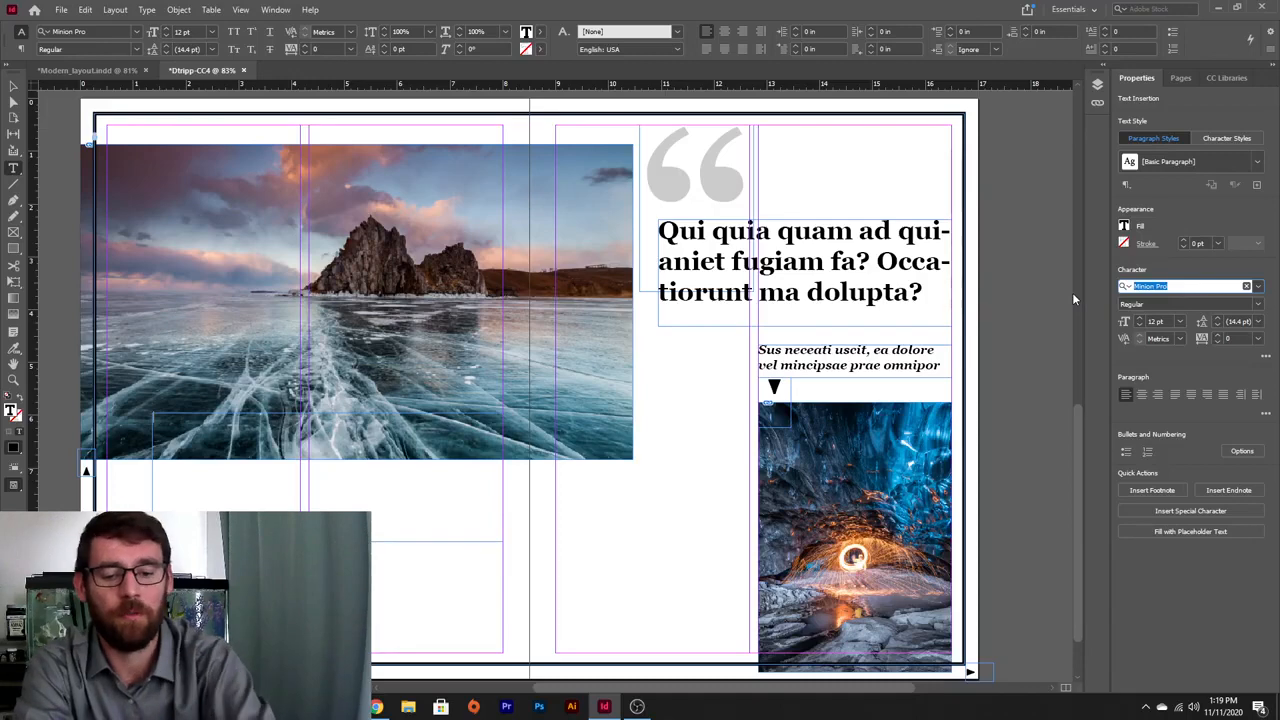
text(ge)
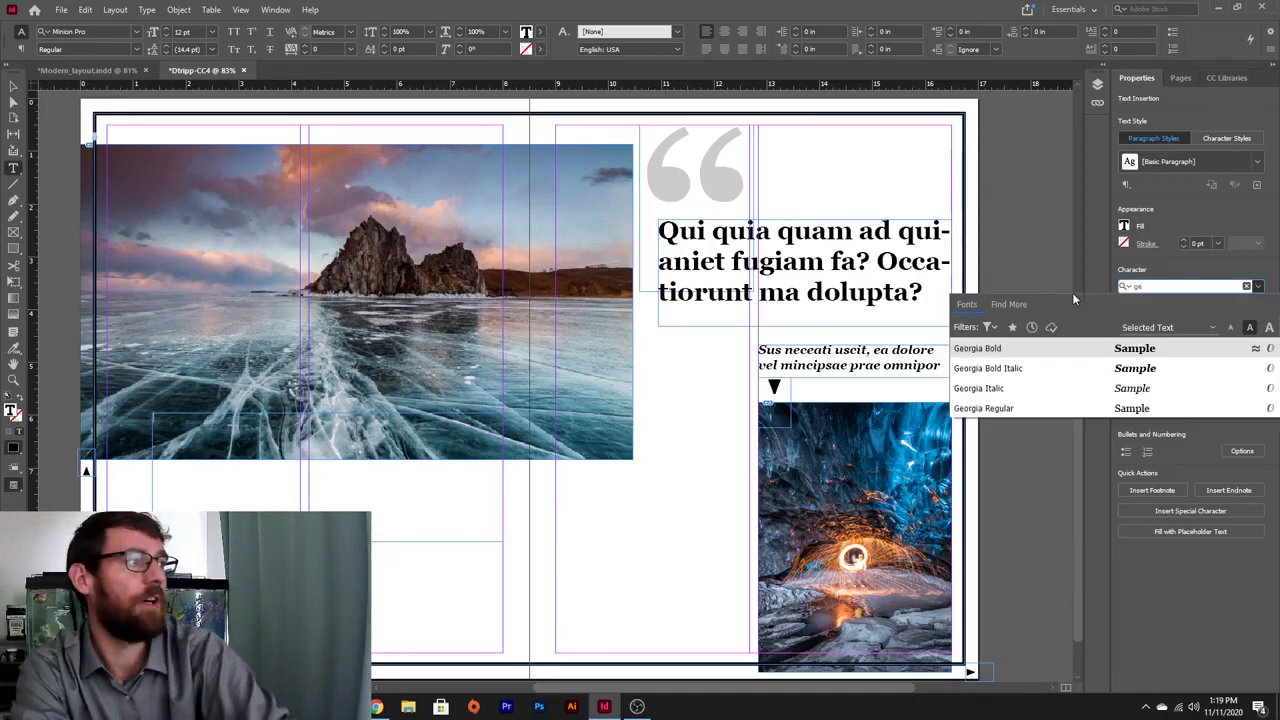
click(1068, 350)
click(1155, 321)
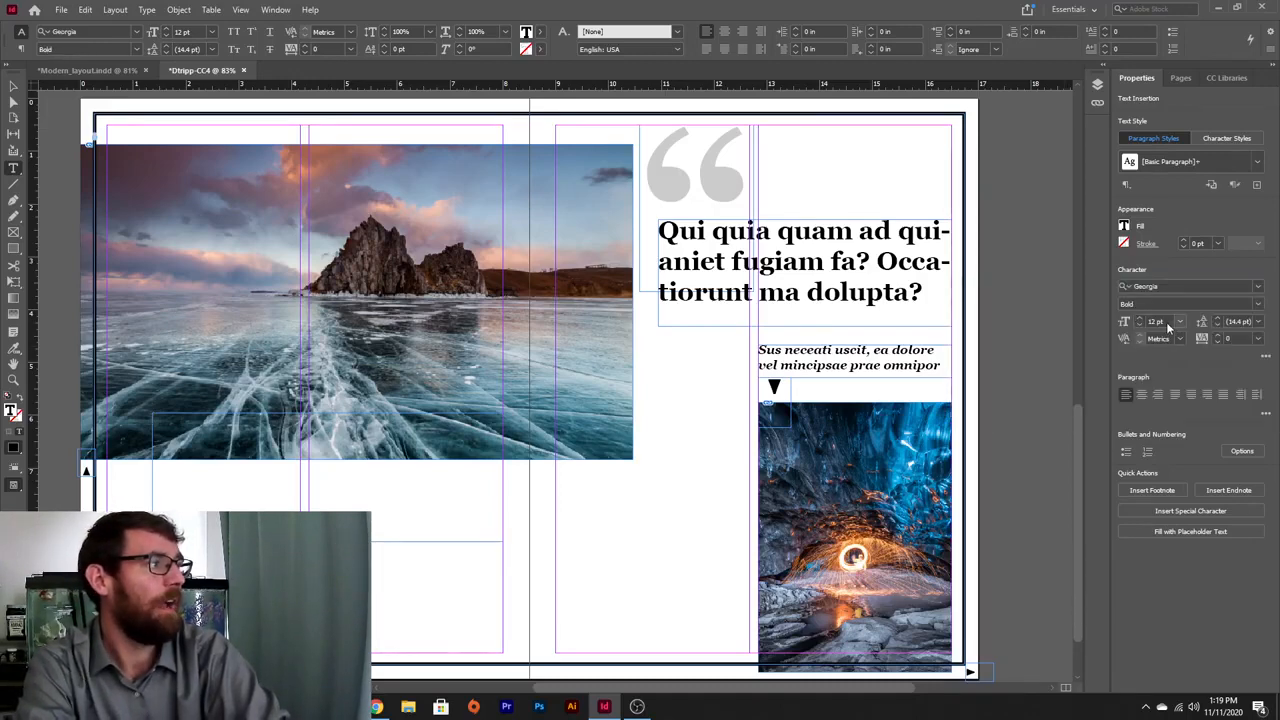
text(5)
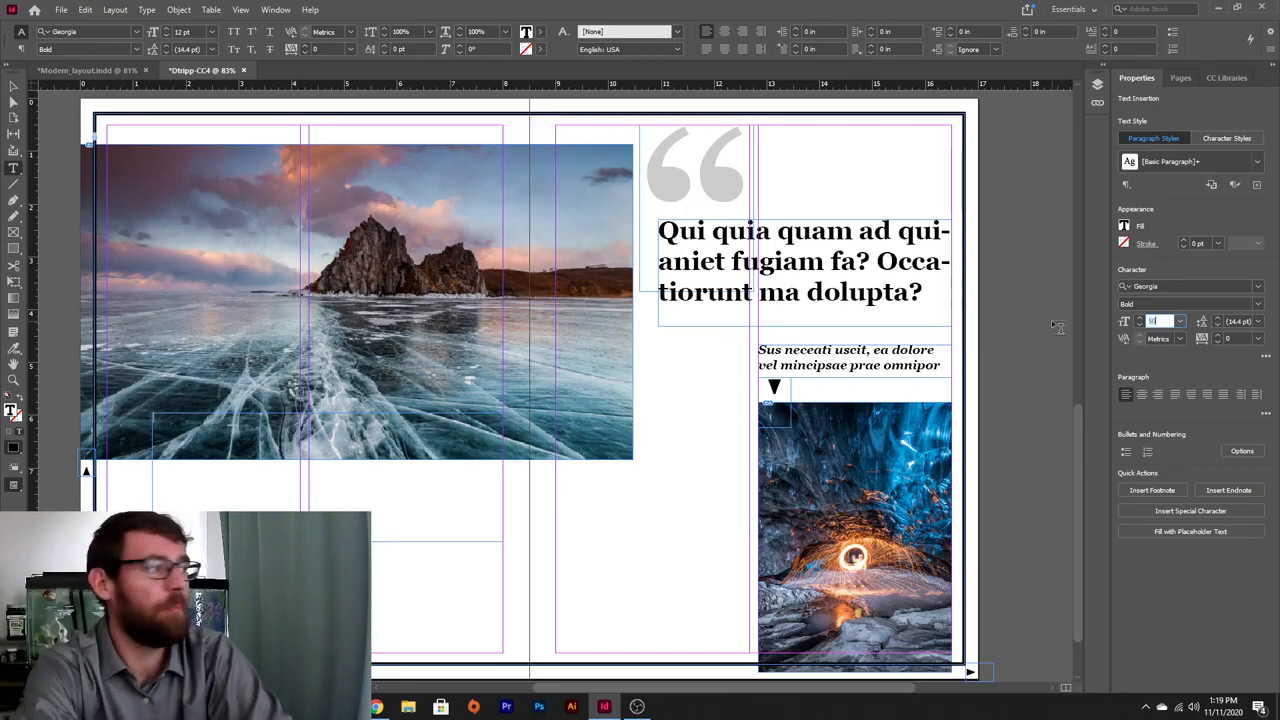
text(0)
key(Return)
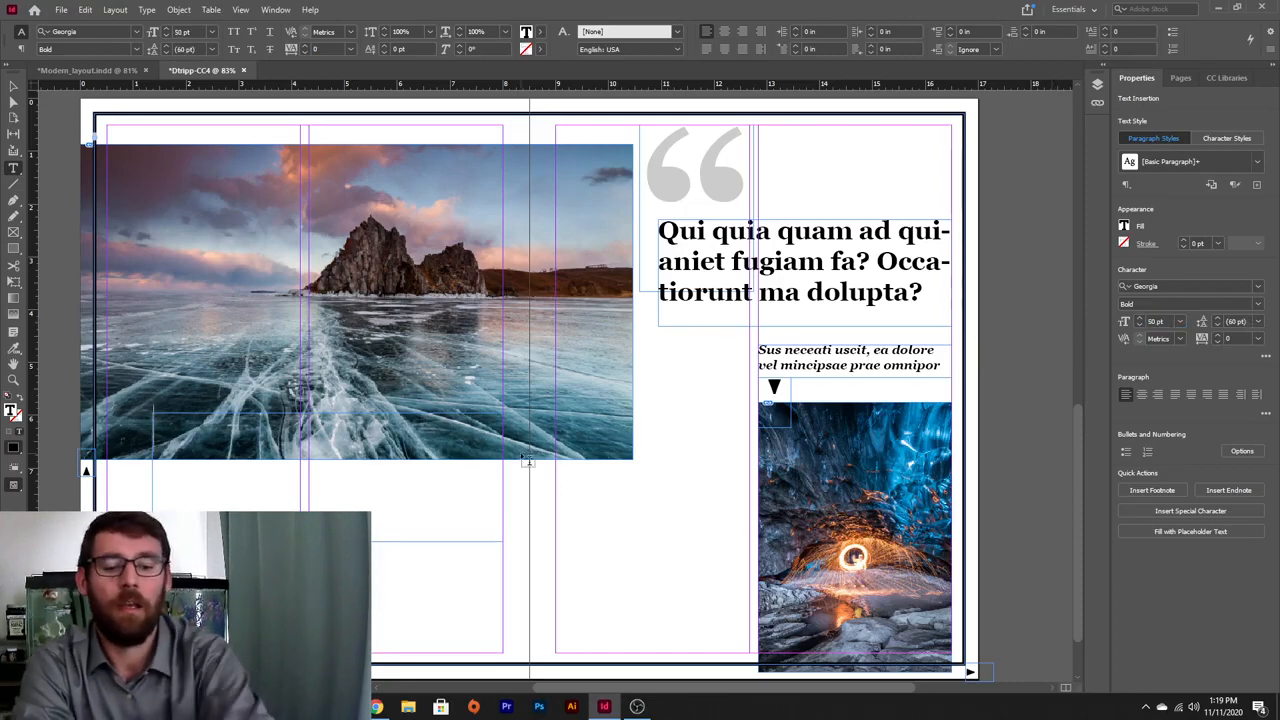
- Enter the title "Over The Precipice" on two lines, with "Precipice" on the second line
text(Over The)
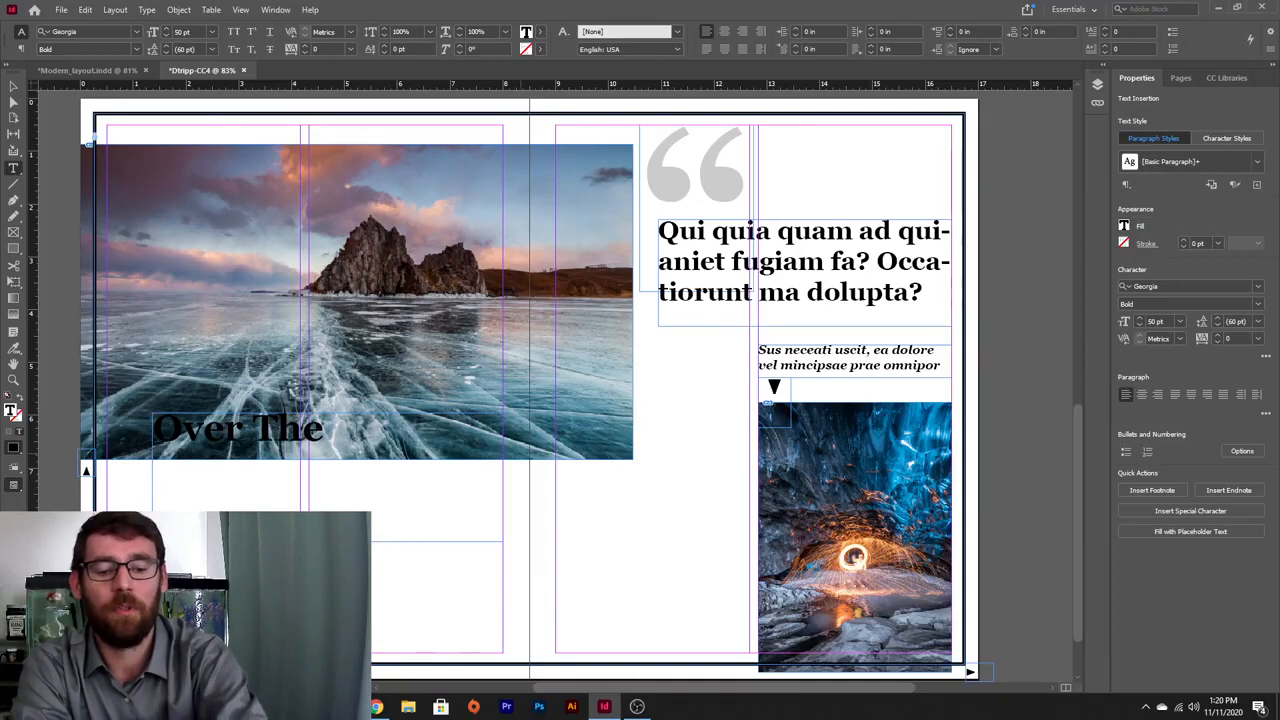
text(Precisic)
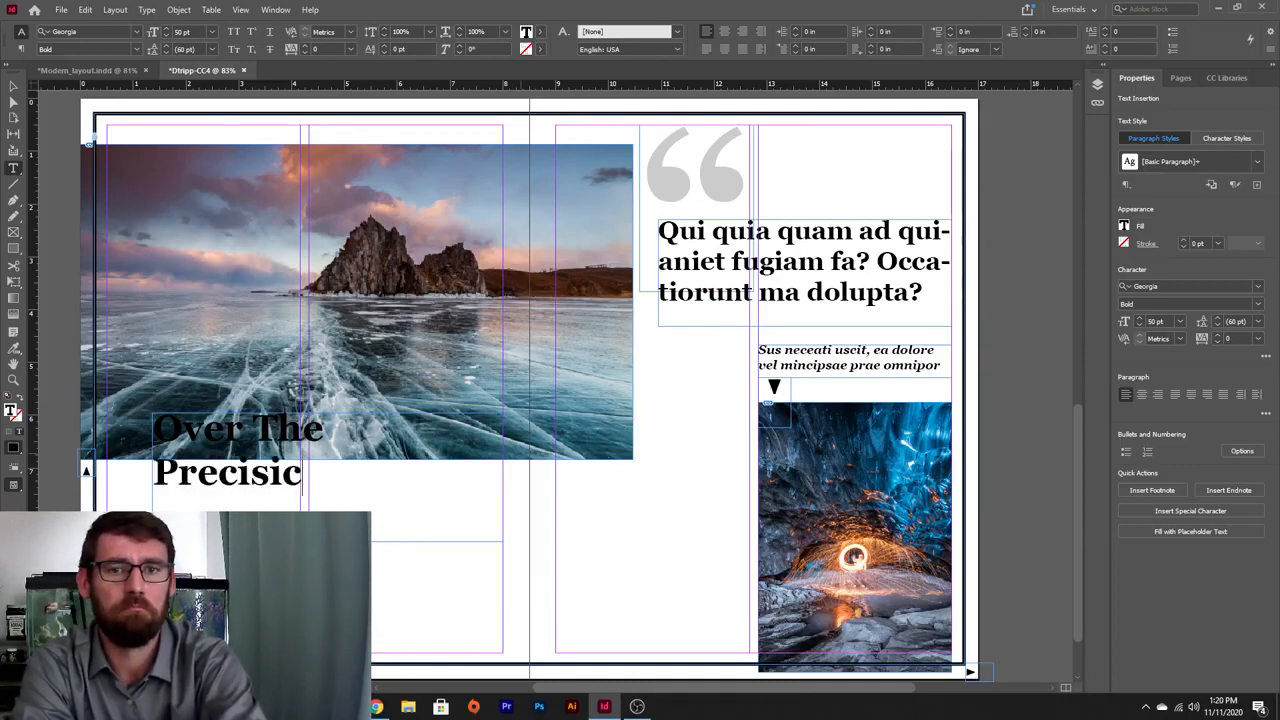
key(BackSpace)
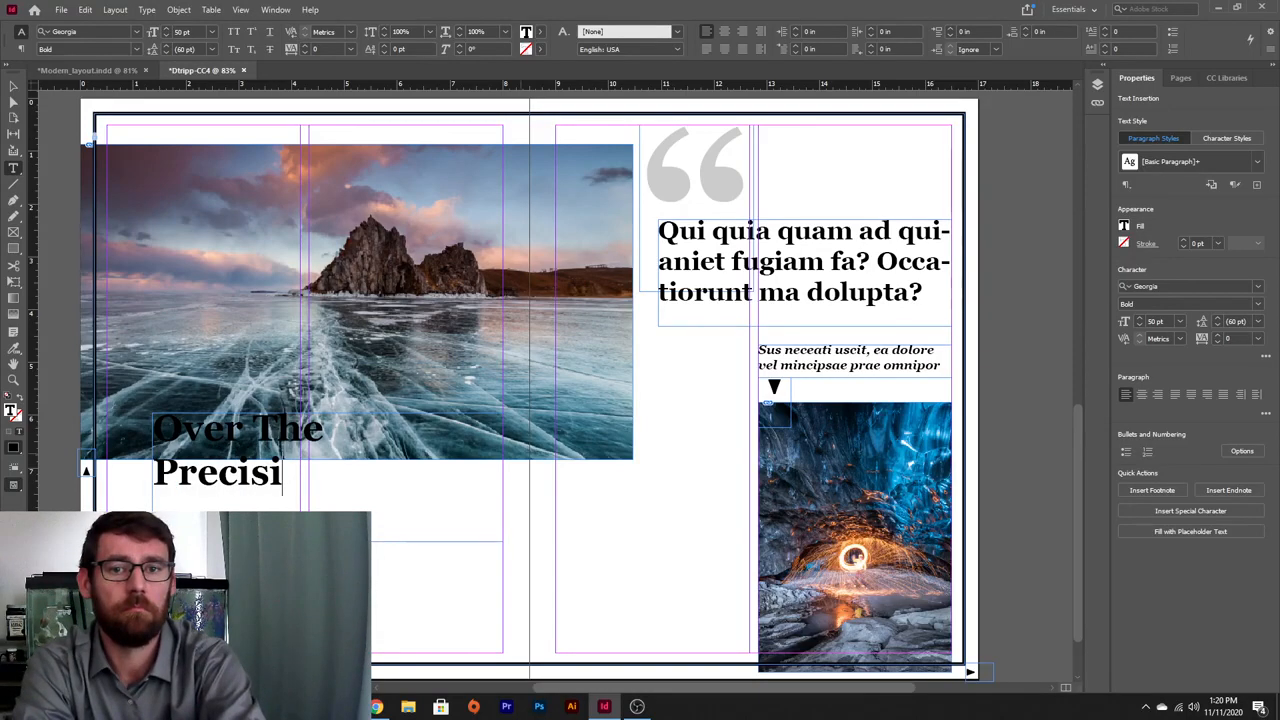
key(BackSpace)
key(BackSpace)
text(p)
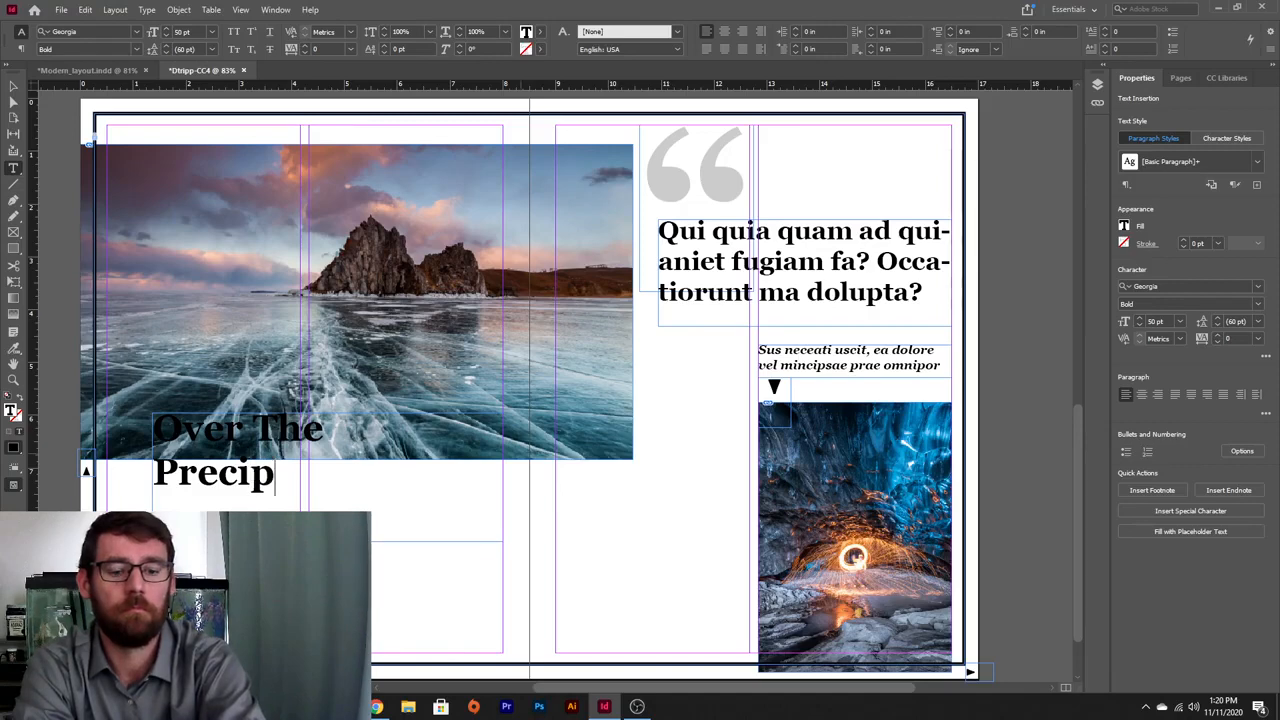
text(ice)
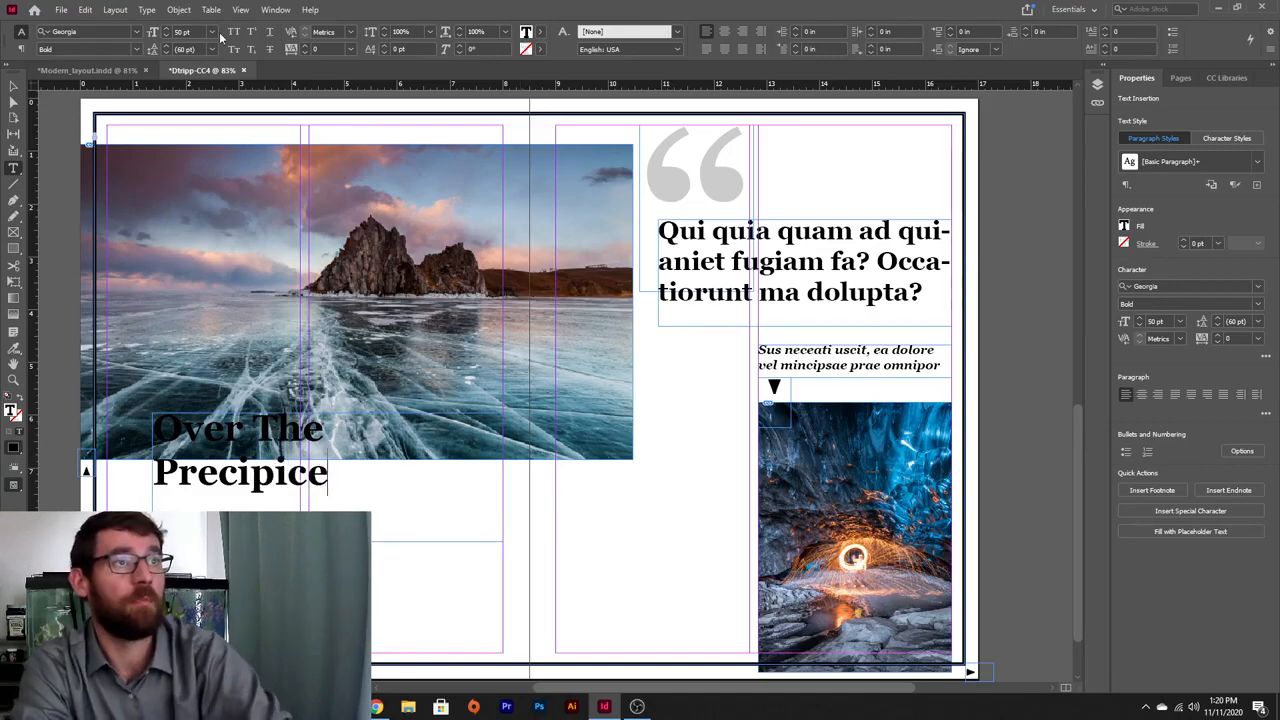
- Check the size of "PRECIPICE" in the Modern_layout reference and set the word "Precipice" in the new title to 70 pt
click(101, 70)
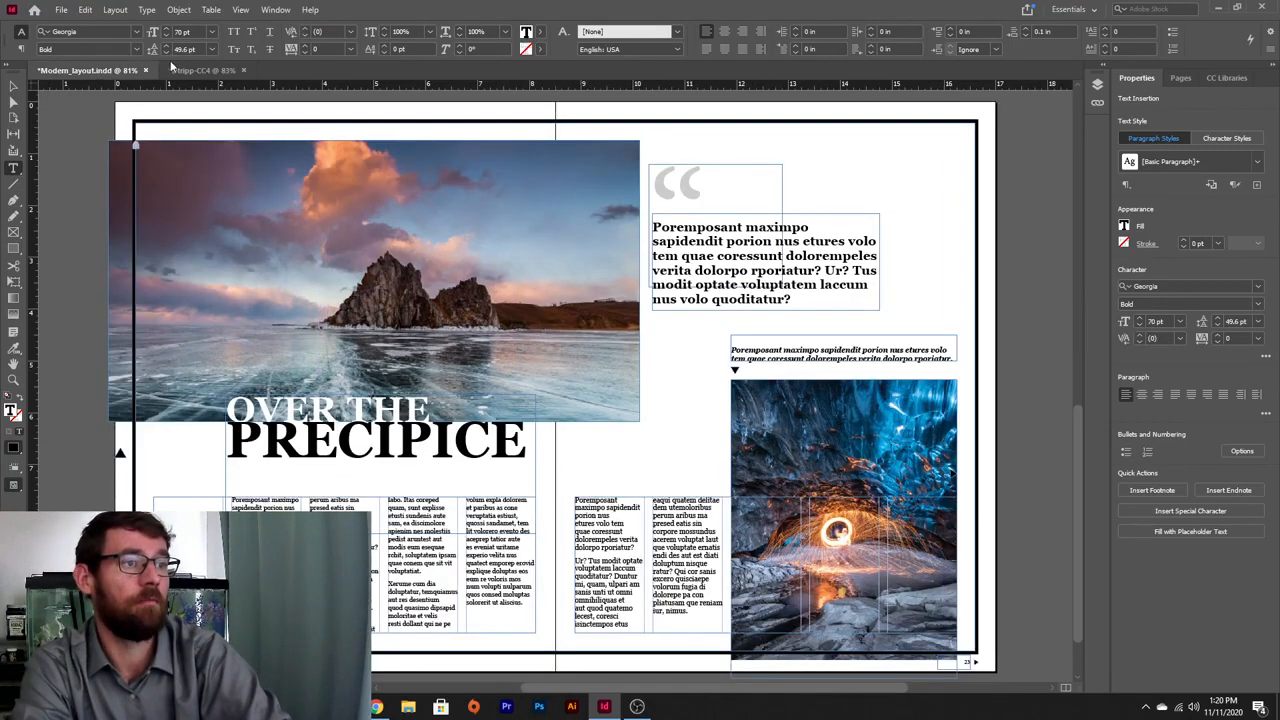
click(208, 70)
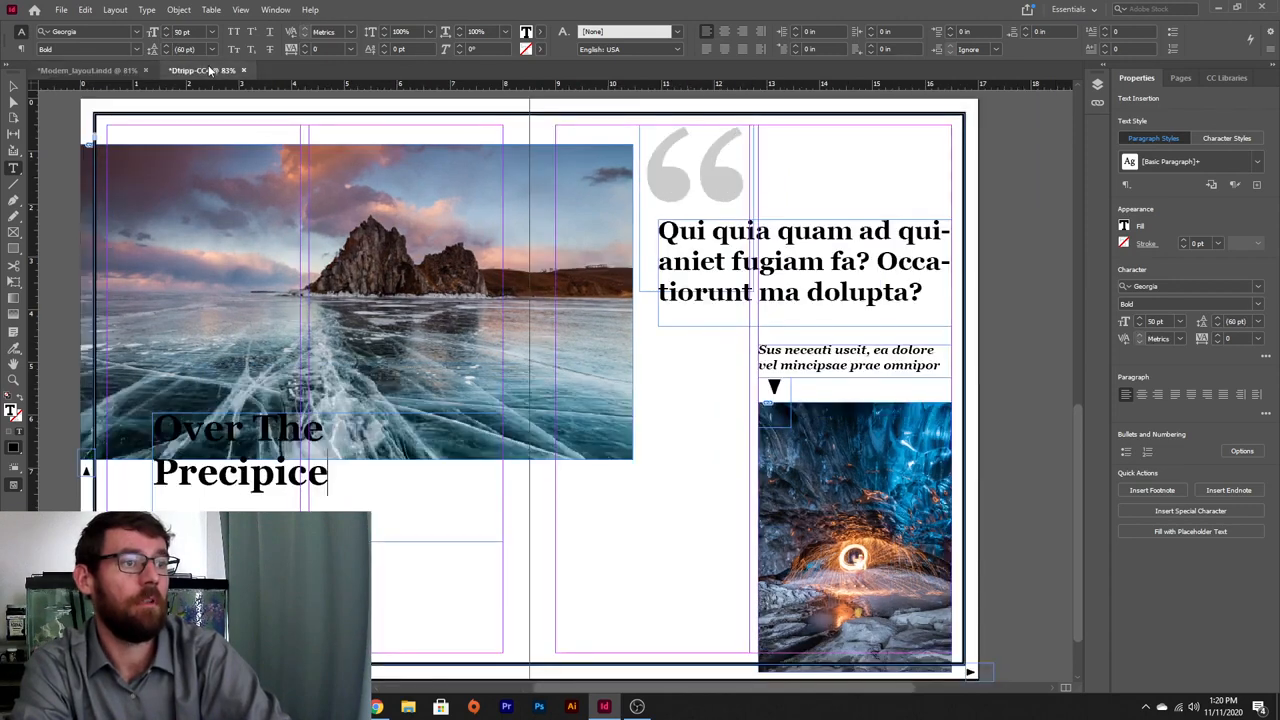
triple_click(323, 474)
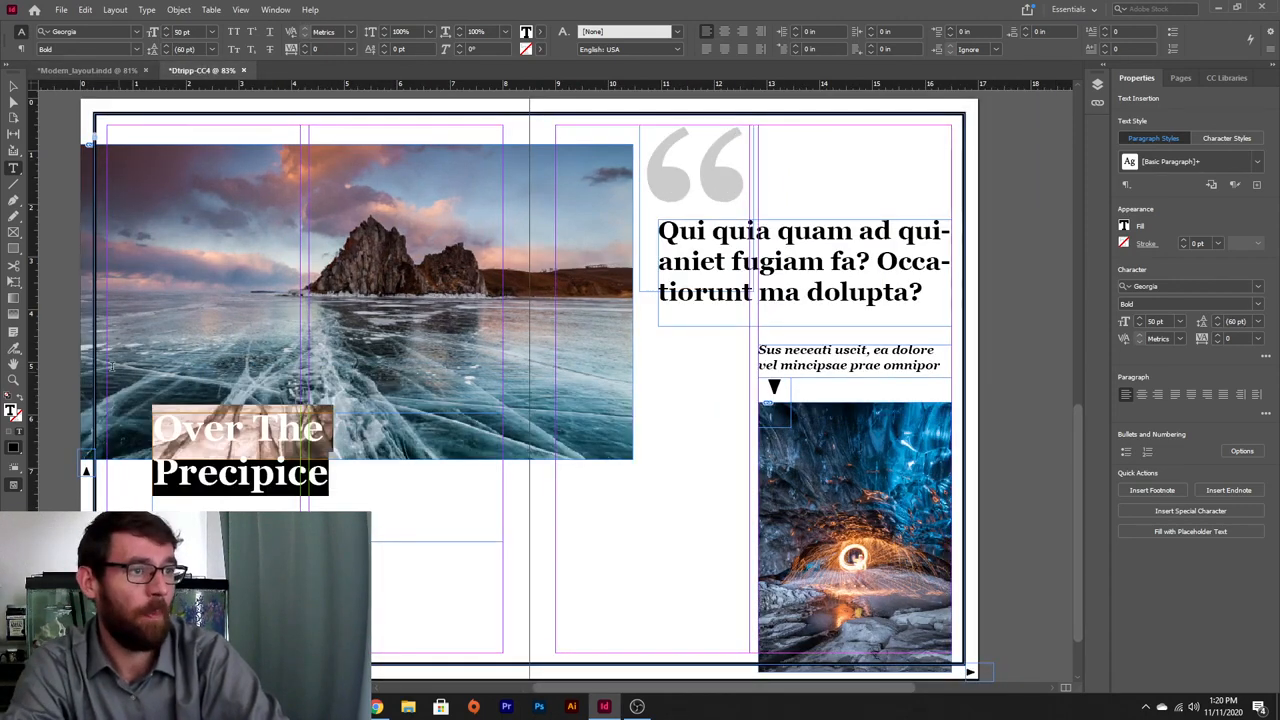
click(322, 473)
drag(306, 470, 123, 465)
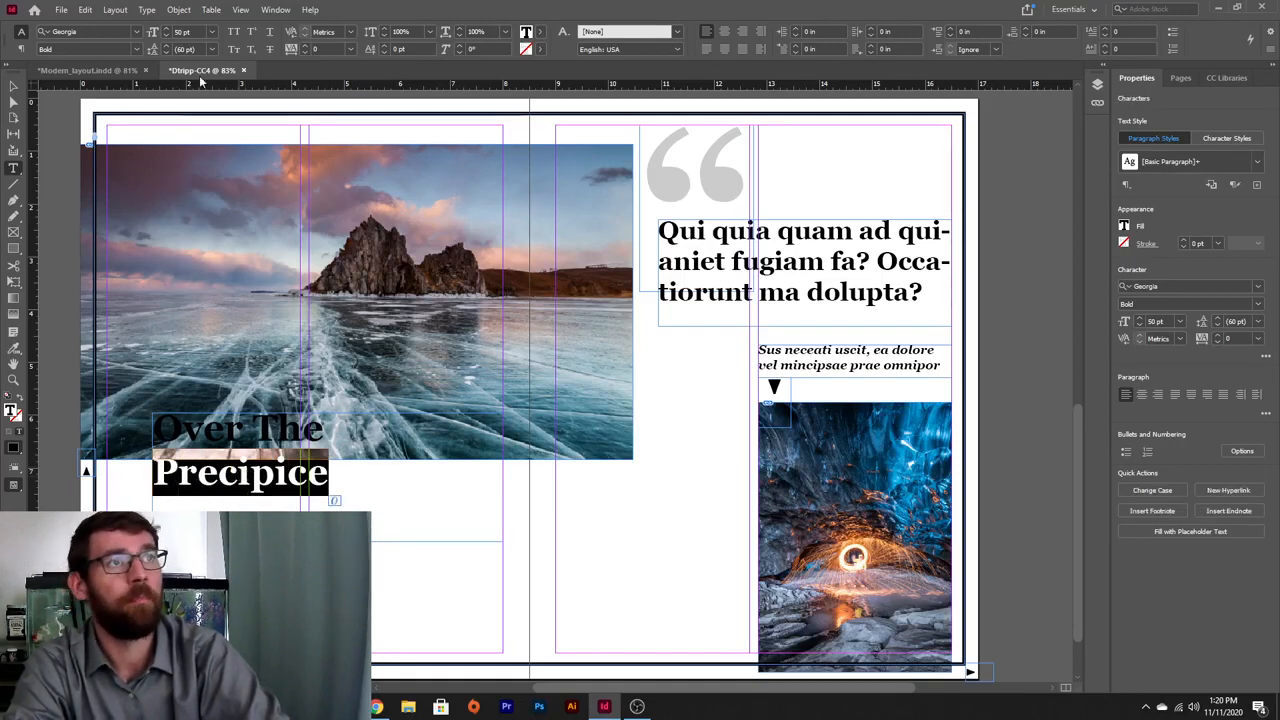
click(183, 31)
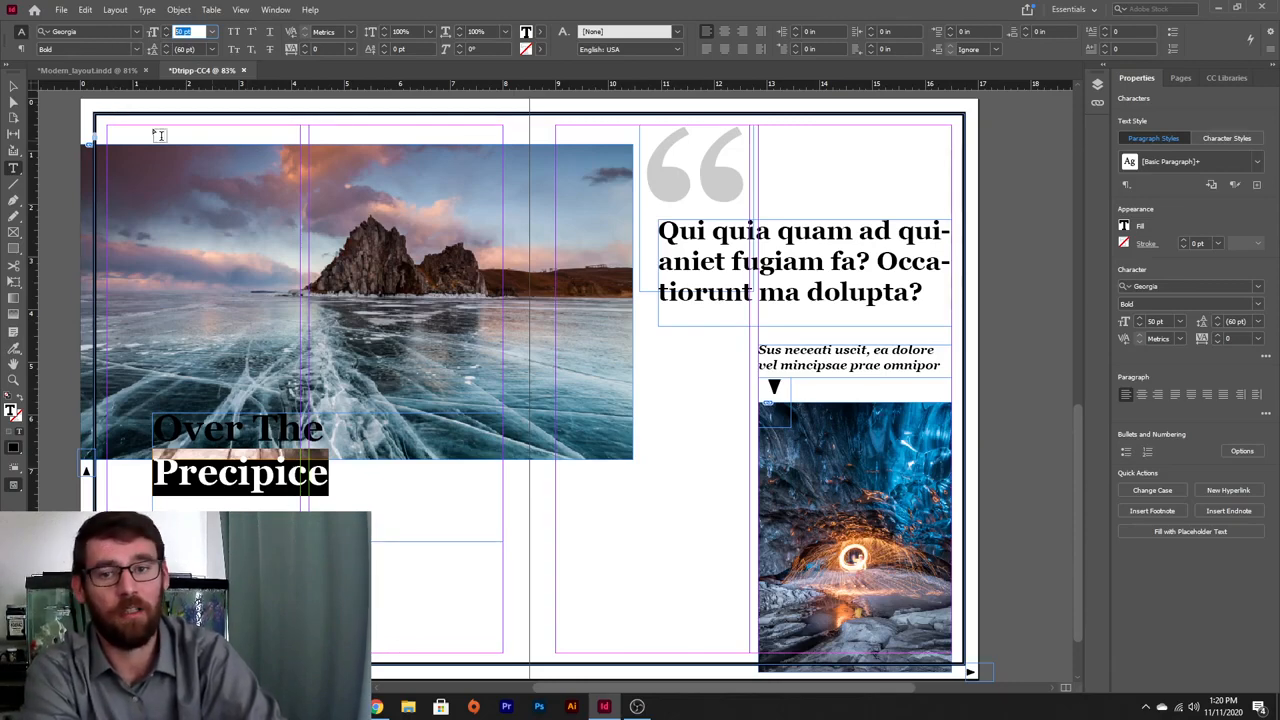
text(70)
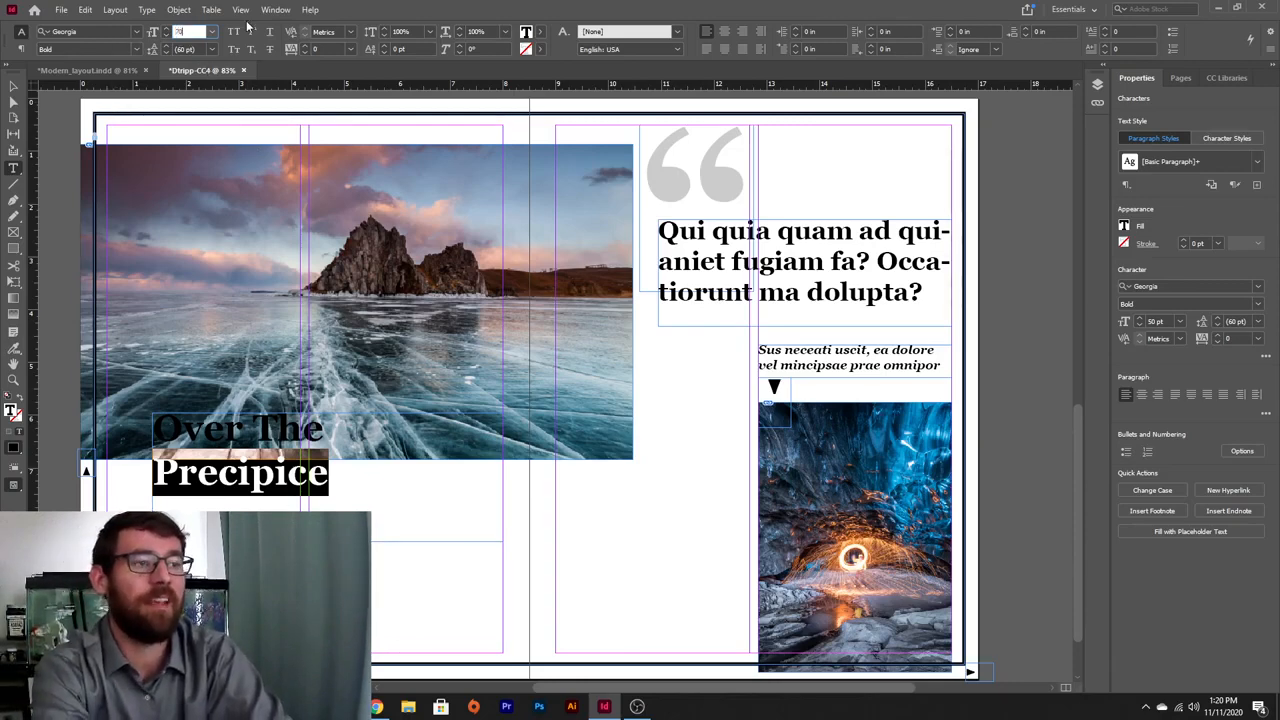
key(Return)
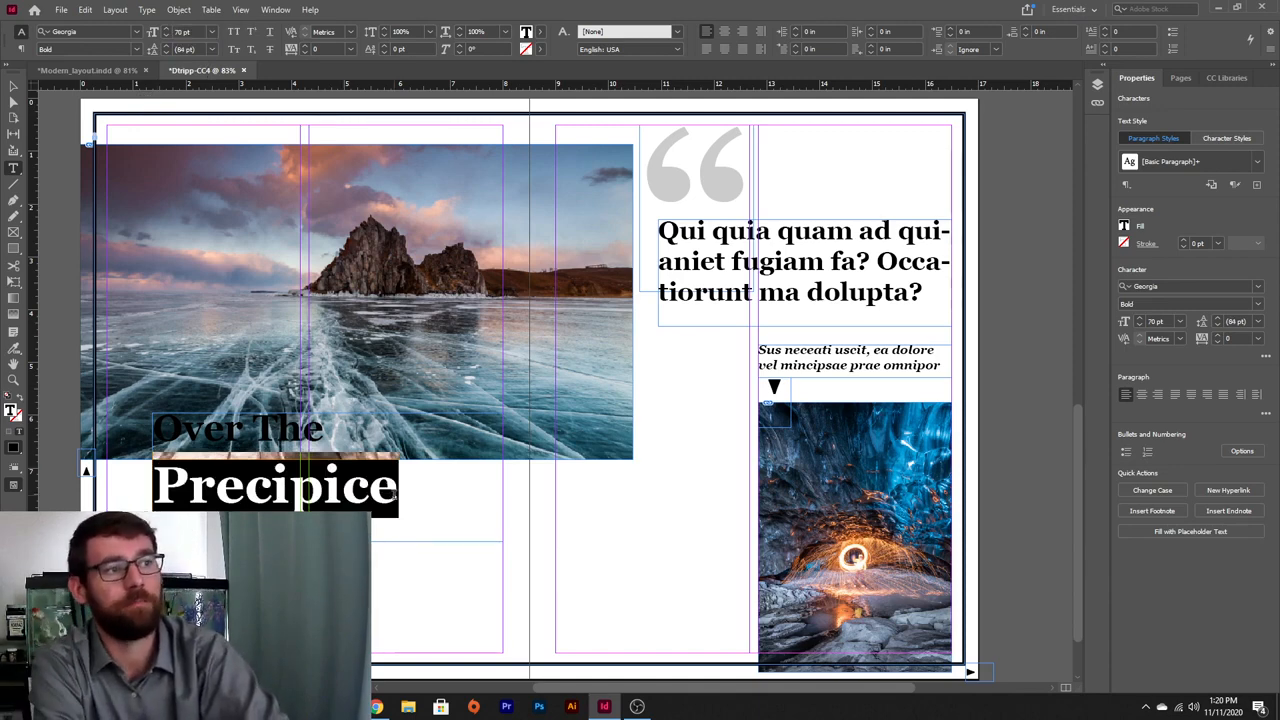
- Apply All Caps to both lines of the title
drag(396, 493, 58, 432)
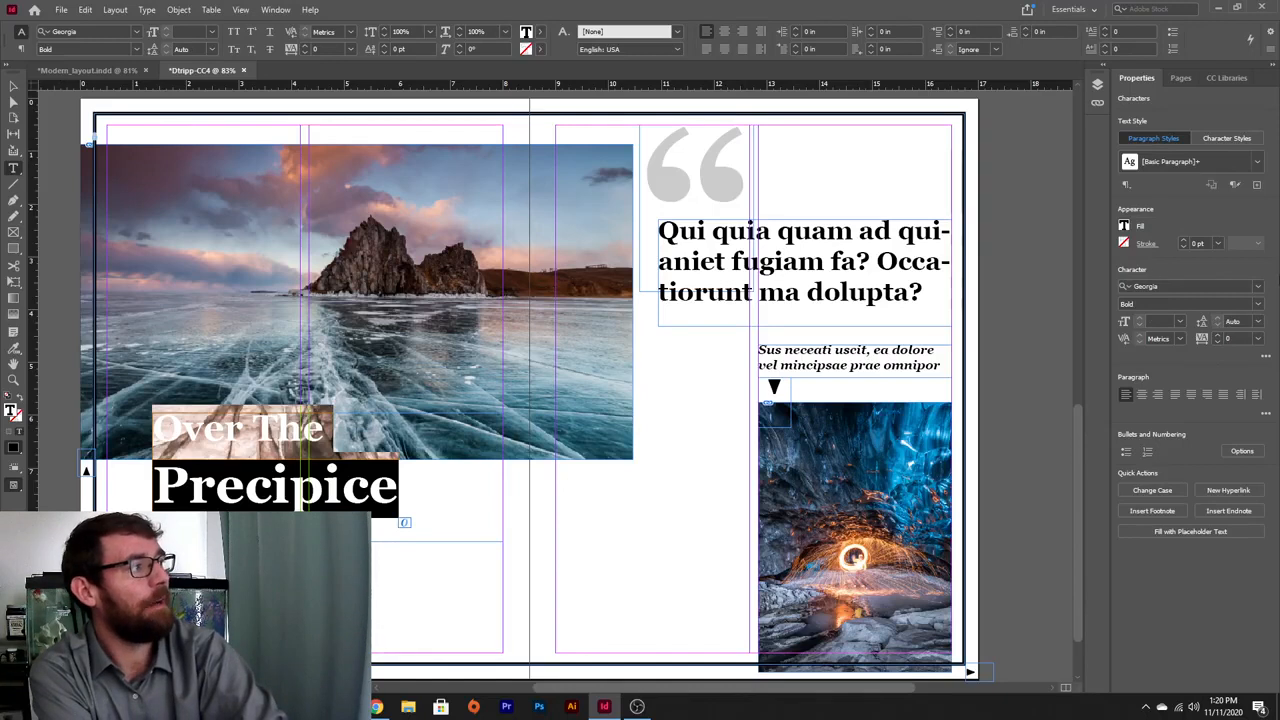
click(1265, 356)
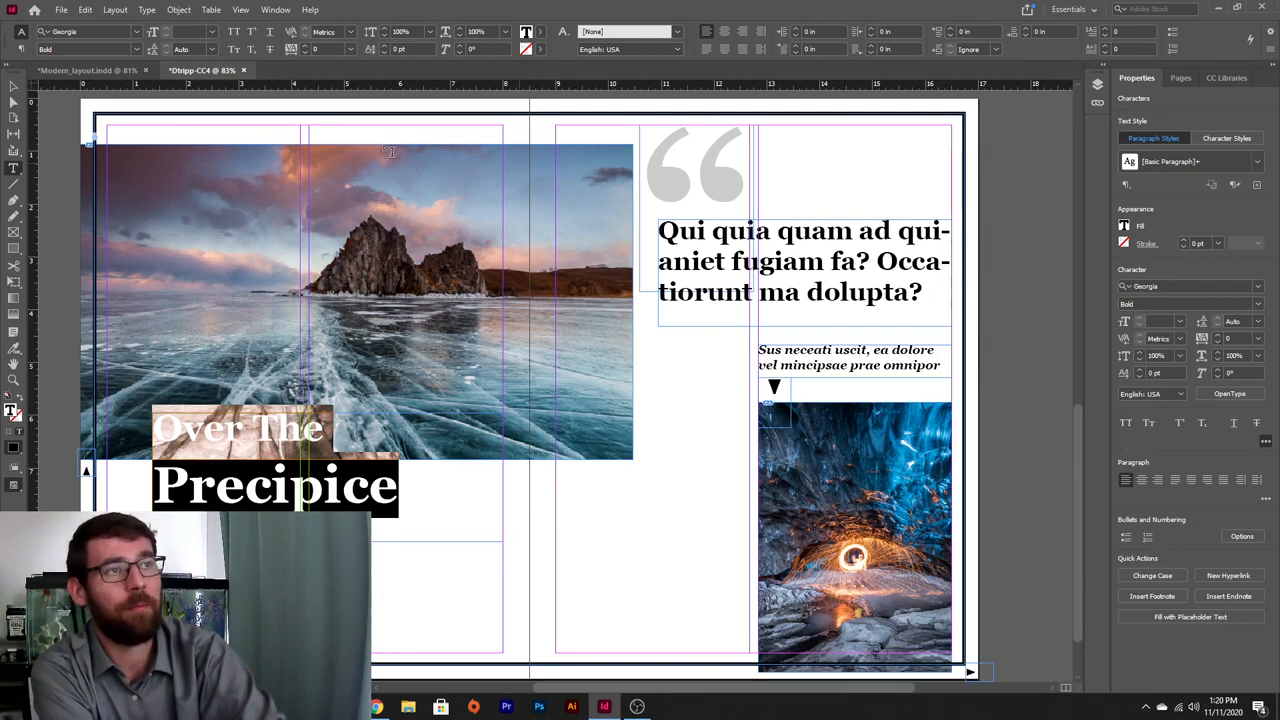
click(234, 32)
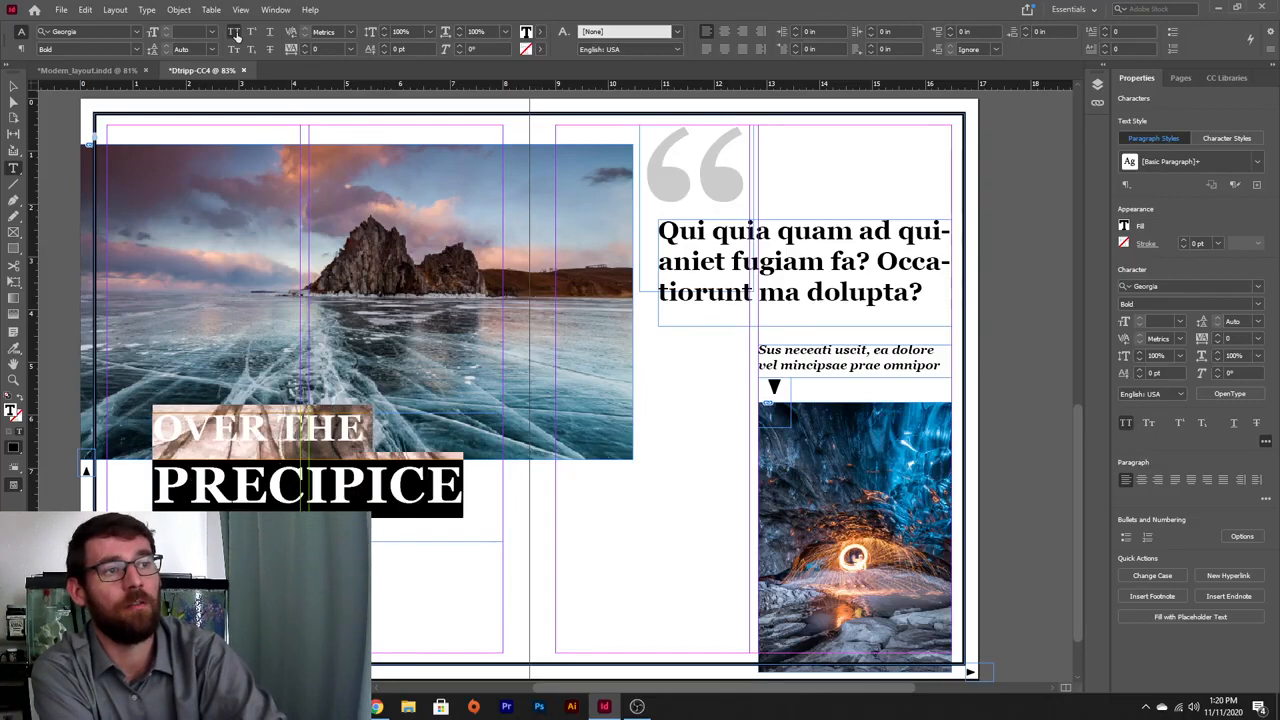
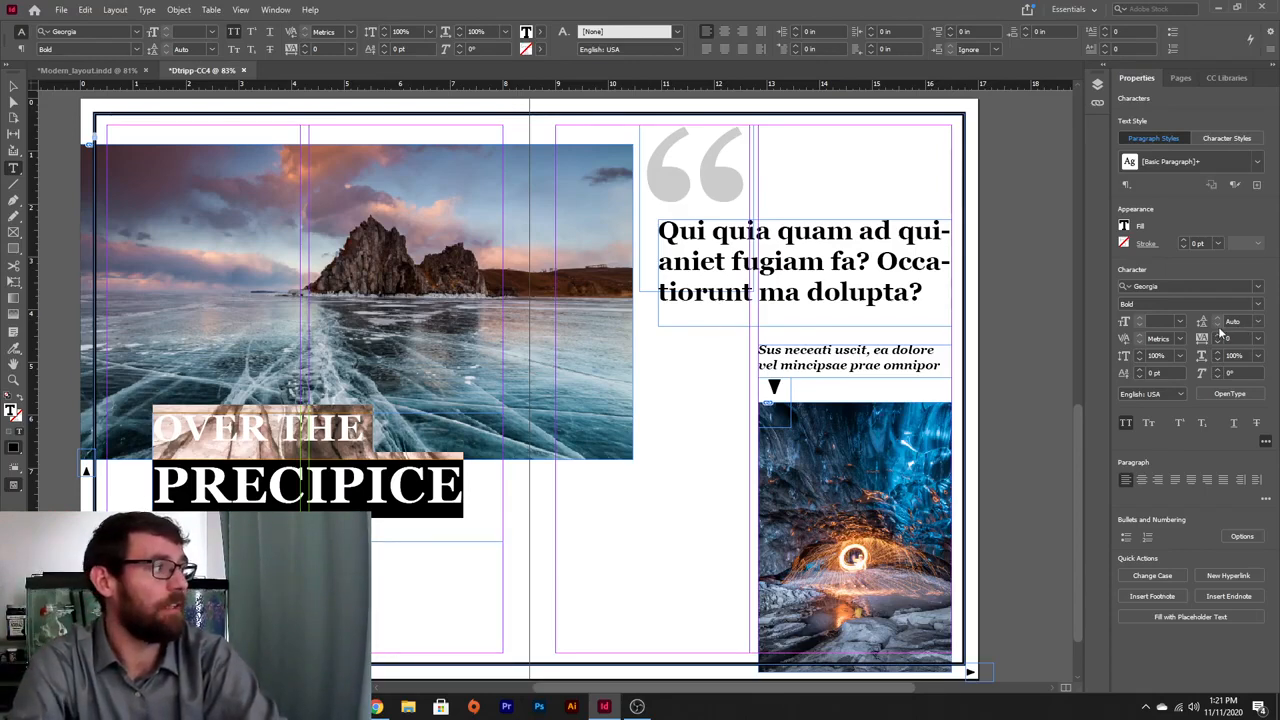
- Tighten the leading of both title lines to 48 pt
click(1258, 322)
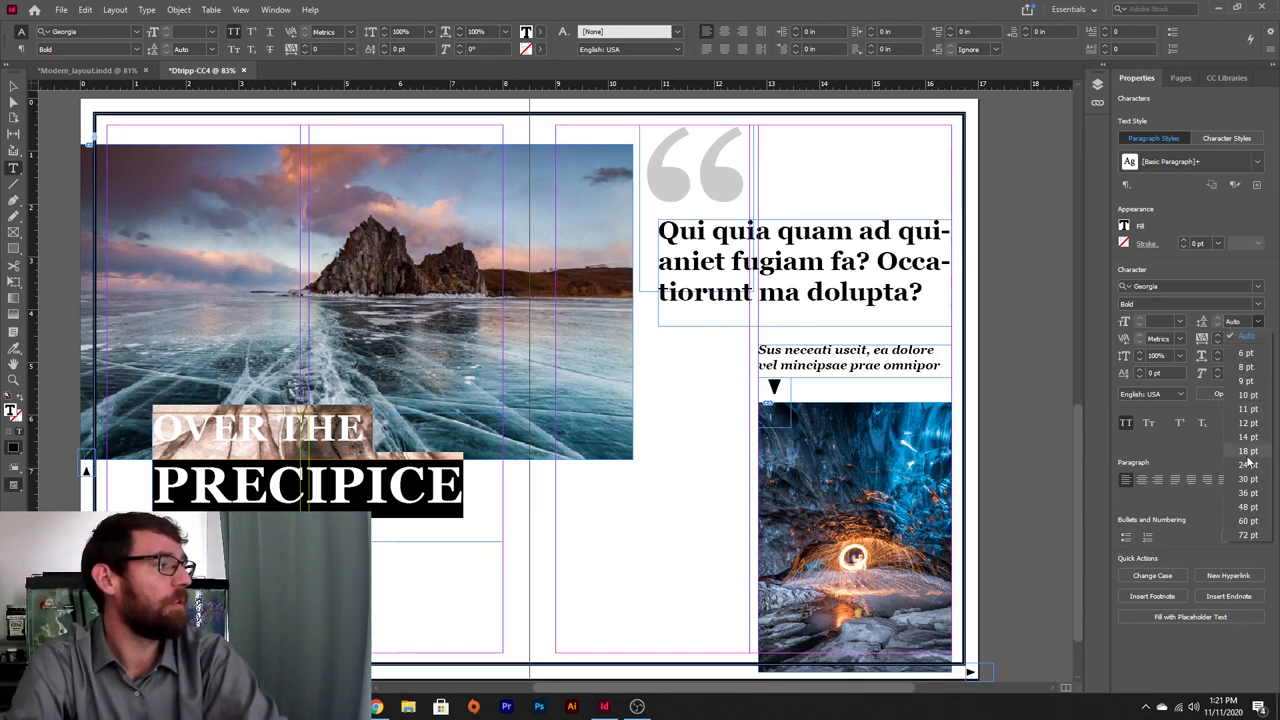
click(1248, 492)
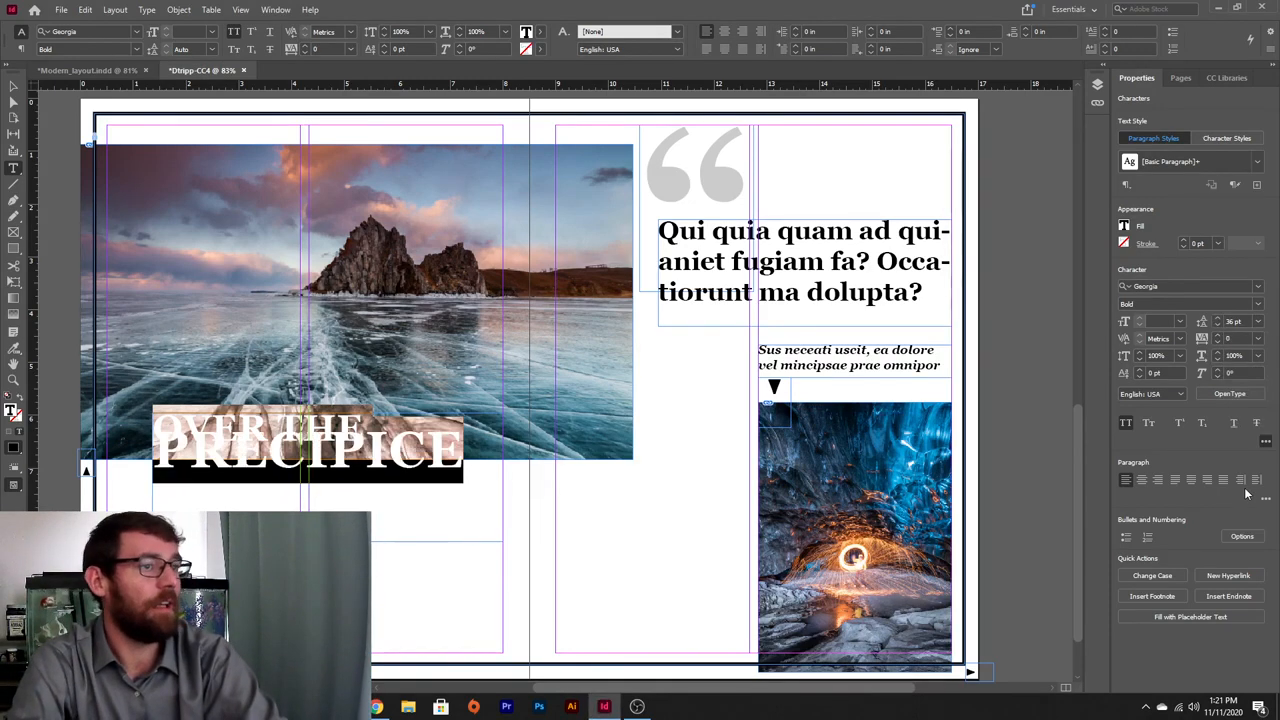
click(1219, 320)
click(1219, 320)
click(1219, 320)
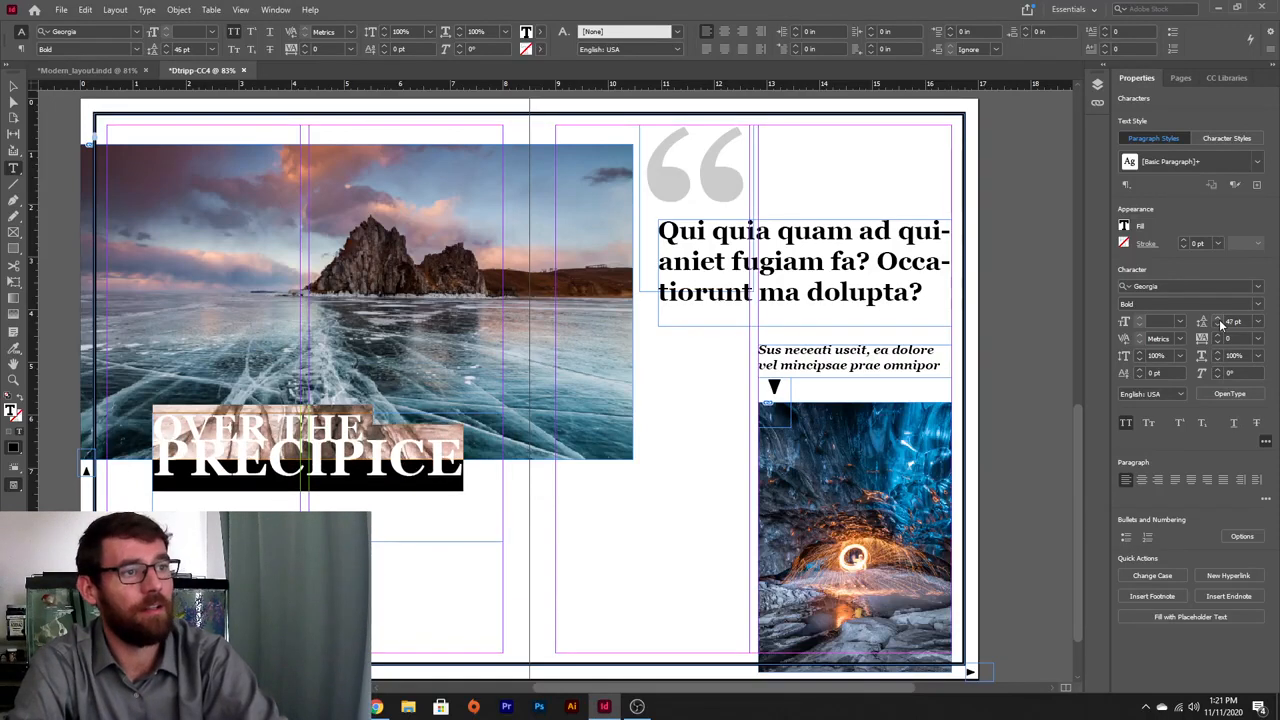
click(1219, 320)
click(1219, 320)
click(1219, 320)
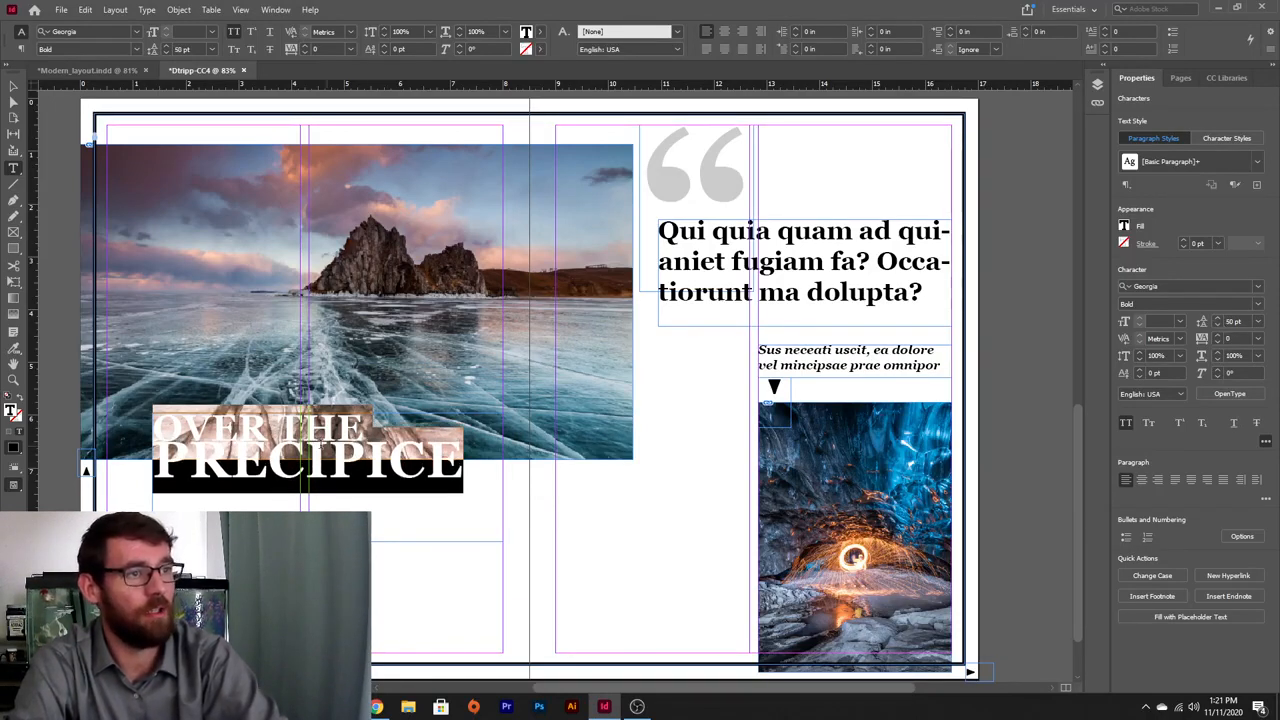
click(1219, 326)
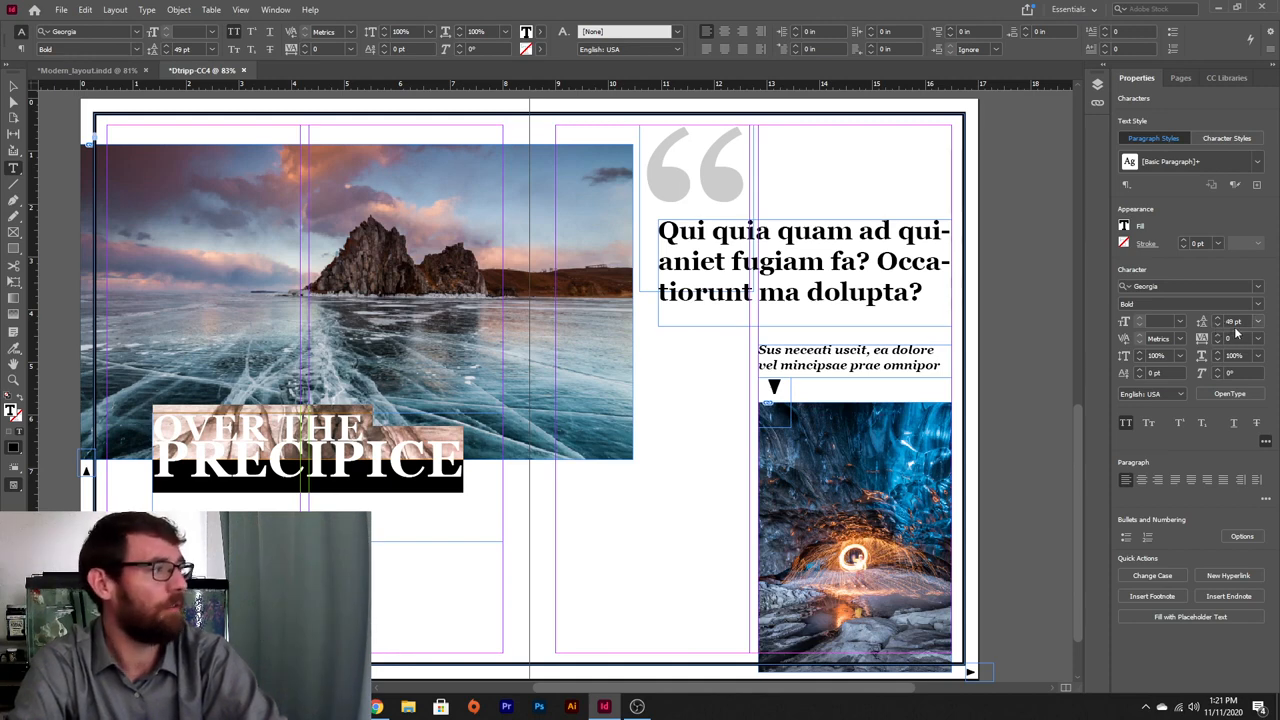
click(1219, 326)
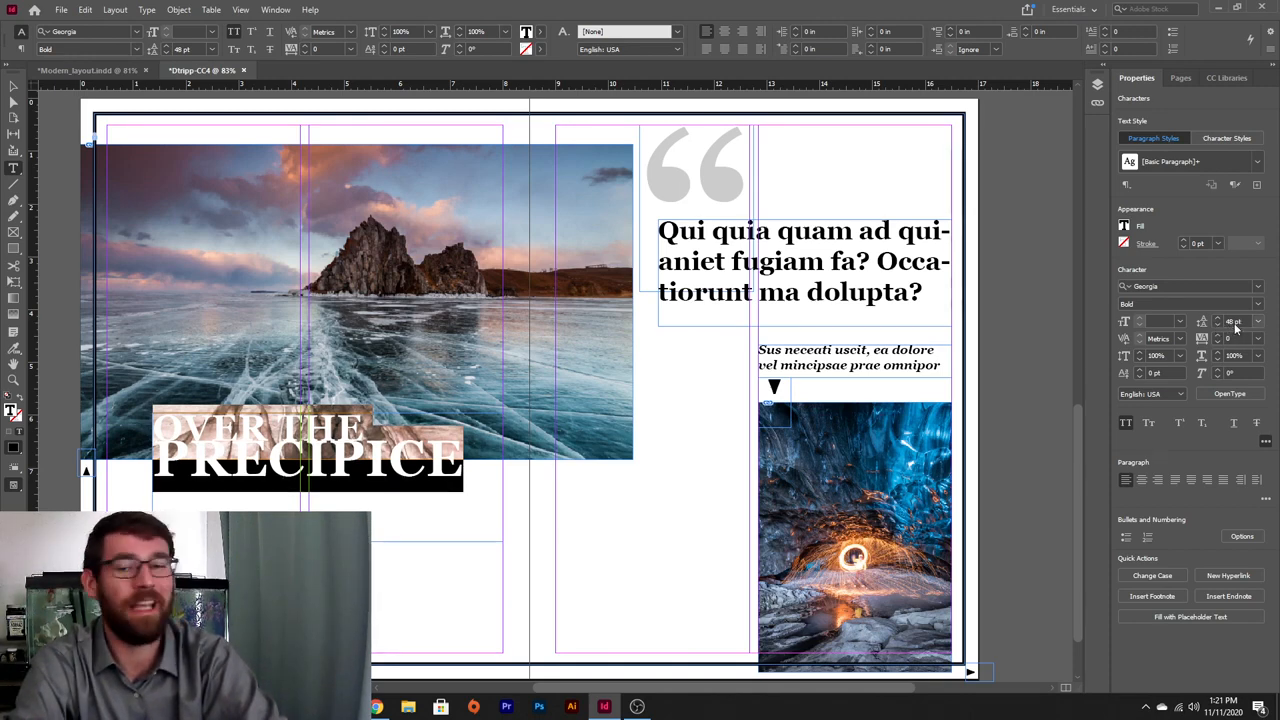
- Move the title frame down to about Y 6.23 in and reduce it to about 5.89 in wide and 1.86 in high
key(Escape)
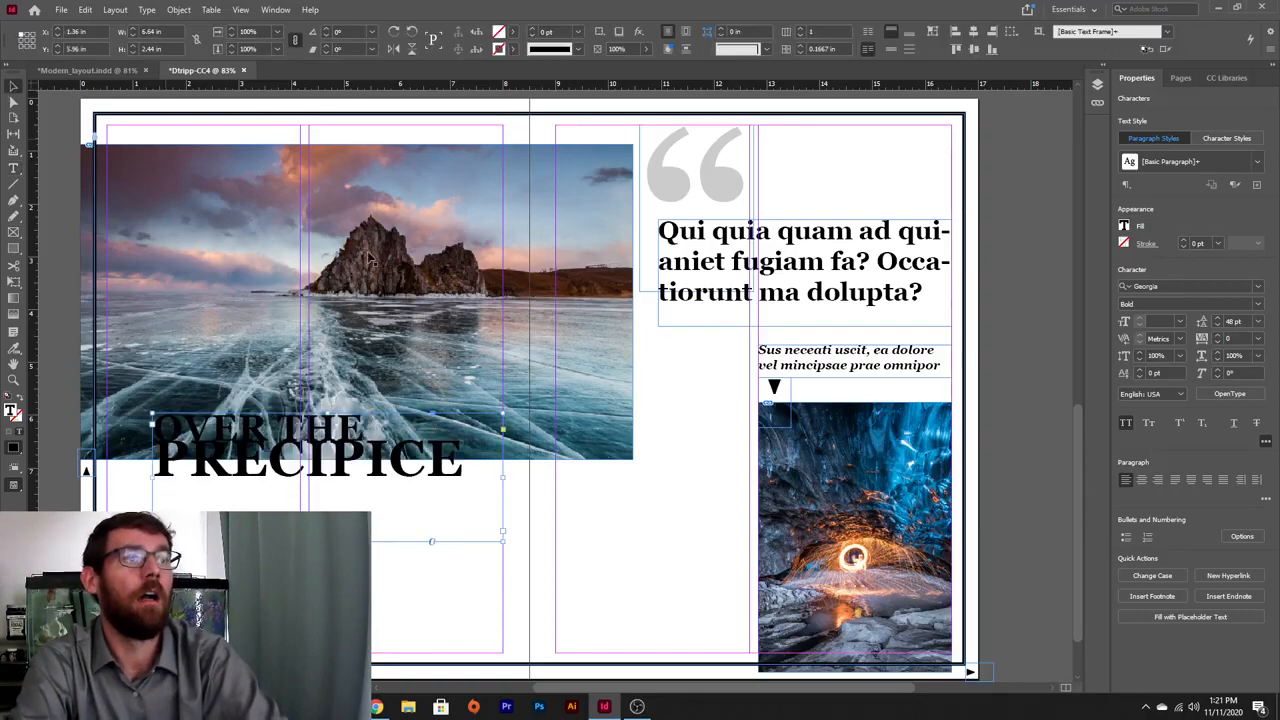
mouse_move(338, 445)
mouse_down()
mouse_move(335, 461)
mouse_move(336, 449)
mouse_up()
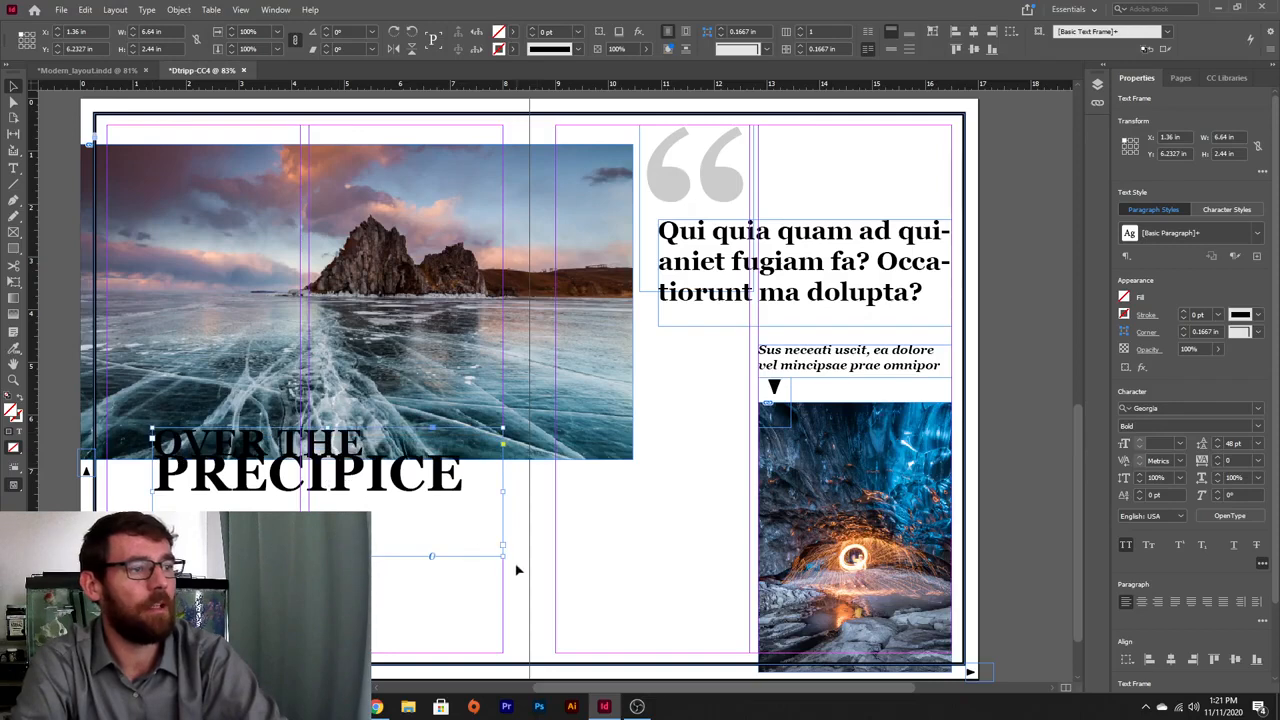
drag(503, 555, 446, 525)
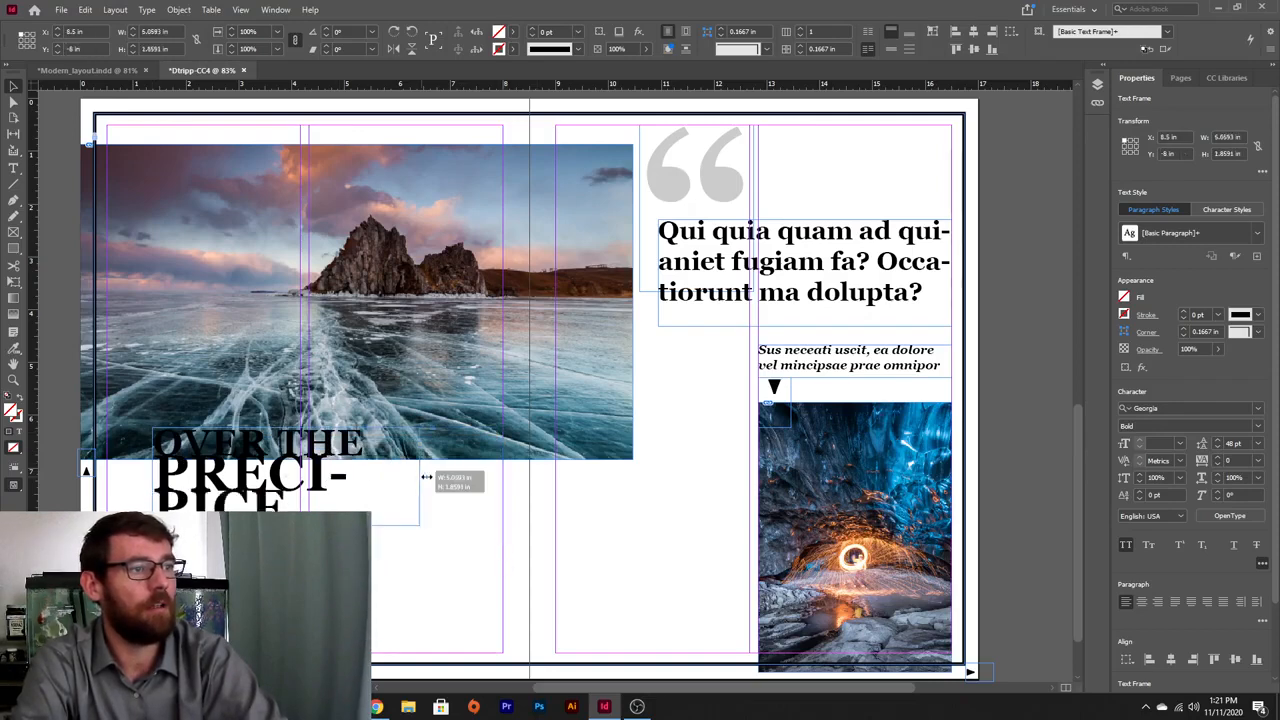
drag(446, 476, 463, 476)
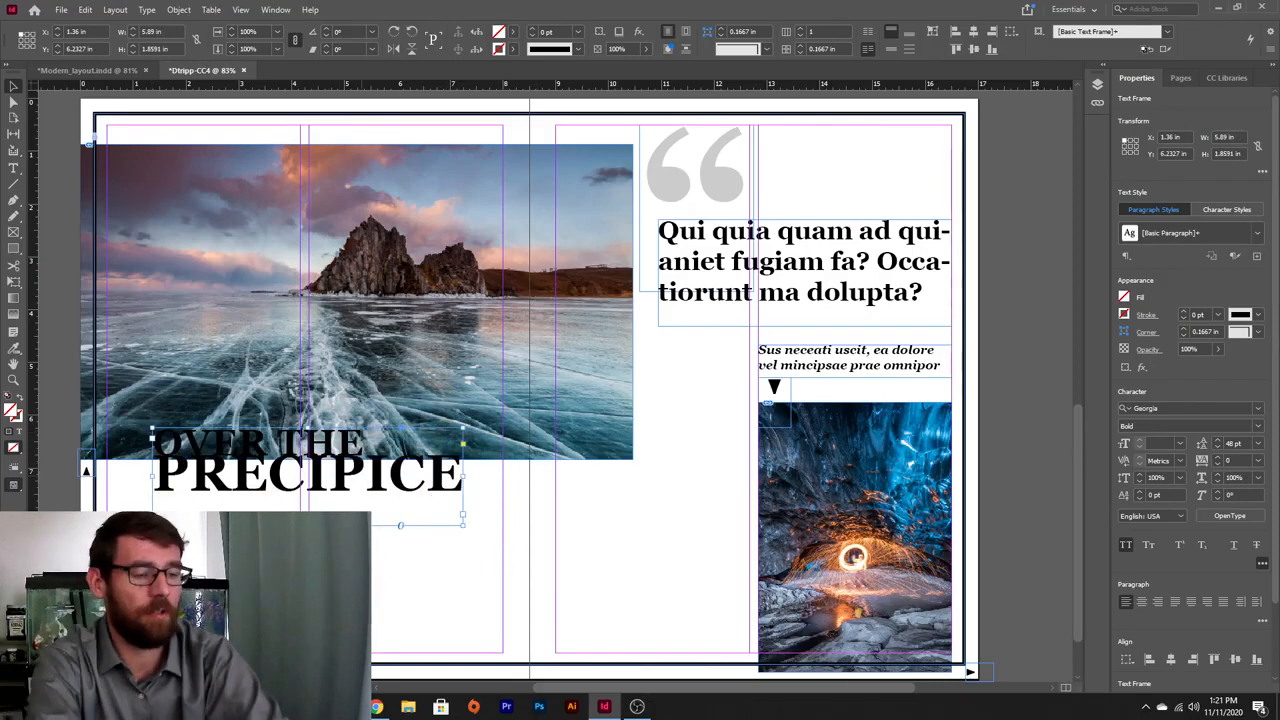
- Fit the title frame to its content and nudge it down to about Y 6.33 in, so the title straddles the image's lower edge
key(ctrl+alt+c)
key(Down)
key(Down)
key(Down)
key(Down)
key(Down)
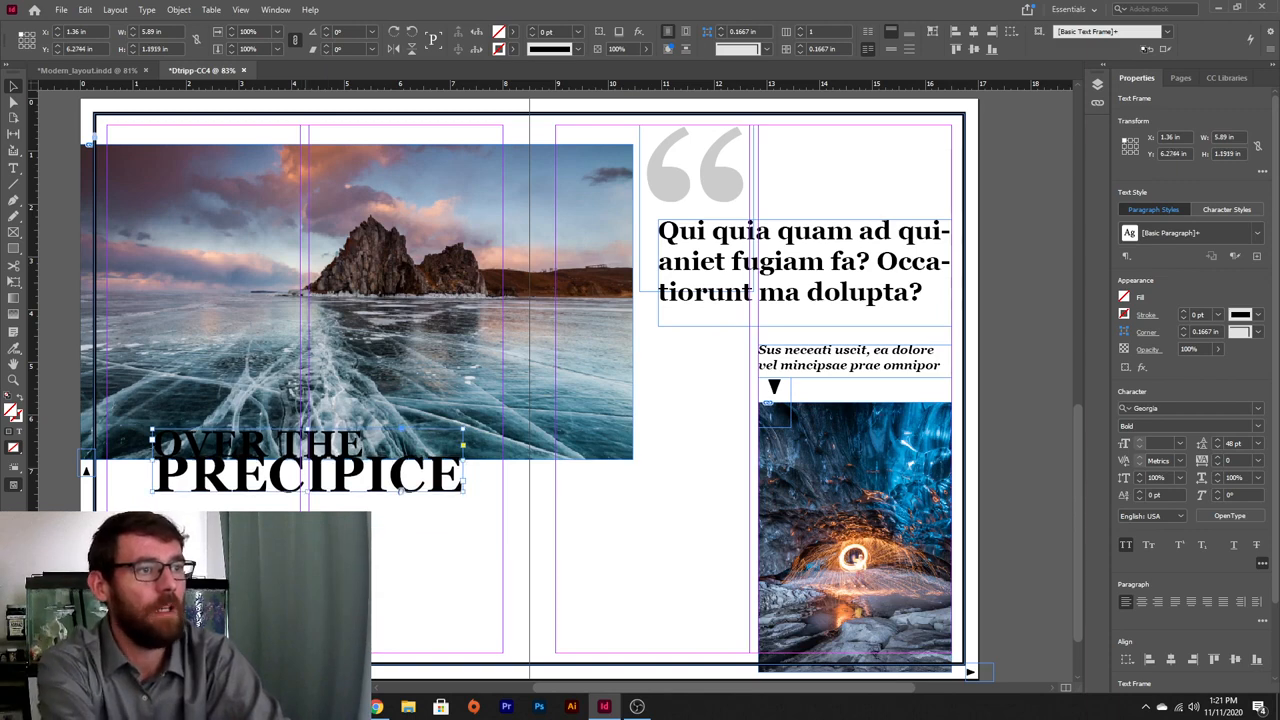
key(Down)
key(Down)
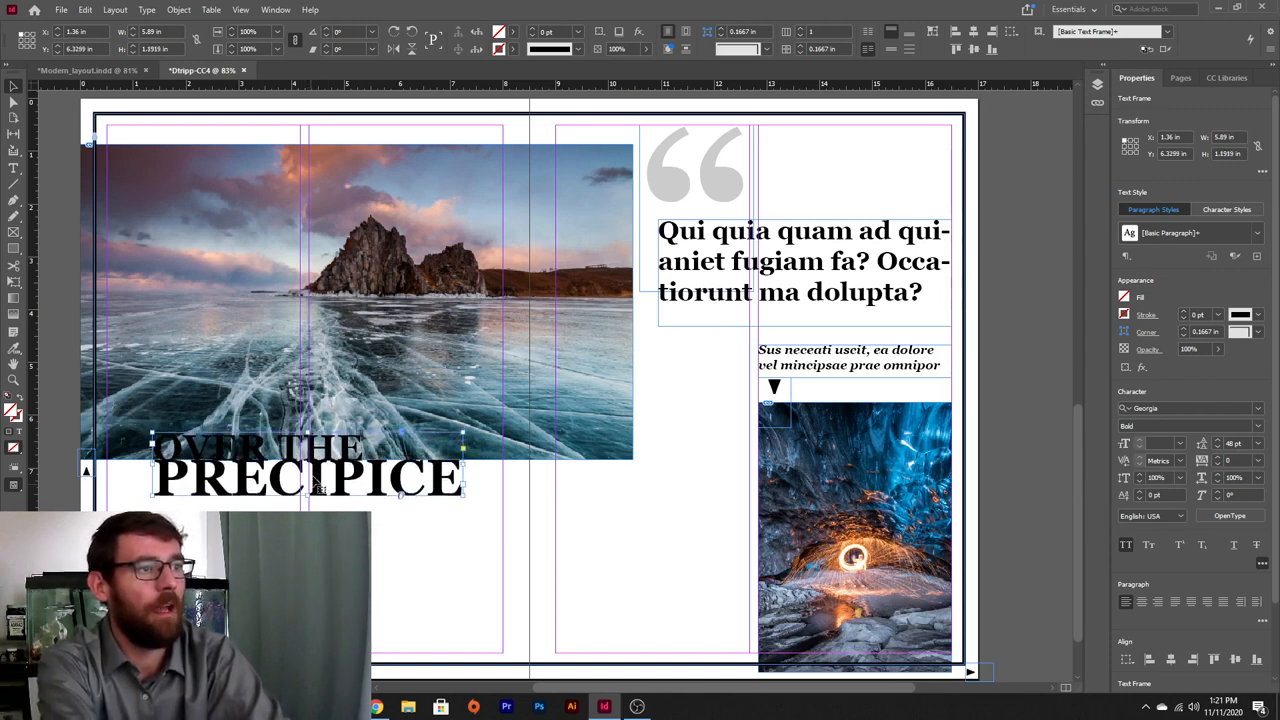
- Change the text color of the title's first line, "OVER THE", to Paper, then deselect the title frame
triple_click(297, 450)
click(362, 448)
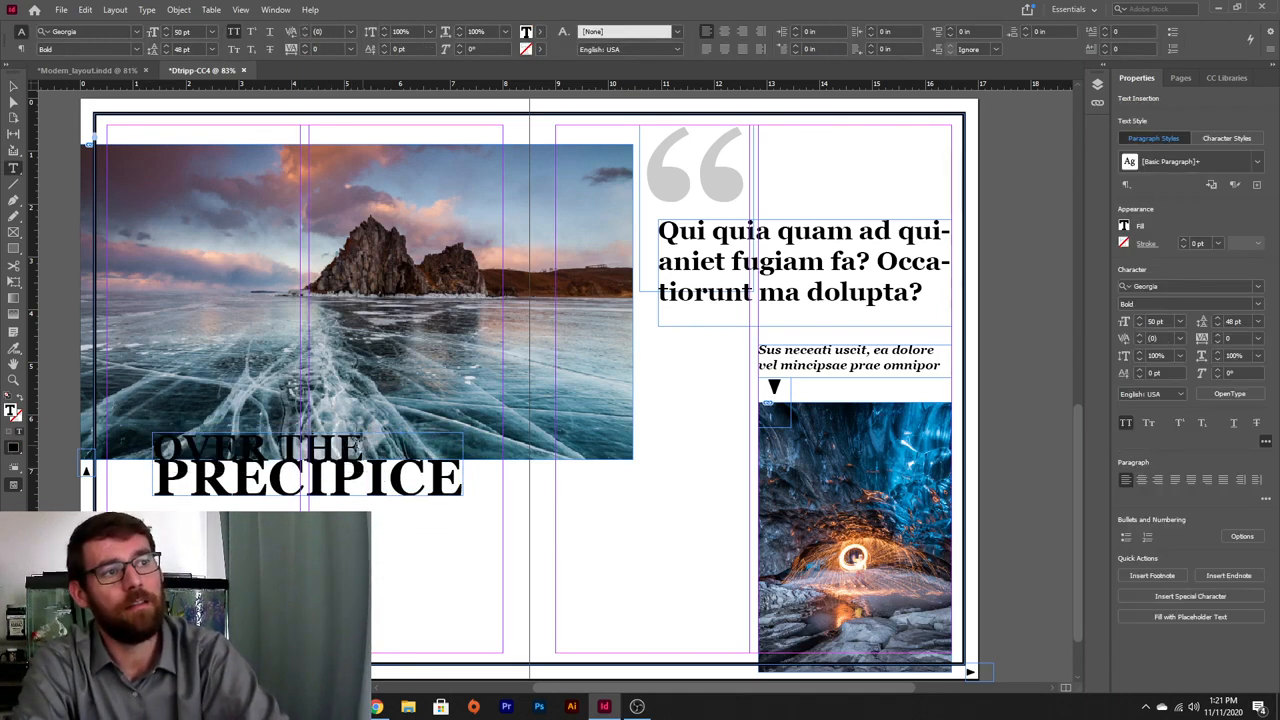
drag(362, 448, 154, 448)
click(540, 32)
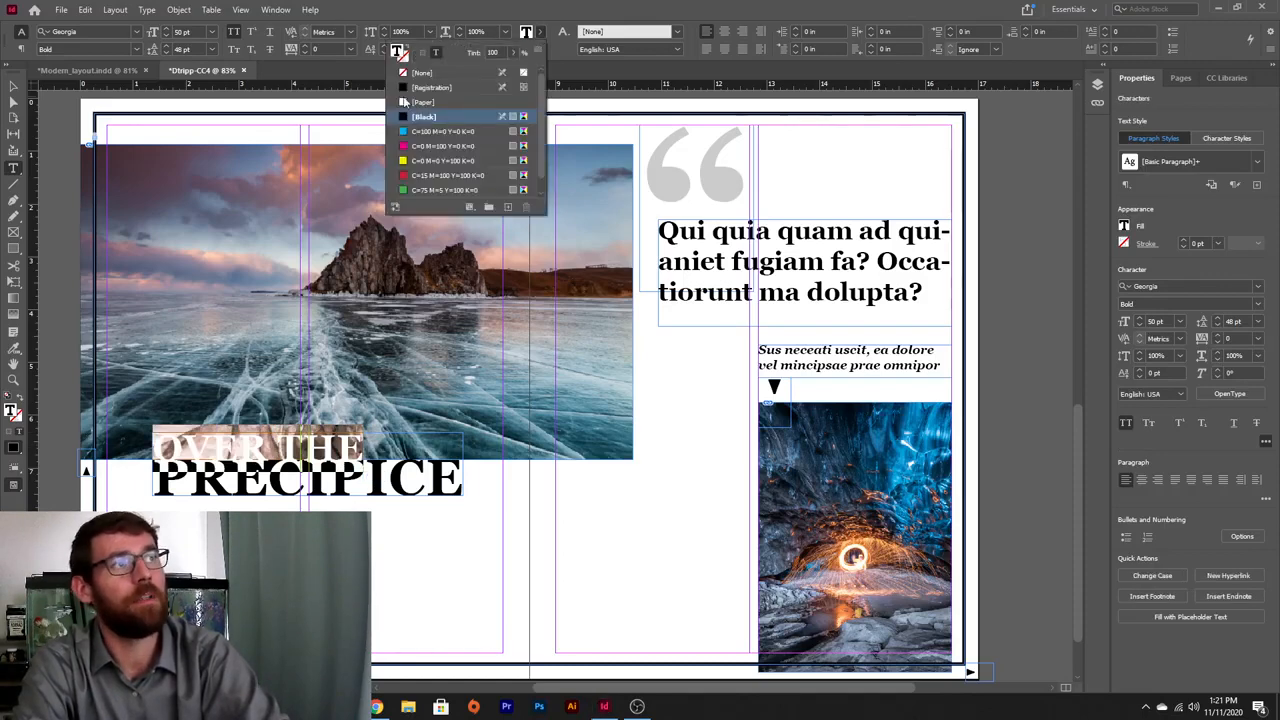
click(420, 102)
click(13, 87)
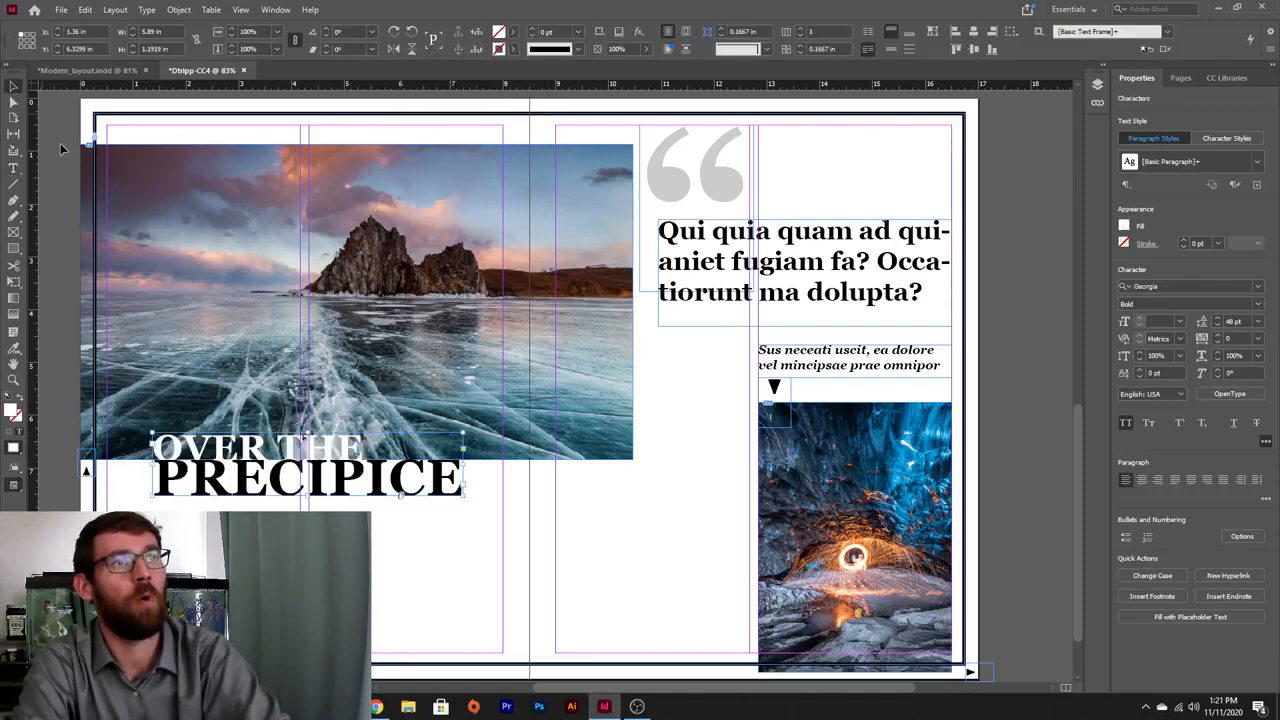
click(60, 148)
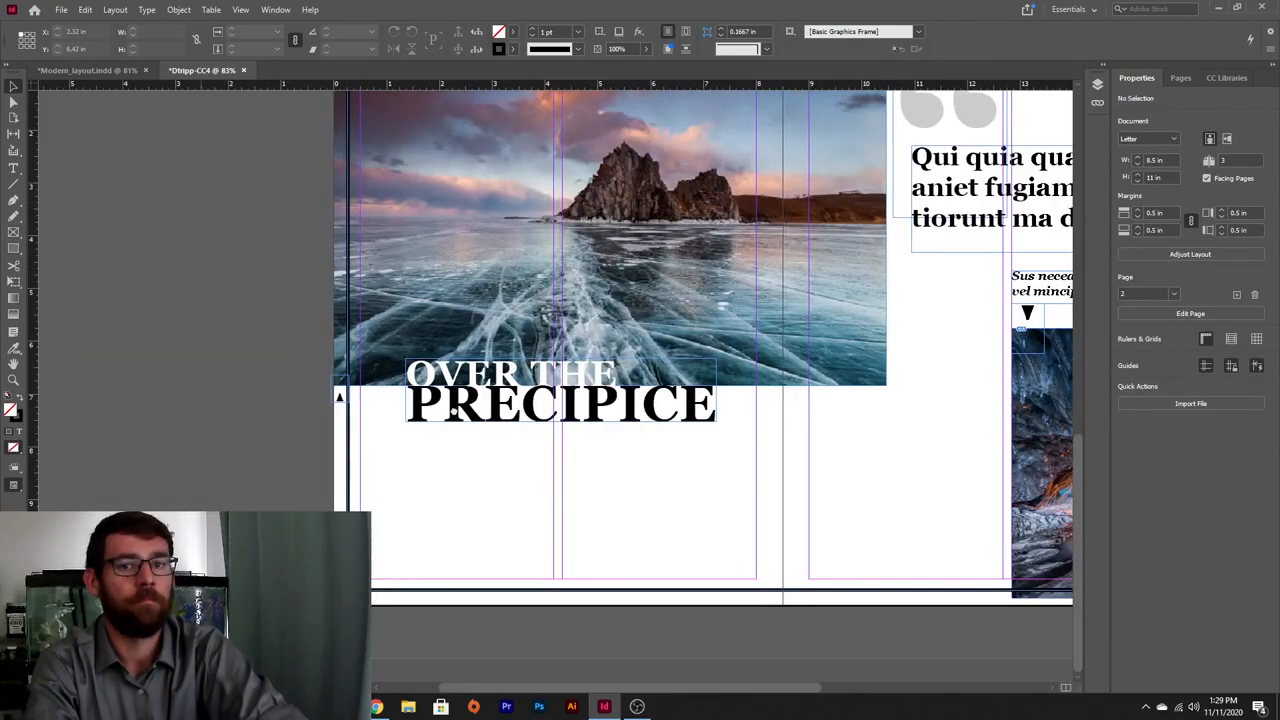
- Draw a body text frame about 7.5 in wide and 2.8 in high below the title between the left page's margins, with its font set to Georgia
click(13, 168)
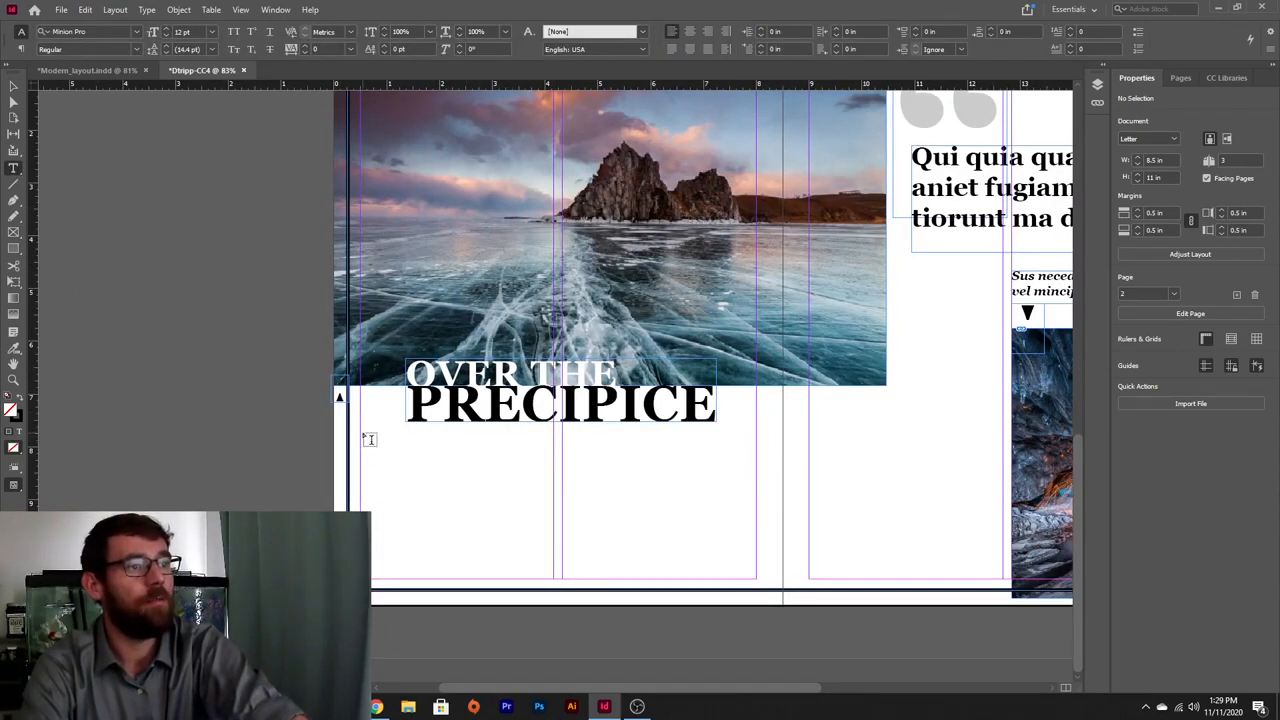
drag(361, 432, 754, 576)
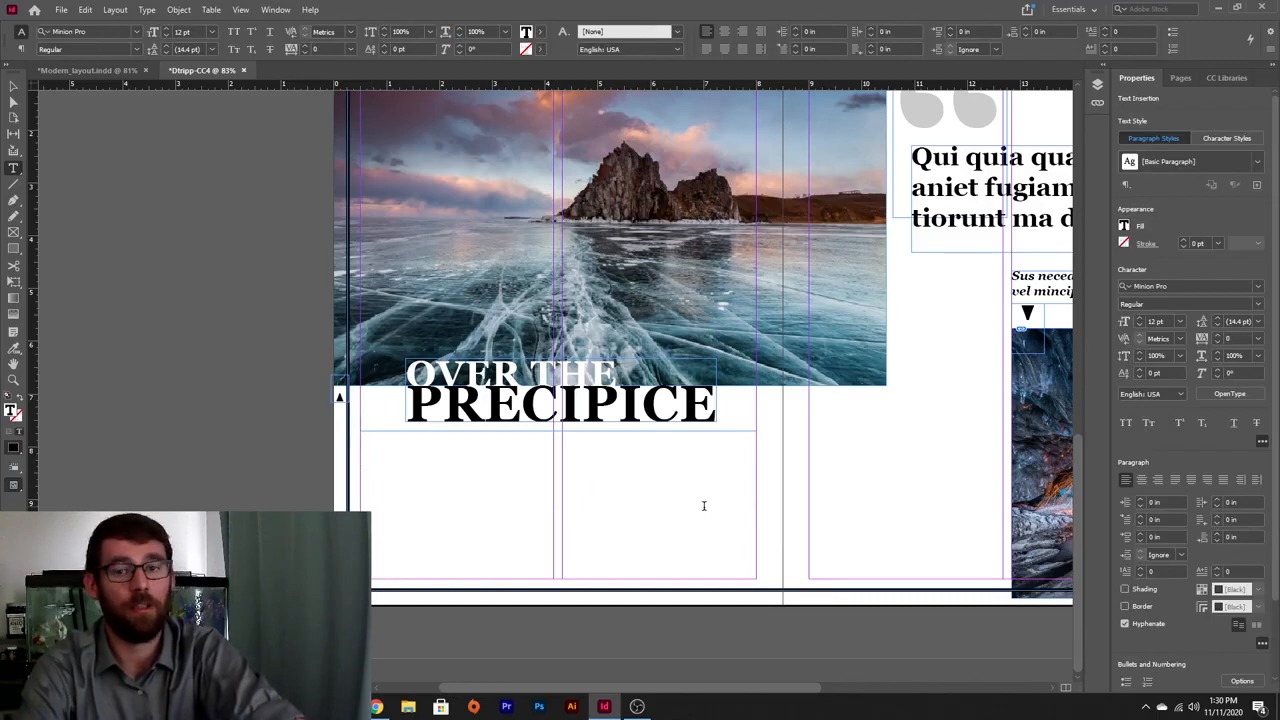
click(1134, 287)
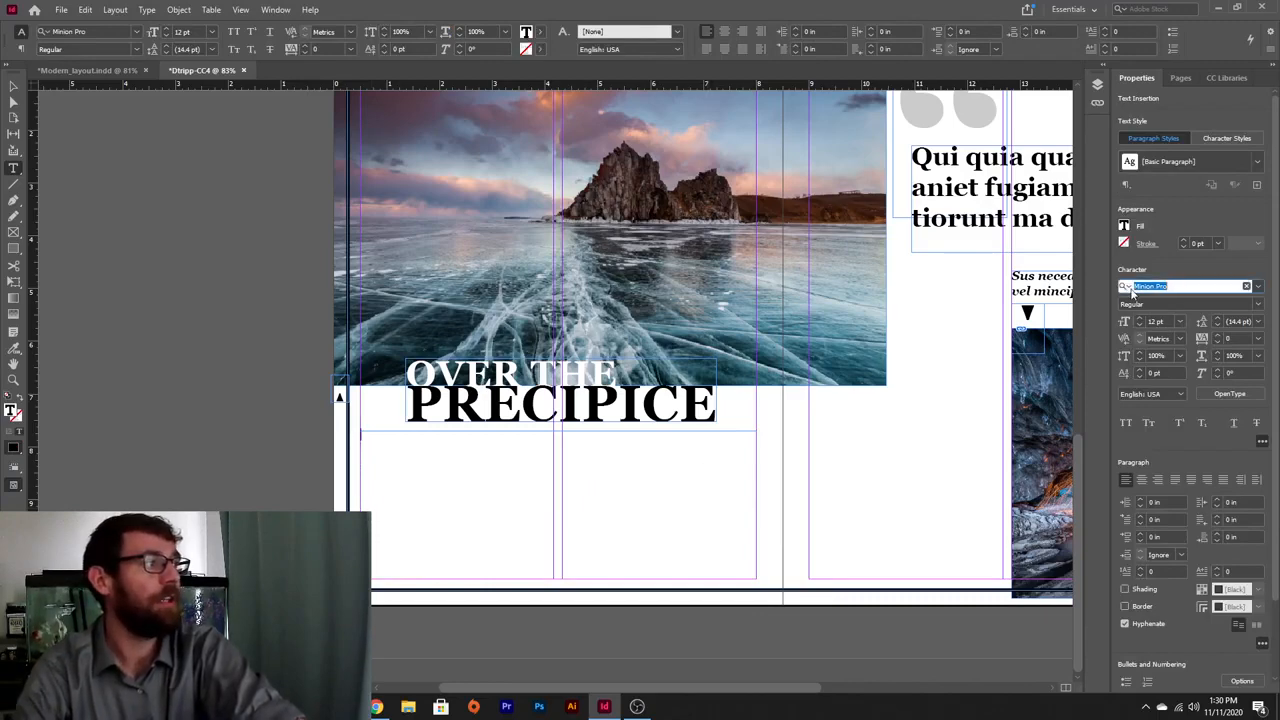
text(ger)
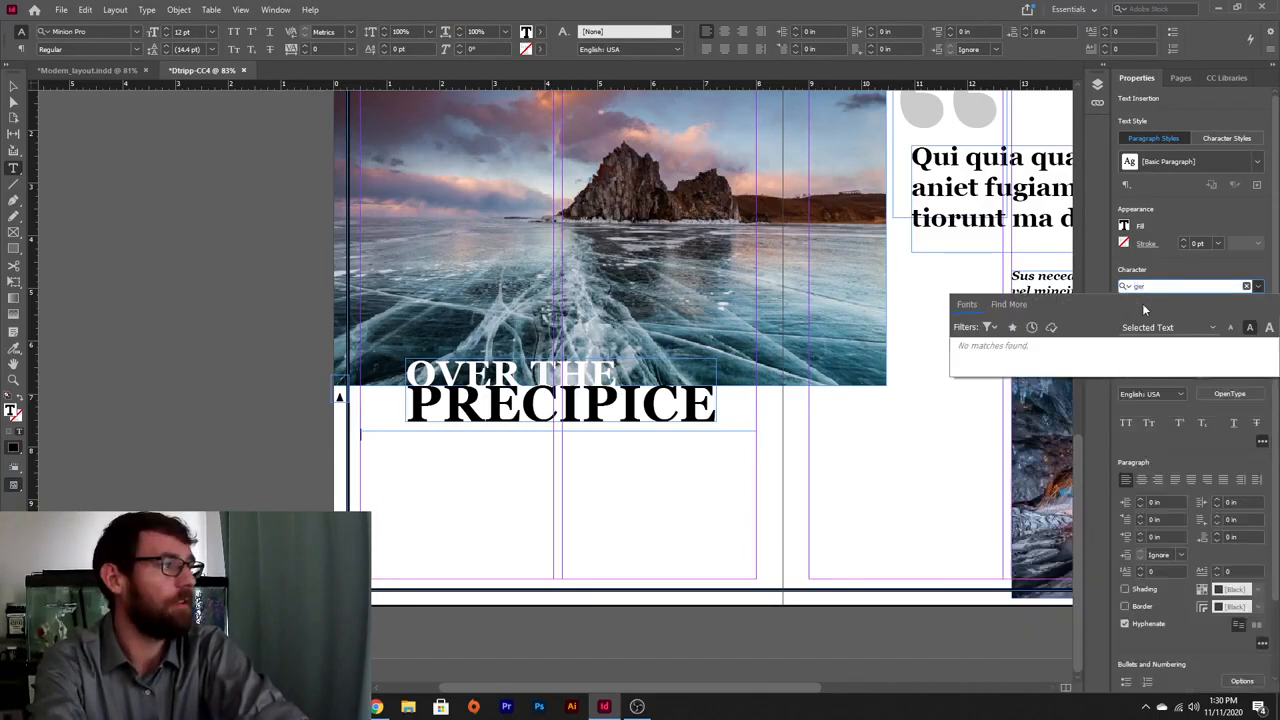
key(BackSpace)
text(o)
click(1031, 407)
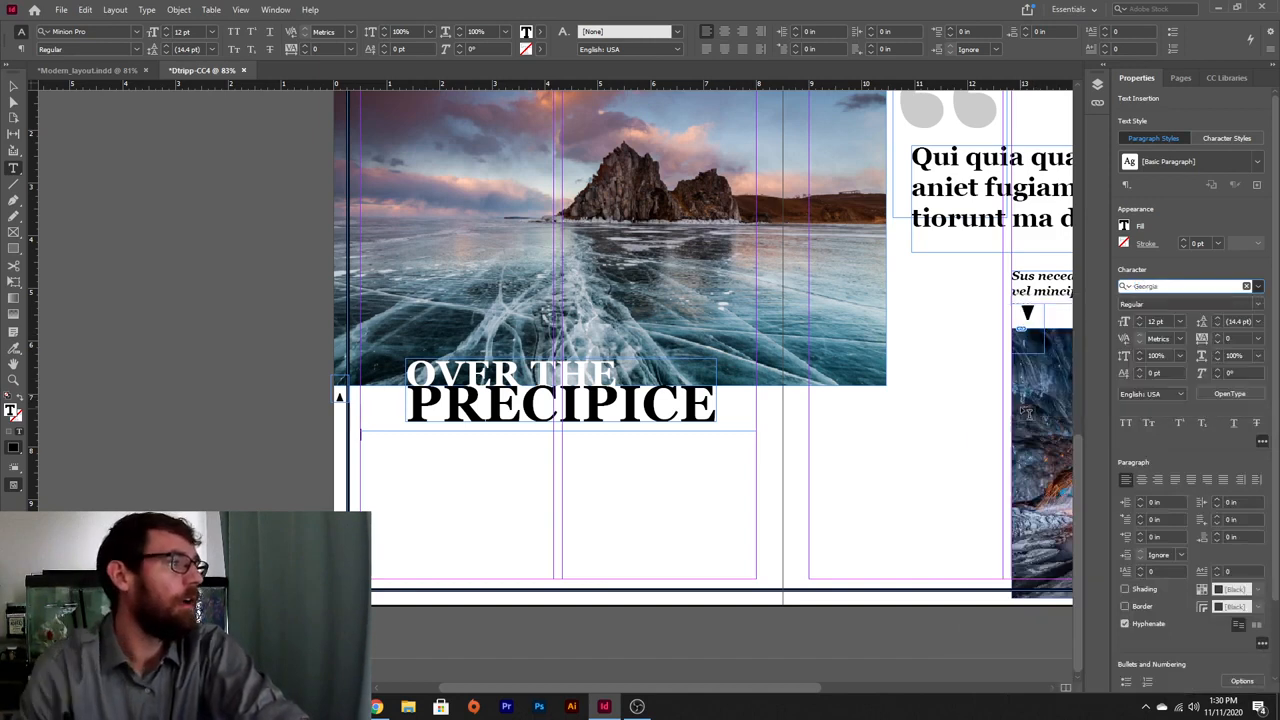
- Set the body text to 10 pt with 15 pt leading and fill the frame with placeholder text
click(1139, 325)
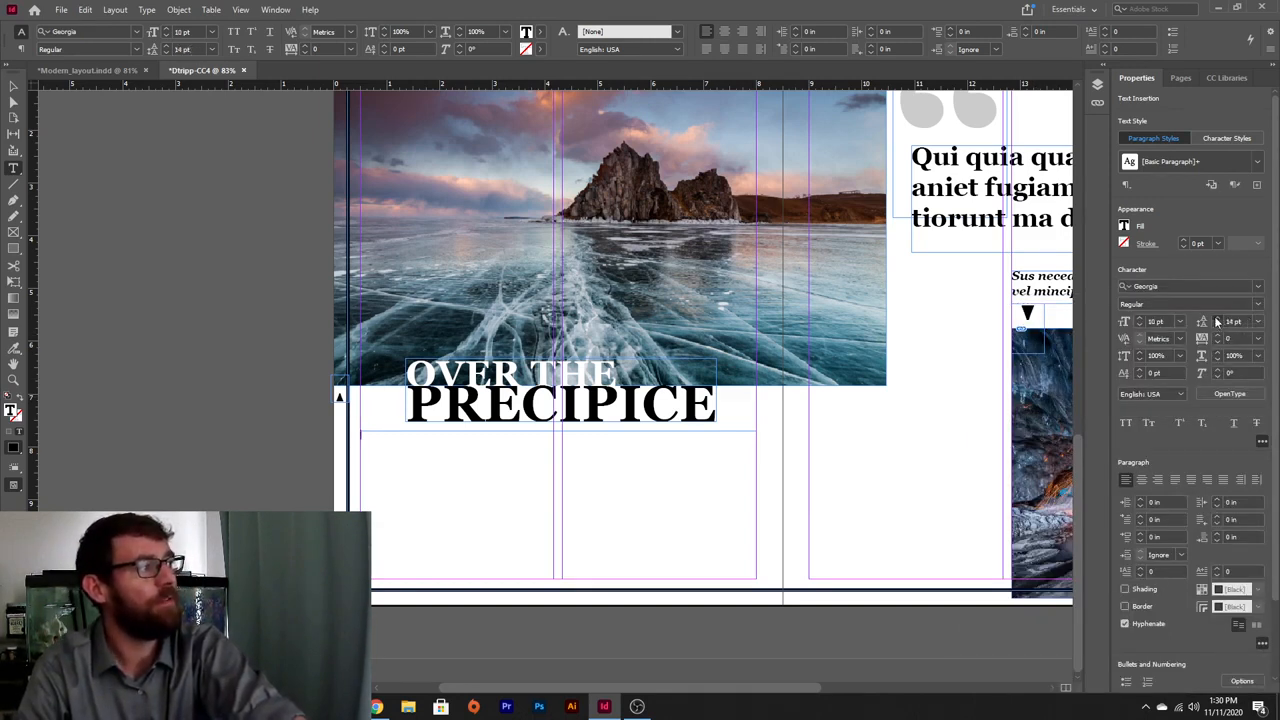
click(1216, 319)
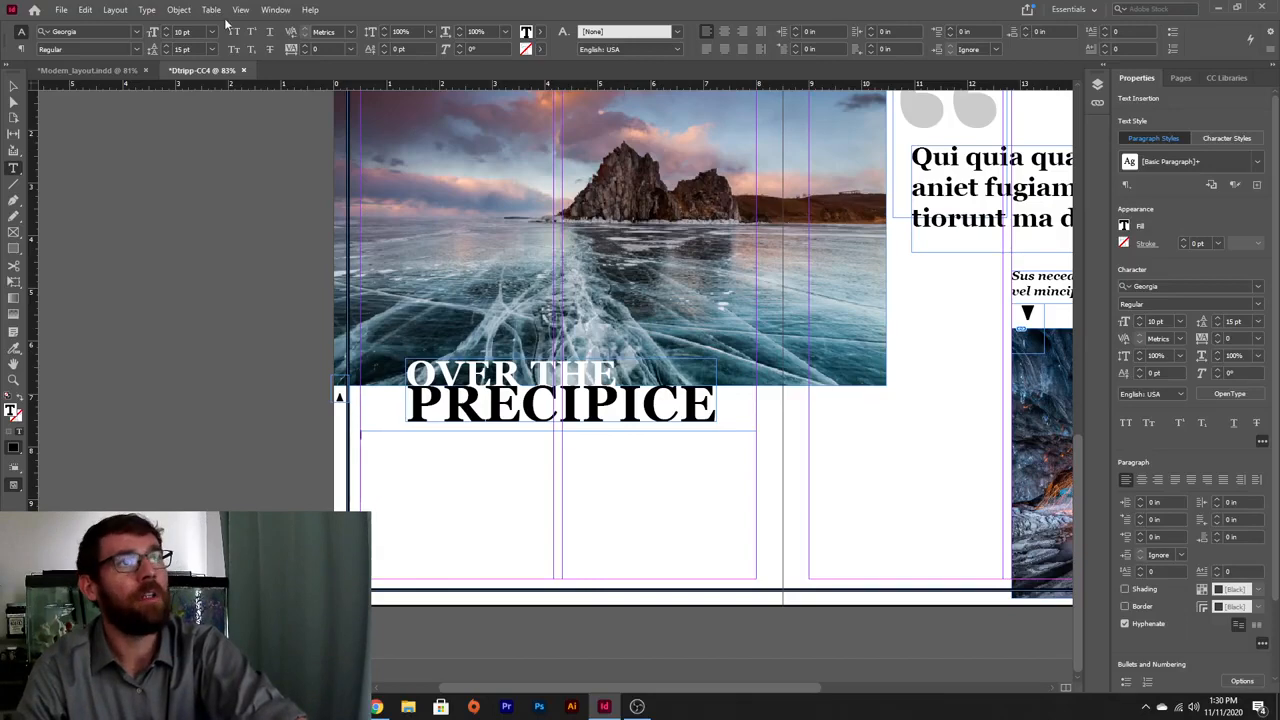
click(148, 10)
click(273, 456)
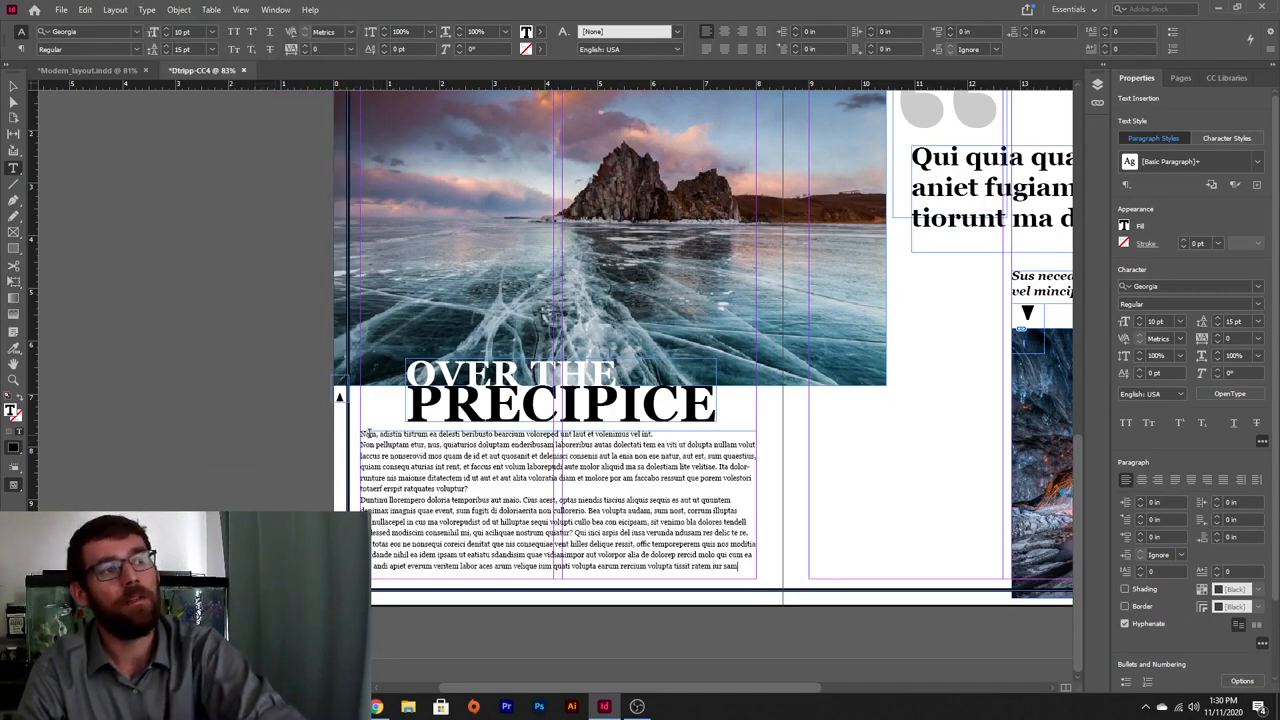
drag(369, 433, 752, 514)
click(364, 434)
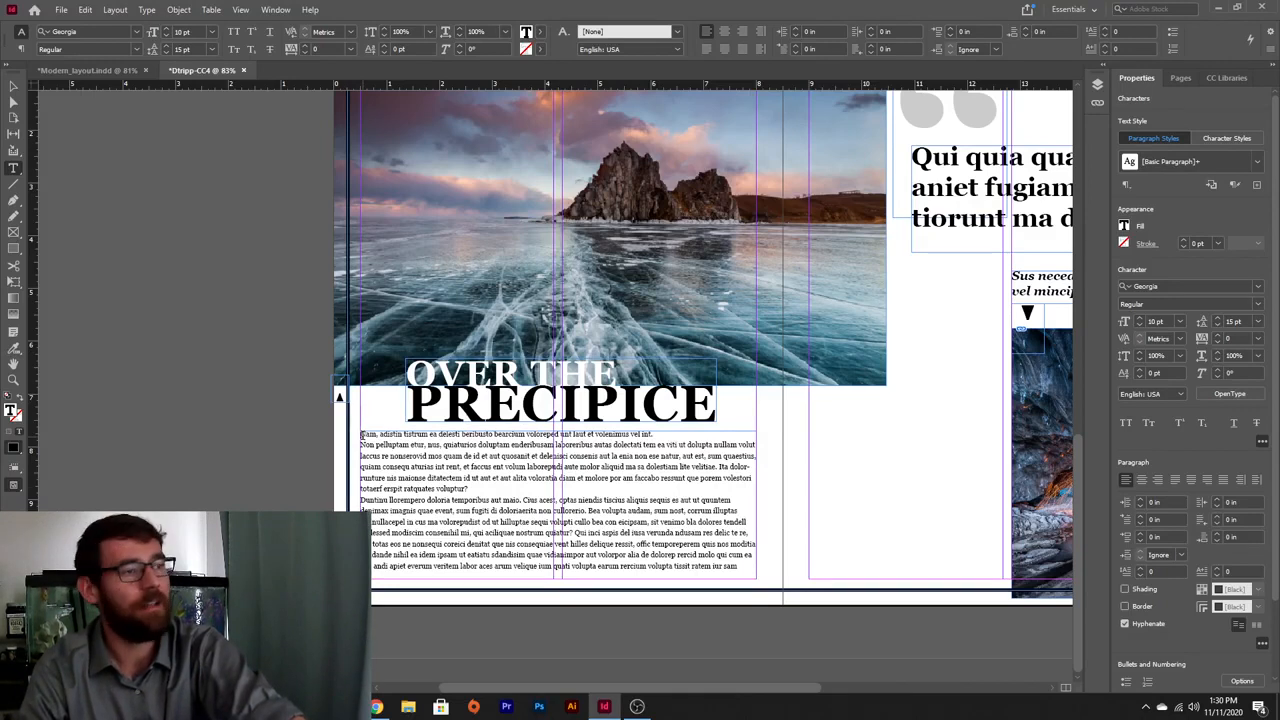
click(357, 432)
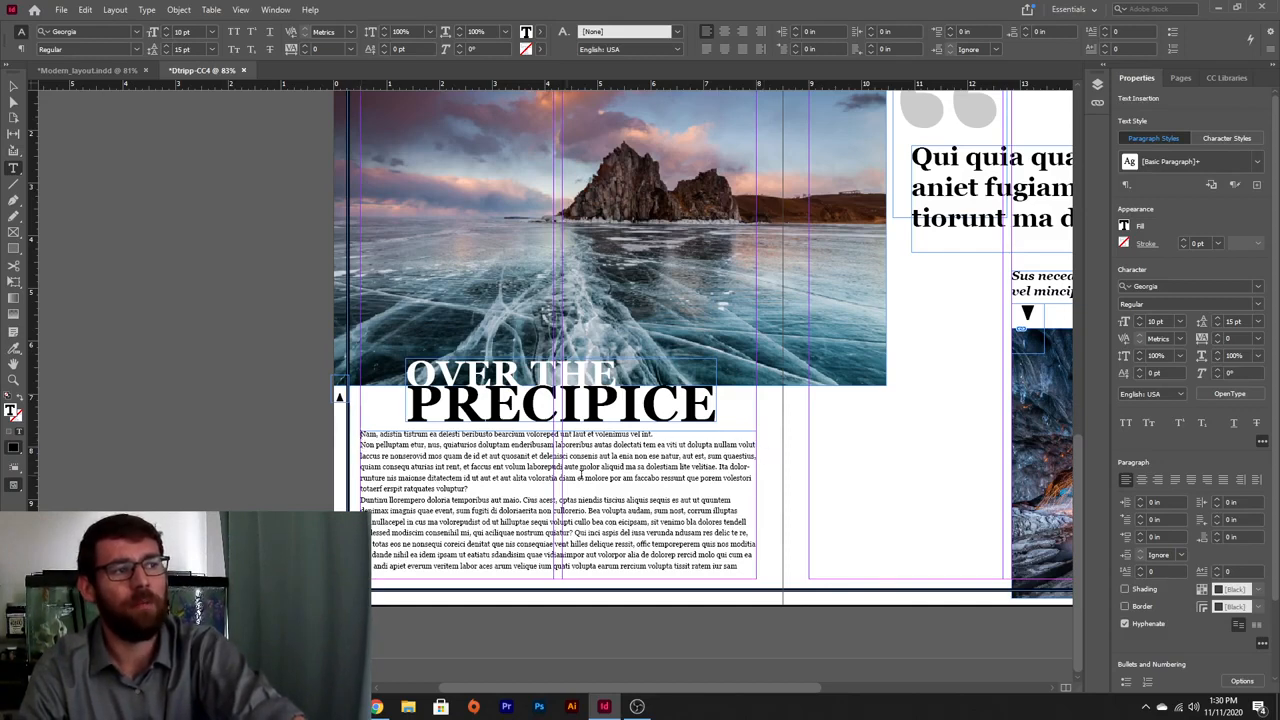
click(748, 533)
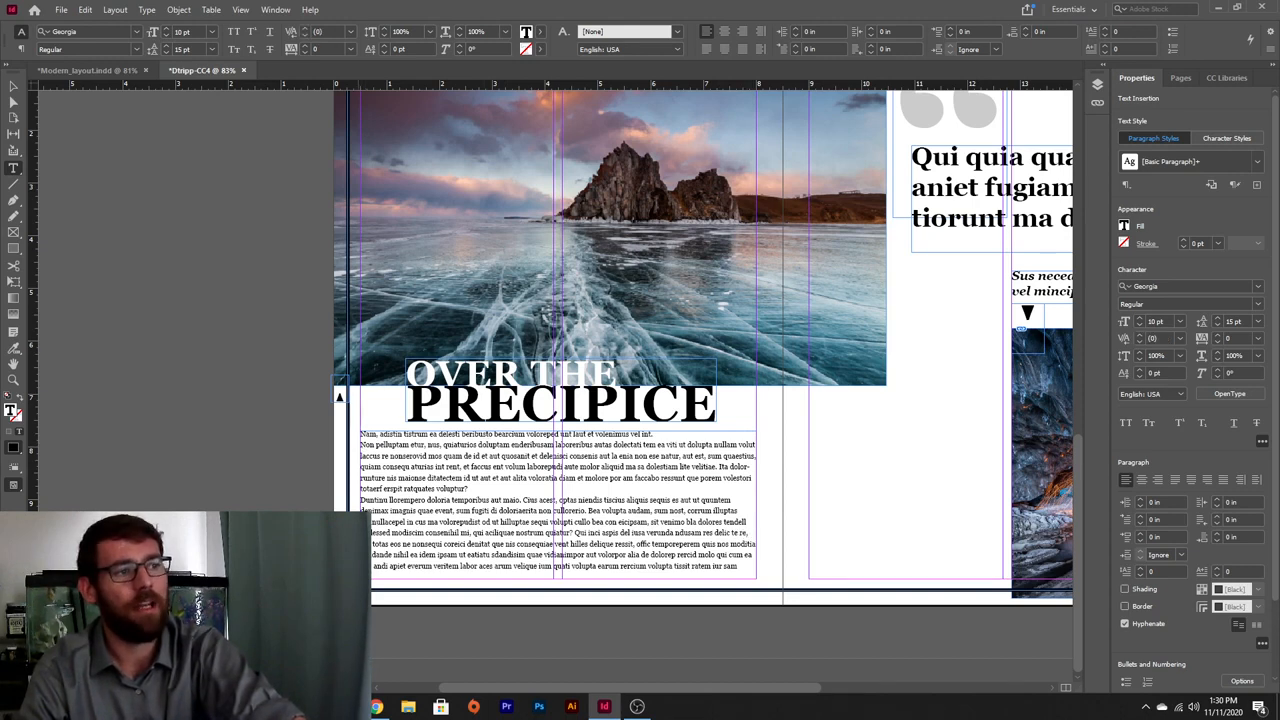
click(738, 566)
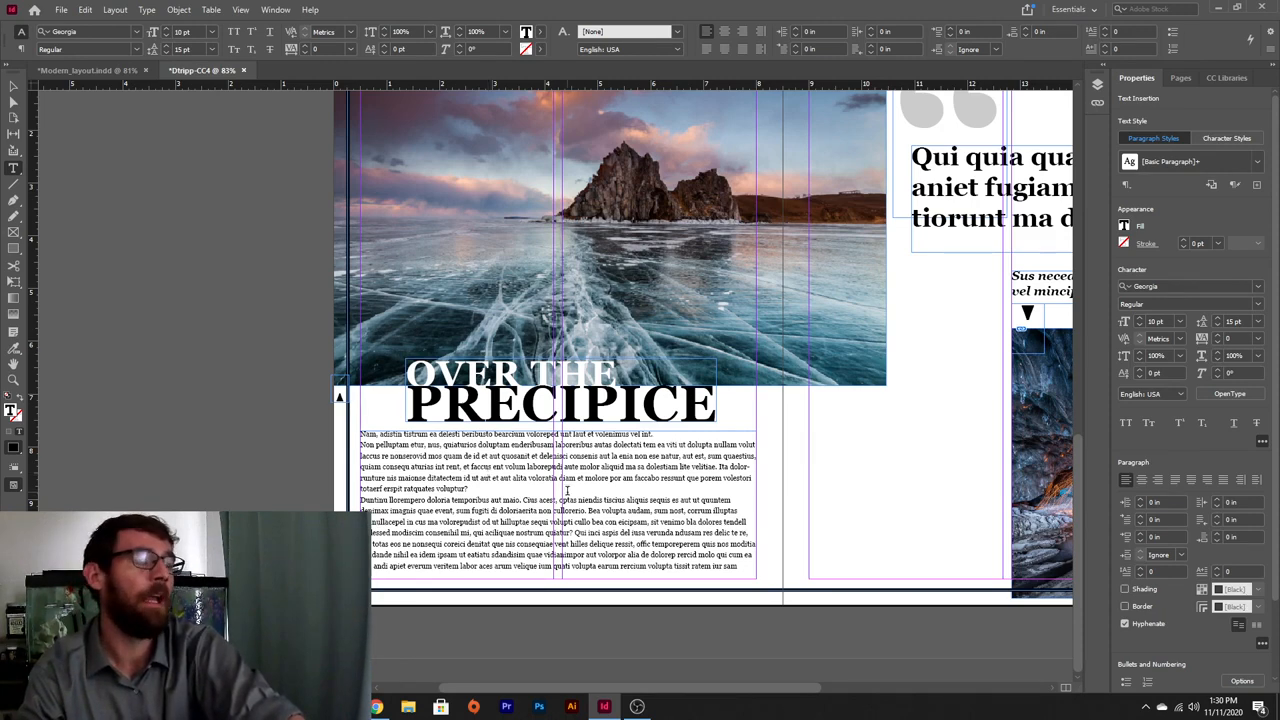
- Divide the left page's body text frame into 5 columns through Text Frame Options, with the preview on
key(Escape)
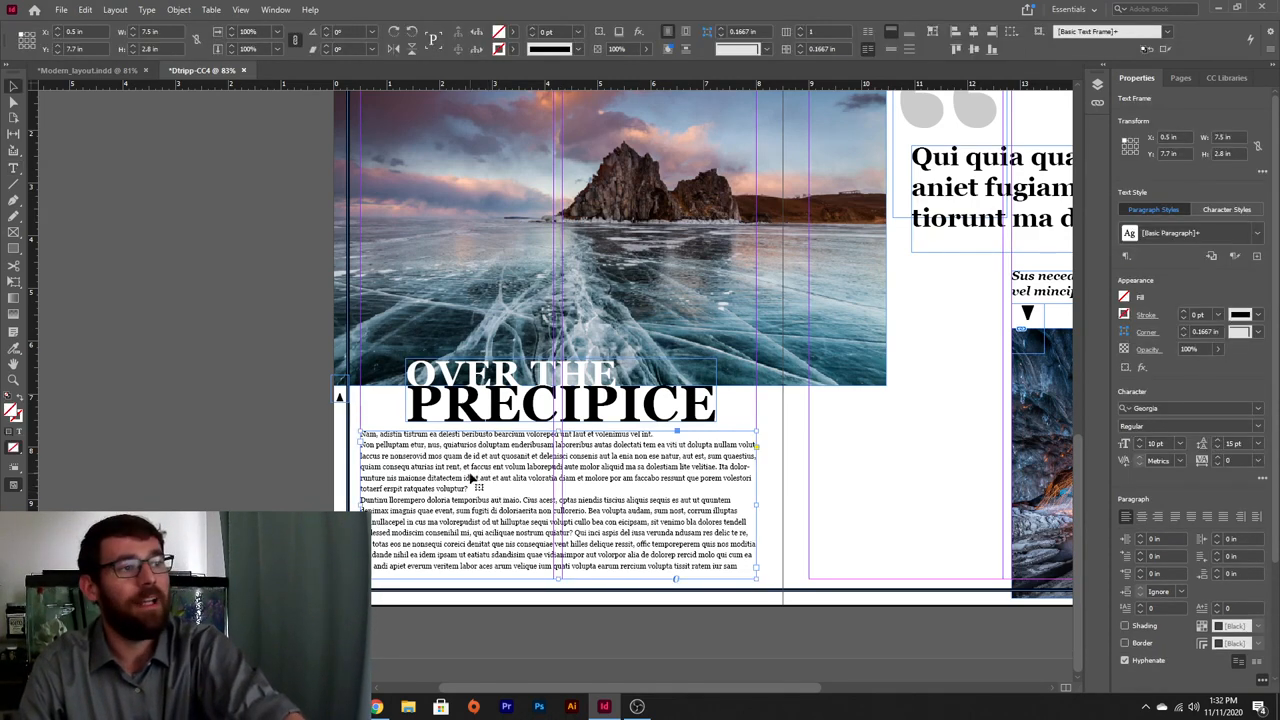
click(179, 10)
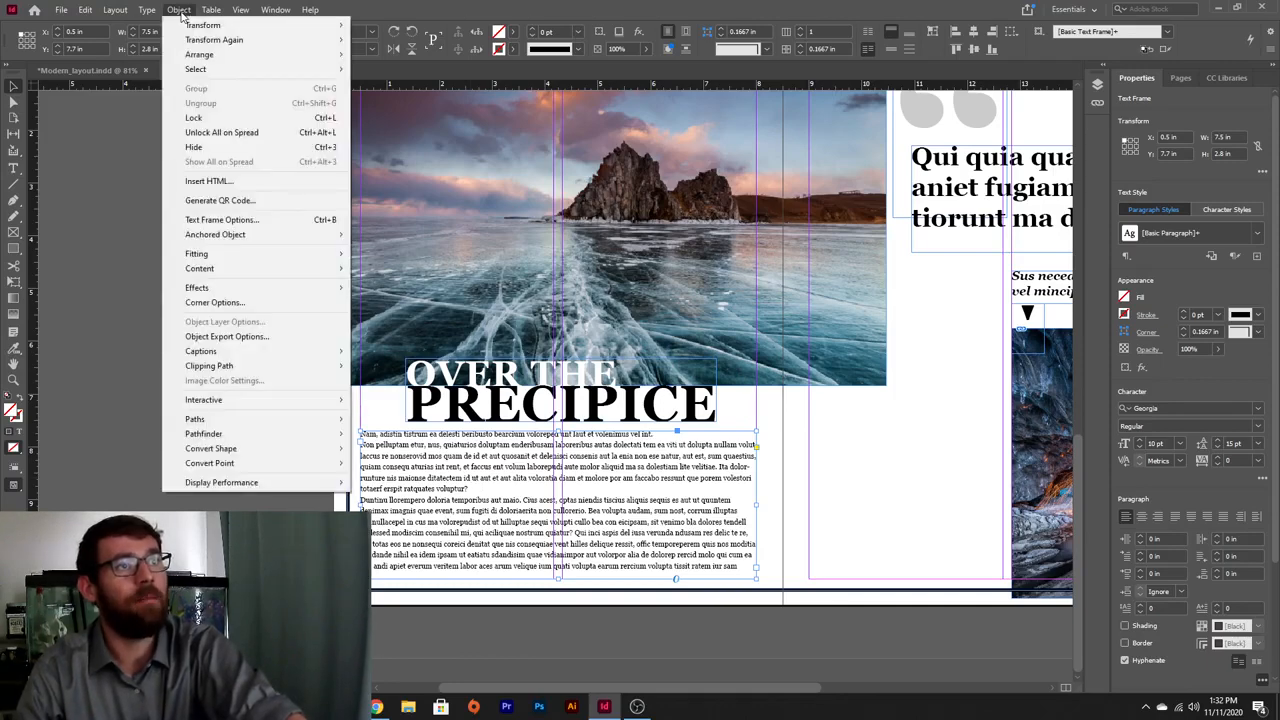
mouse_move(206, 57)
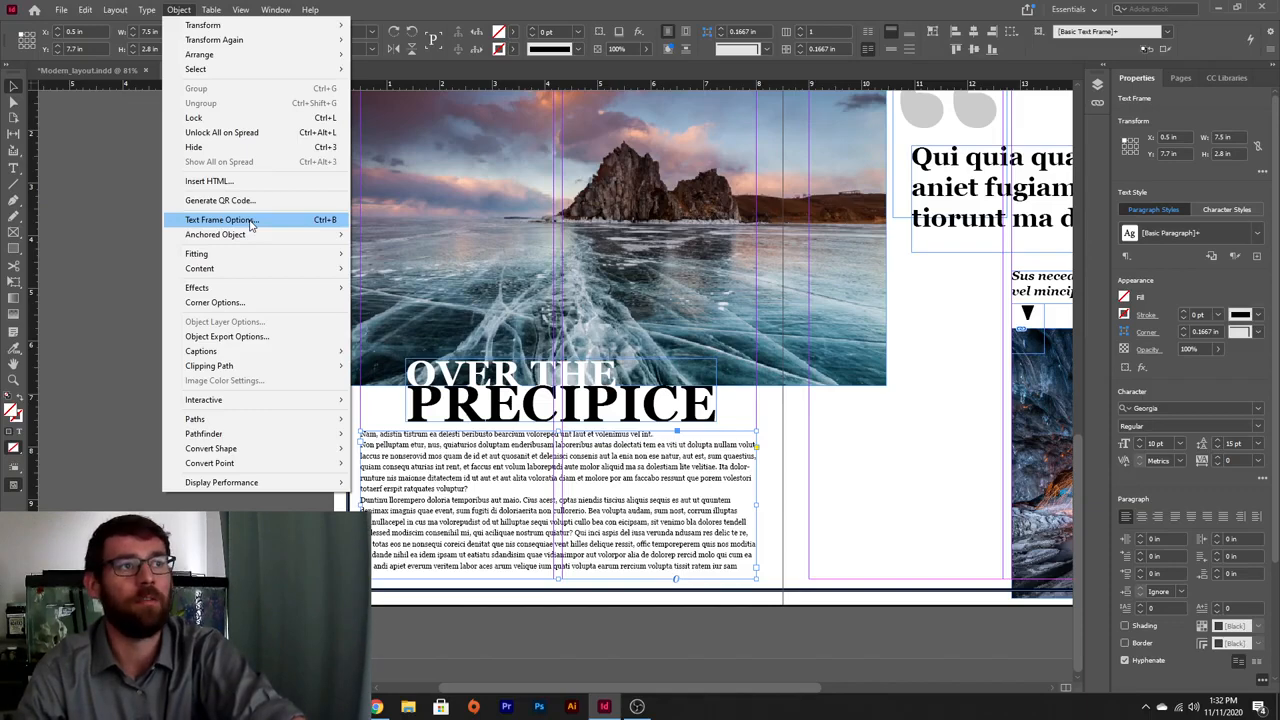
click(251, 224)
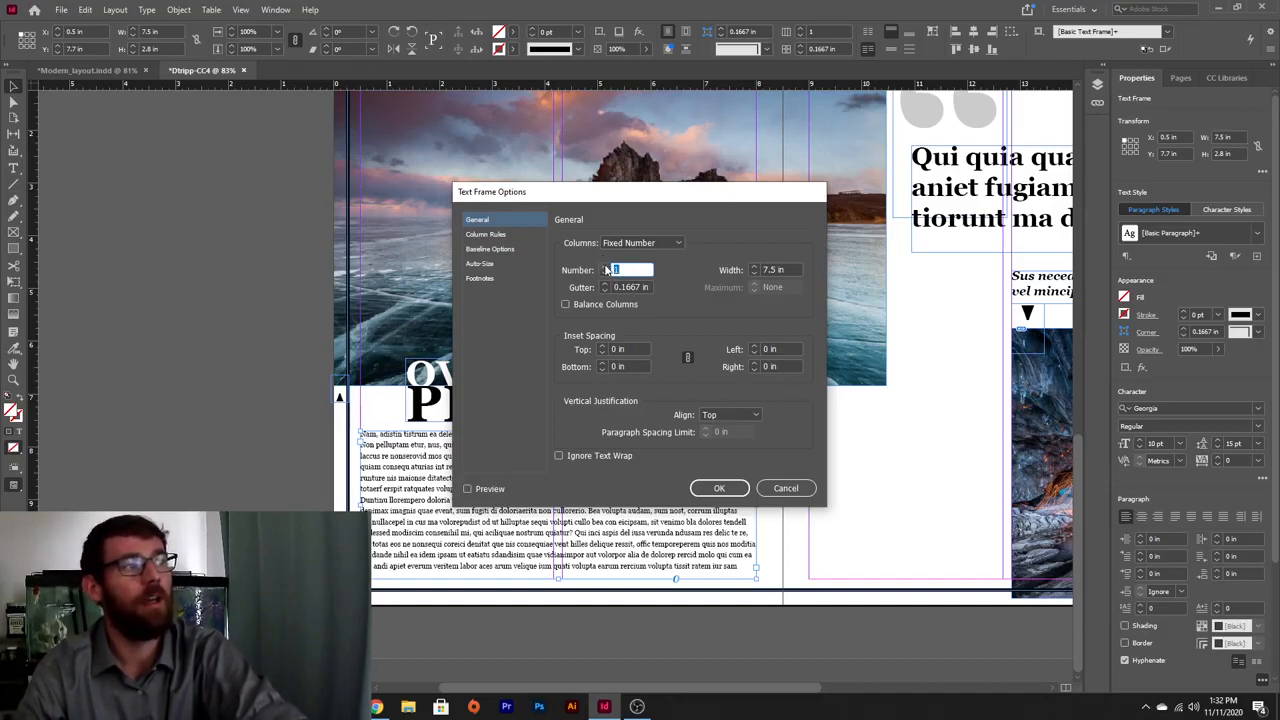
text(4)
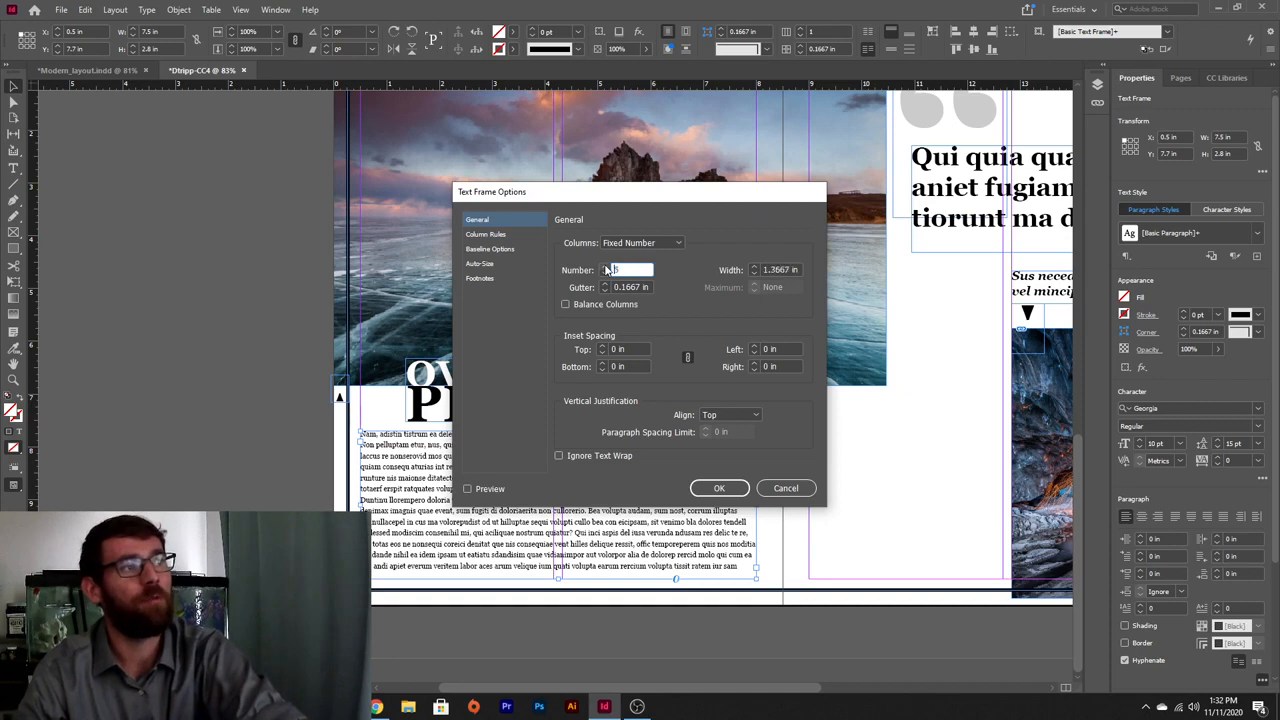
click(467, 489)
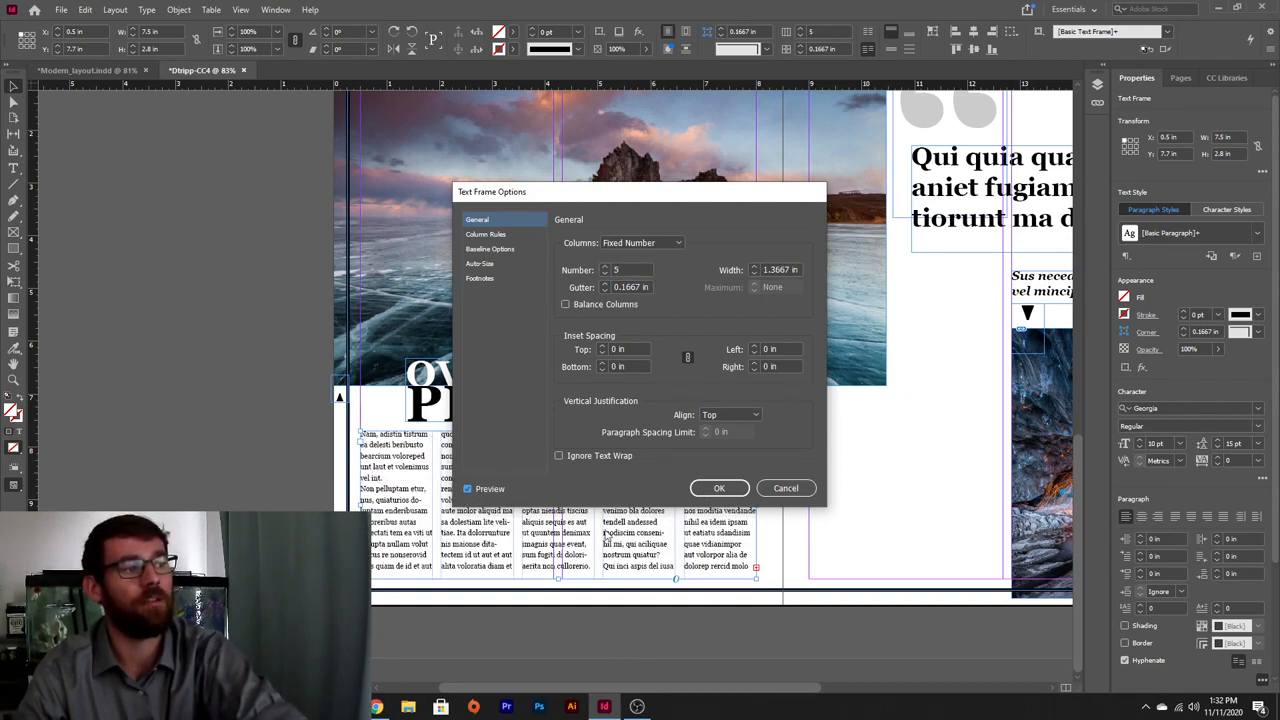
click(720, 489)
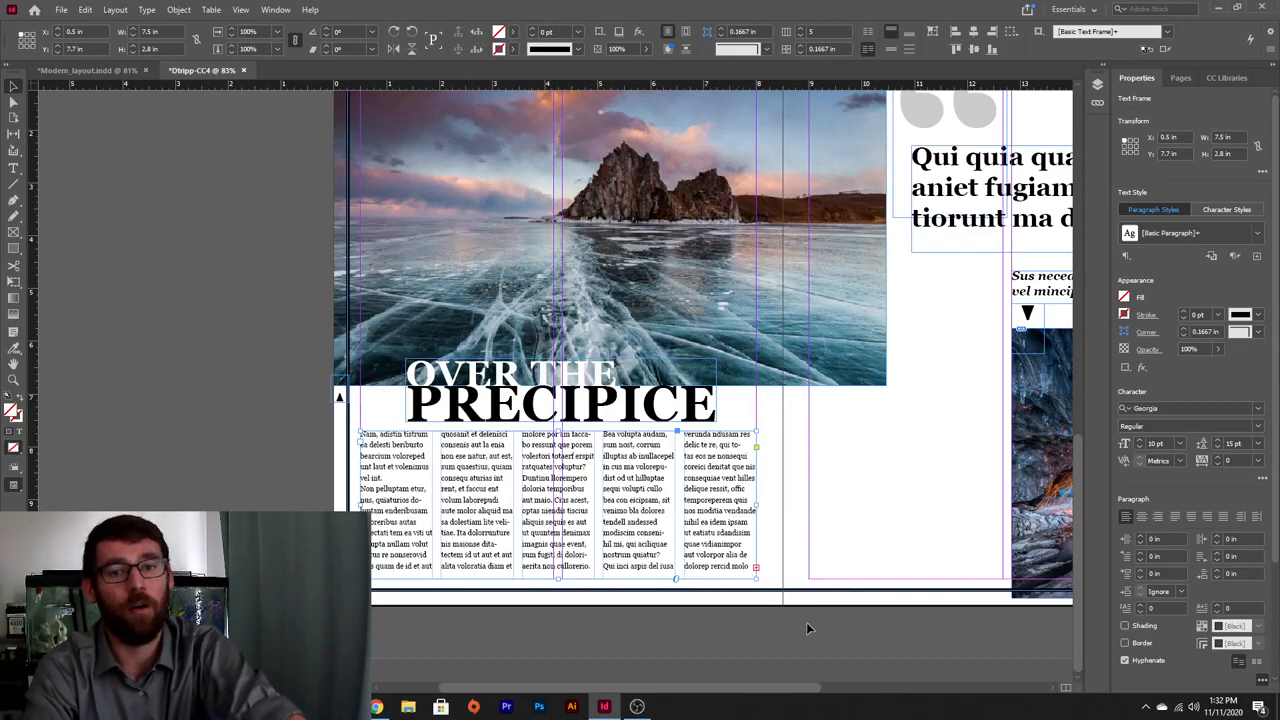
- Following the Modern_layout.indd reference, insert blank lines before the body text so it begins at the top of the second column
triple_click(376, 444)
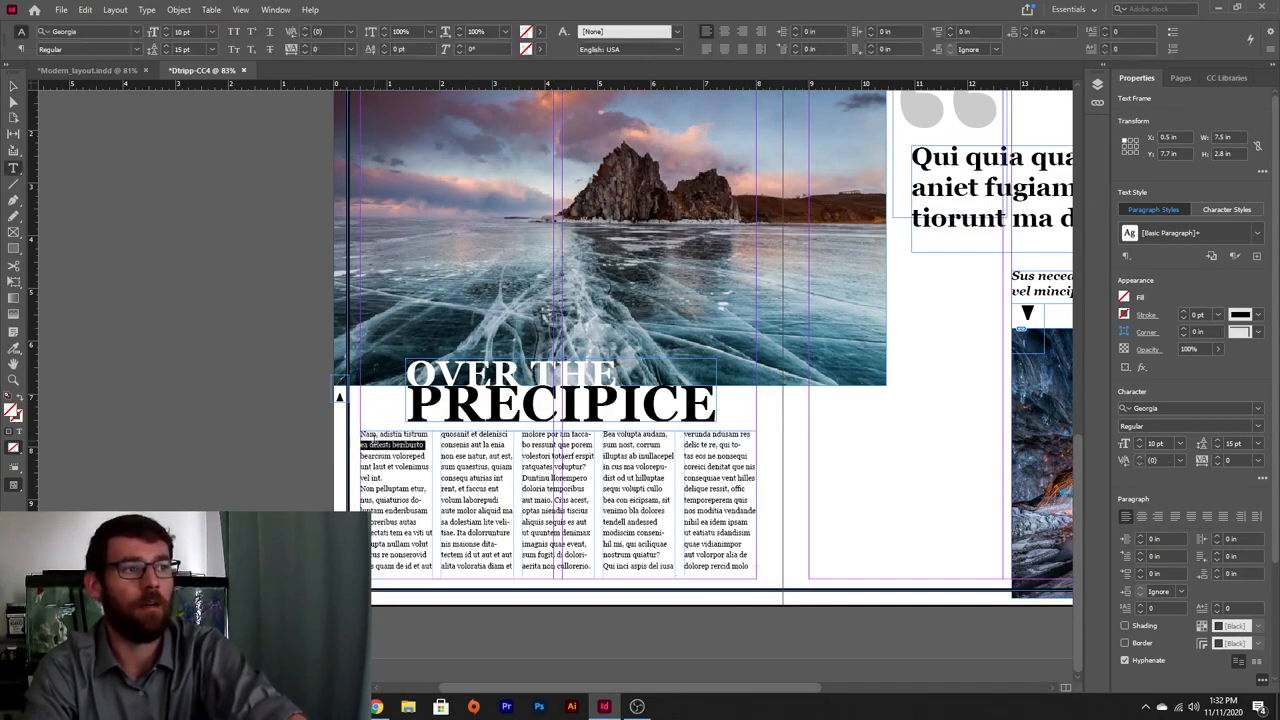
click(378, 445)
click(100, 69)
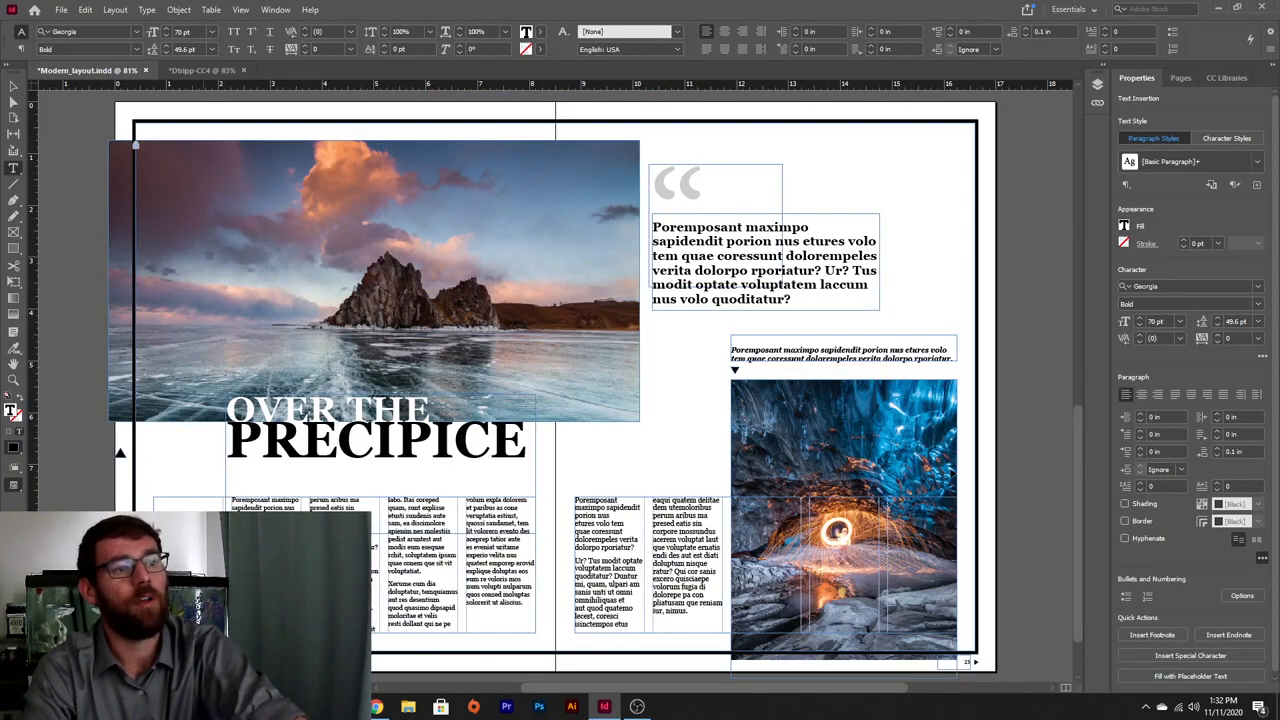
click(200, 70)
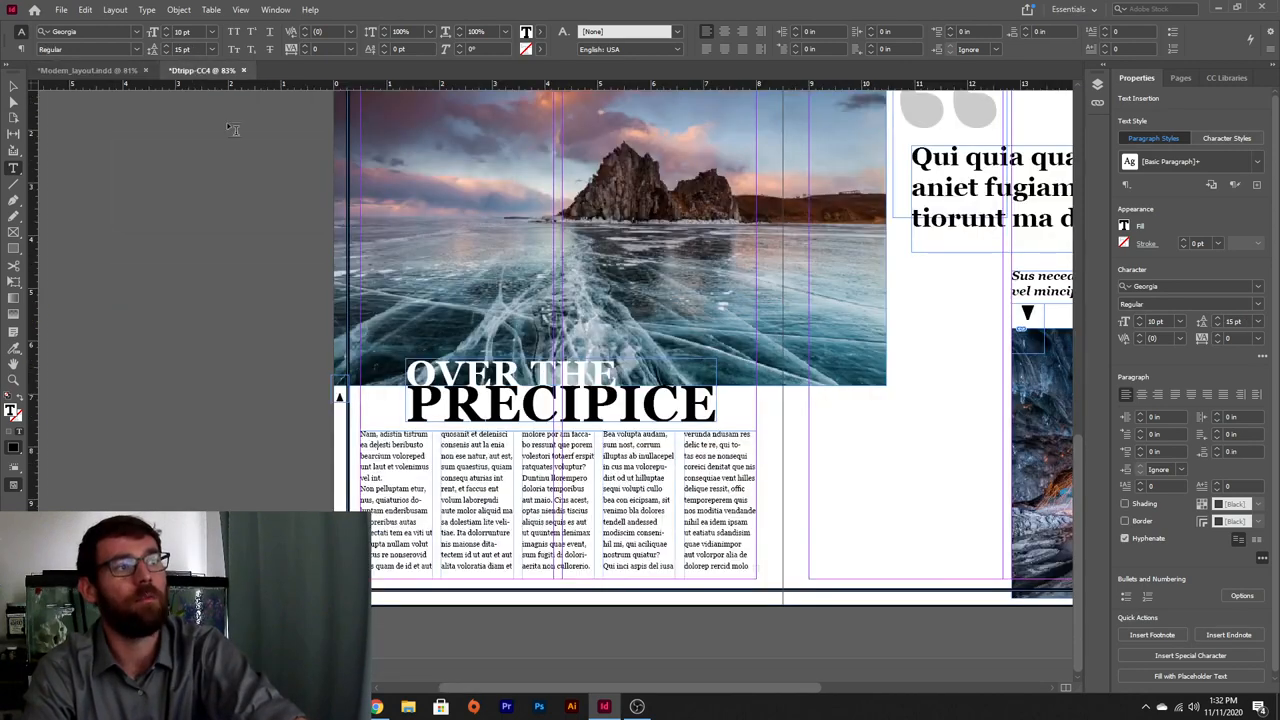
click(362, 432)
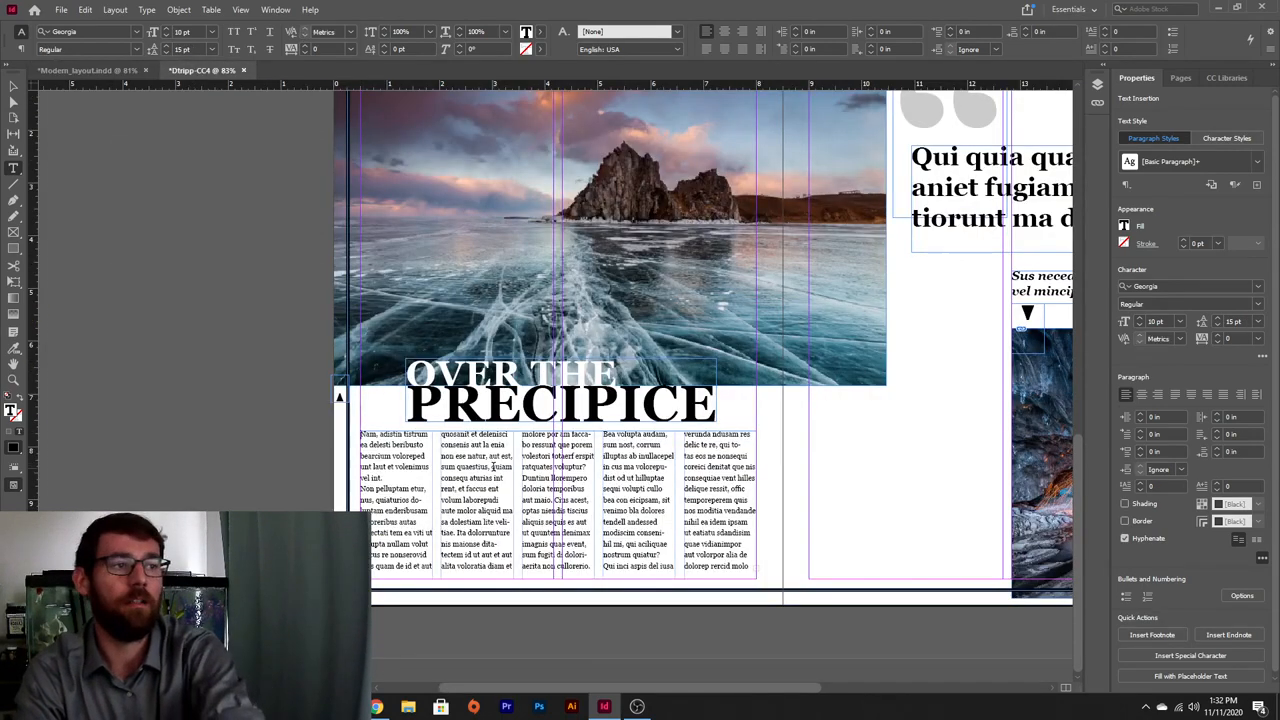
key(Return)
key(Return)
key(Return)
key(Return)
key(Return)
key(Return)
key(Return)
key(Return)
key(Return)
key(Return)
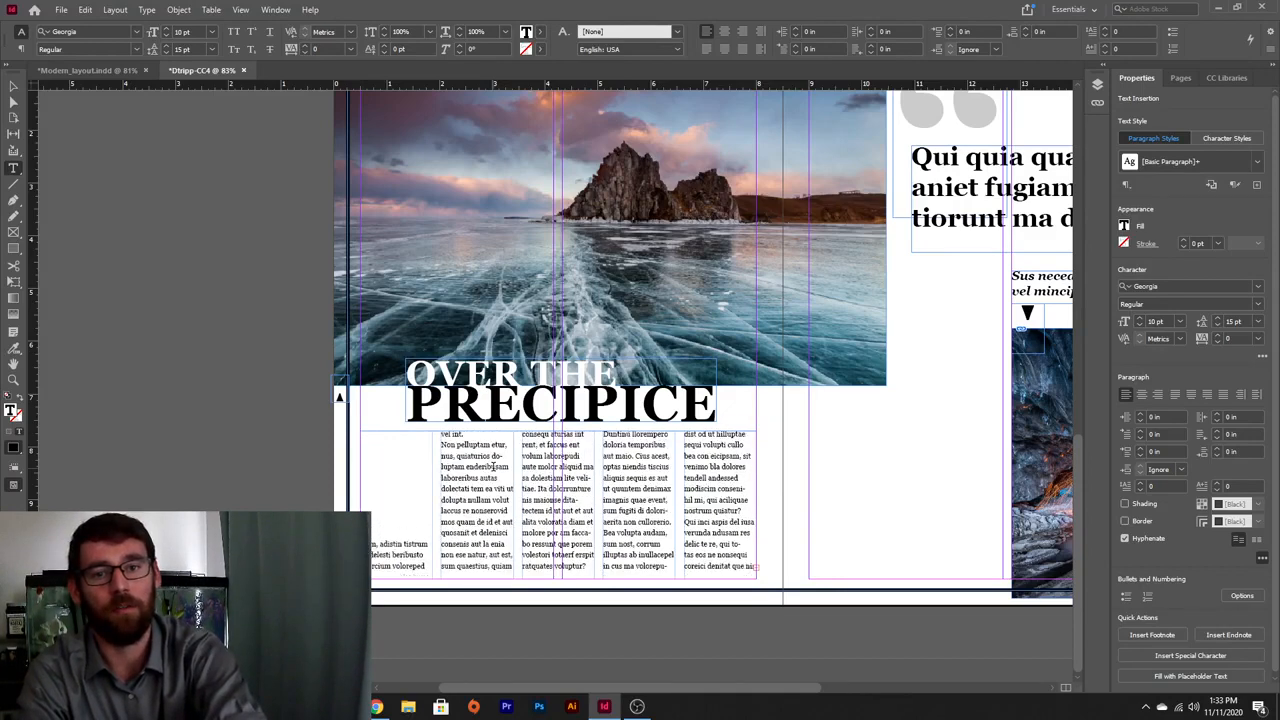
key(Return)
key(Return)
key(Return)
key(Return)
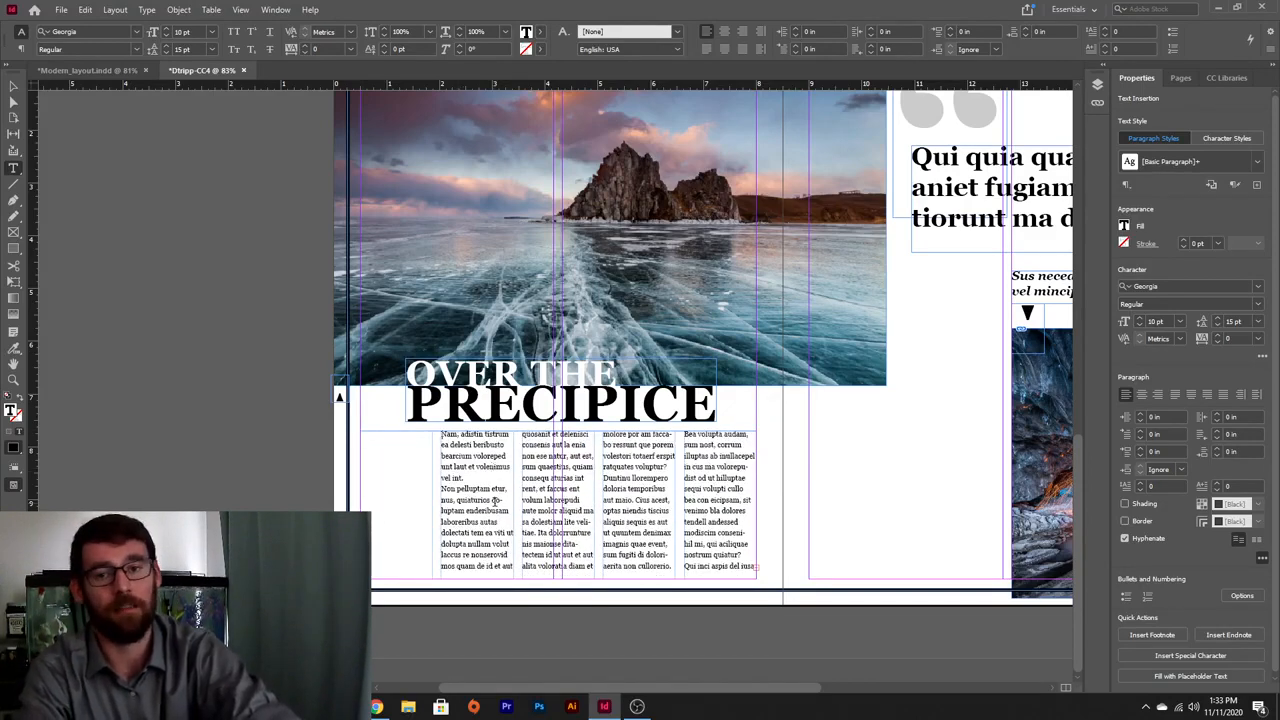
- Thread the overset body text into a new frame about 7.5 in wide and 2.875 in high along the right page's bottom margin
click(13, 86)
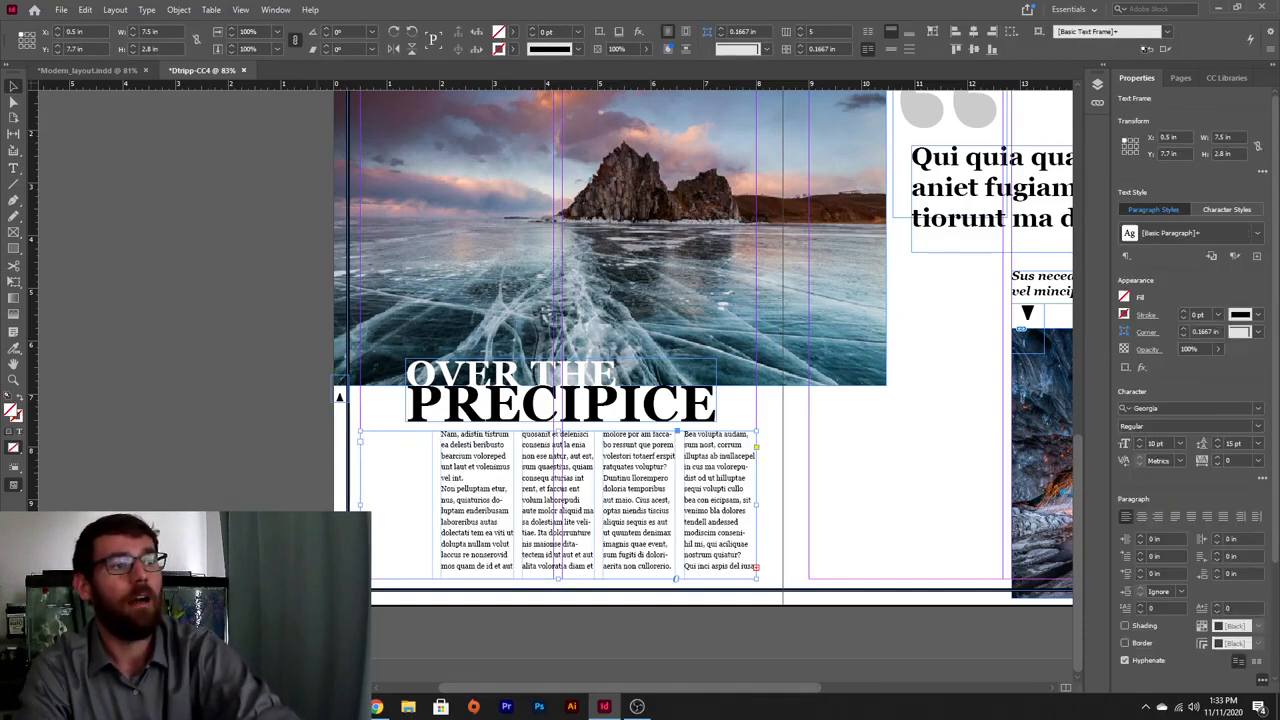
click(757, 568)
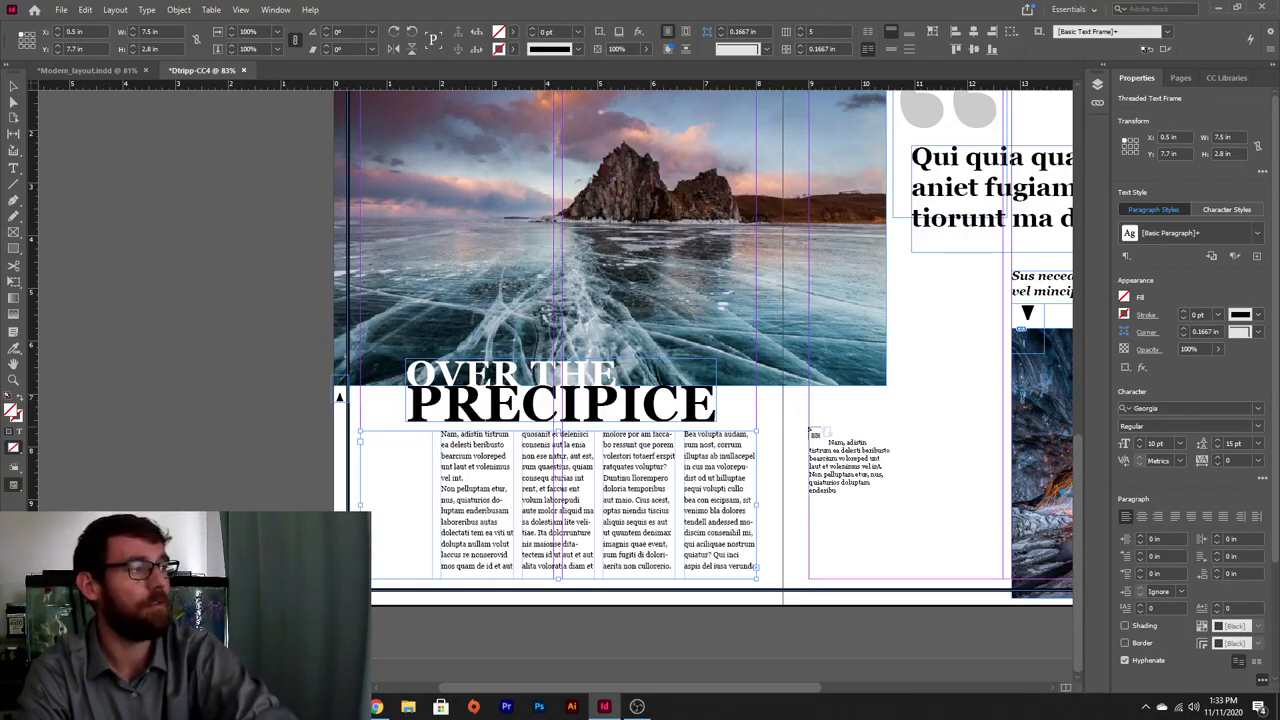
drag(808, 427, 685, 580)
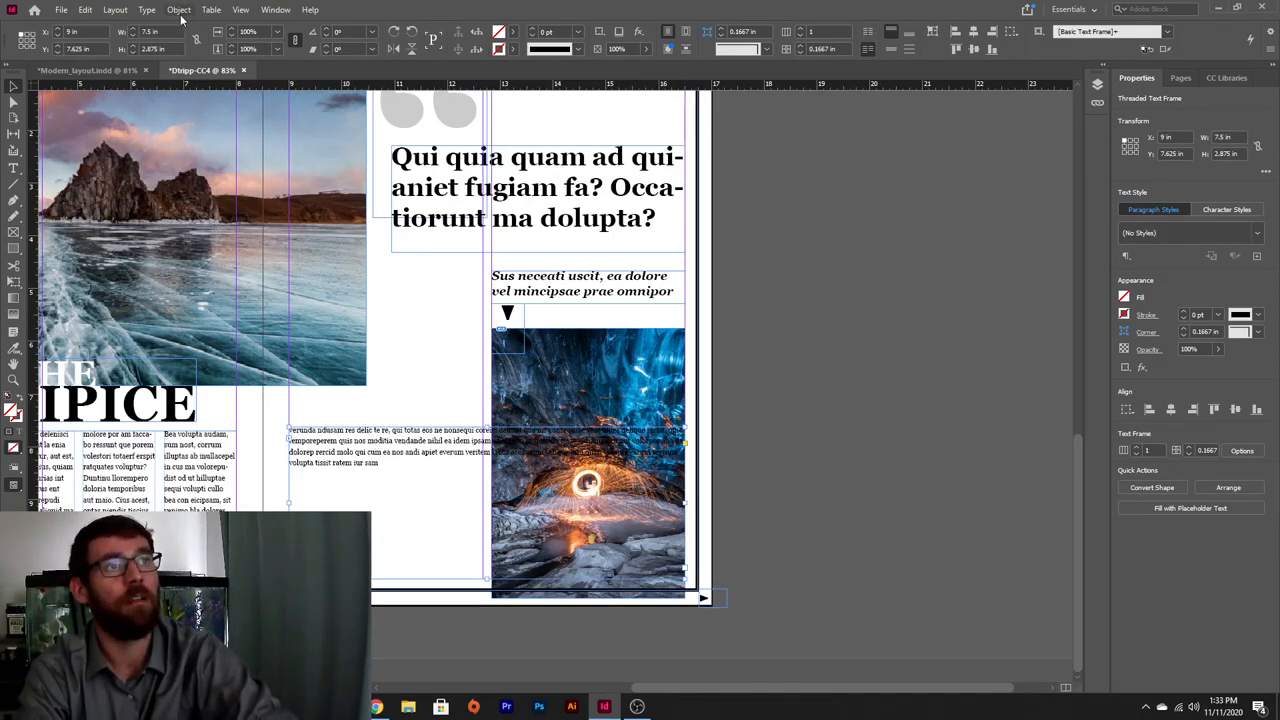
- Divide the right page's threaded body text frame into 5 columns through Text Frame Options
click(179, 11)
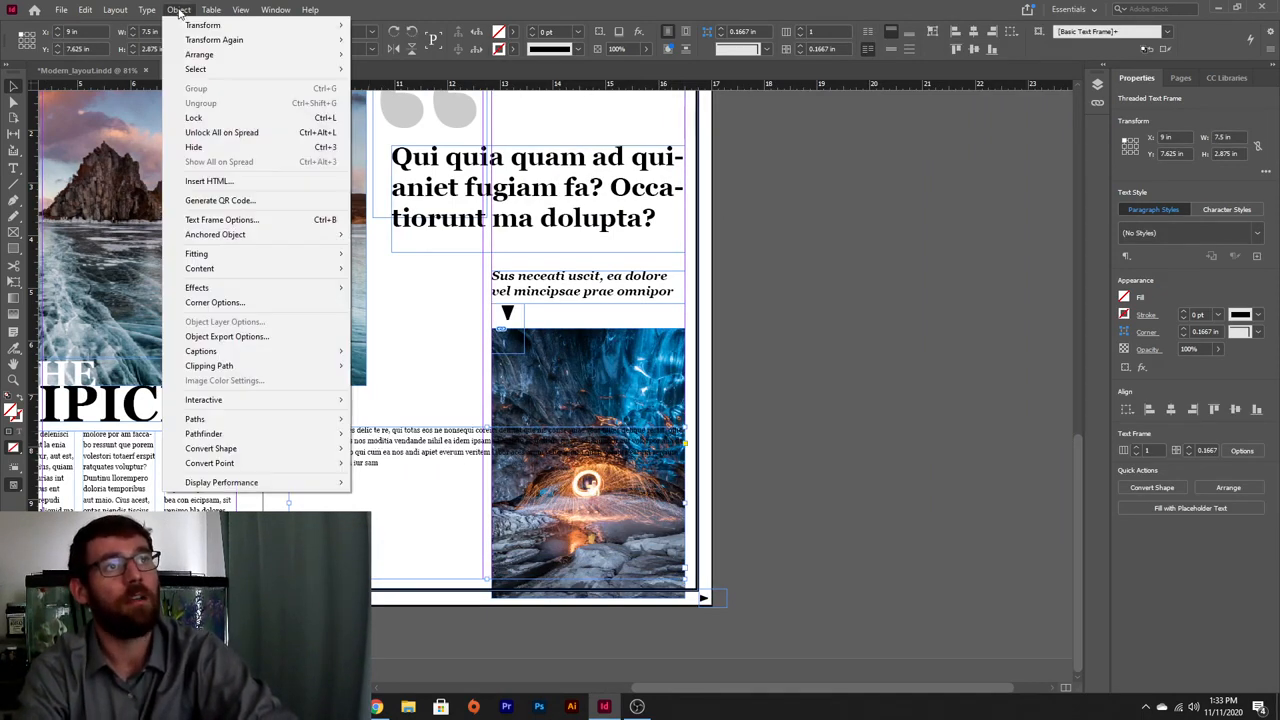
click(240, 221)
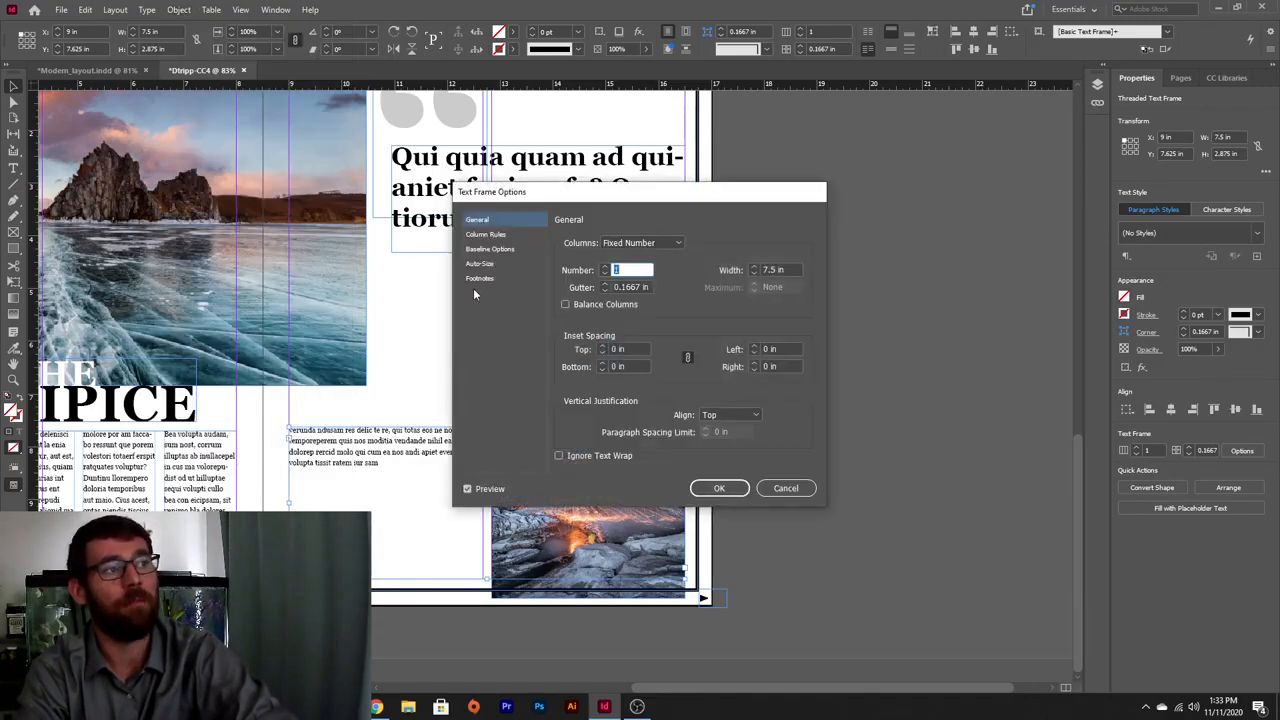
click(604, 266)
click(604, 266)
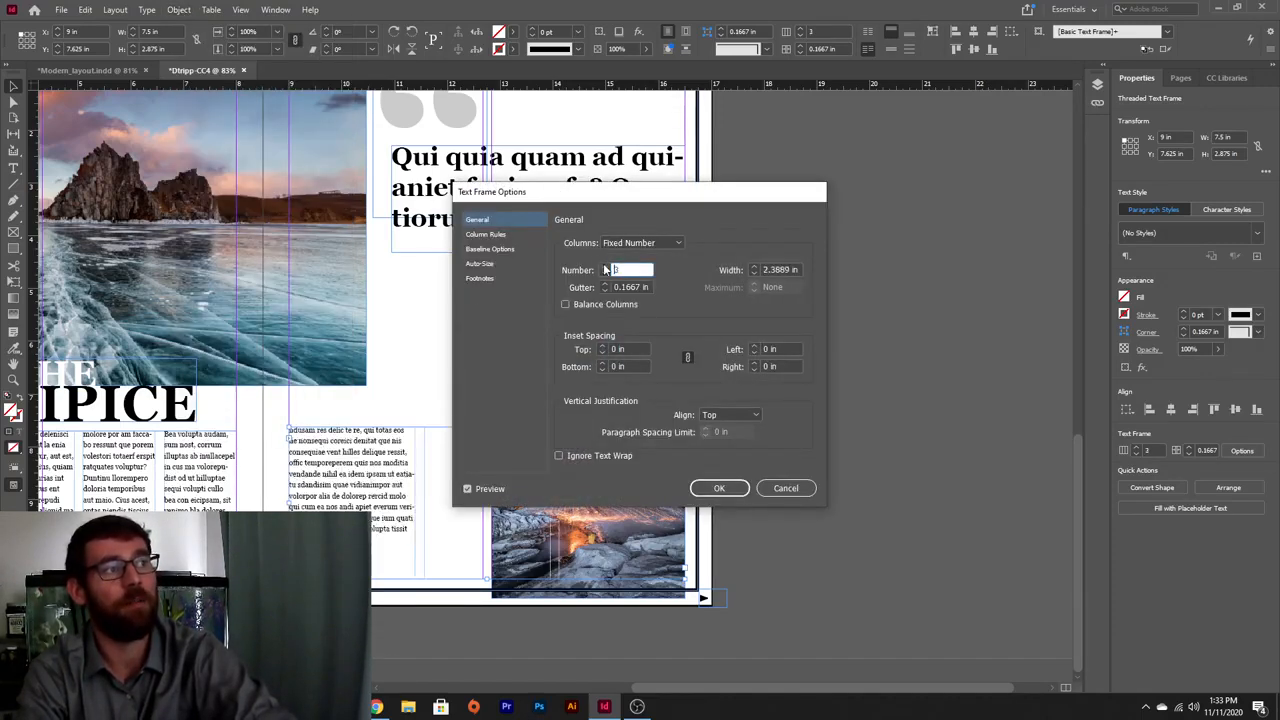
click(604, 266)
click(604, 266)
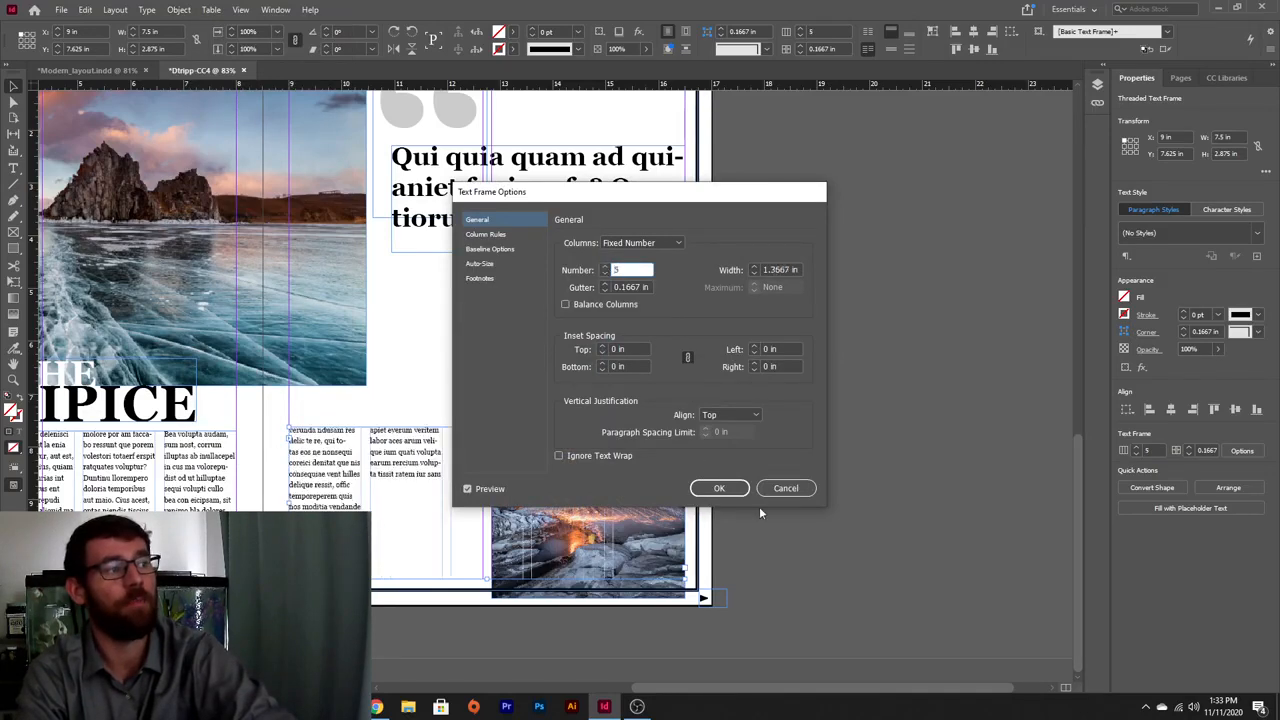
click(719, 488)
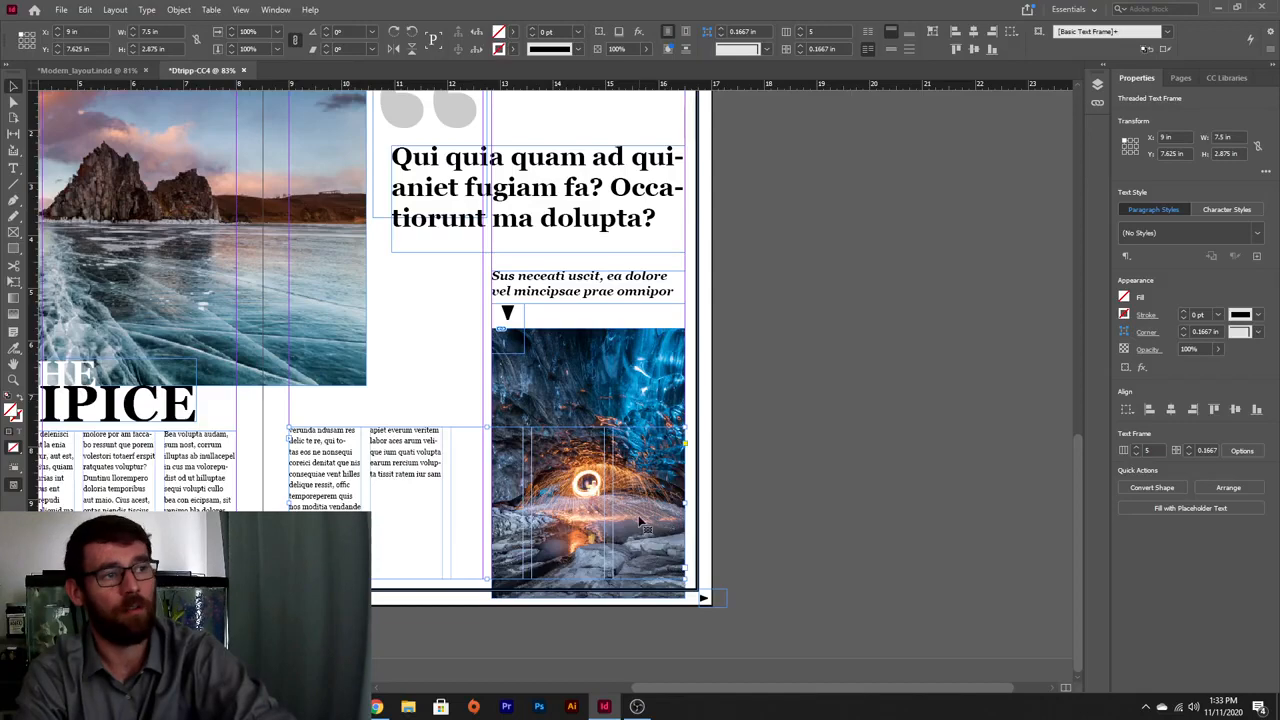
- Copy the body text from "coreici denitat" down the right page's first column and paste it at the text's end to fill the second column
double_click(412, 455)
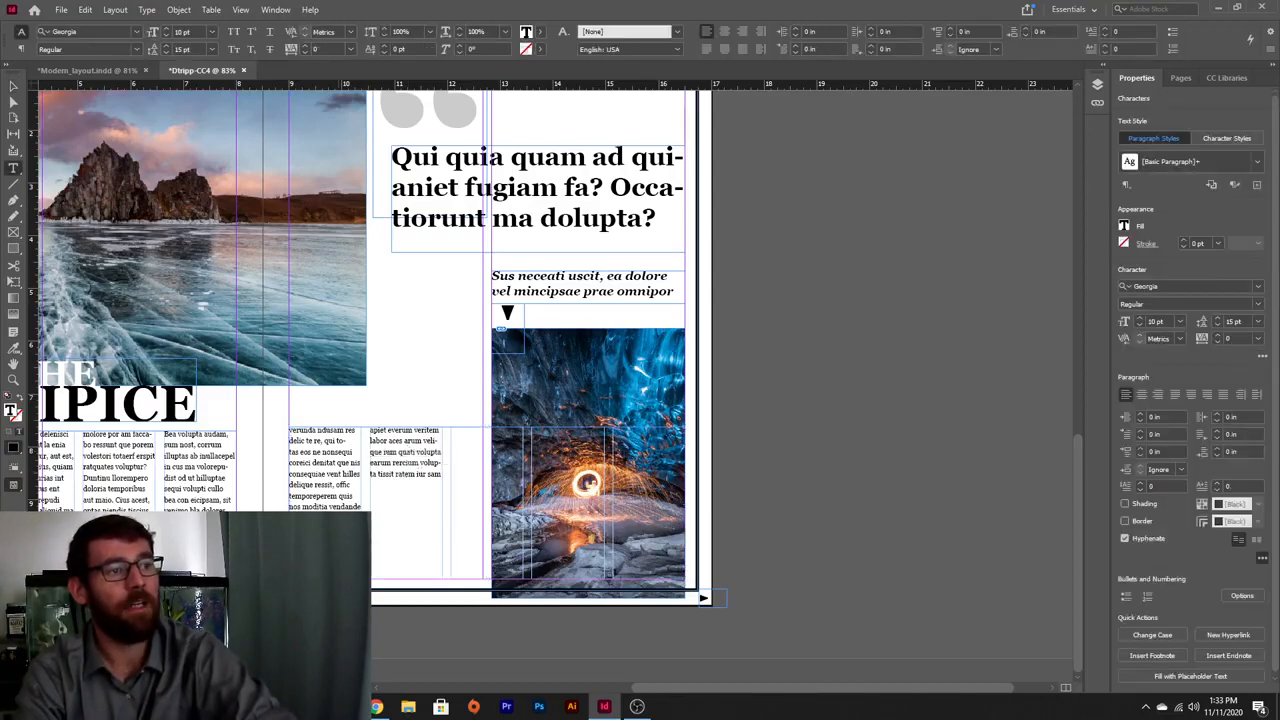
drag(335, 515, 272, 463)
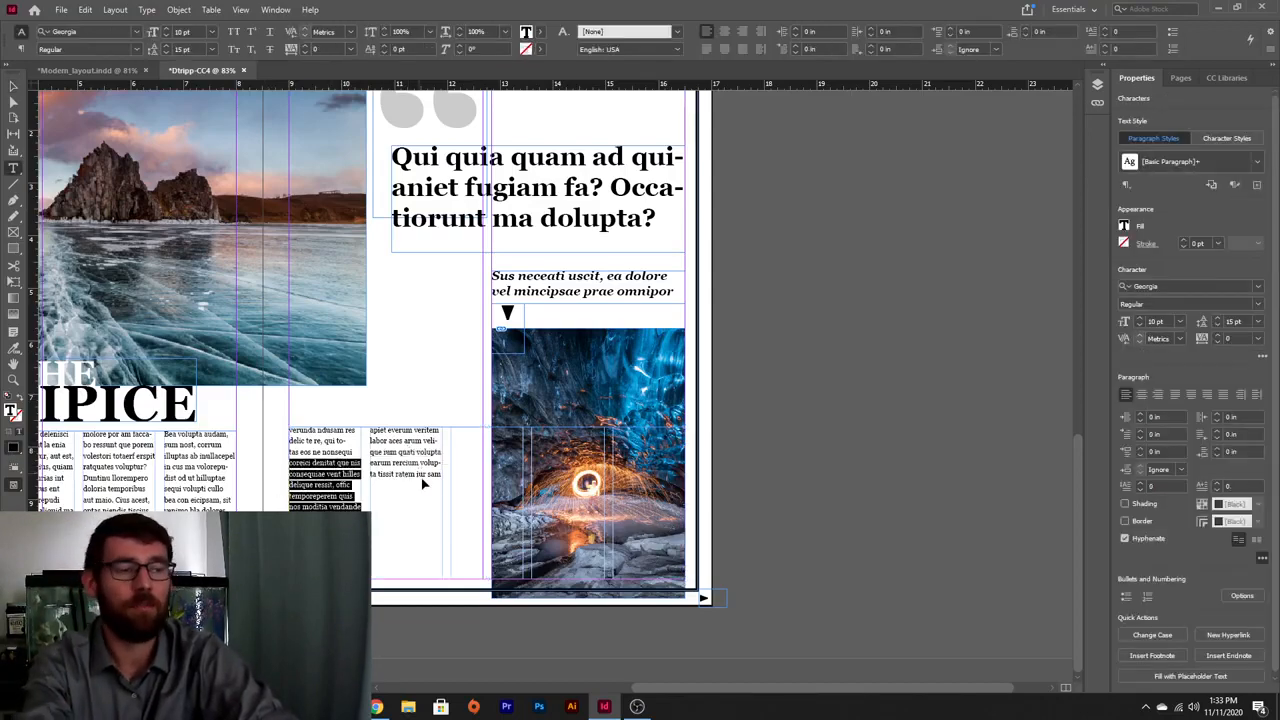
key(ctrl+c)
click(422, 484)
key(ctrl+v)
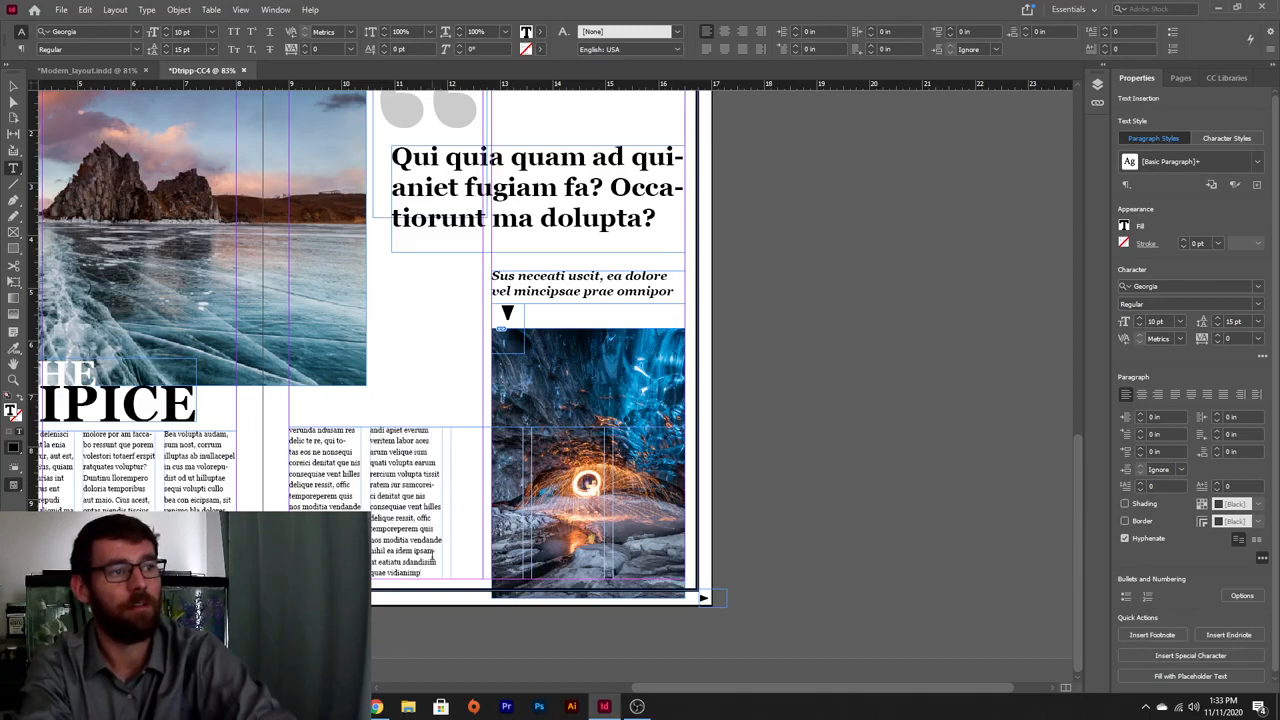
click(405, 504)
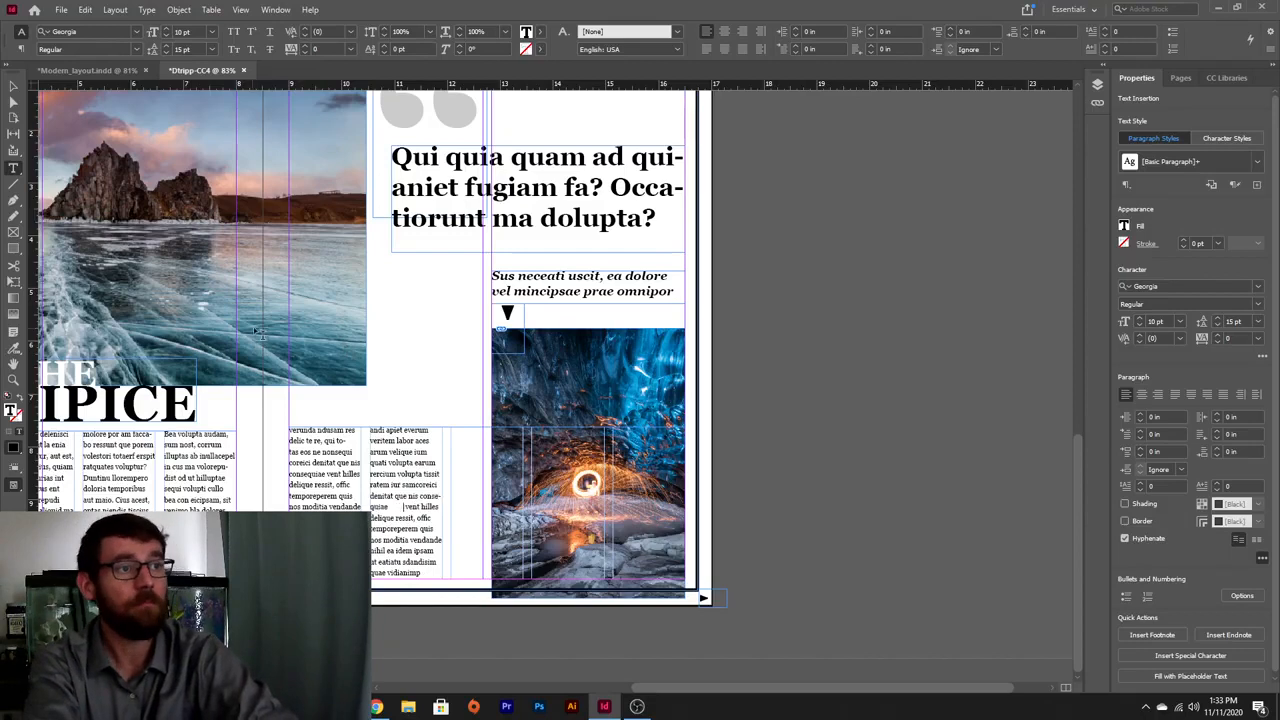
key(BackSpace)
key(BackSpace)
key(BackSpace)
key(BackSpace)
key(BackSpace)
key(BackSpace)
key(BackSpace)
key(BackSpace)
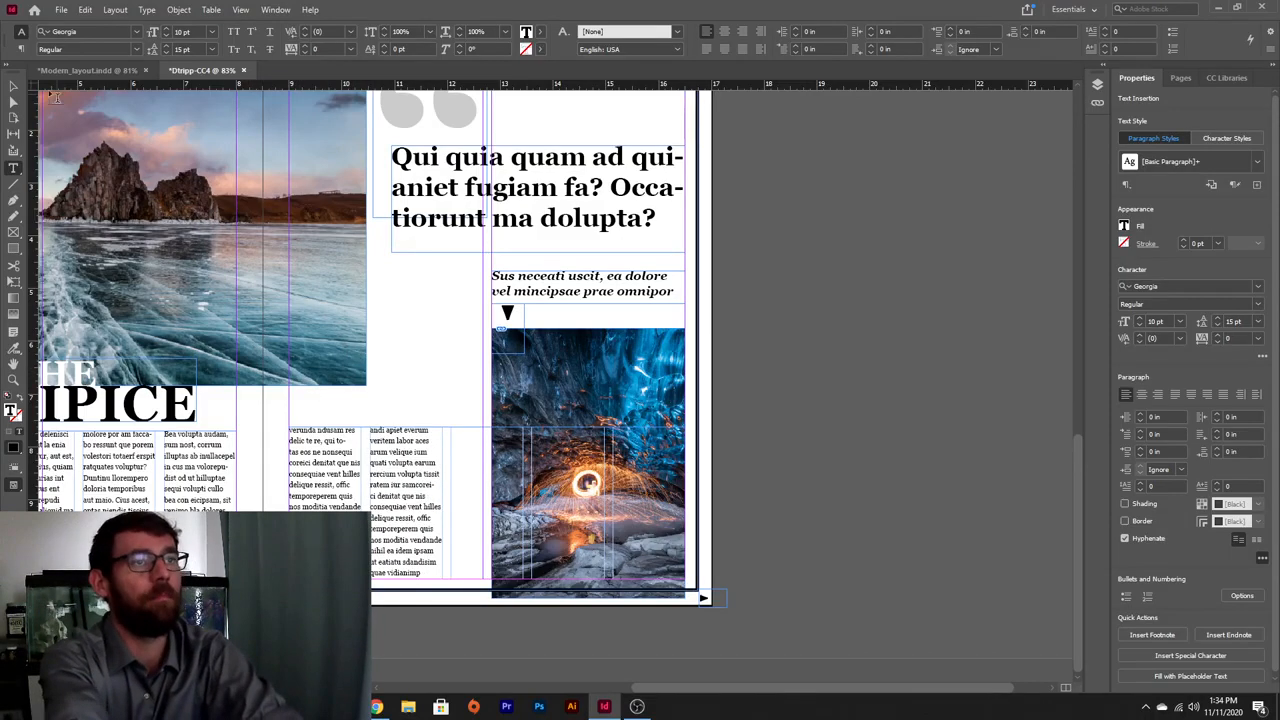
- Add a small text frame reading 22 beneath the black border, beside the left-pointing arrow in the left page's lower outer corner
click(13, 86)
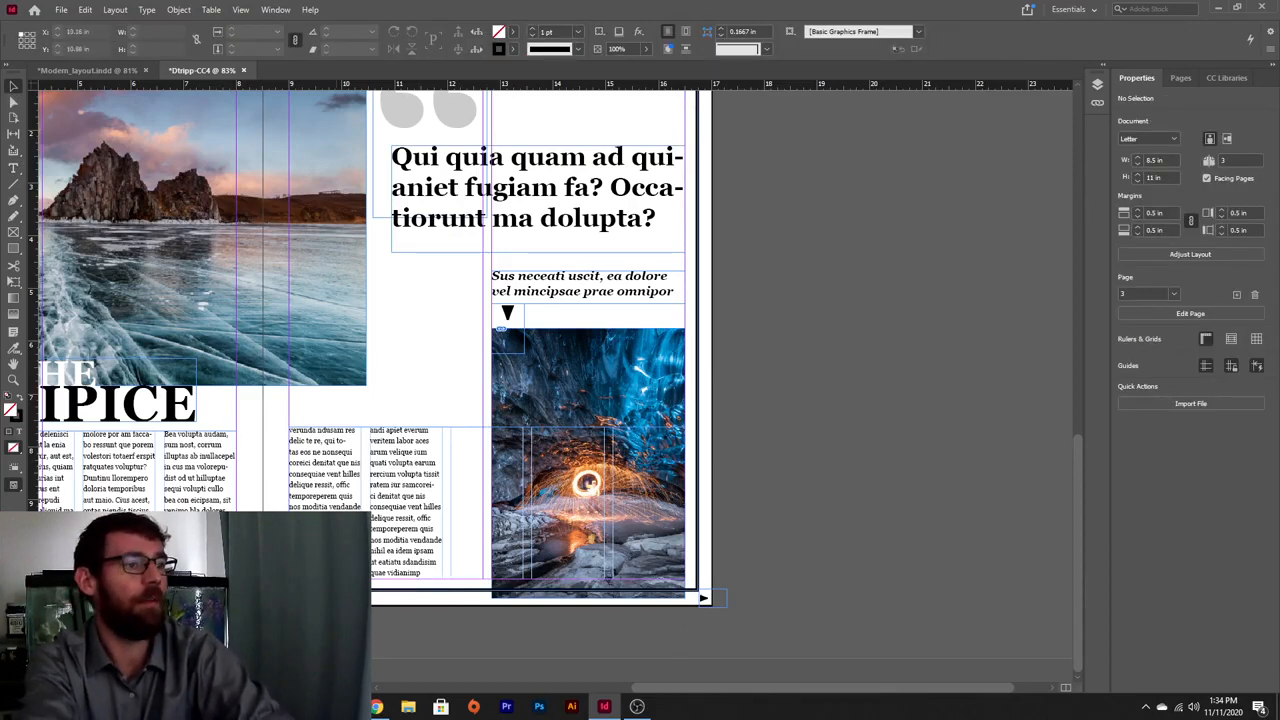
scroll(640, 600, left, 2)
scroll(566, 344, left, 5)
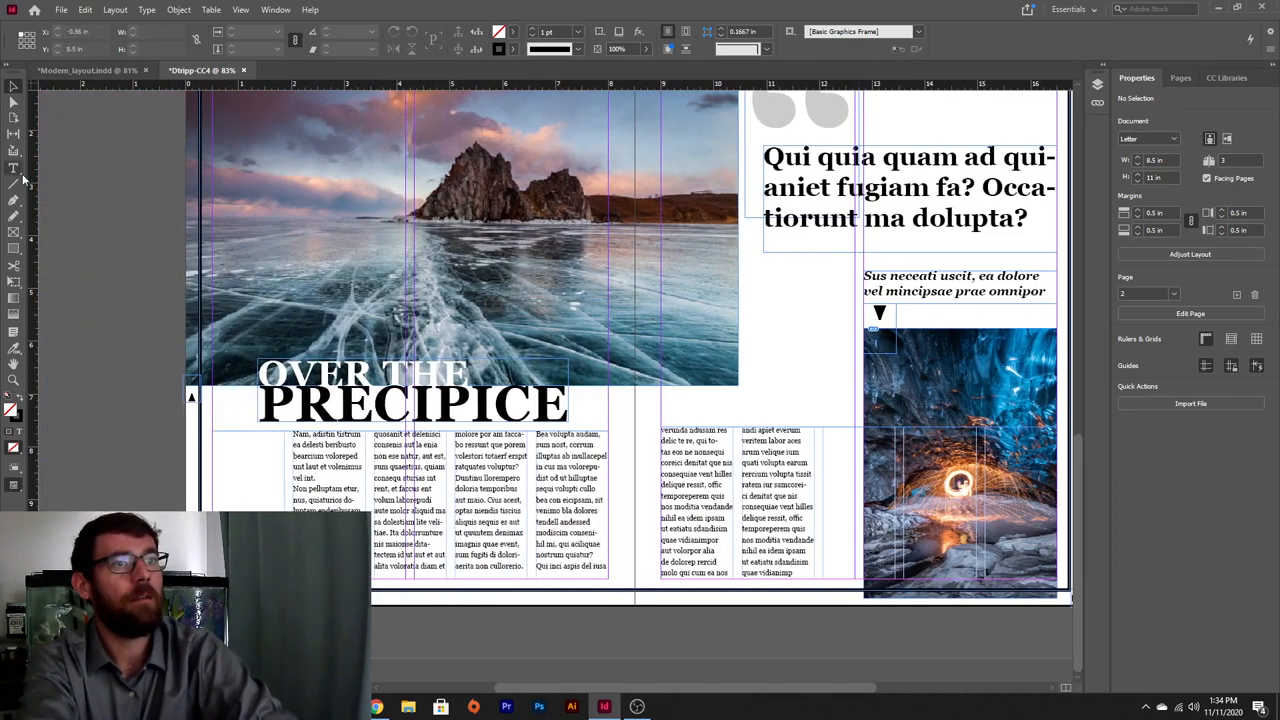
click(13, 168)
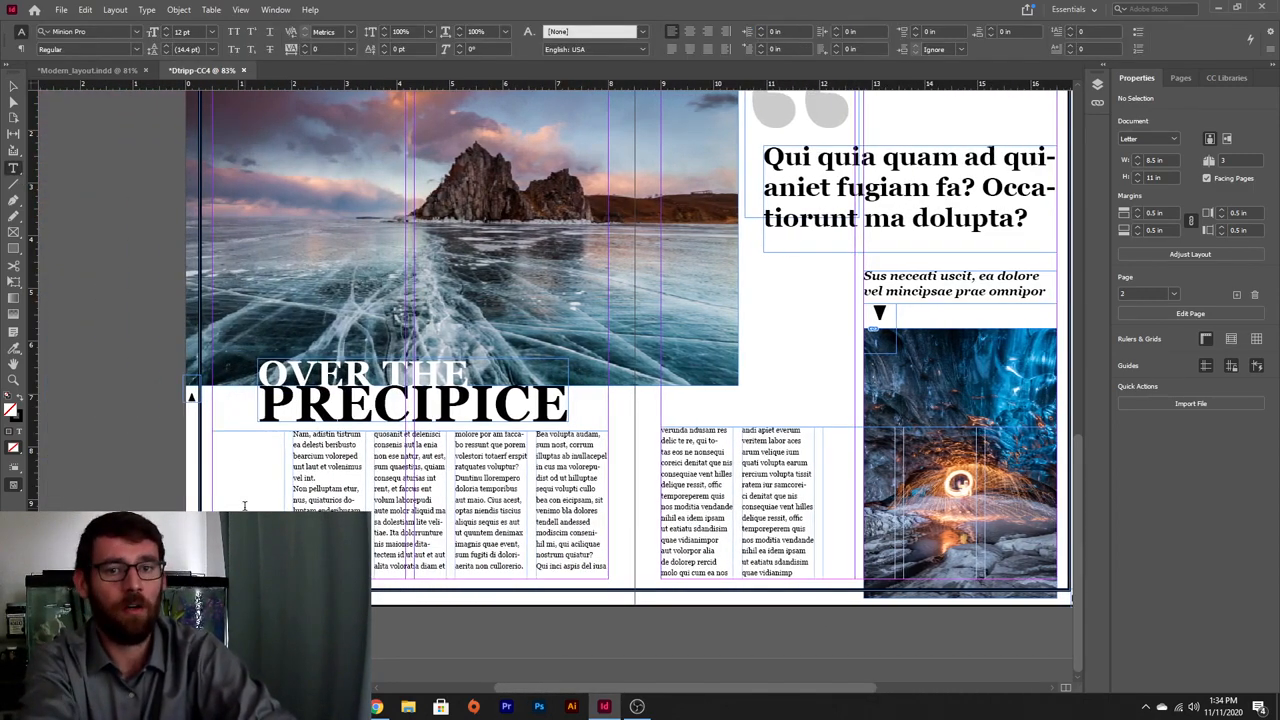
scroll(244, 505, left, 5)
key(v)
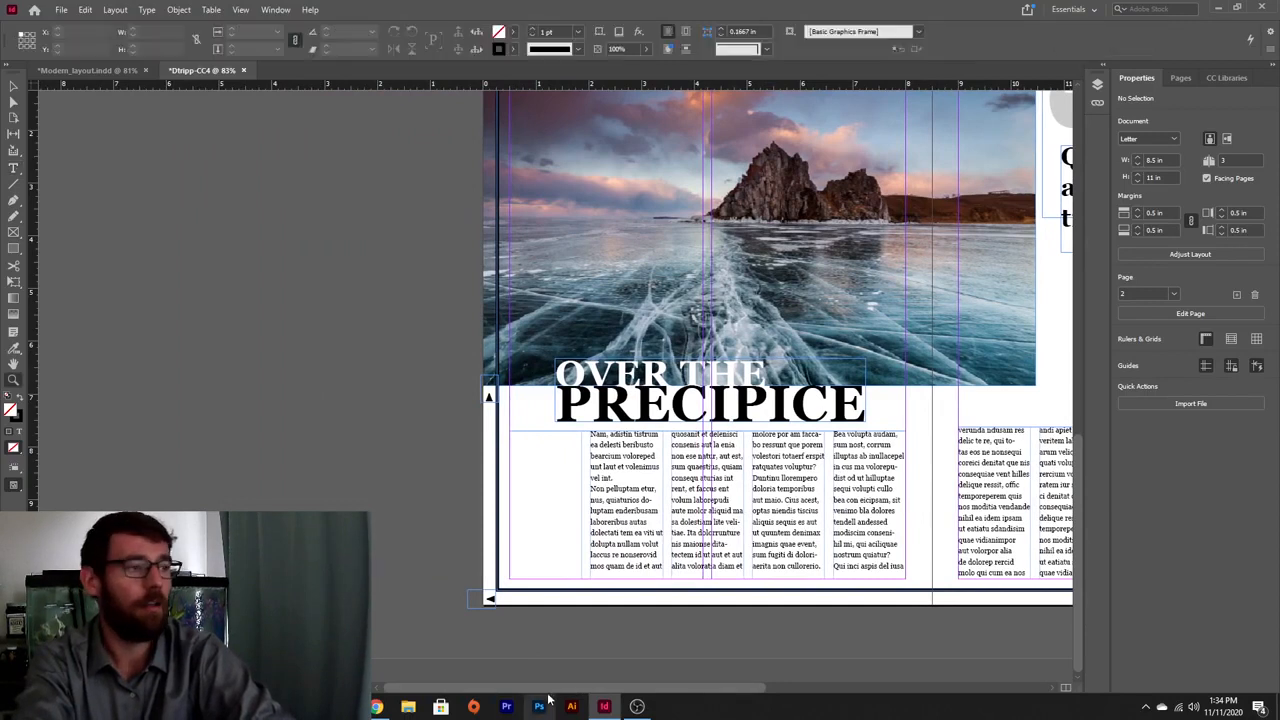
drag(493, 595, 600, 636)
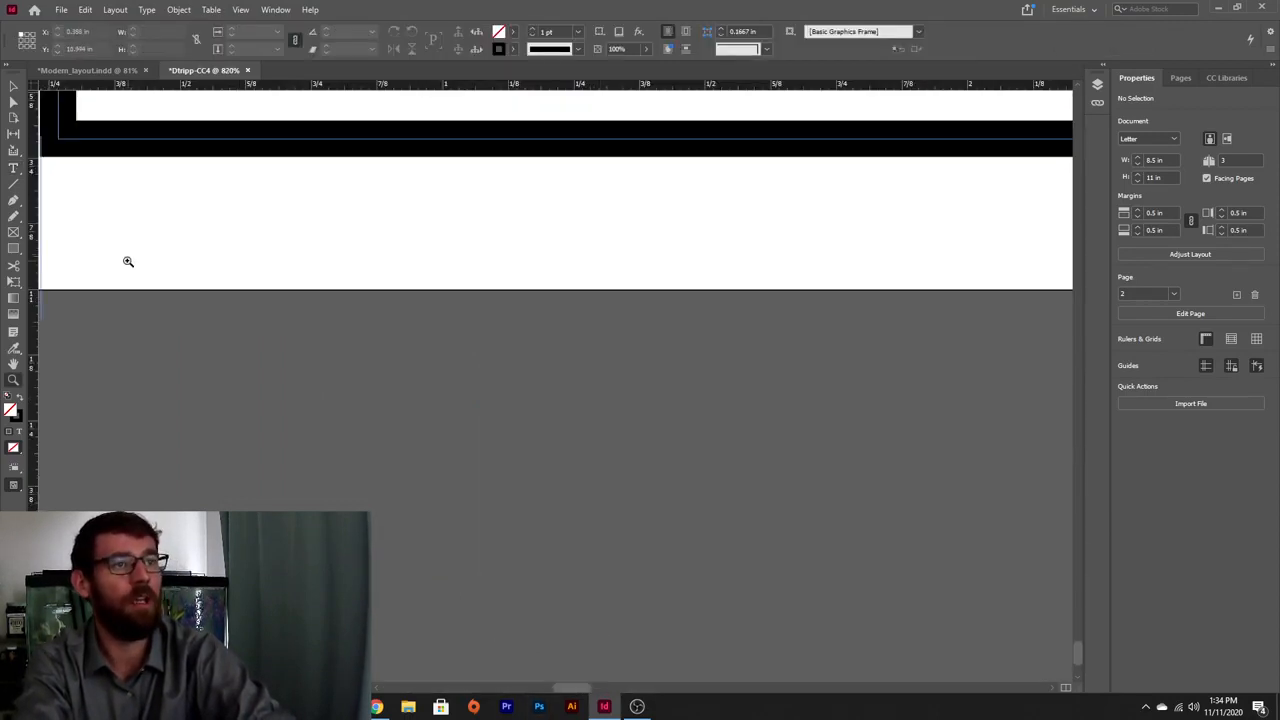
drag(128, 261, 171, 283)
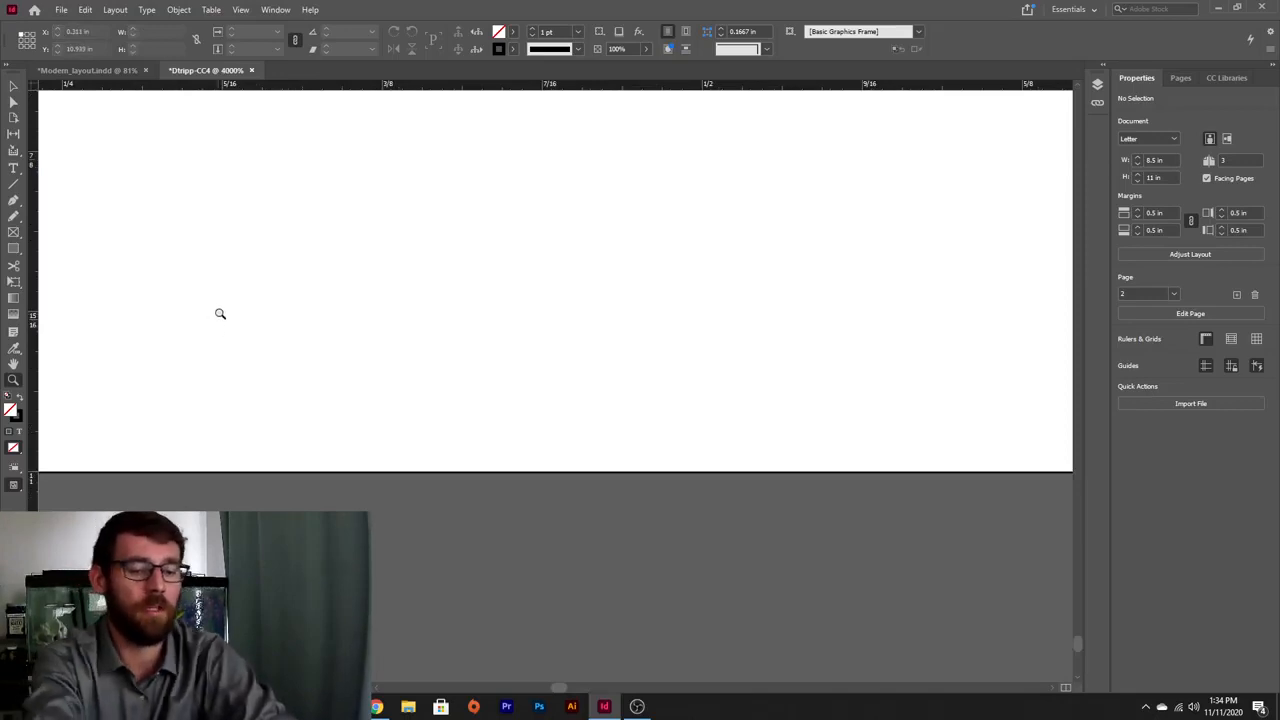
key(super)
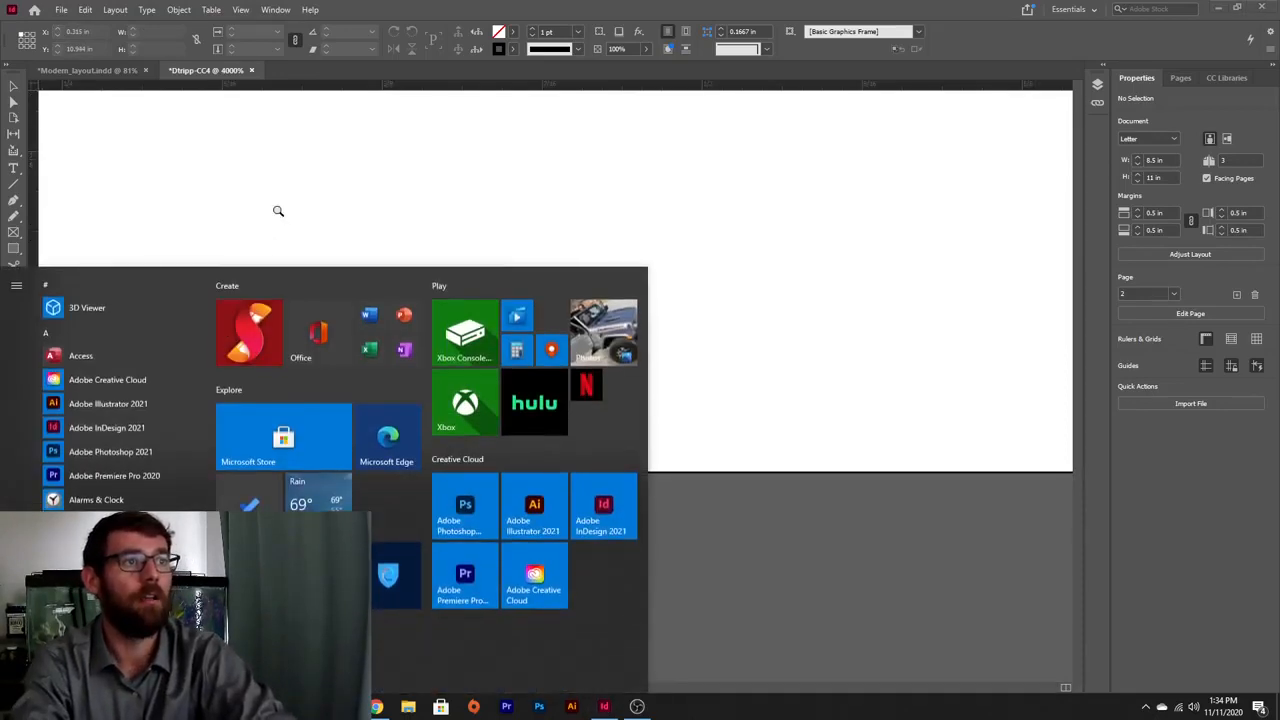
click(278, 211)
alt+click(395, 343)
alt+click(395, 342)
alt+click(562, 367)
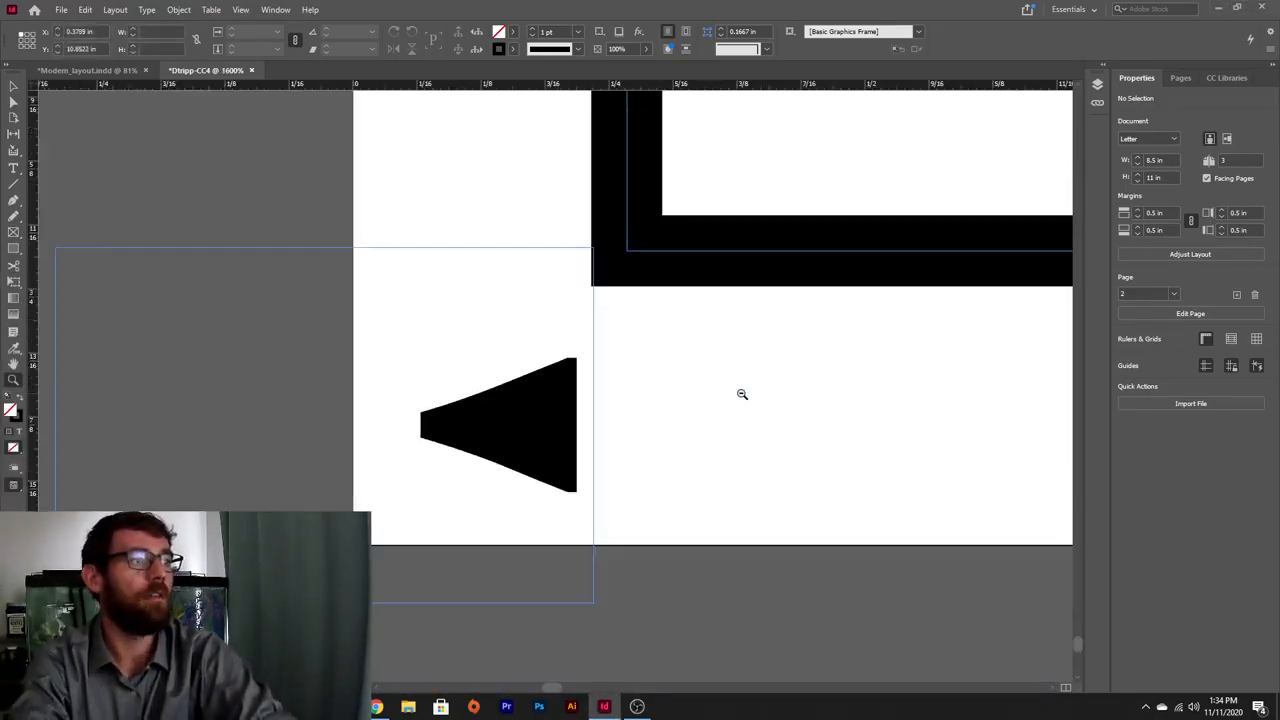
alt+click(742, 392)
key(t)
drag(486, 331, 719, 490)
text(22)
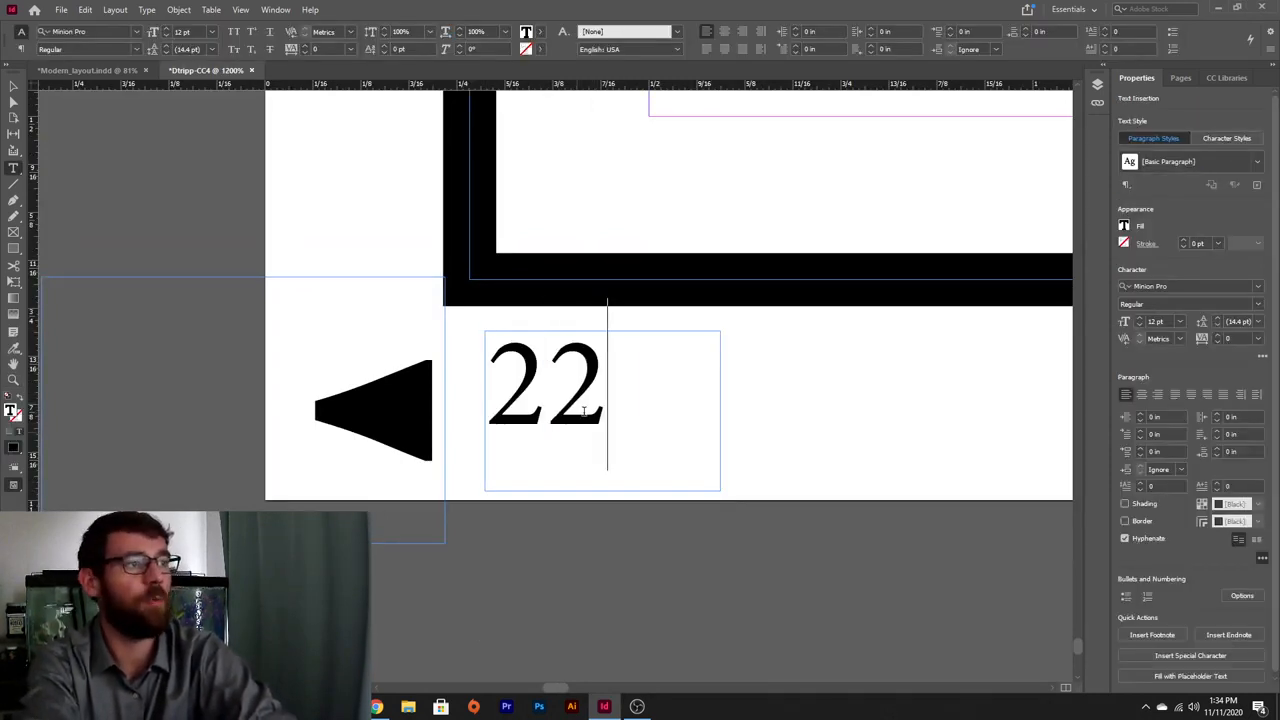
- Set the page number 22 in Georgia Bold
drag(606, 390, 480, 395)
click(85, 30)
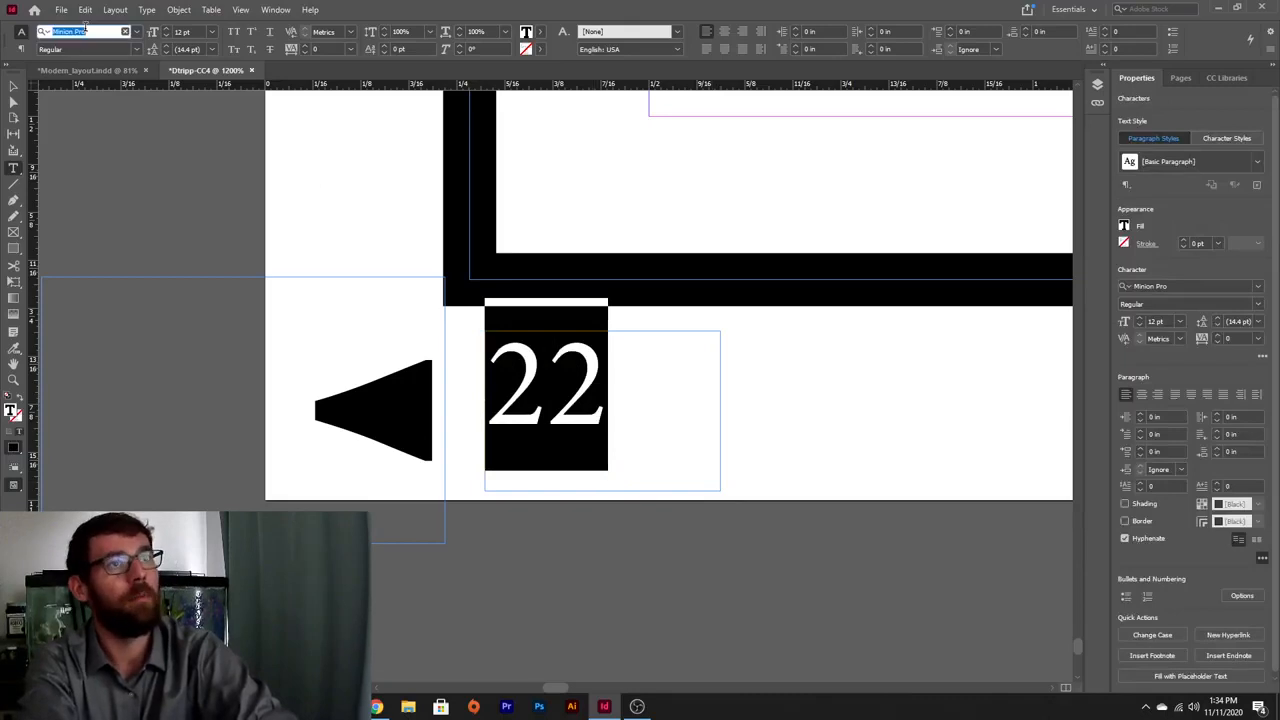
text(ge)
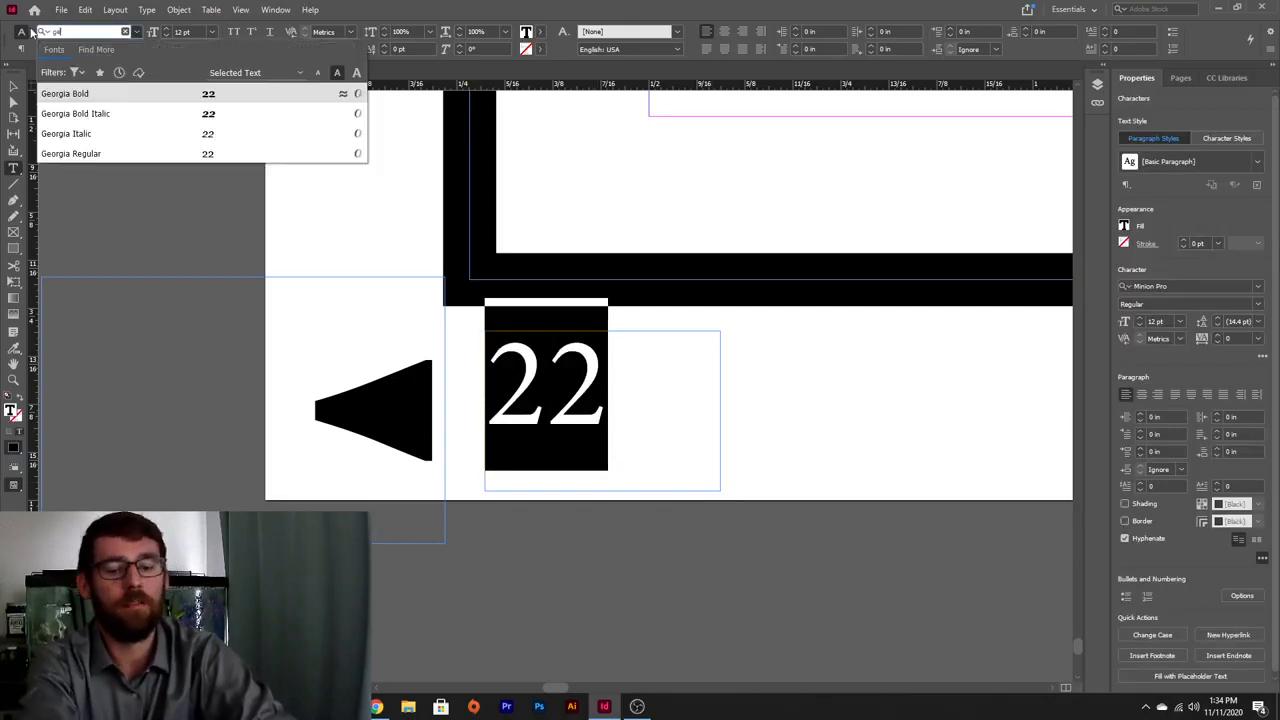
click(78, 96)
- Fit the page number's frame to its text and move it to about X 0.28 in, Y 10.8 in beside the arrow
click(13, 86)
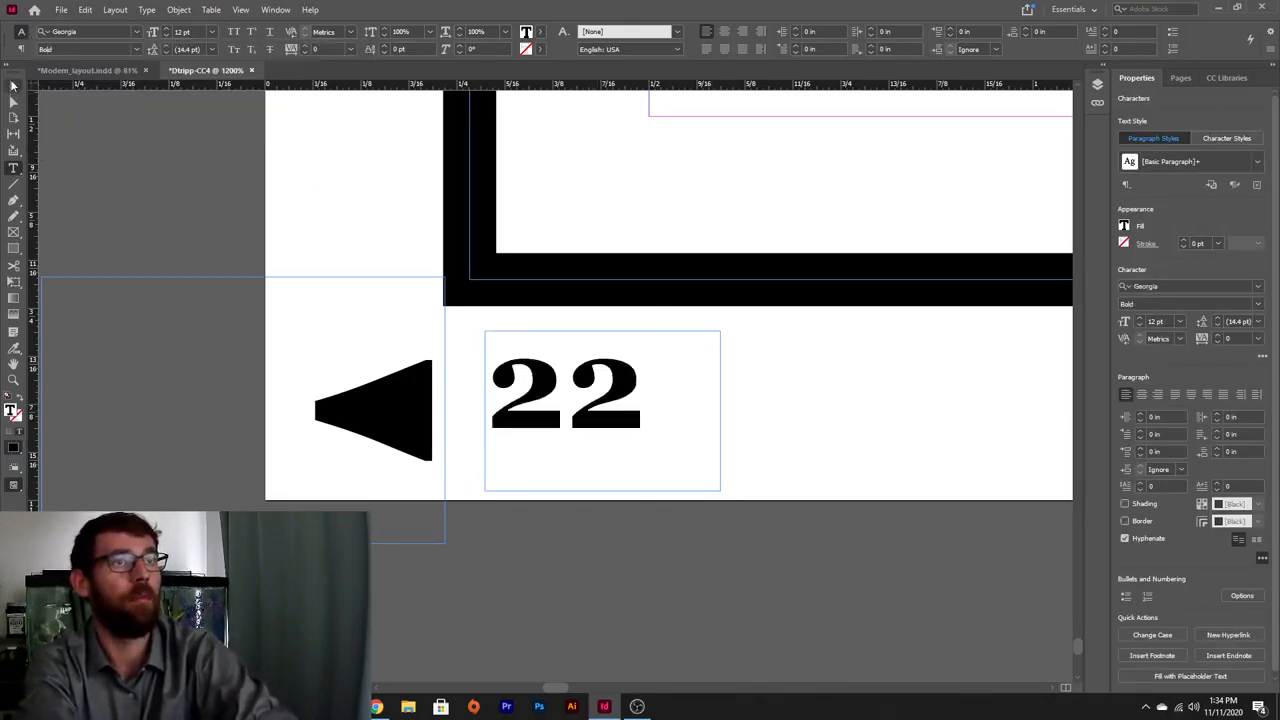
double_click(718, 490)
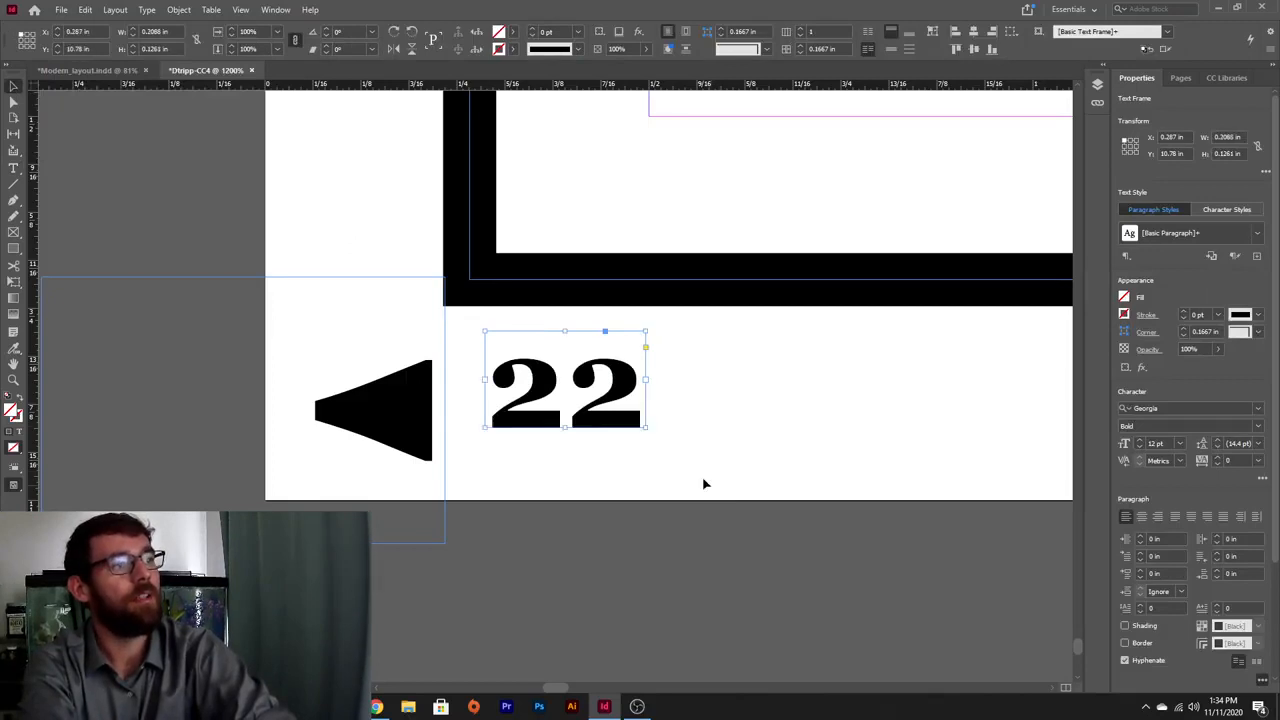
drag(600, 390, 595, 400)
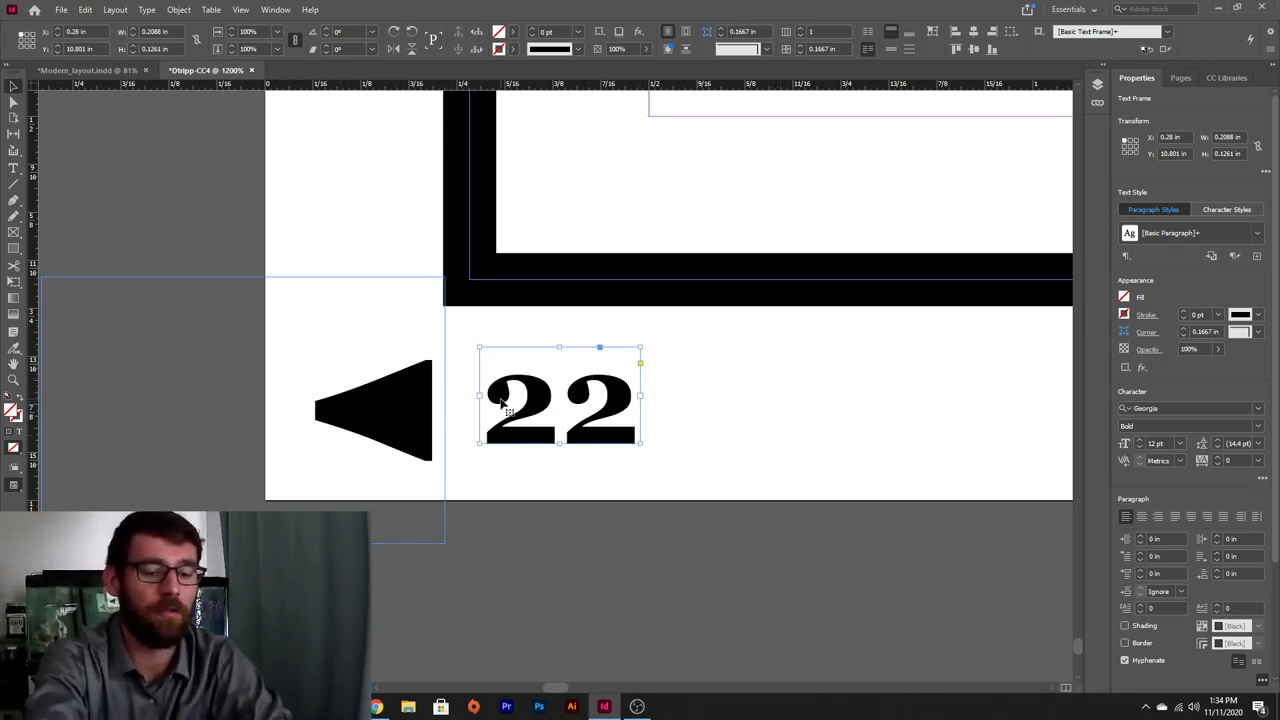
click(736, 397)
- Duplicate the page number onto the right page, placing it beside the right-pointing arrow at about X 16.53 in, Y 10.8 in
key(ctrl+minus)
key(ctrl+minus)
key(ctrl+minus)
key(ctrl+minus)
key(ctrl+minus)
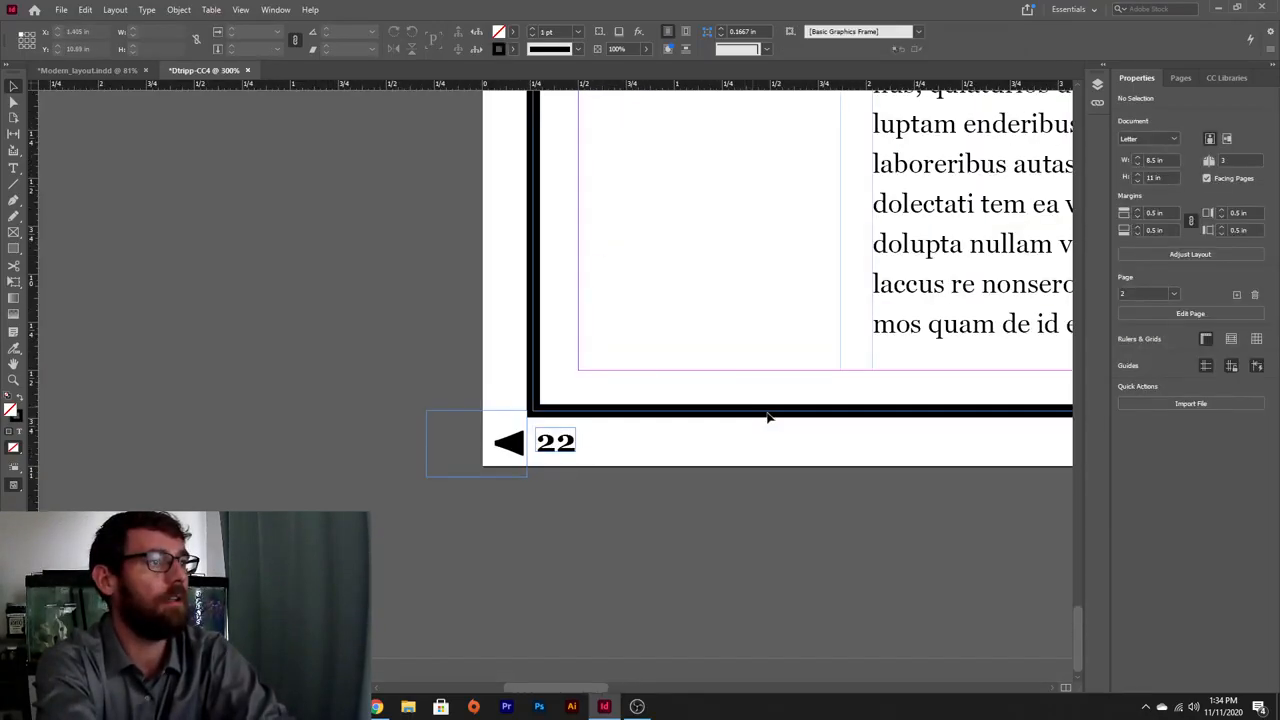
scroll(883, 477, right, 10)
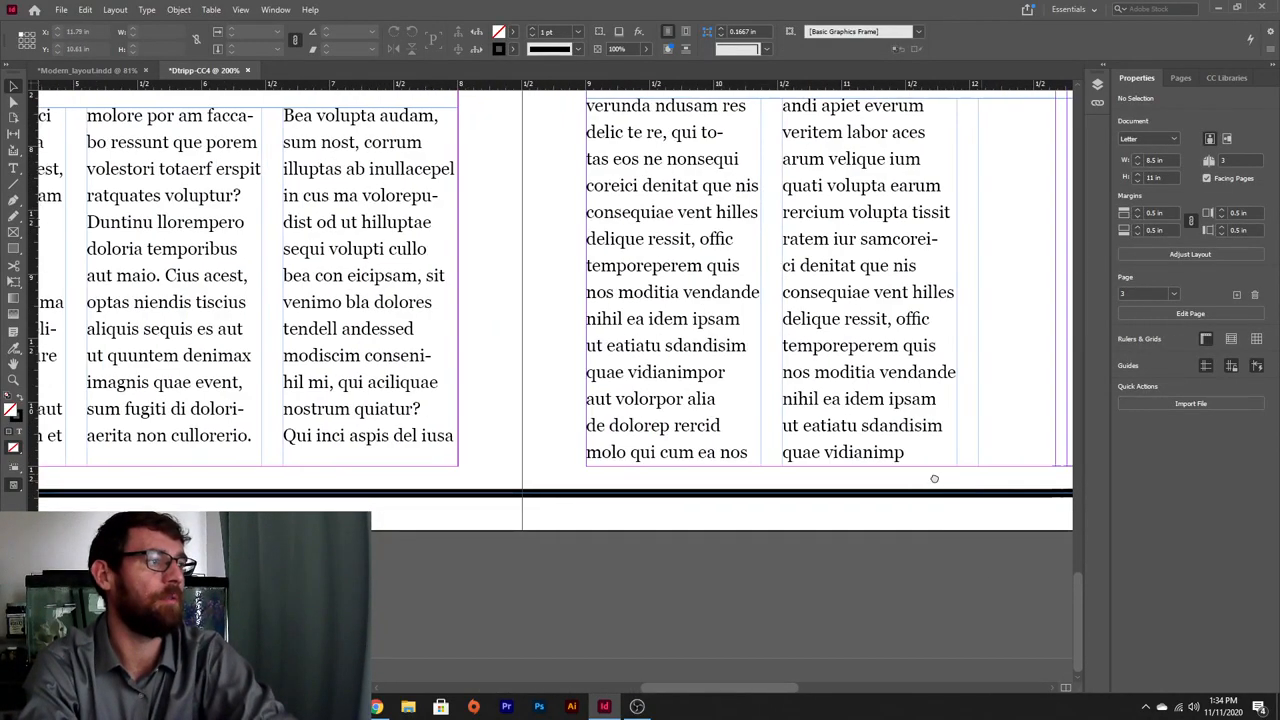
scroll(895, 490, right, 5)
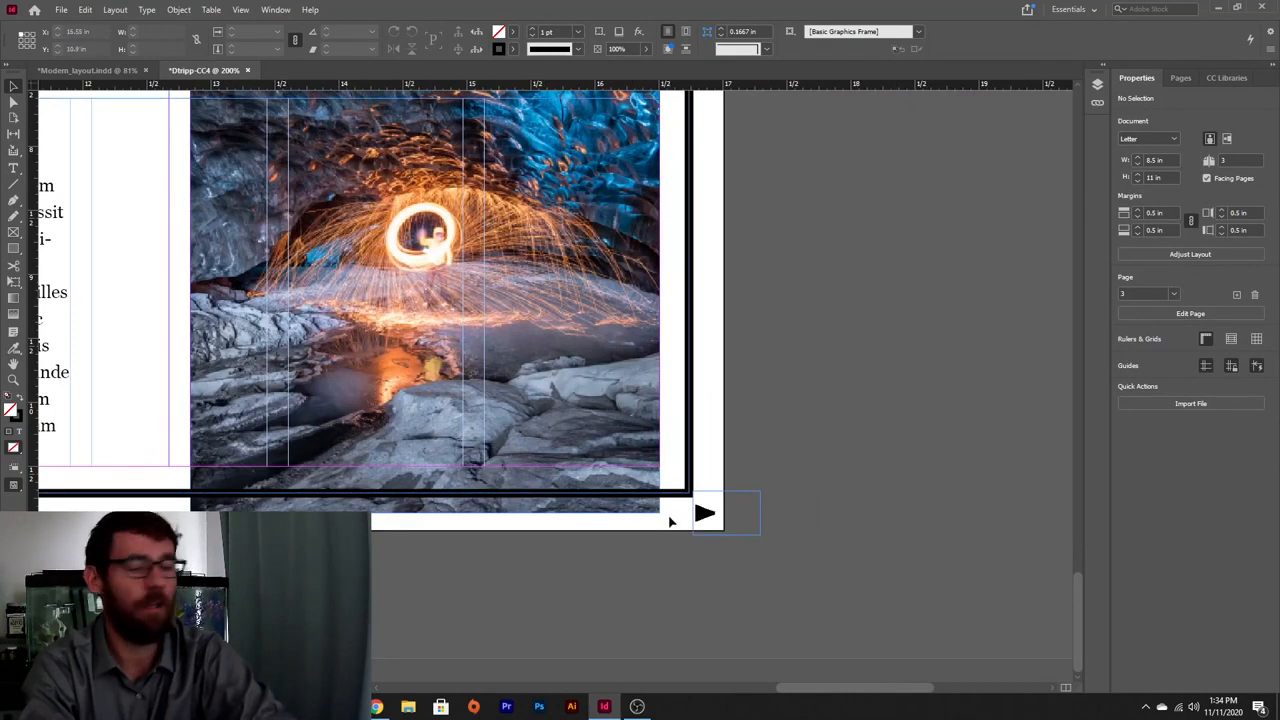
click(678, 515)
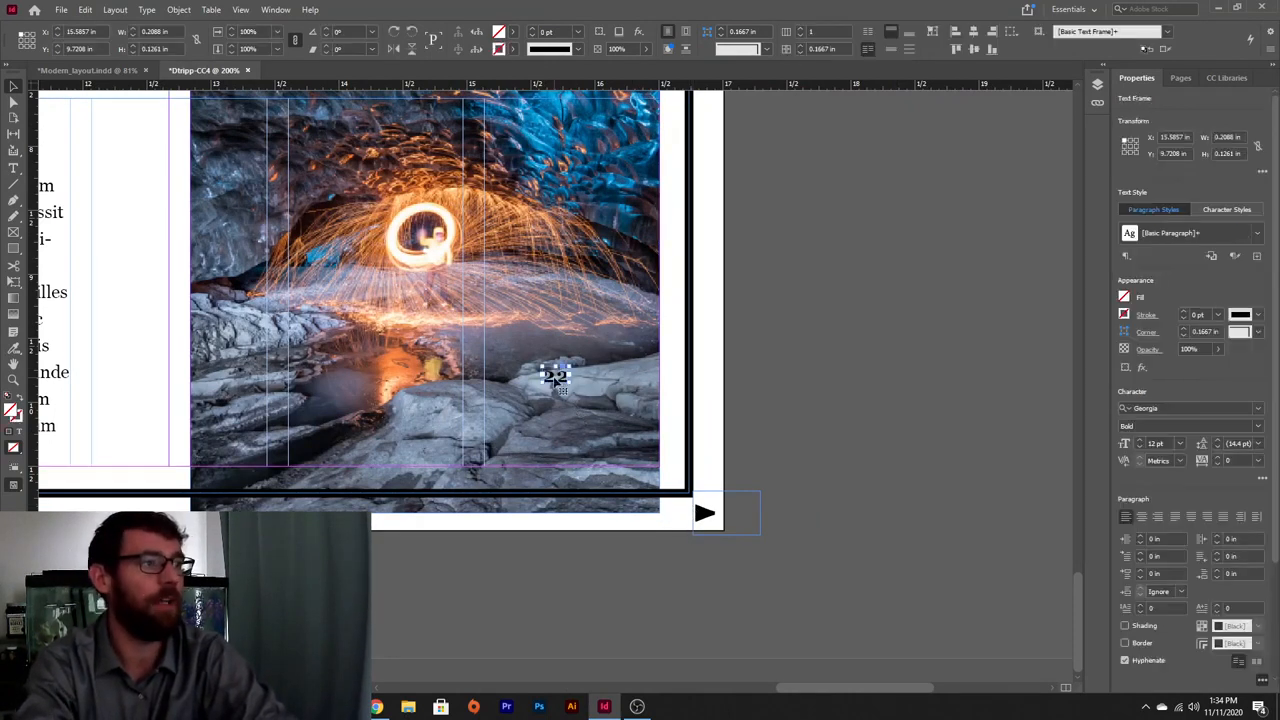
drag(683, 527, 678, 520)
- Change the right page's page number to 23
double_click(678, 516)
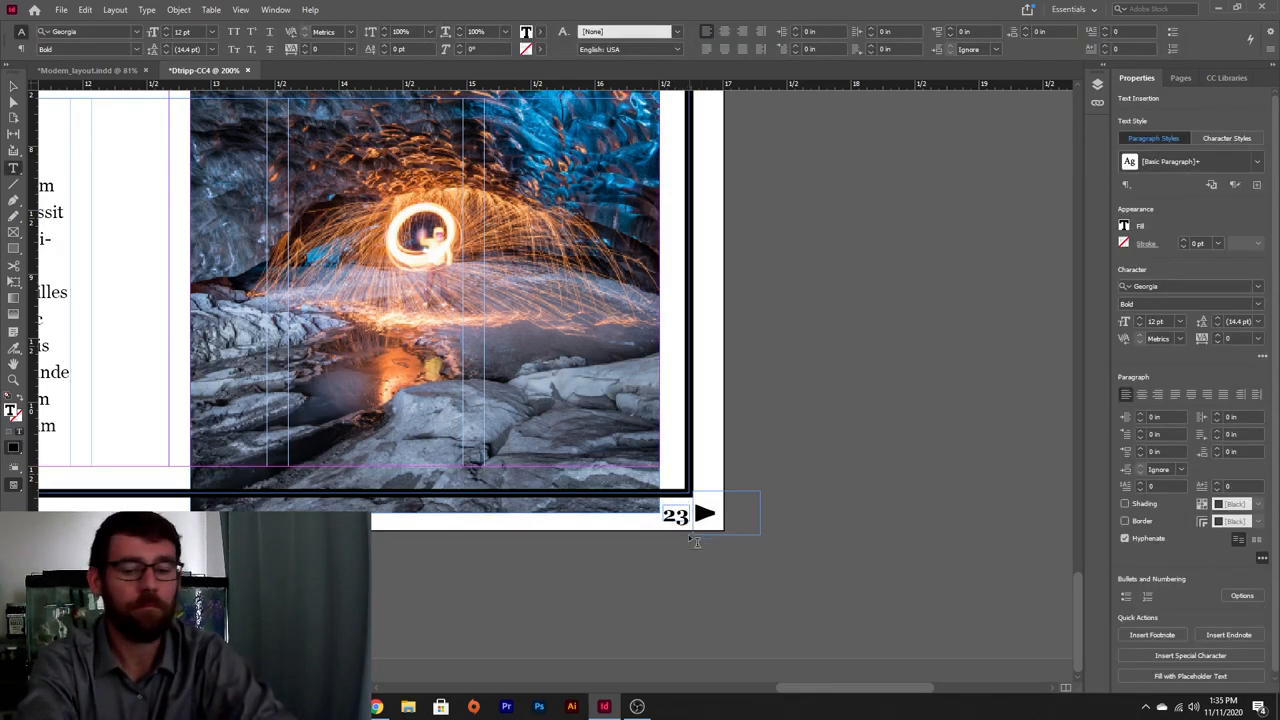
key(Escape)
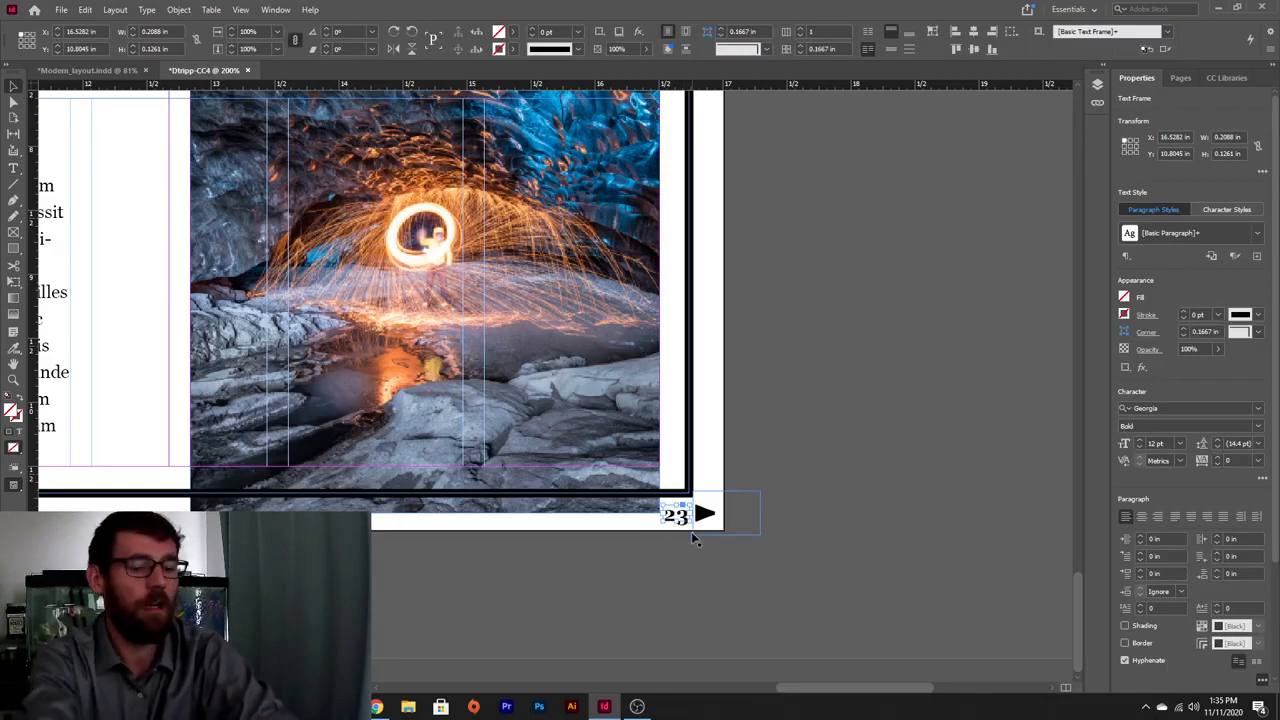
click(756, 560)
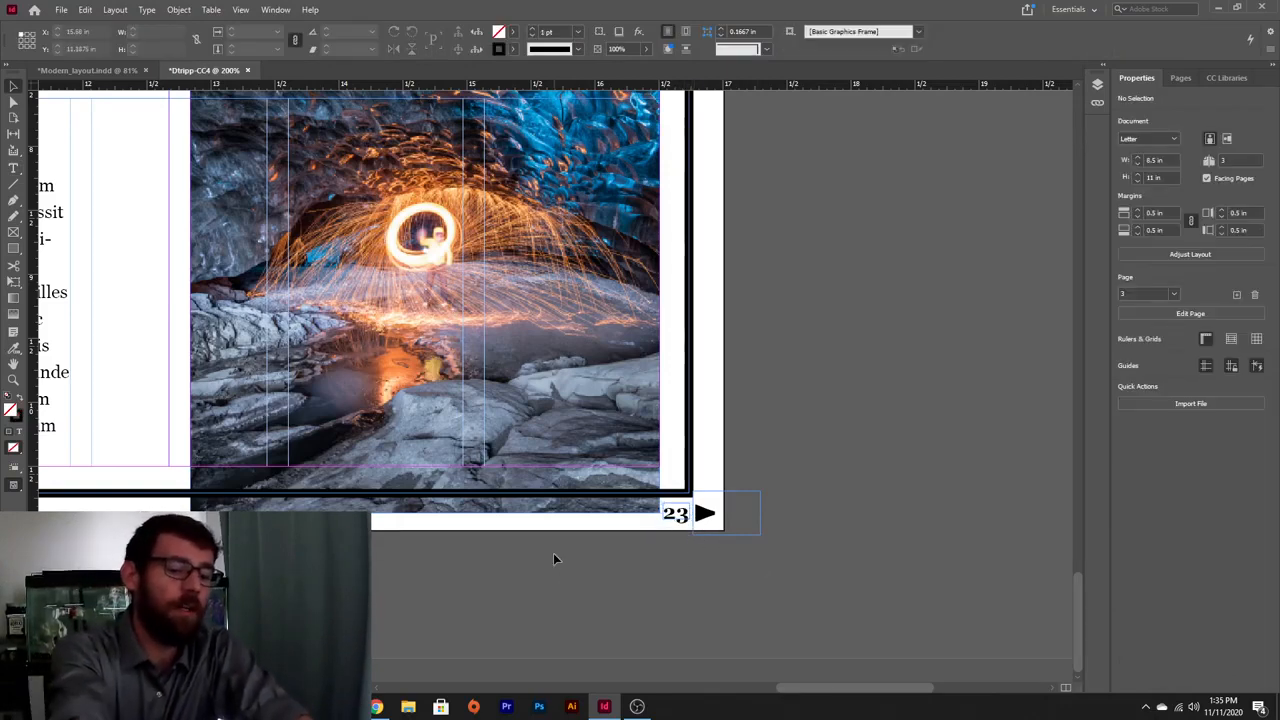
- Fit the spread in view and hide the guides and frame edges with Preview mode to check the finished layout
key(ctrl+0)
drag(218, 364, 480, 355)
key(w)
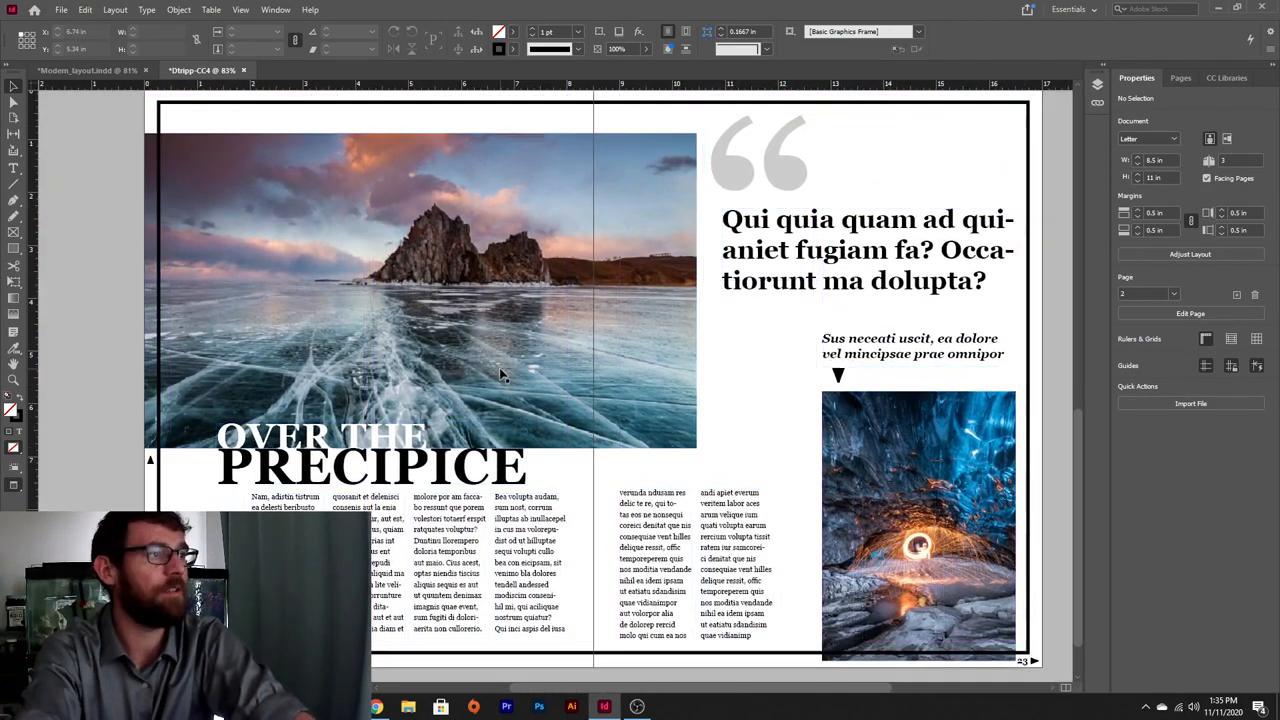